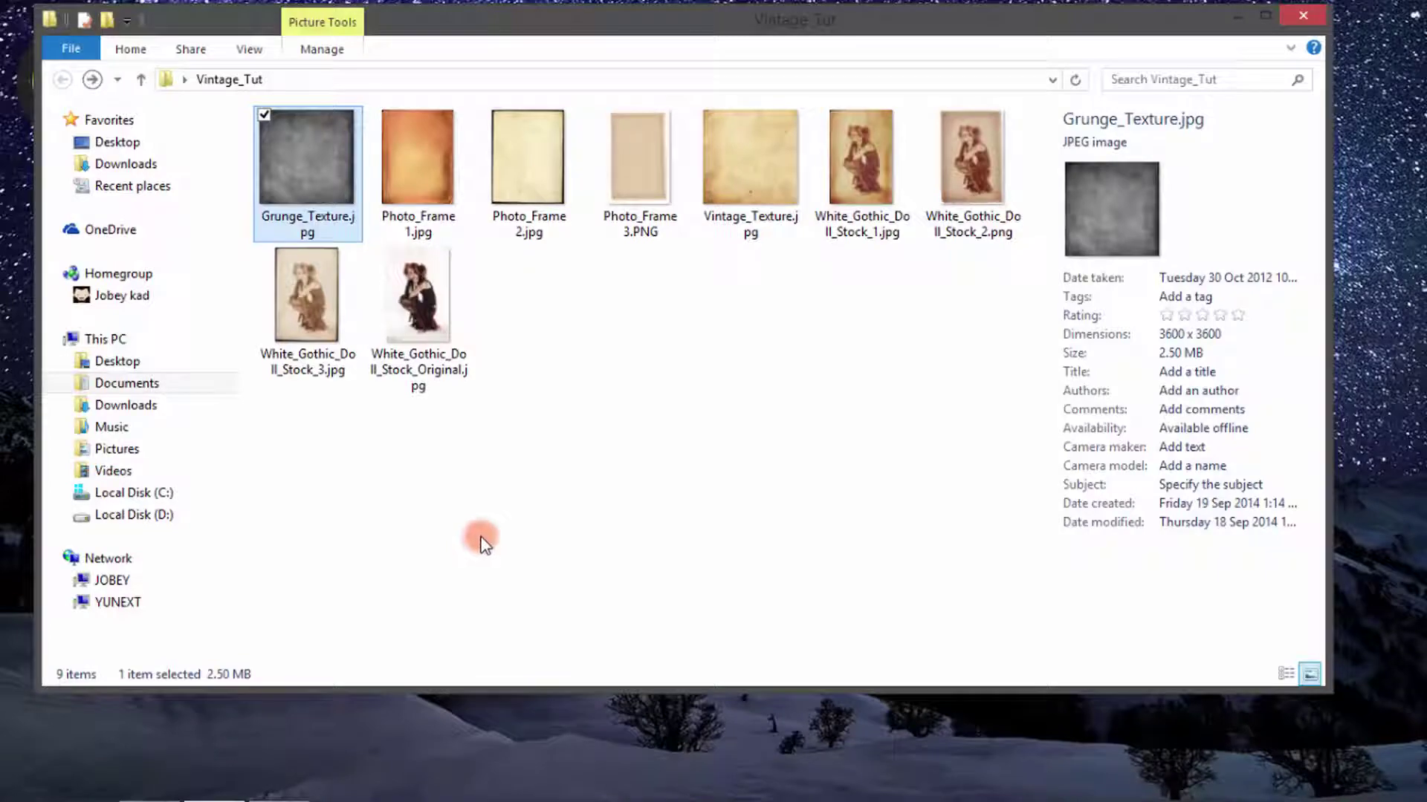
- Preview the finished vintage versions of the doll photo in the Vintage_Tut folder, and close the viewer and the folder
double_click(875, 180)
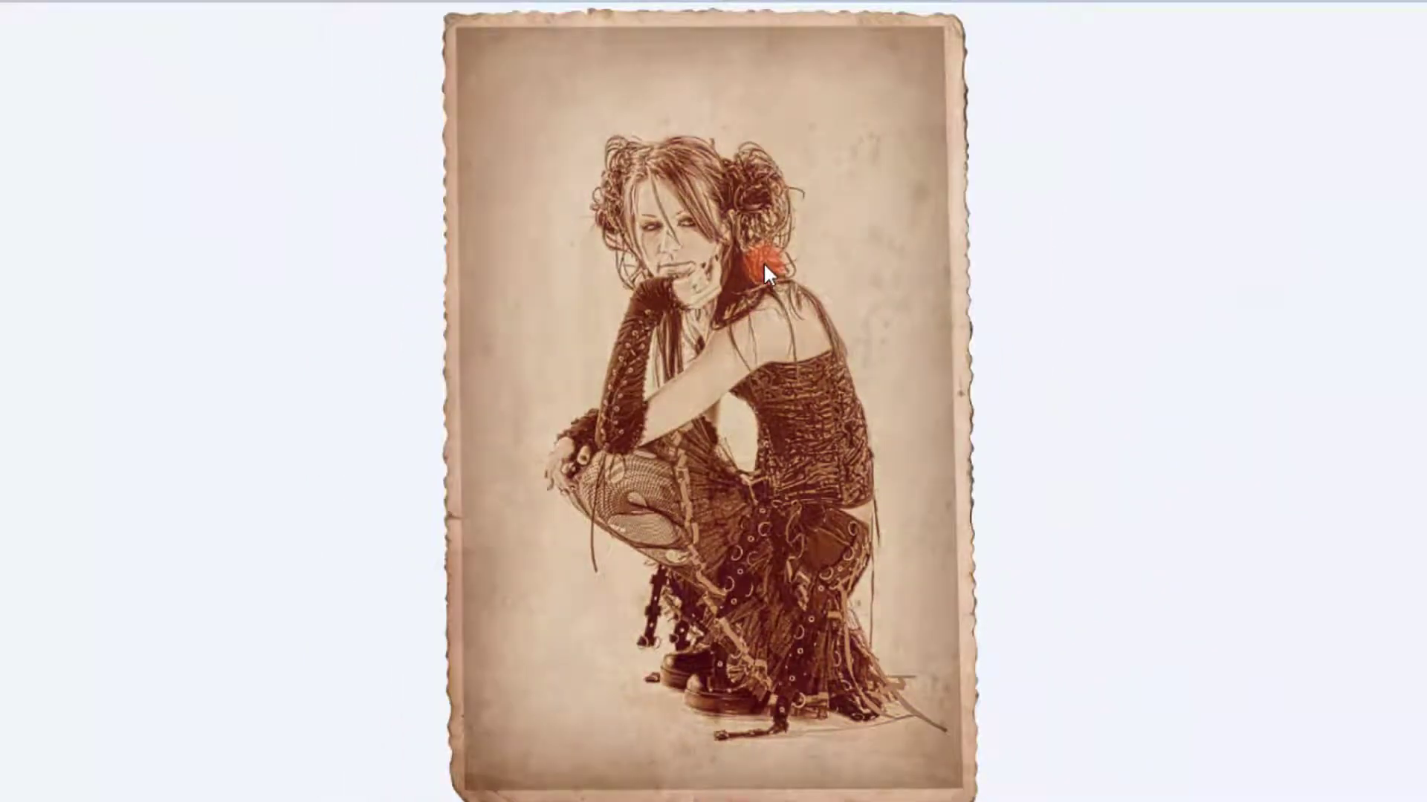
key("Right")
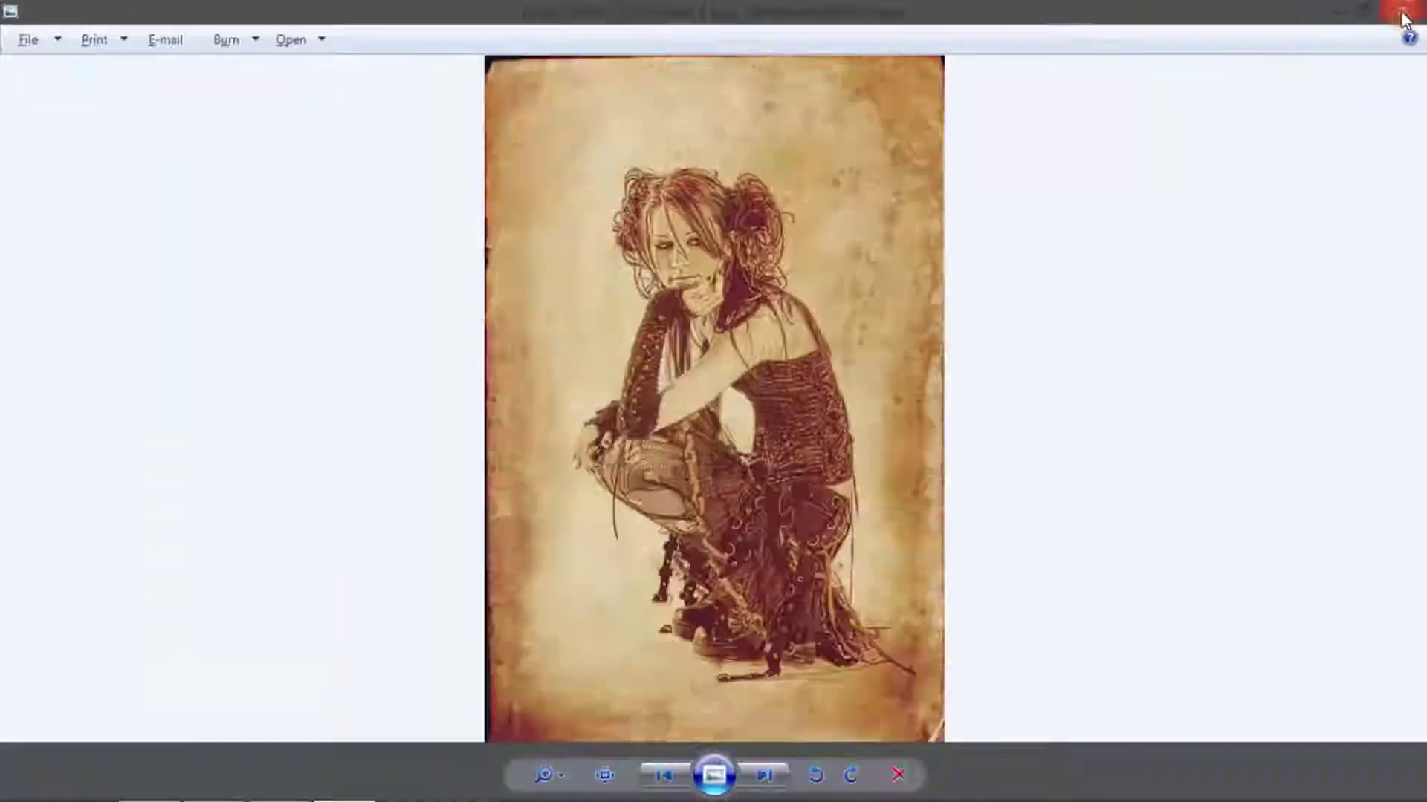
left_click(1406, 9)
left_click(1303, 15)
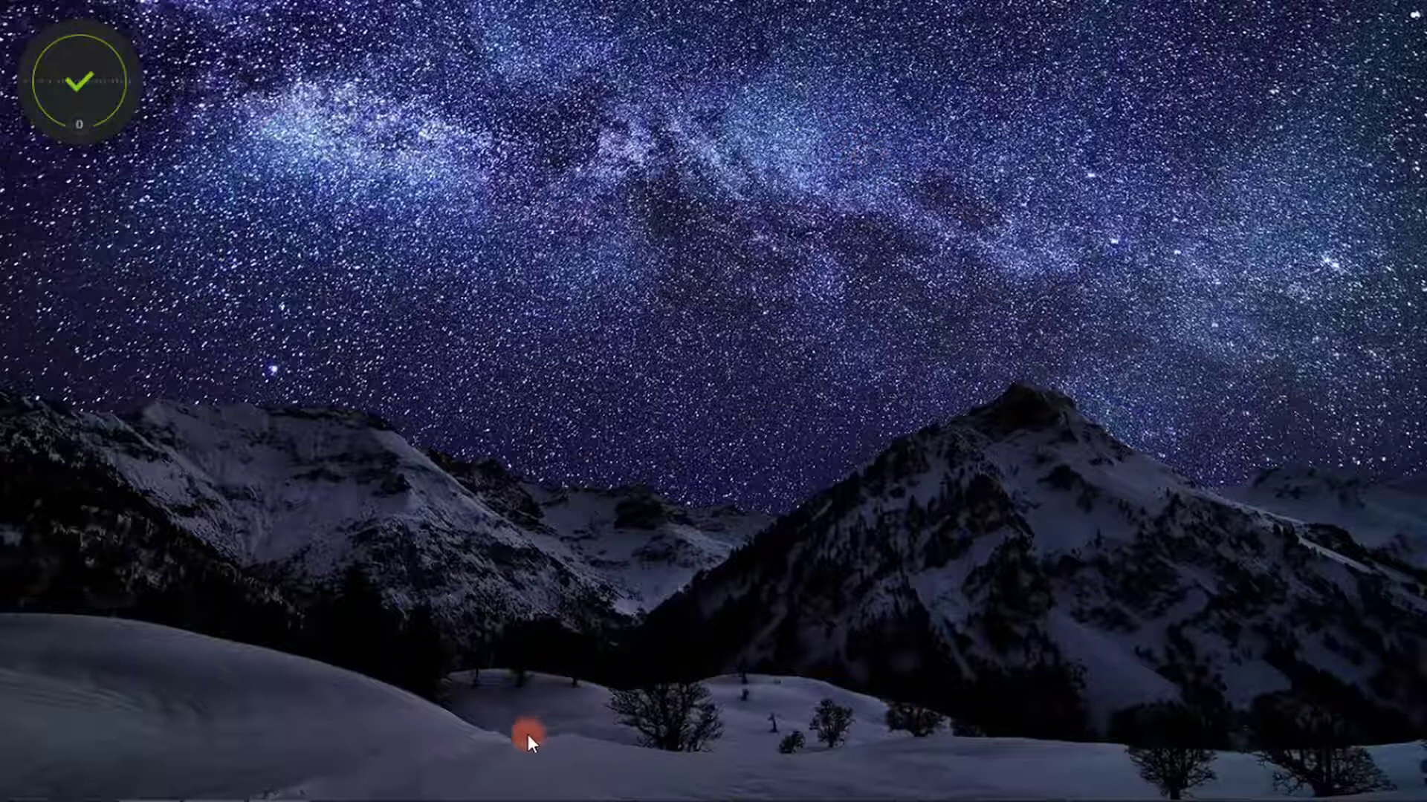
- Open White_Gothic_Doll_Stock_Original.jpg from the Vintage_Tut folder in Adobe Photoshop CS6 and dock its document window as a tab
mouse_move(520, 789)
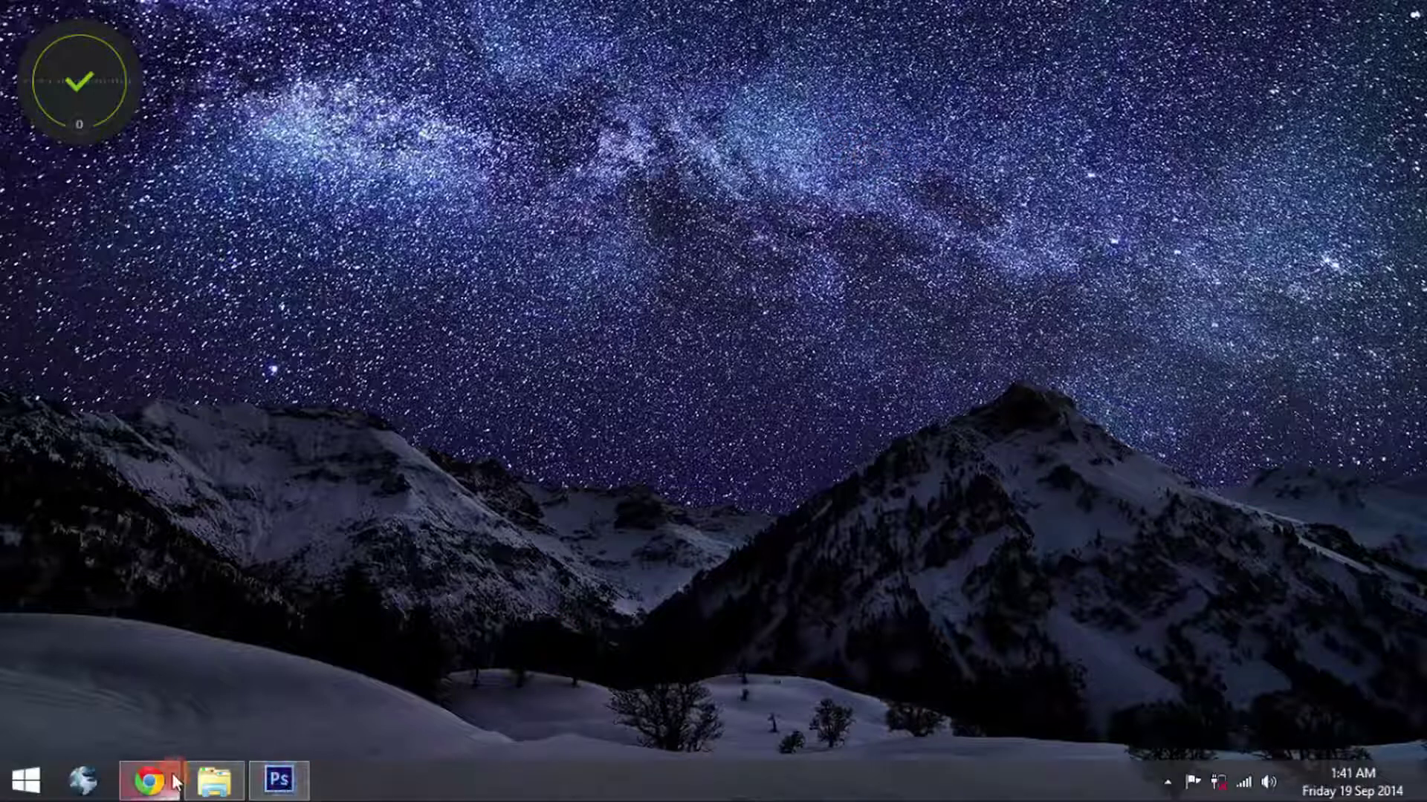
left_click(214, 780)
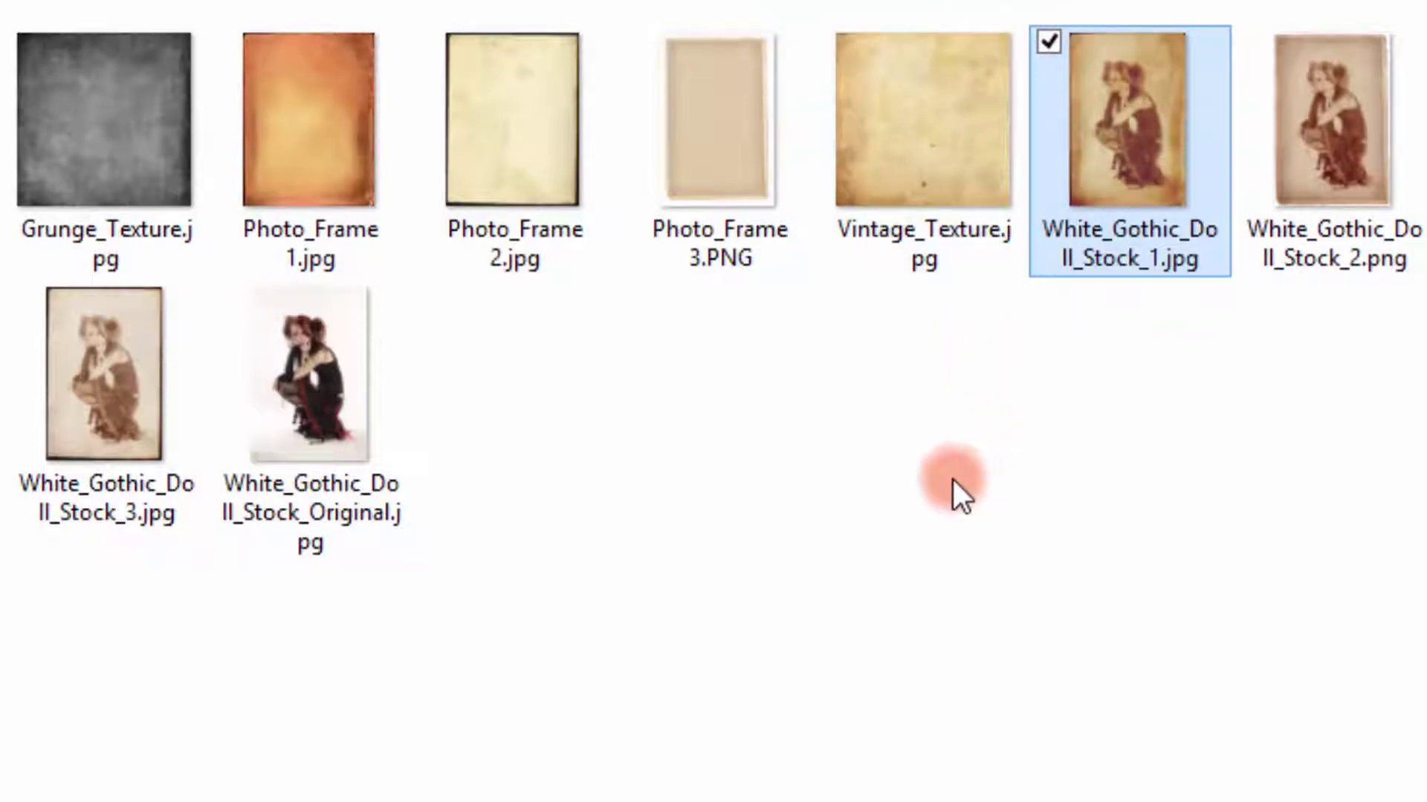
left_click(327, 379)
right_click(334, 383)
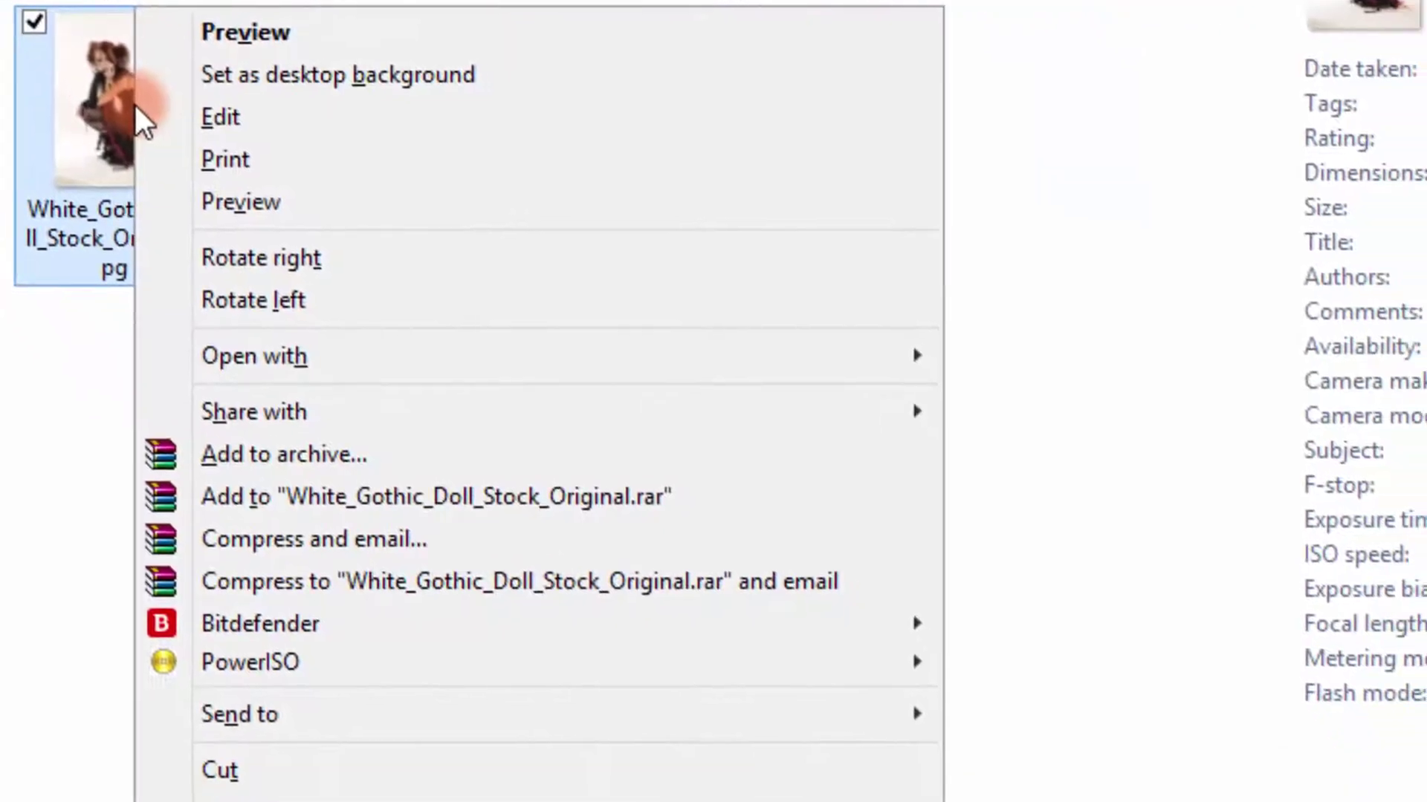
mouse_move(341, 363)
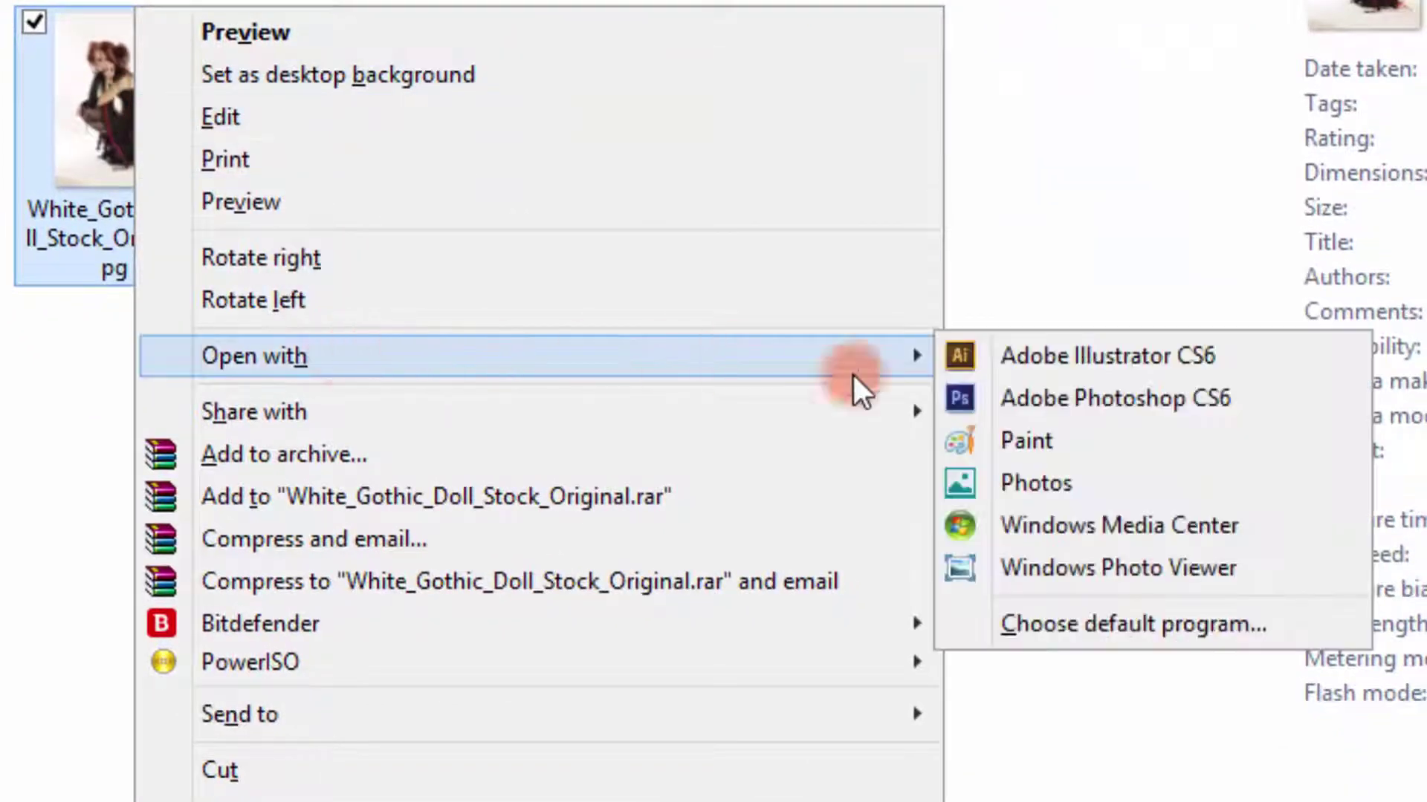
left_click(1024, 440)
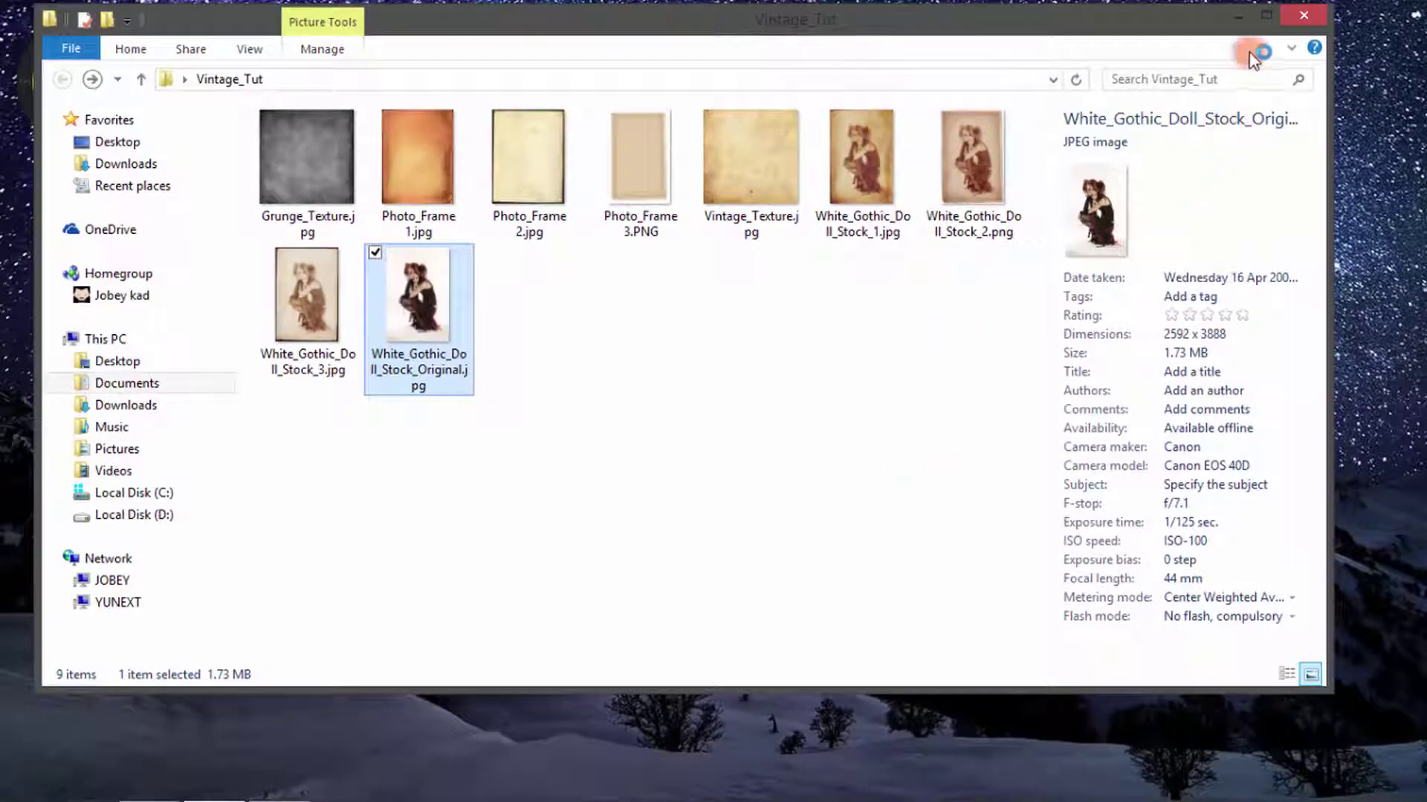
left_click(1233, 33)
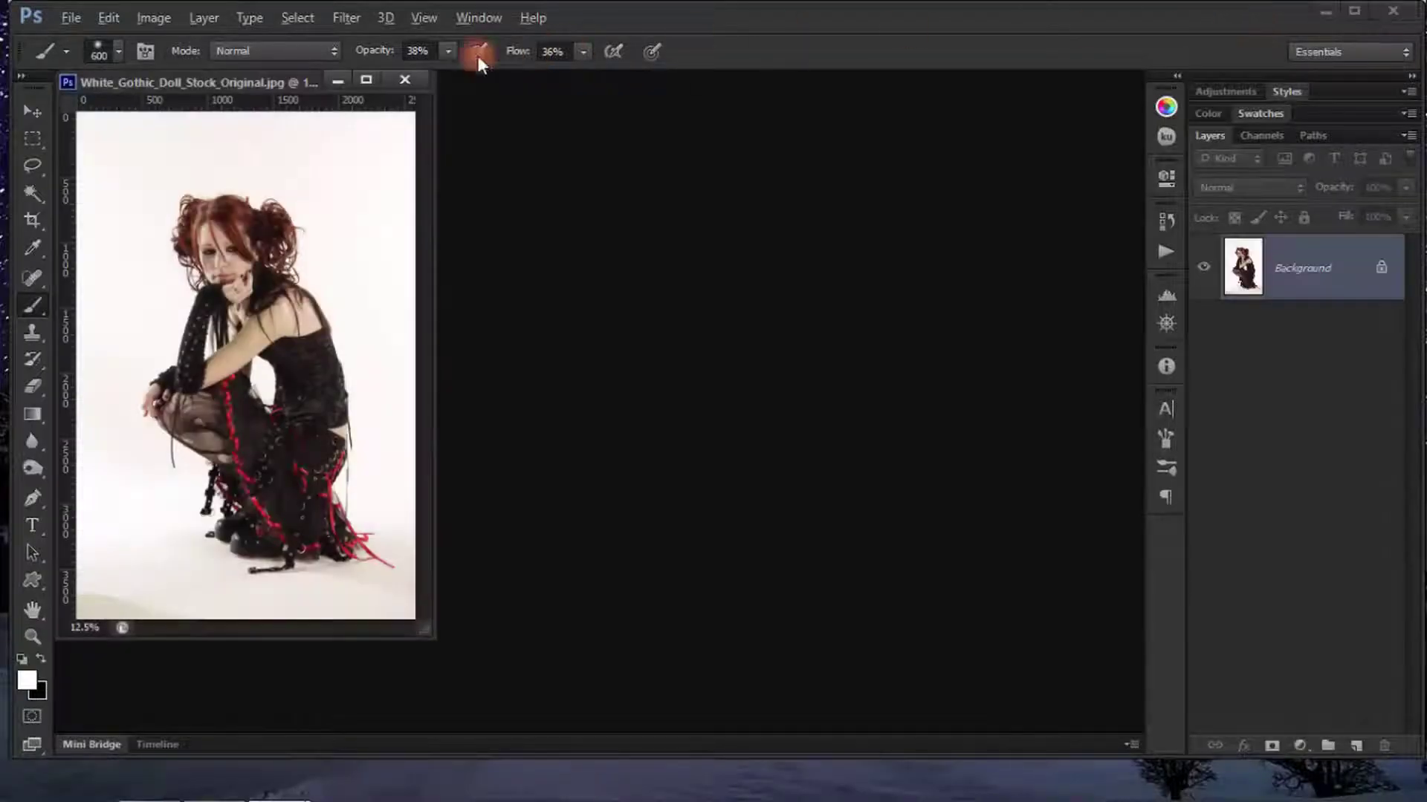
left_click_drag(269, 87, 320, 86)
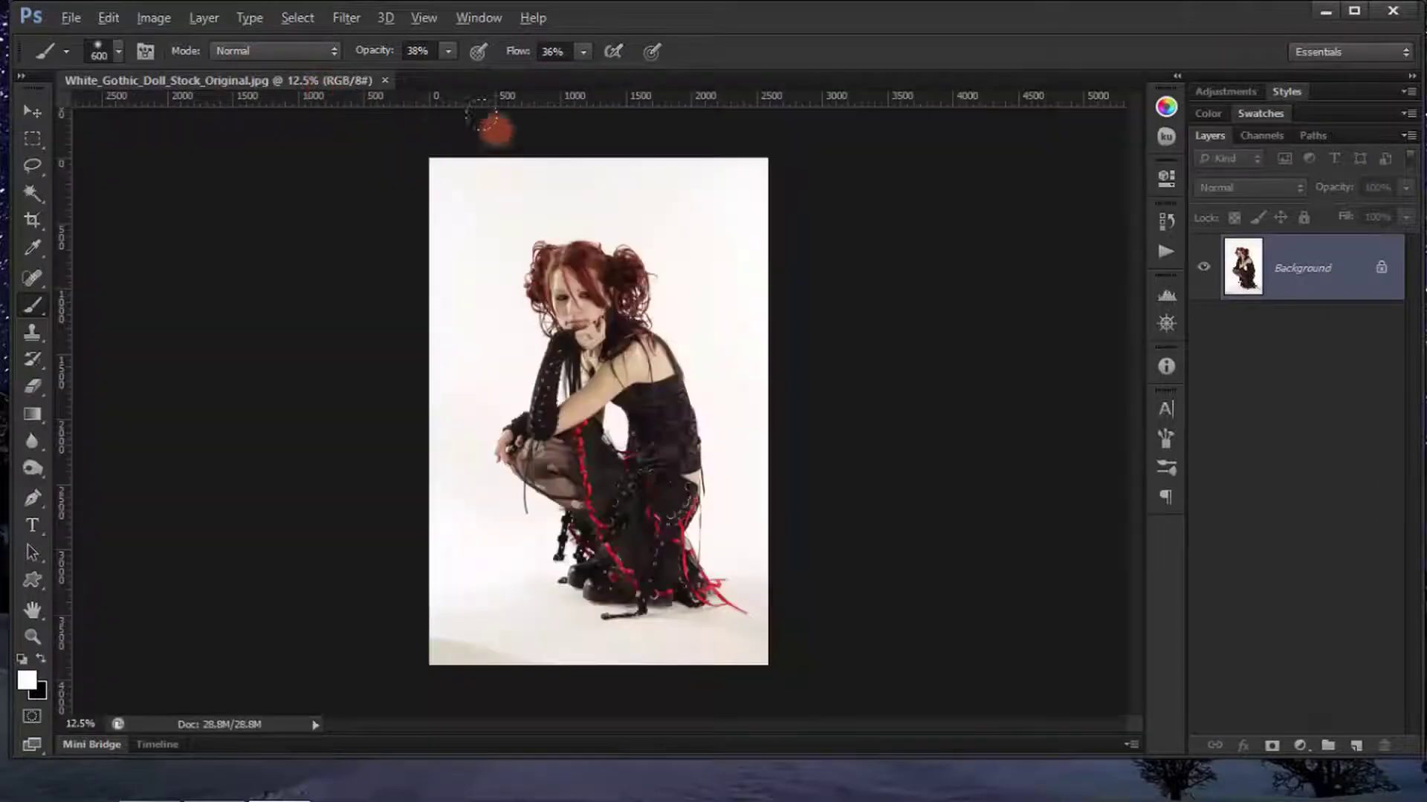
- Play Action 1 from Set 1 on the photo to bring up its HDR Toning settings
left_click(1166, 251)
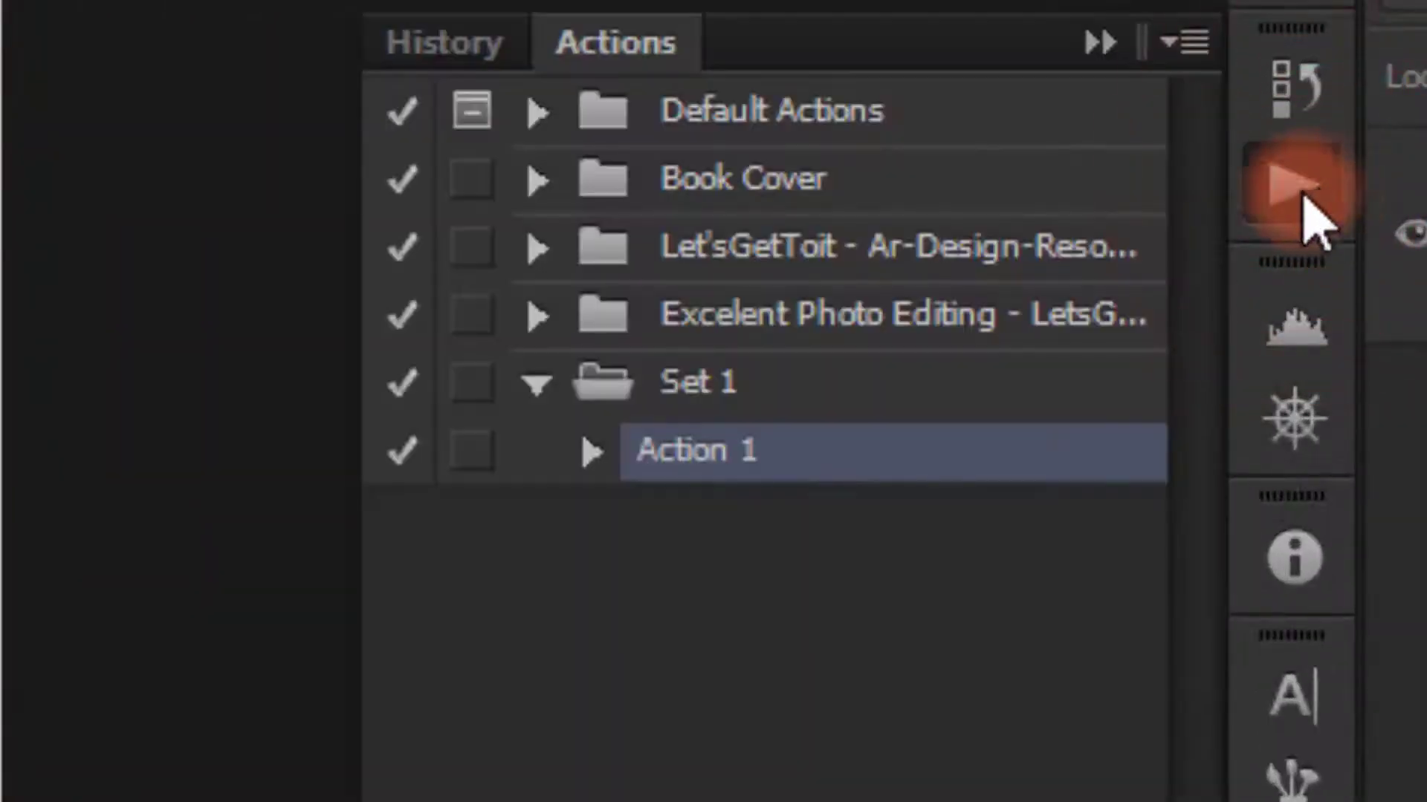
left_click(539, 384)
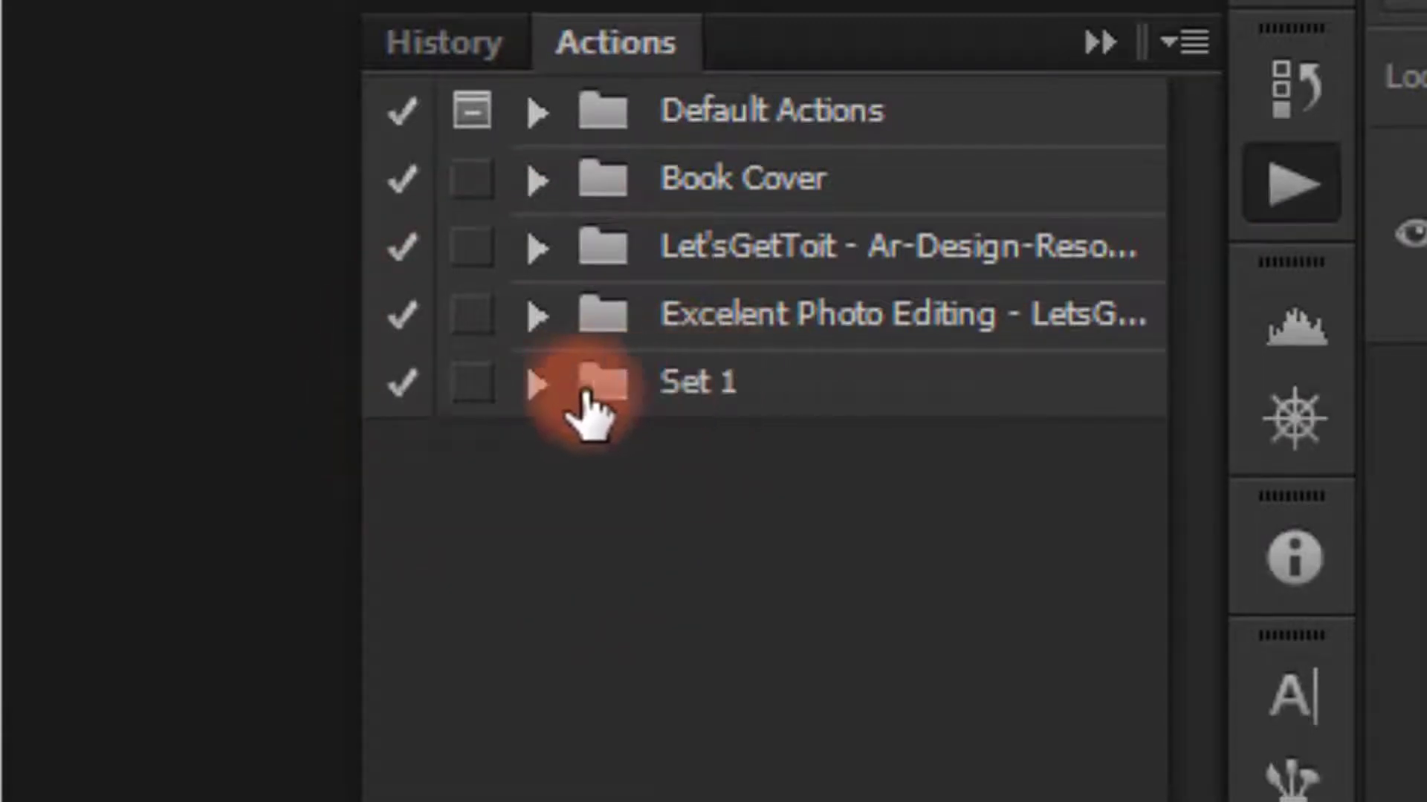
left_click(538, 384)
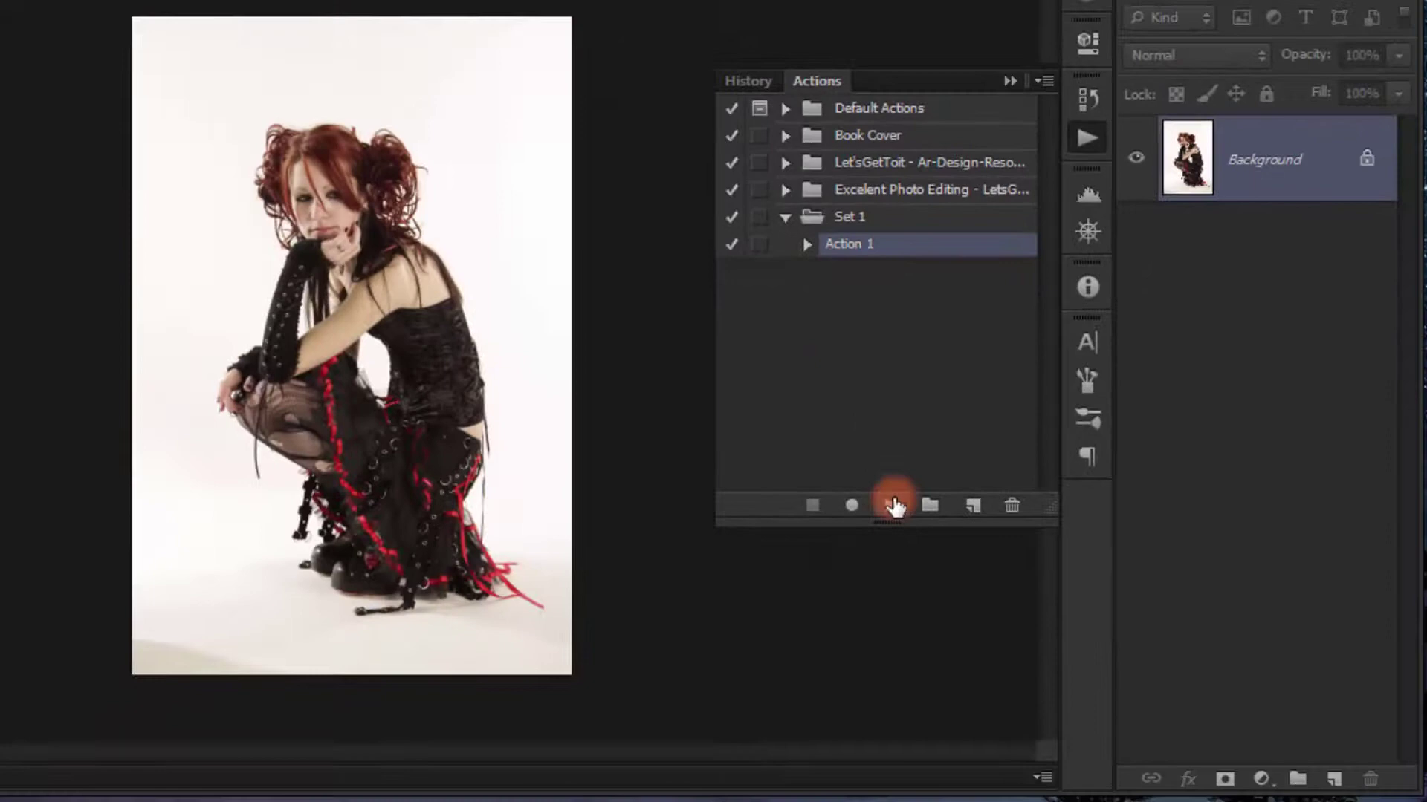
left_click(894, 505)
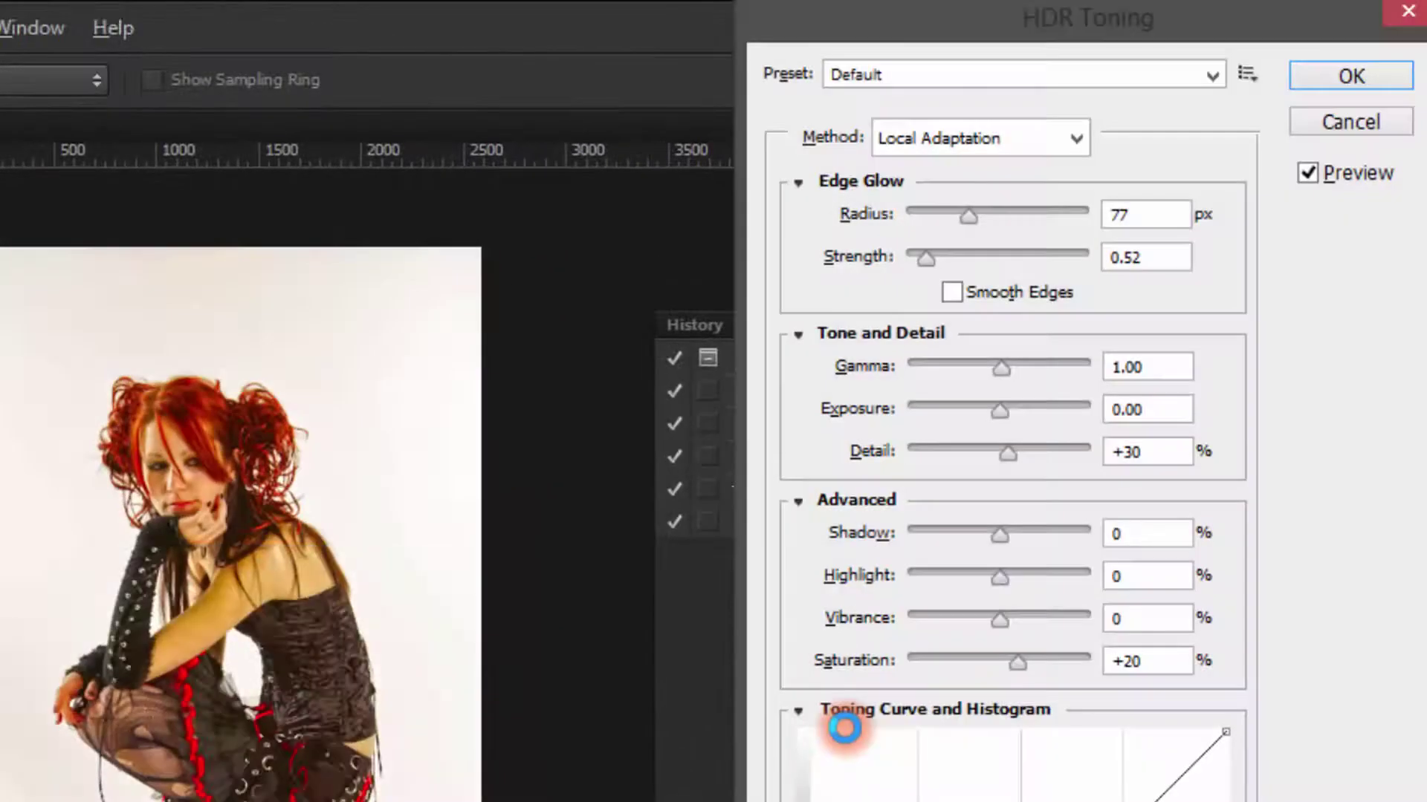
left_click(843, 711)
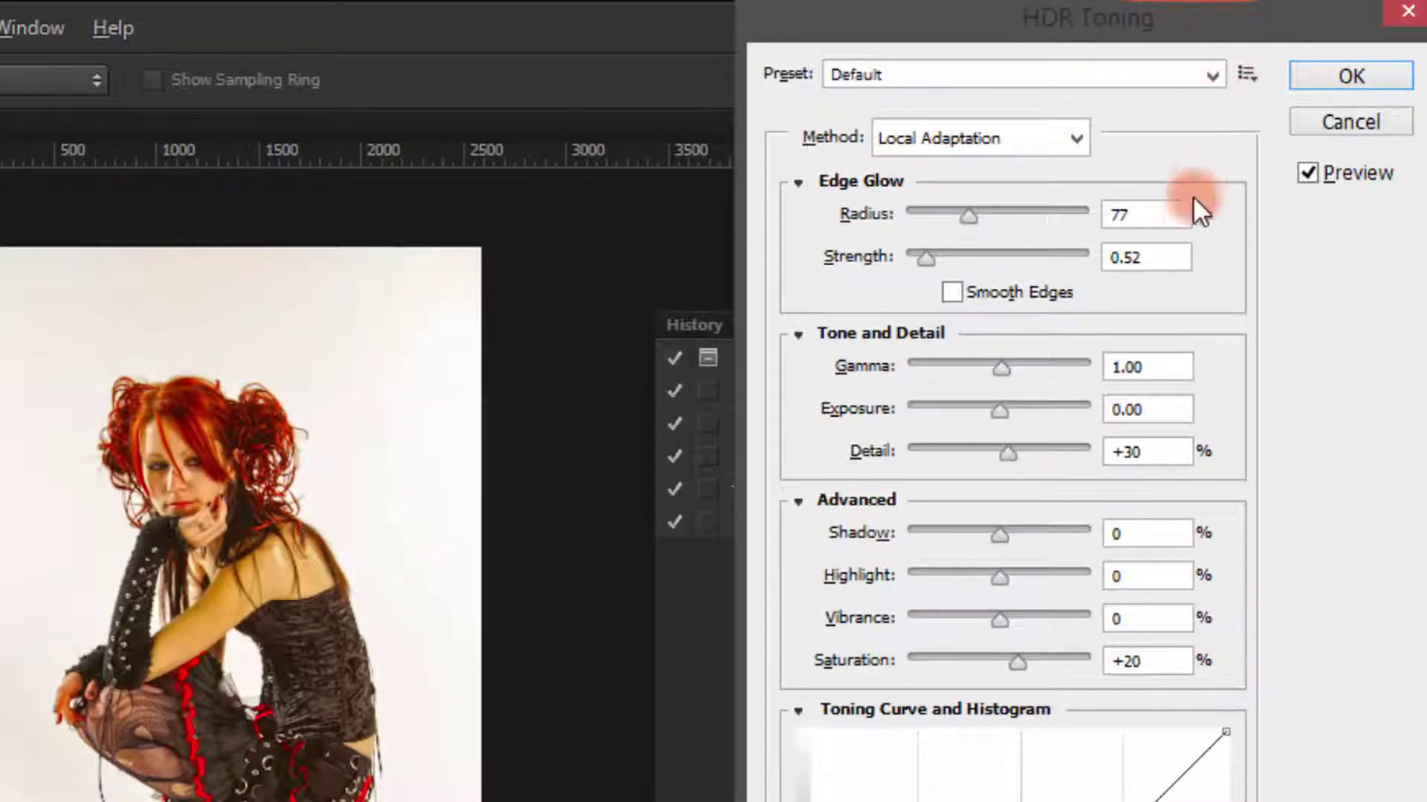
- Set the HDR Toning edge glow to a radius of 22 px and a strength of 0.73
left_click(1147, 218)
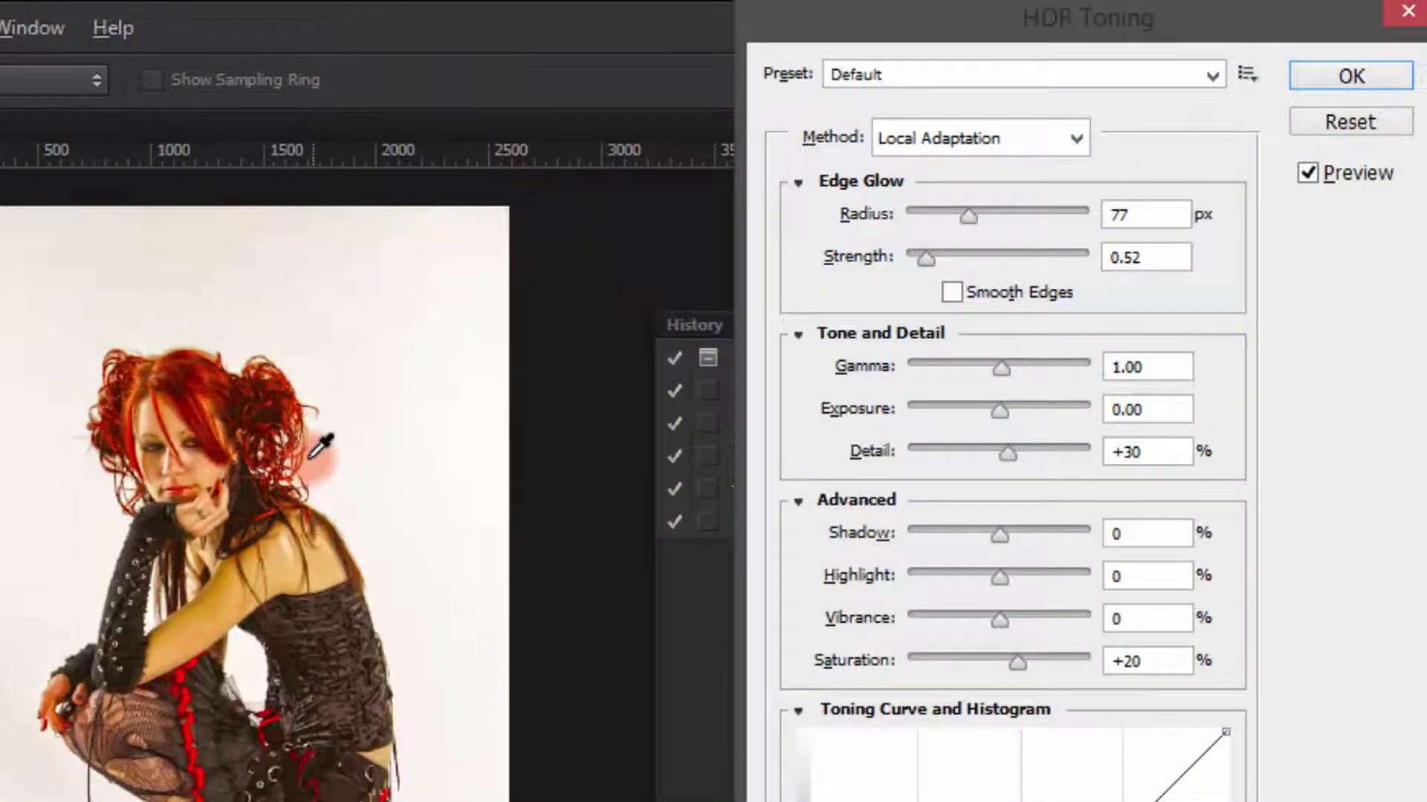
scroll(261, 455, "up", 1)
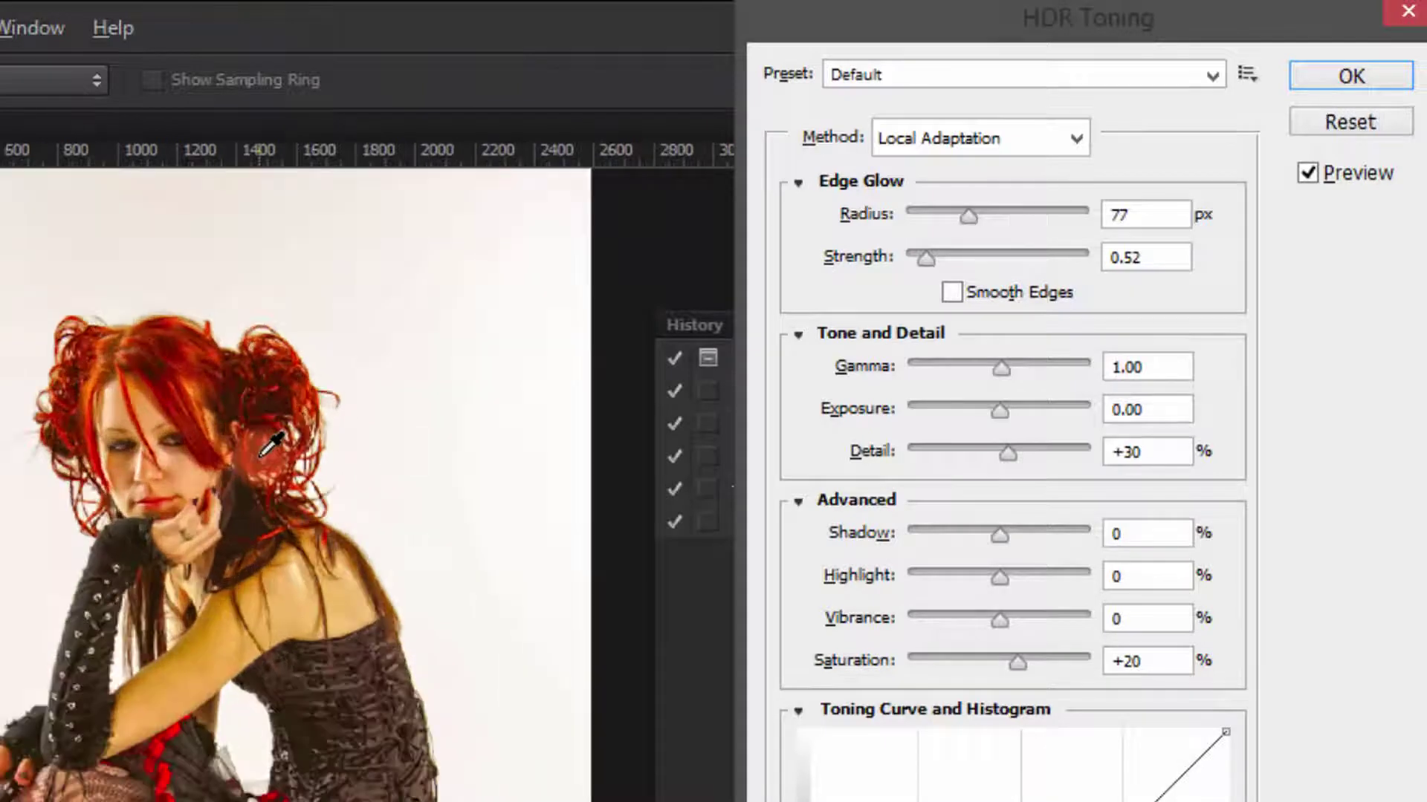
scroll(260, 457, "up", 2)
left_click_drag(236, 509, 194, 493)
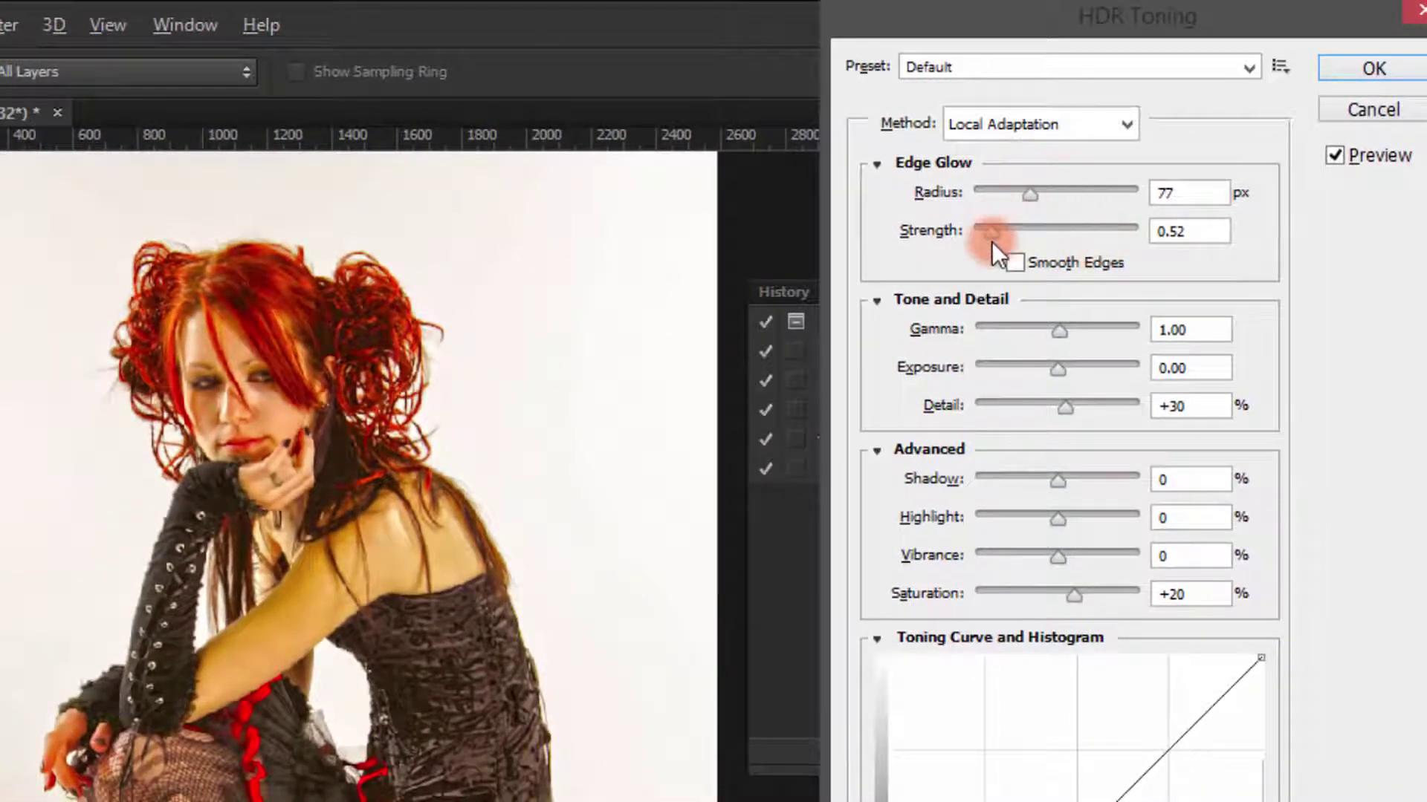
left_click_drag(1019, 203, 992, 199)
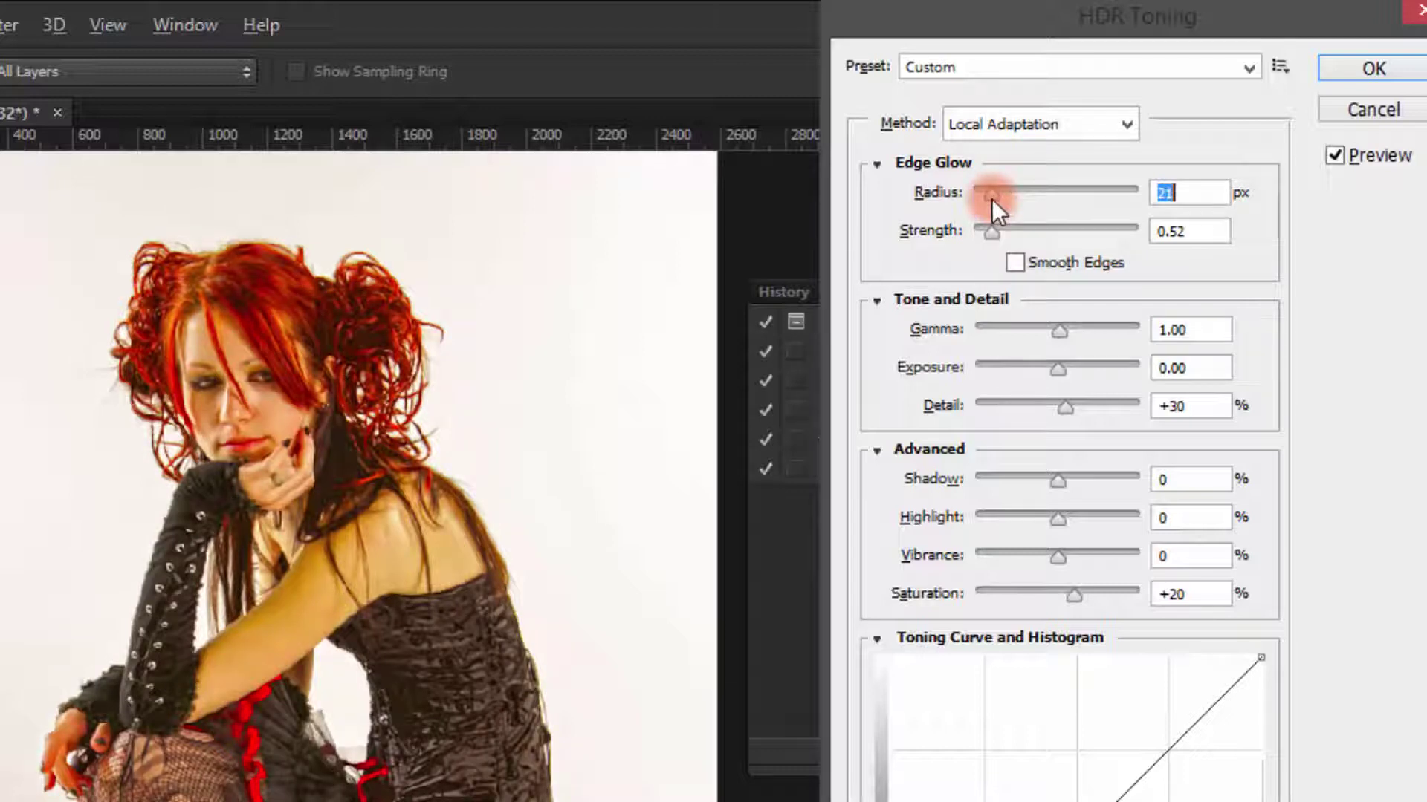
left_click(1154, 185)
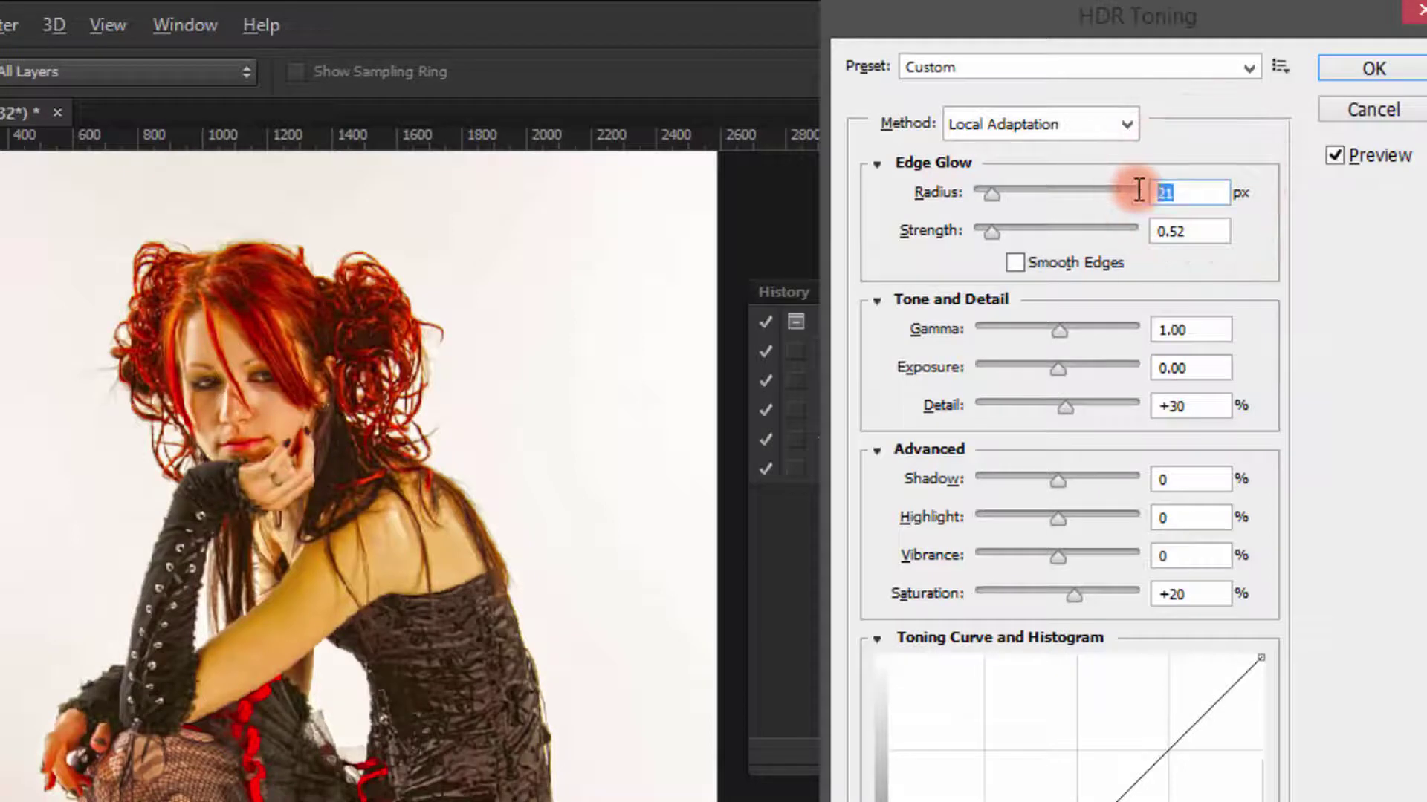
type("22")
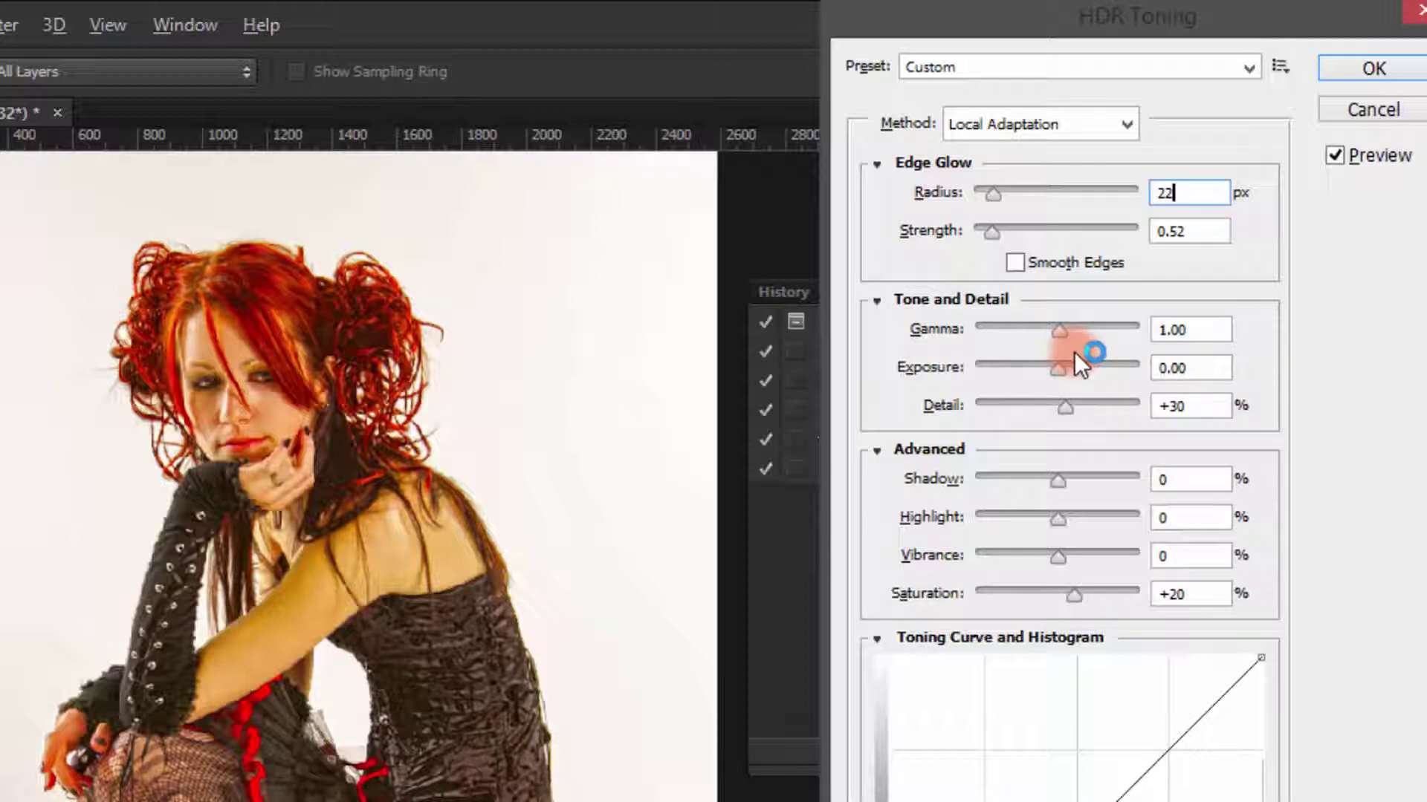
key("Tab")
type("0.73")
- Set the HDR Toning exposure to +0.14 and the detail to 69%
left_click_drag(1189, 328, 1150, 330)
left_click(1184, 368)
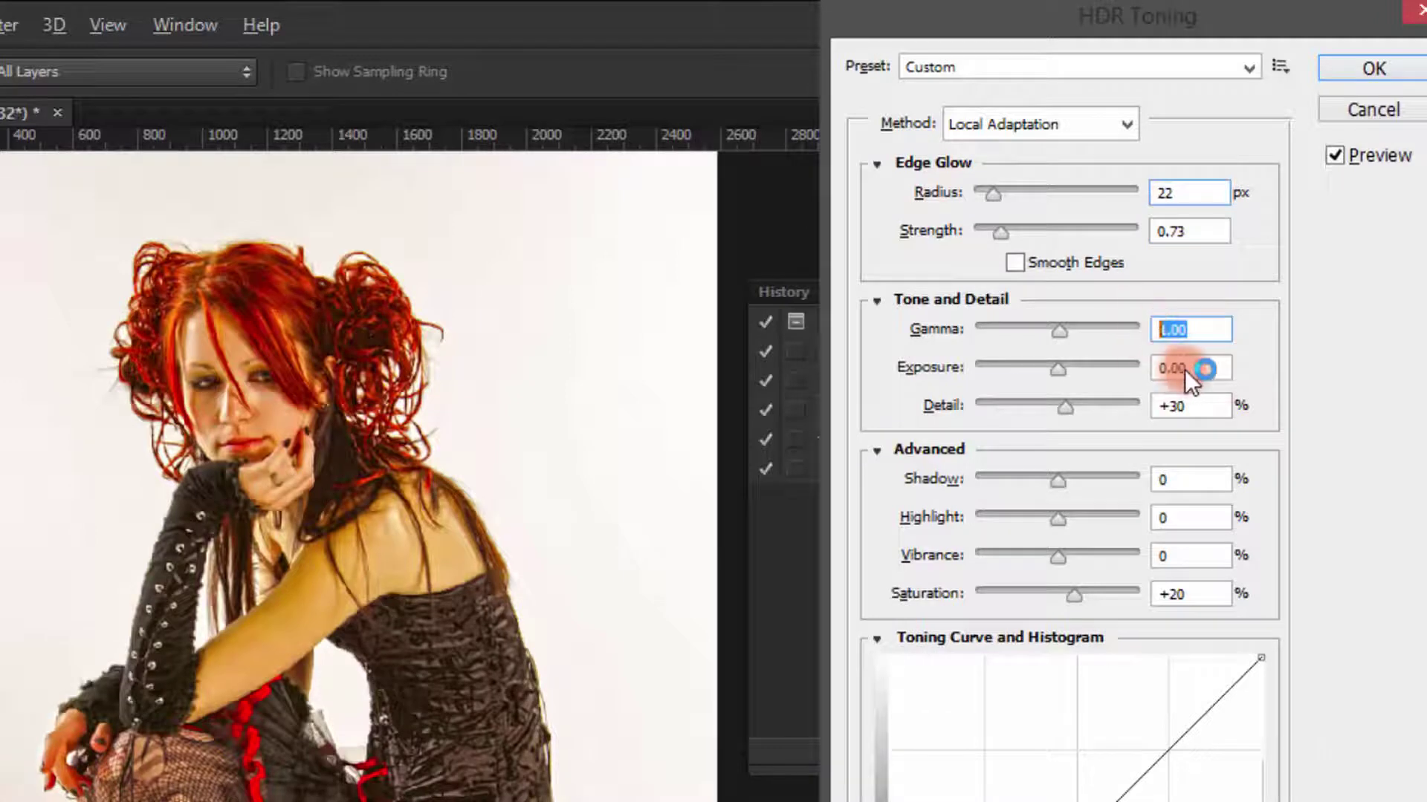
left_click_drag(1210, 368, 1171, 370)
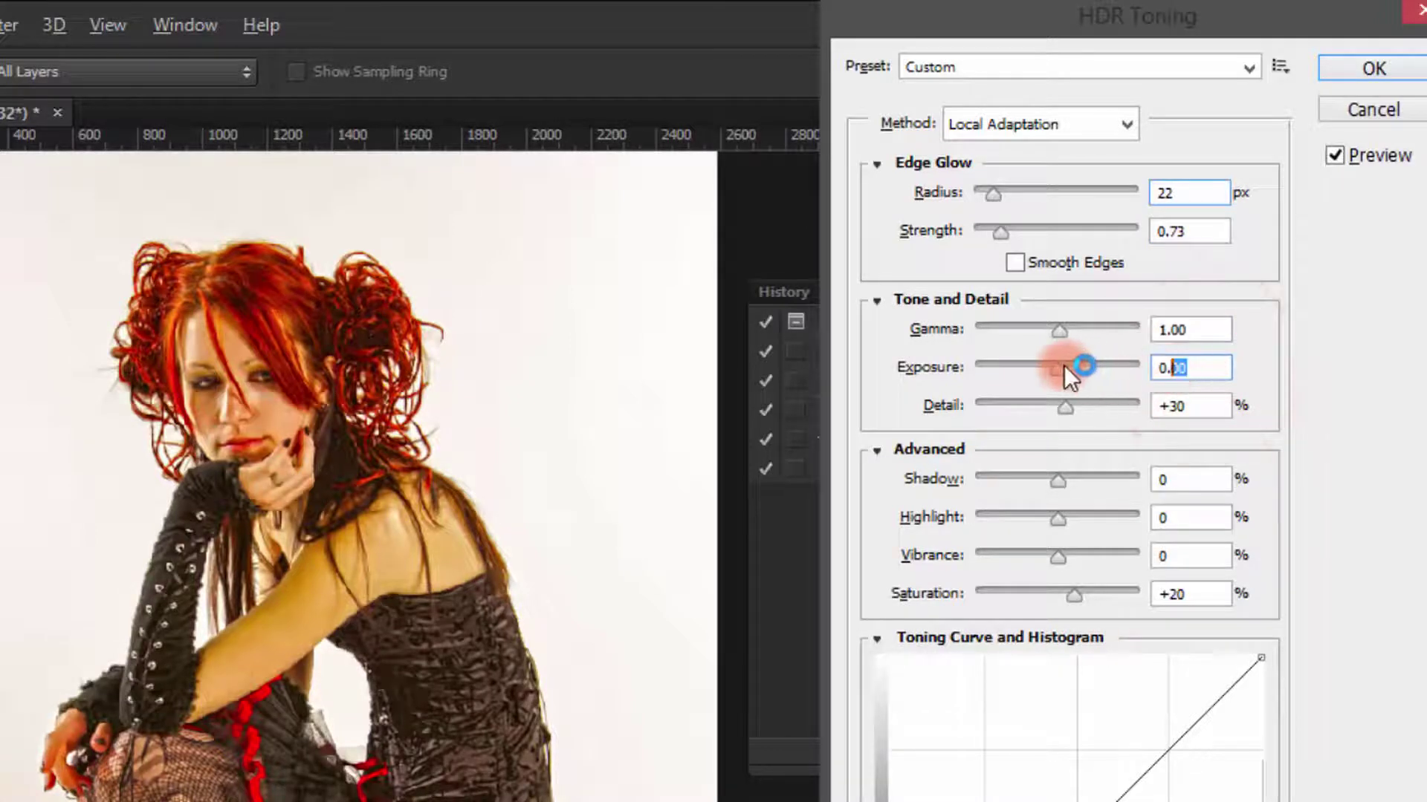
left_click_drag(1056, 371, 1060, 371)
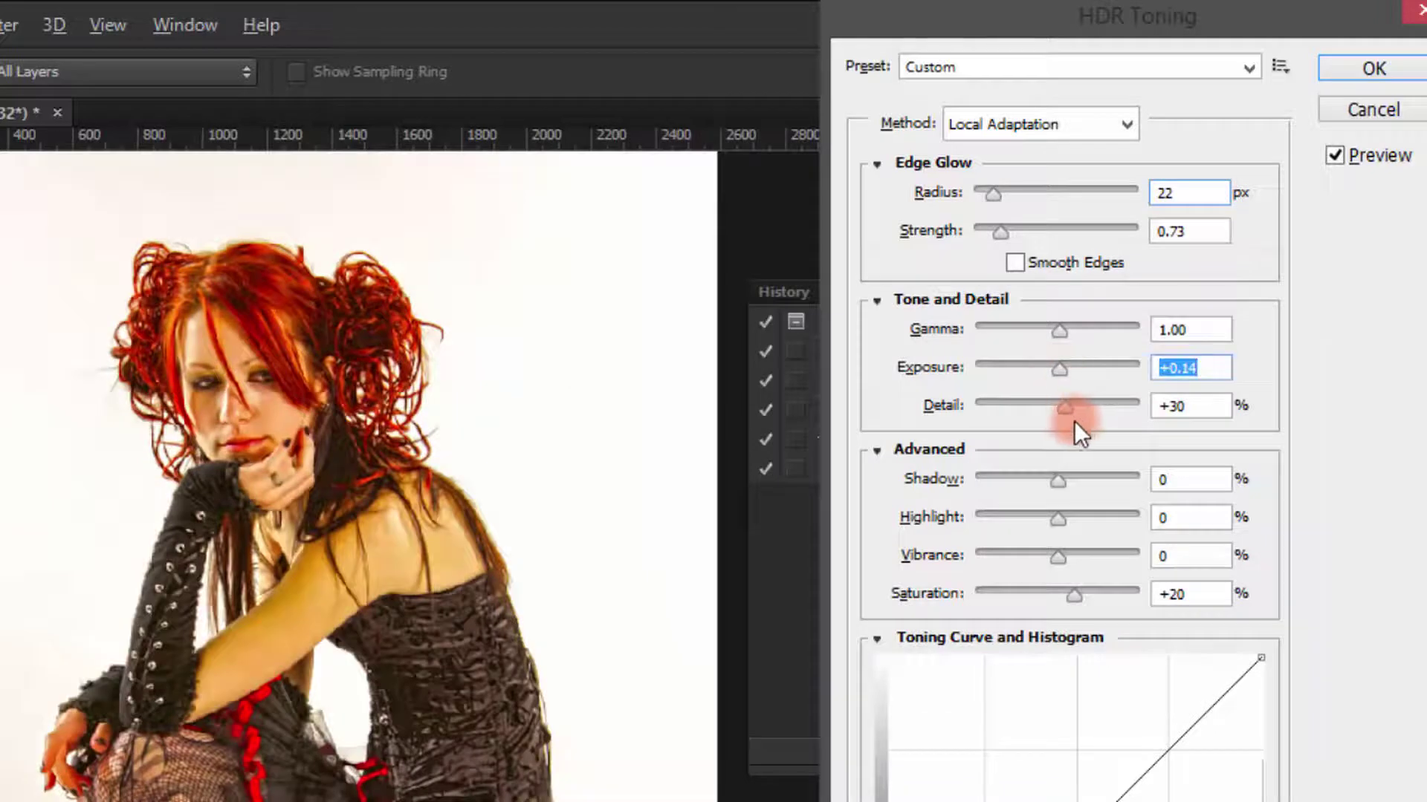
left_click(1067, 411)
double_click(1183, 405)
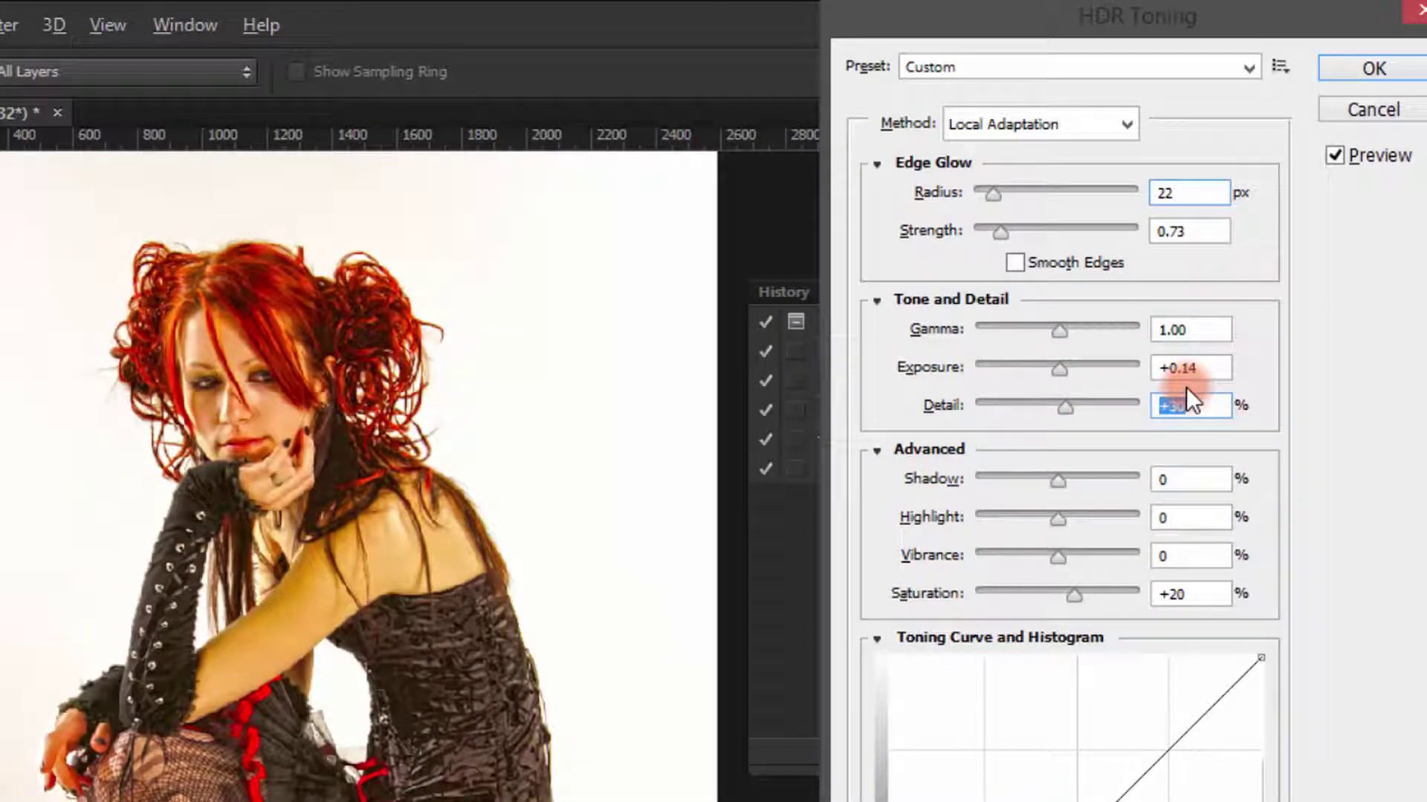
type("69")
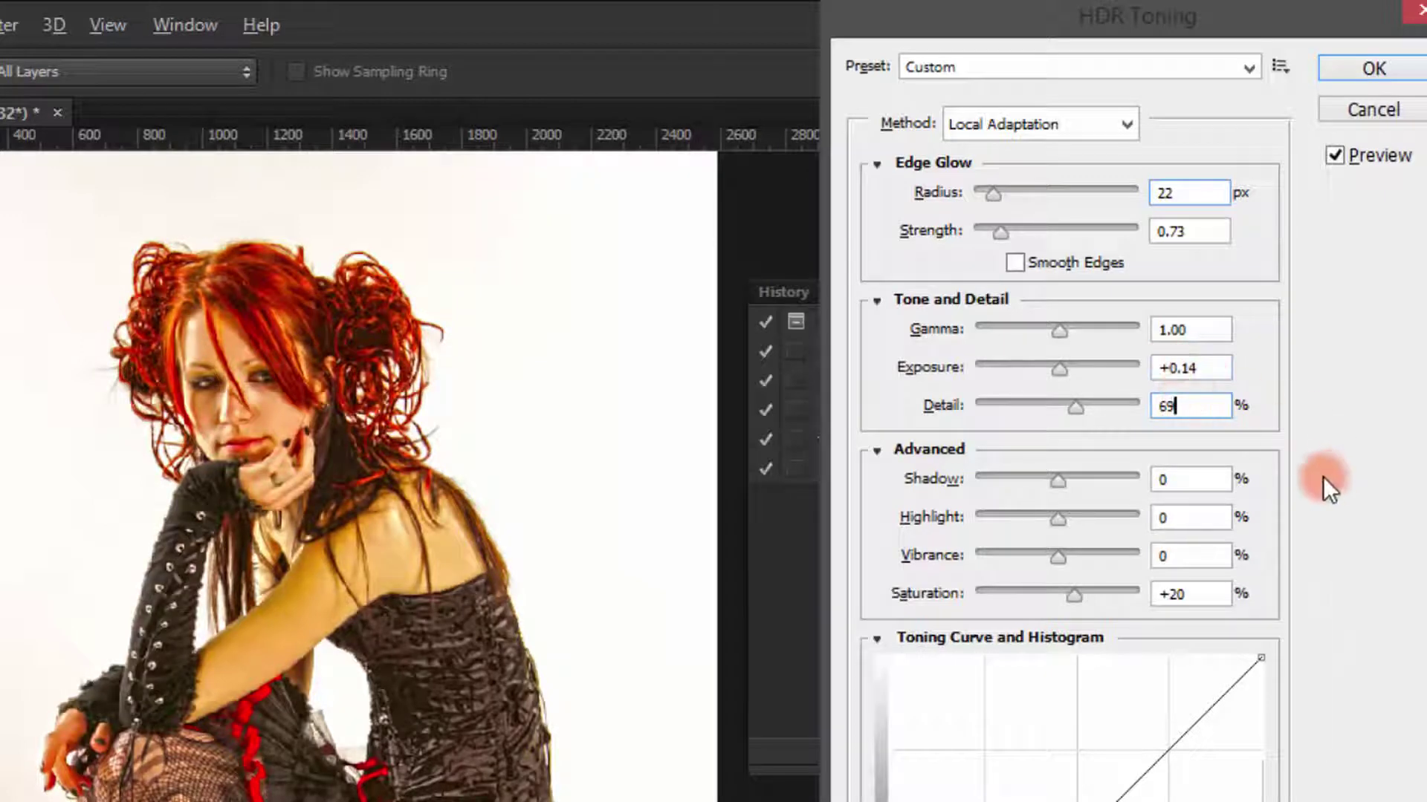
- Lower the HDR Toning highlight value to -6%
left_click(1196, 478)
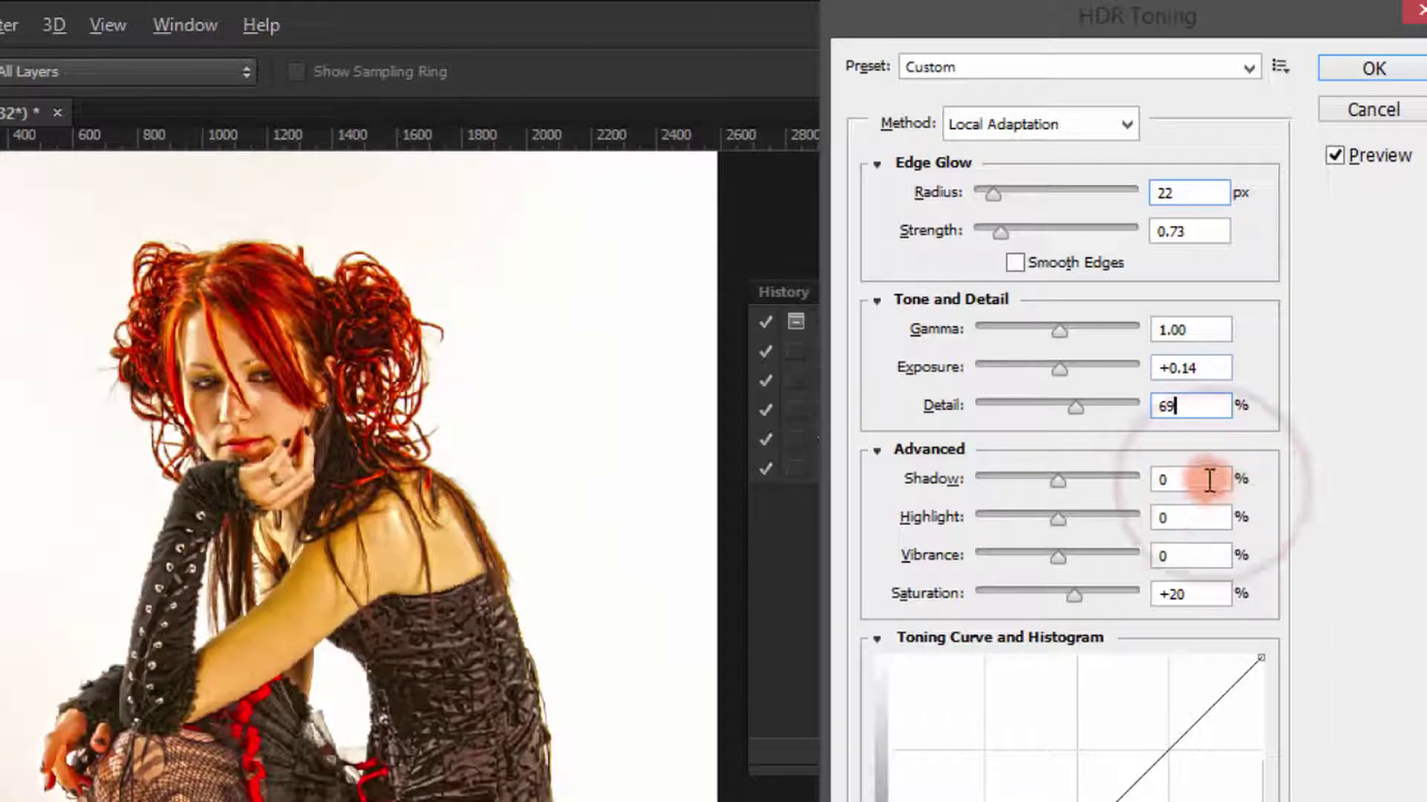
left_click(1187, 517)
left_click_drag(1064, 524, 1052, 523)
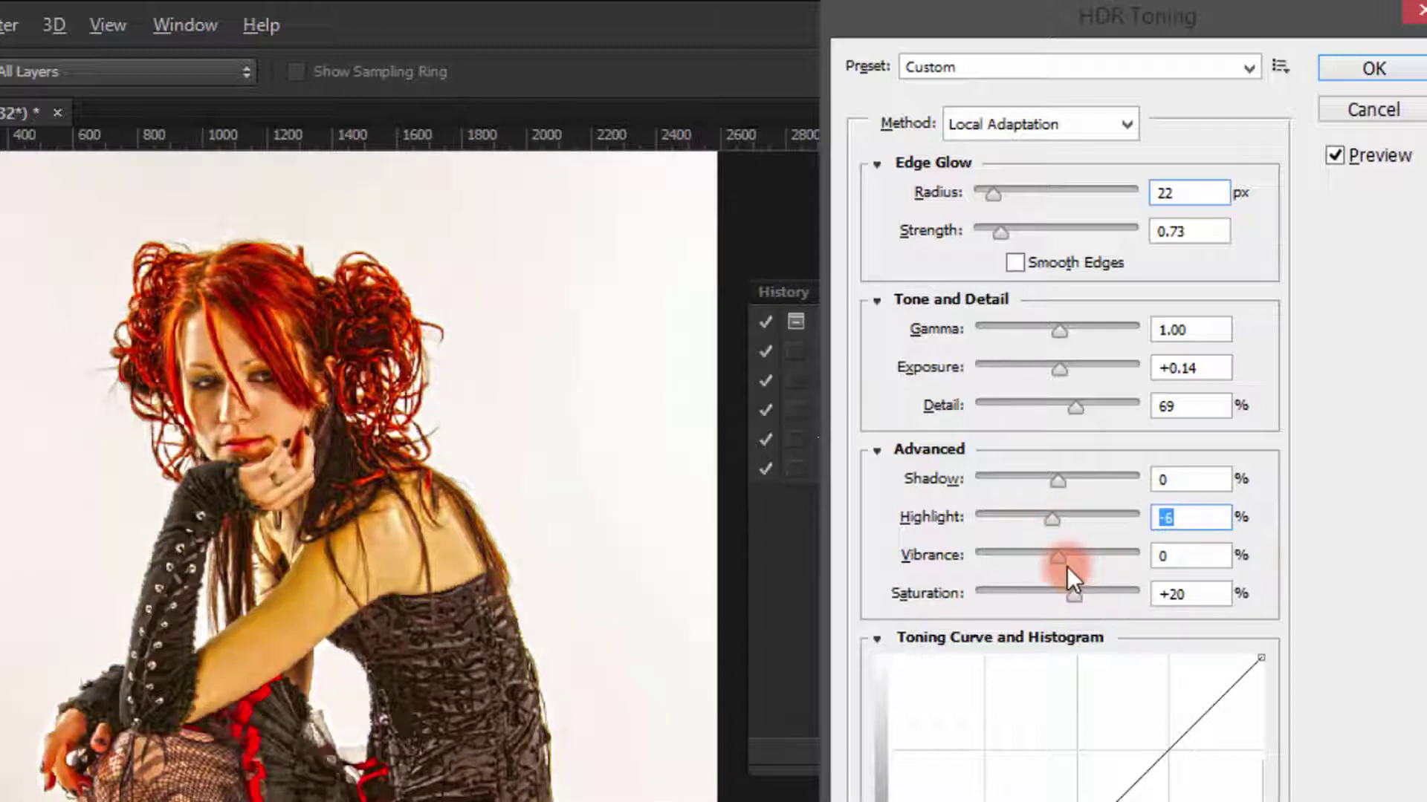
left_click(1182, 593)
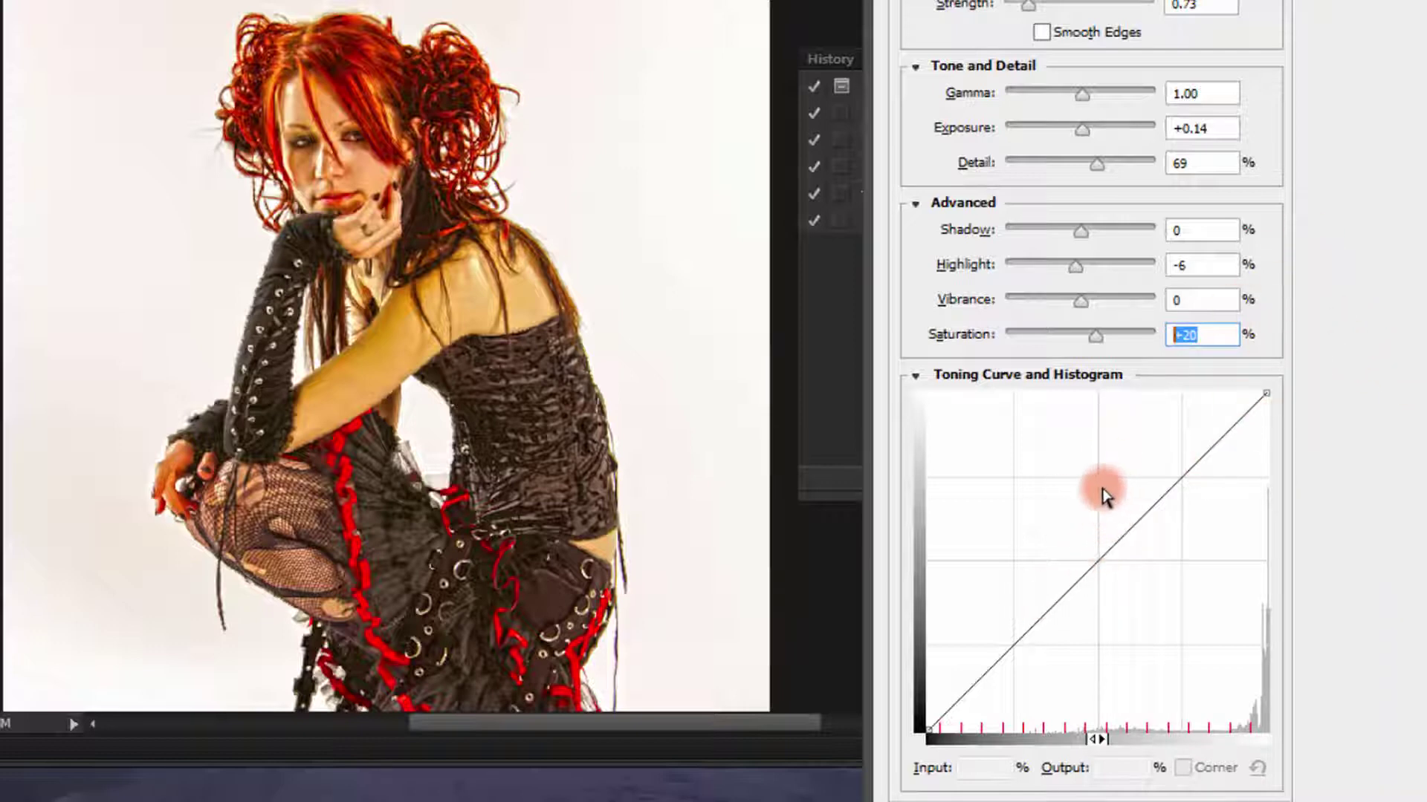
- Add a toning curve point at input 75%, output 77% and another near the curve's middle, and apply the HDR Toning
left_click(1184, 476)
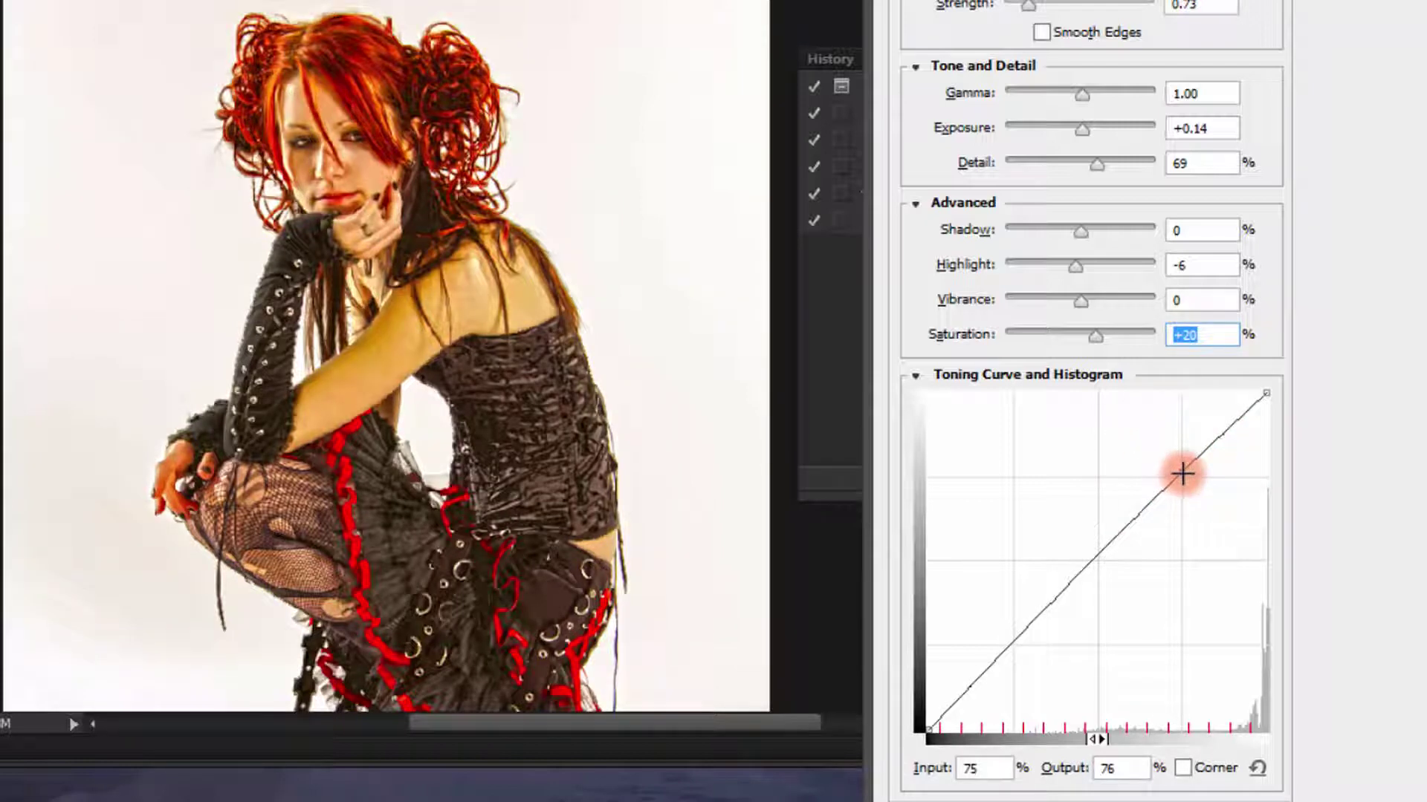
left_click(1098, 559)
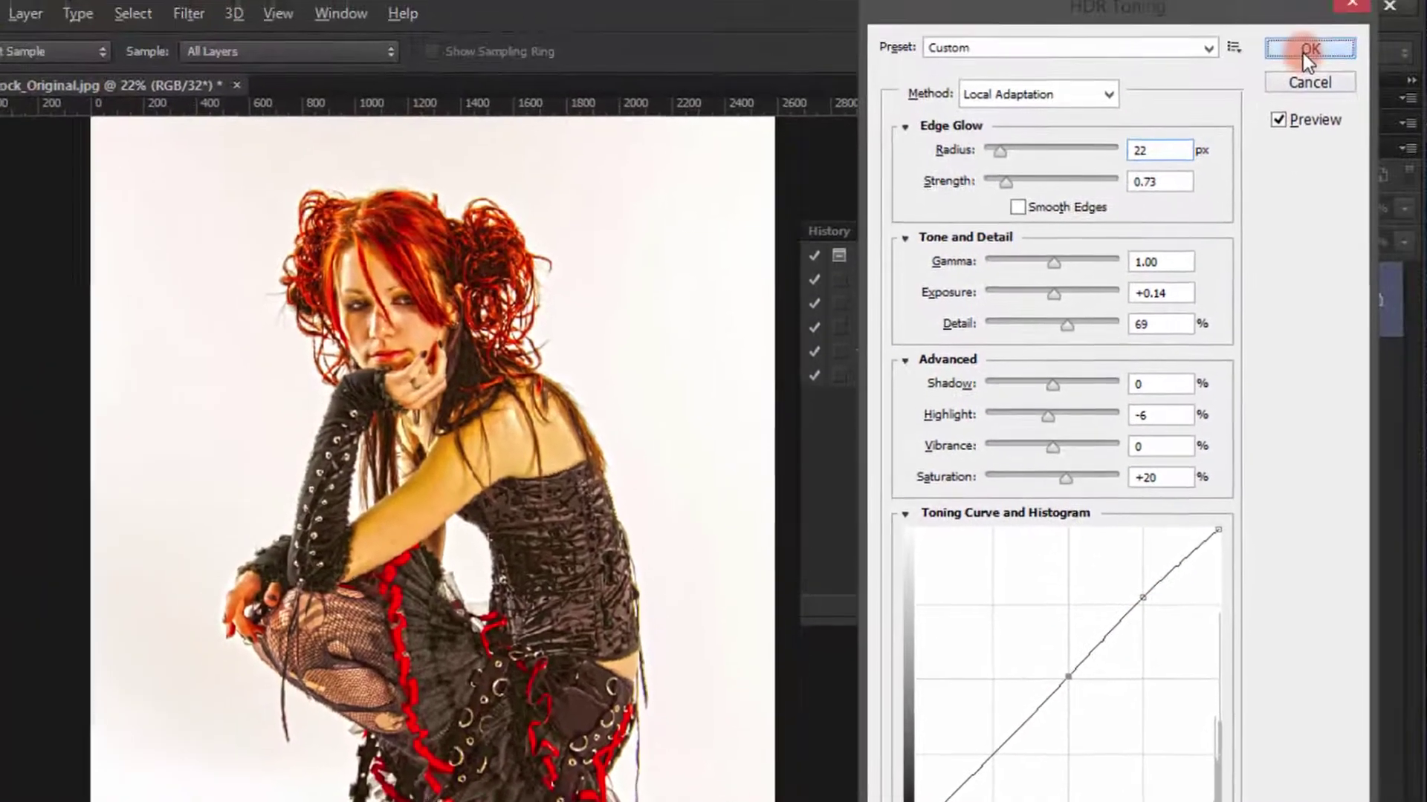
left_click(1304, 48)
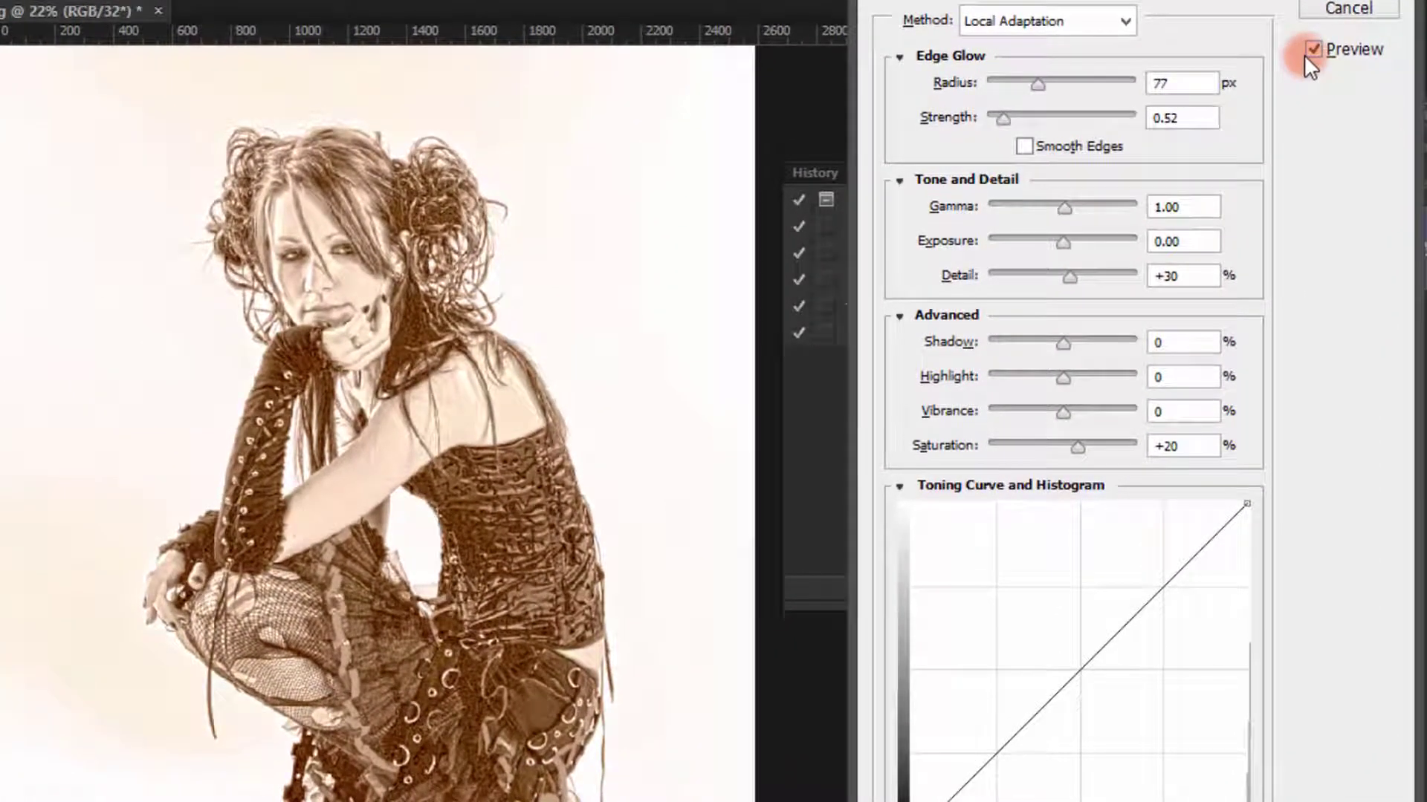
- Set the edge glow of the second HDR Toning pass to a radius of 24 px and a strength of 0.70
left_click(1211, 76)
left_click(1043, 88)
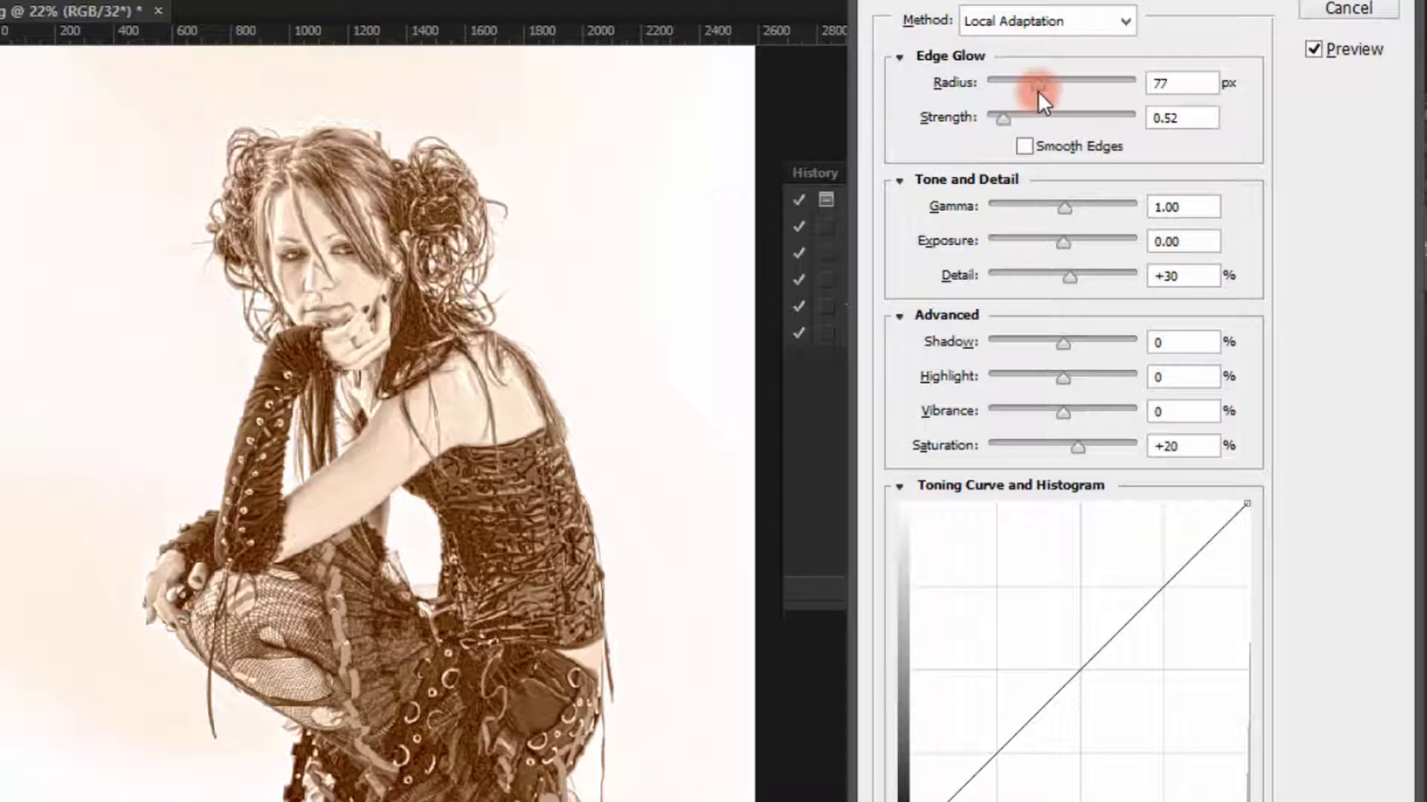
left_click_drag(1035, 87, 1010, 90)
left_click_drag(1009, 91, 1005, 87)
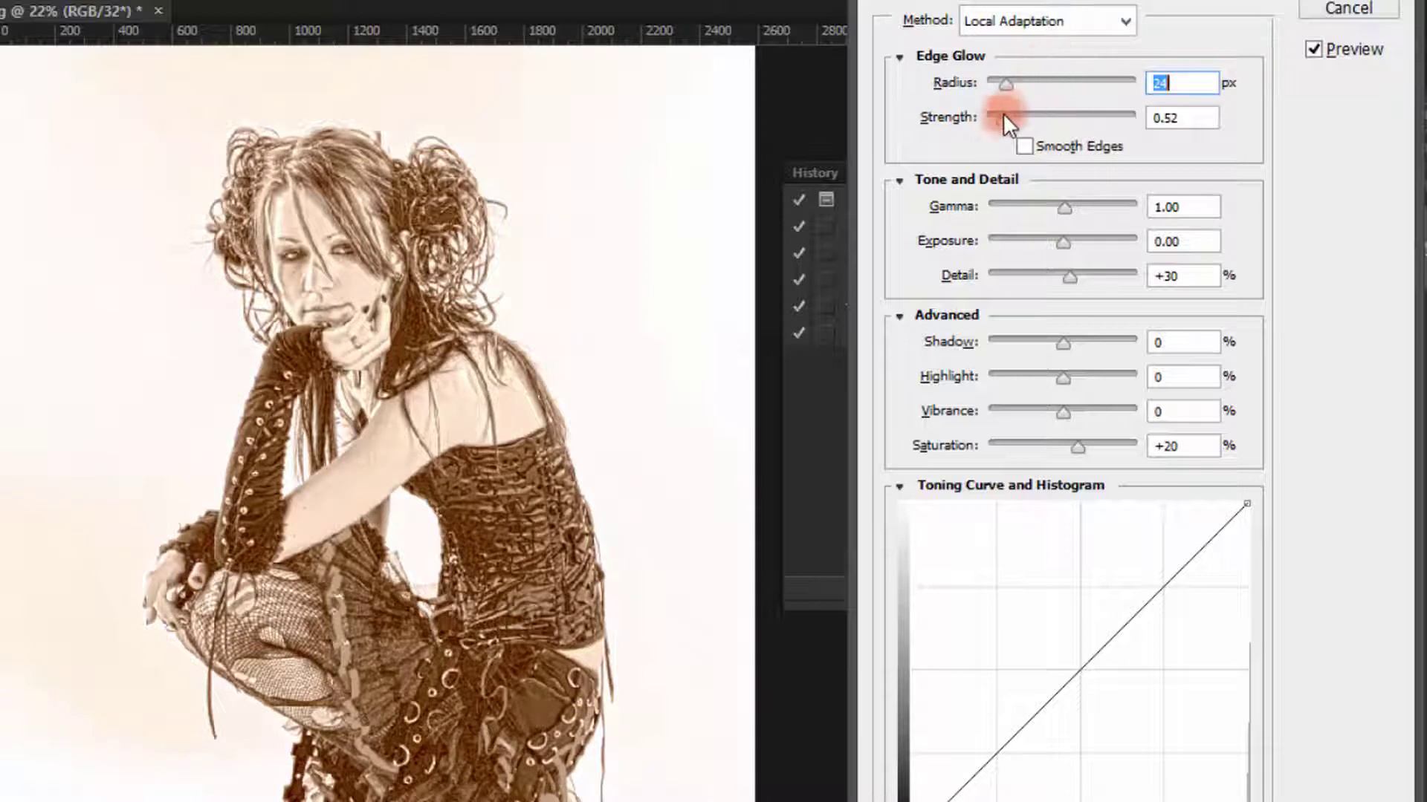
left_click_drag(1003, 122, 1009, 118)
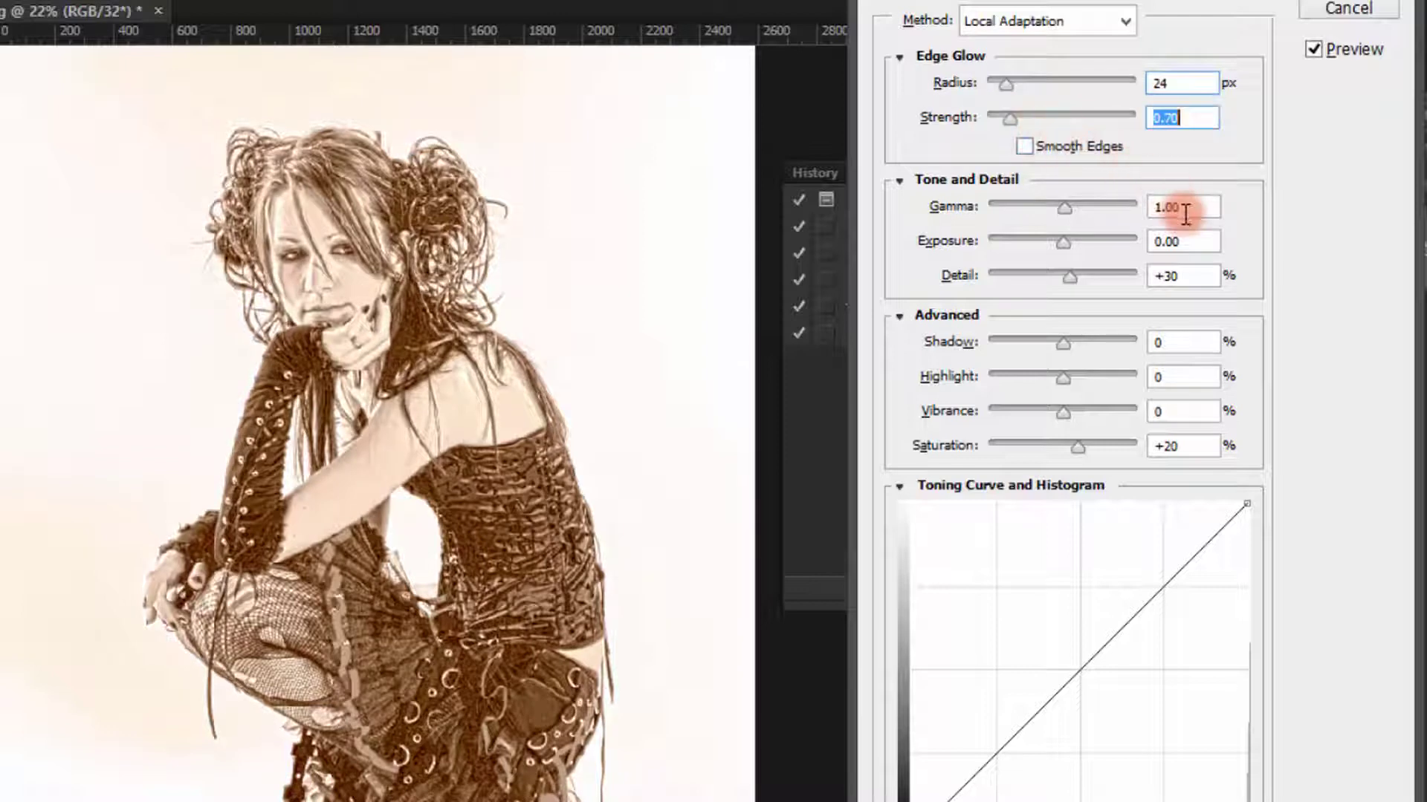
- Set the exposure of the second HDR Toning pass to +0.14 and the detail to 62%
left_click_drag(1061, 239, 1064, 239)
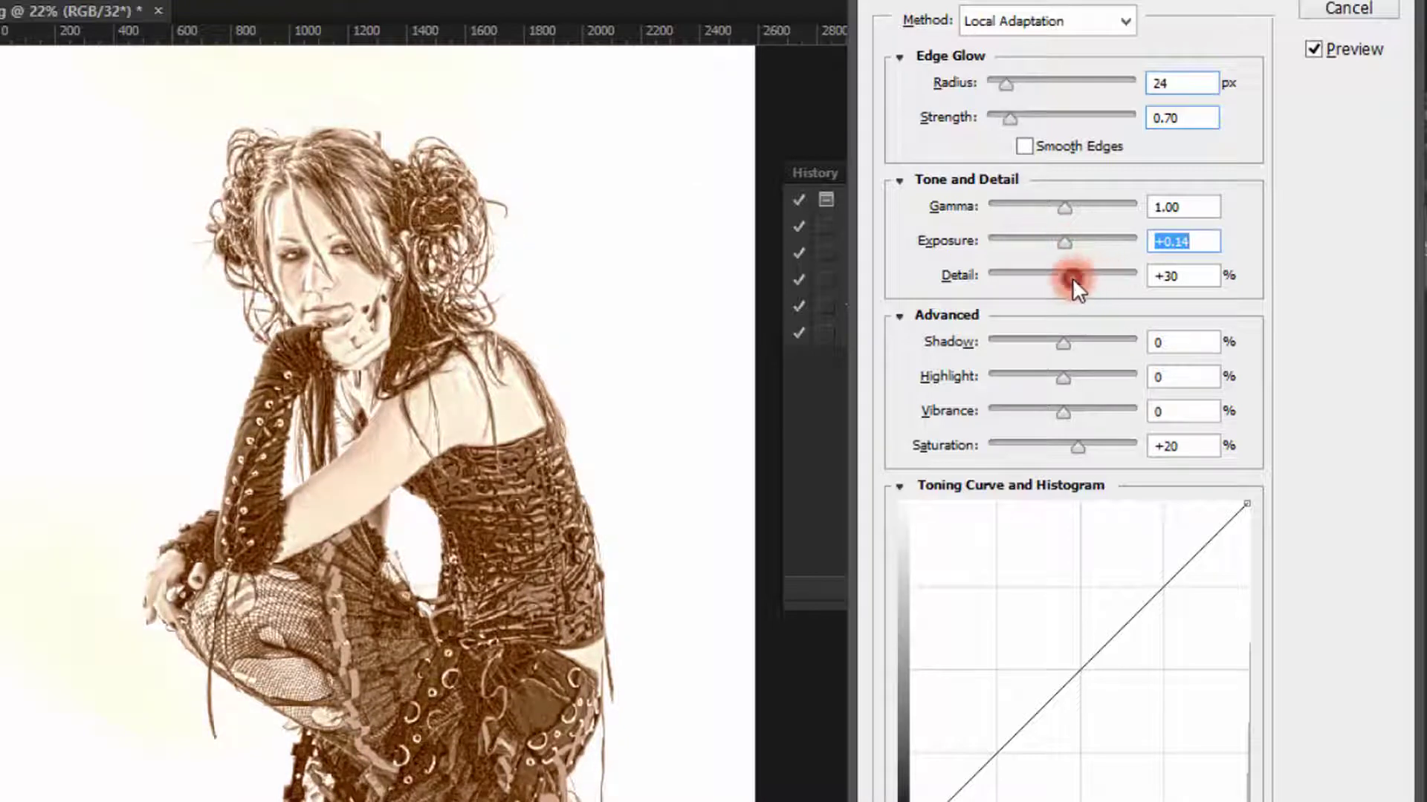
left_click_drag(1072, 278, 1075, 280)
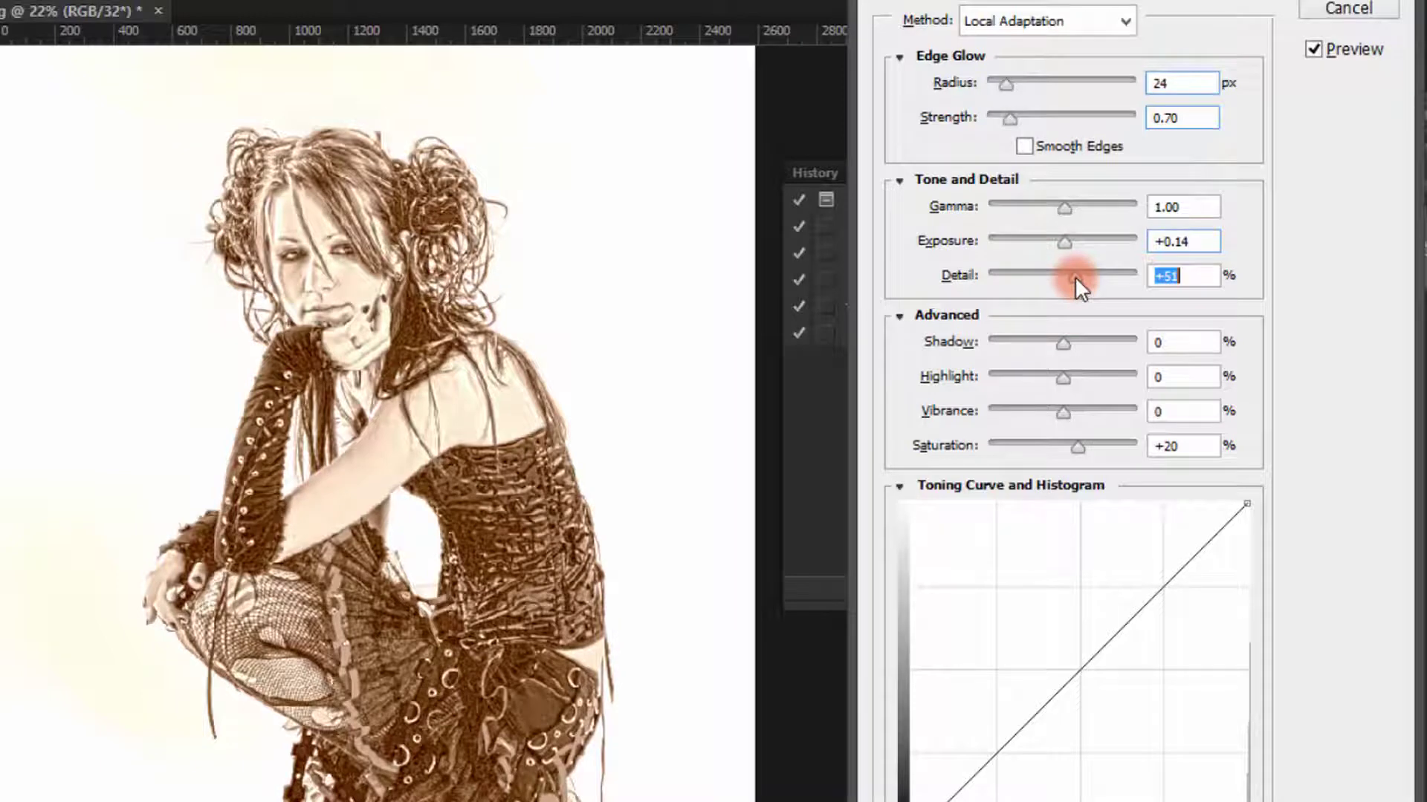
left_click_drag(1074, 277, 1077, 276)
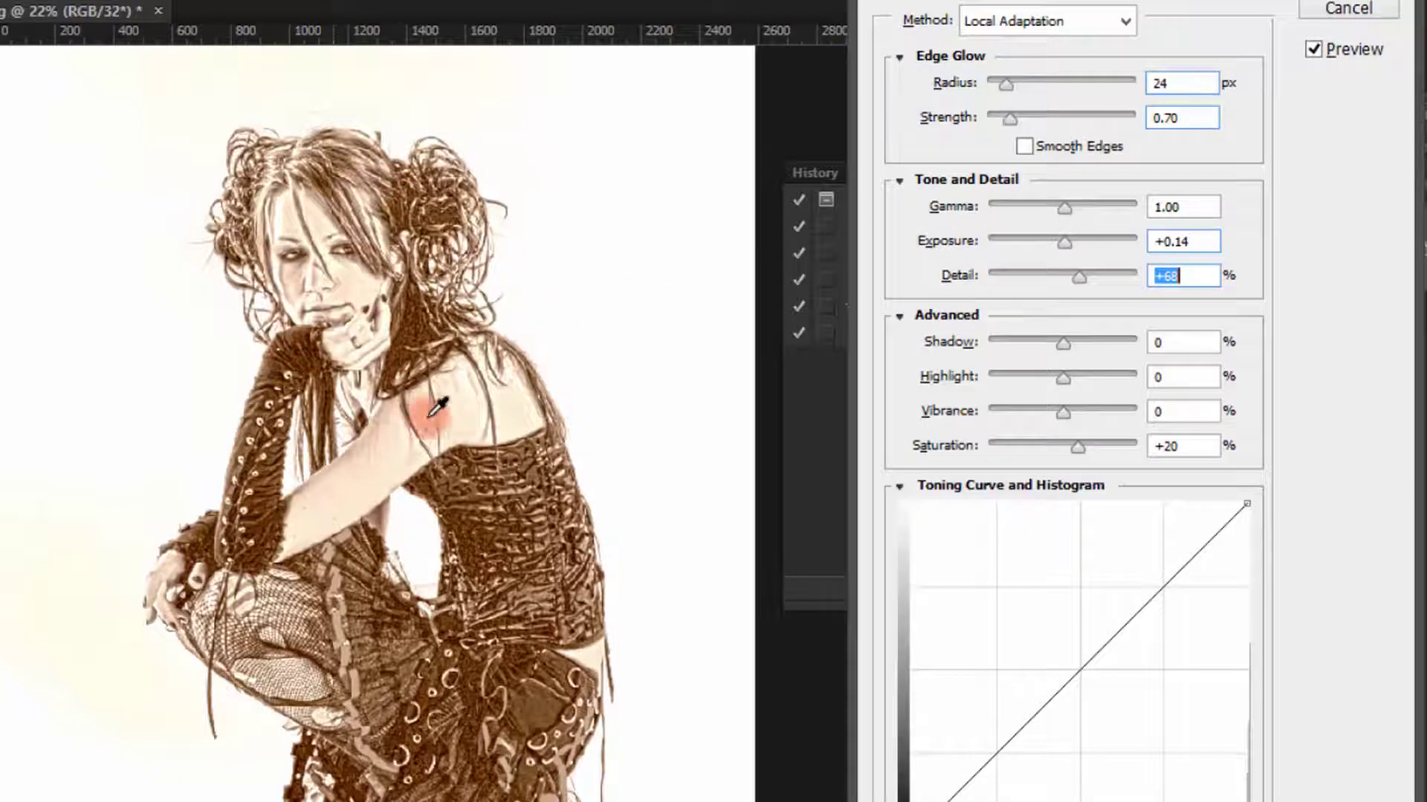
left_click_drag(1081, 282, 1077, 279)
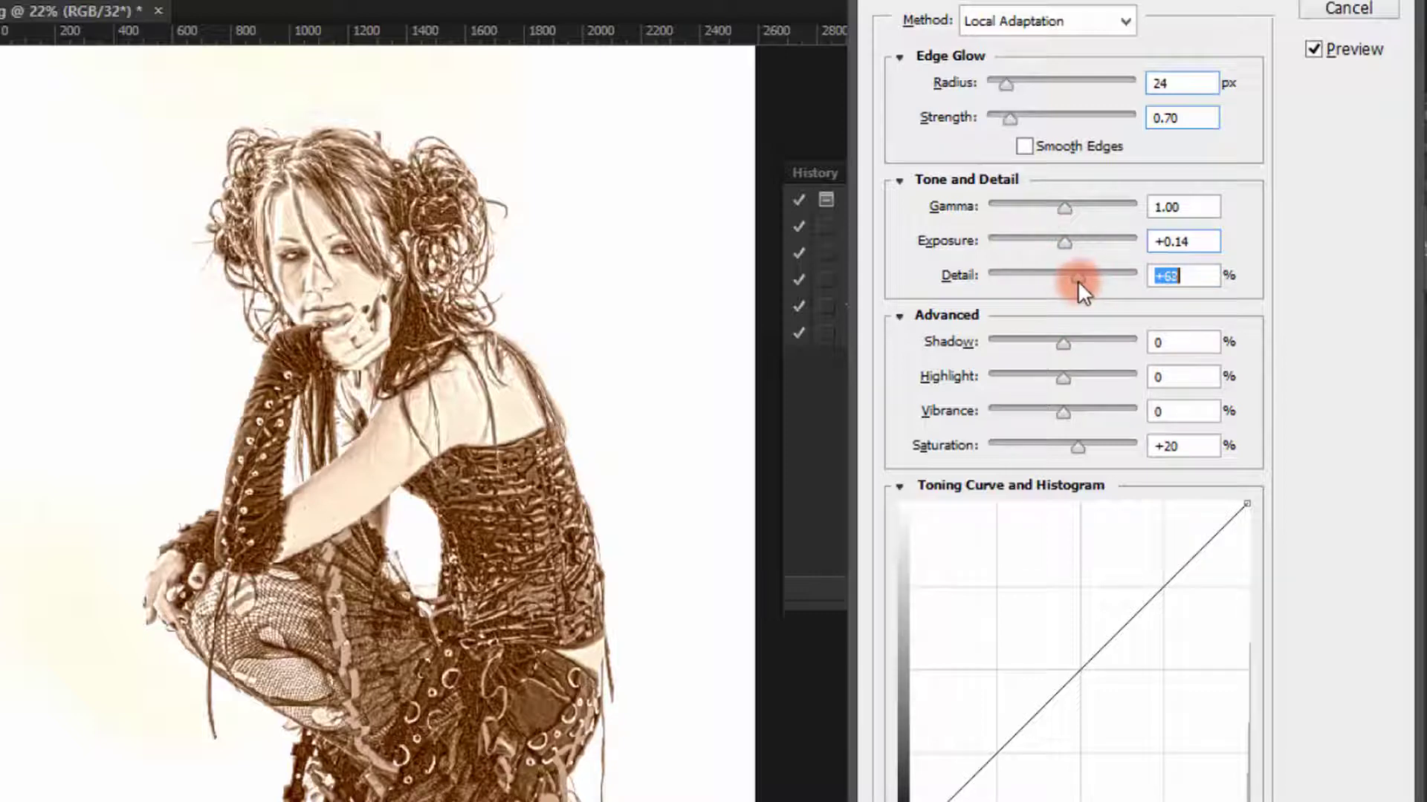
- Lower the highlight value of the second HDR Toning pass to -6%
left_click(1158, 343)
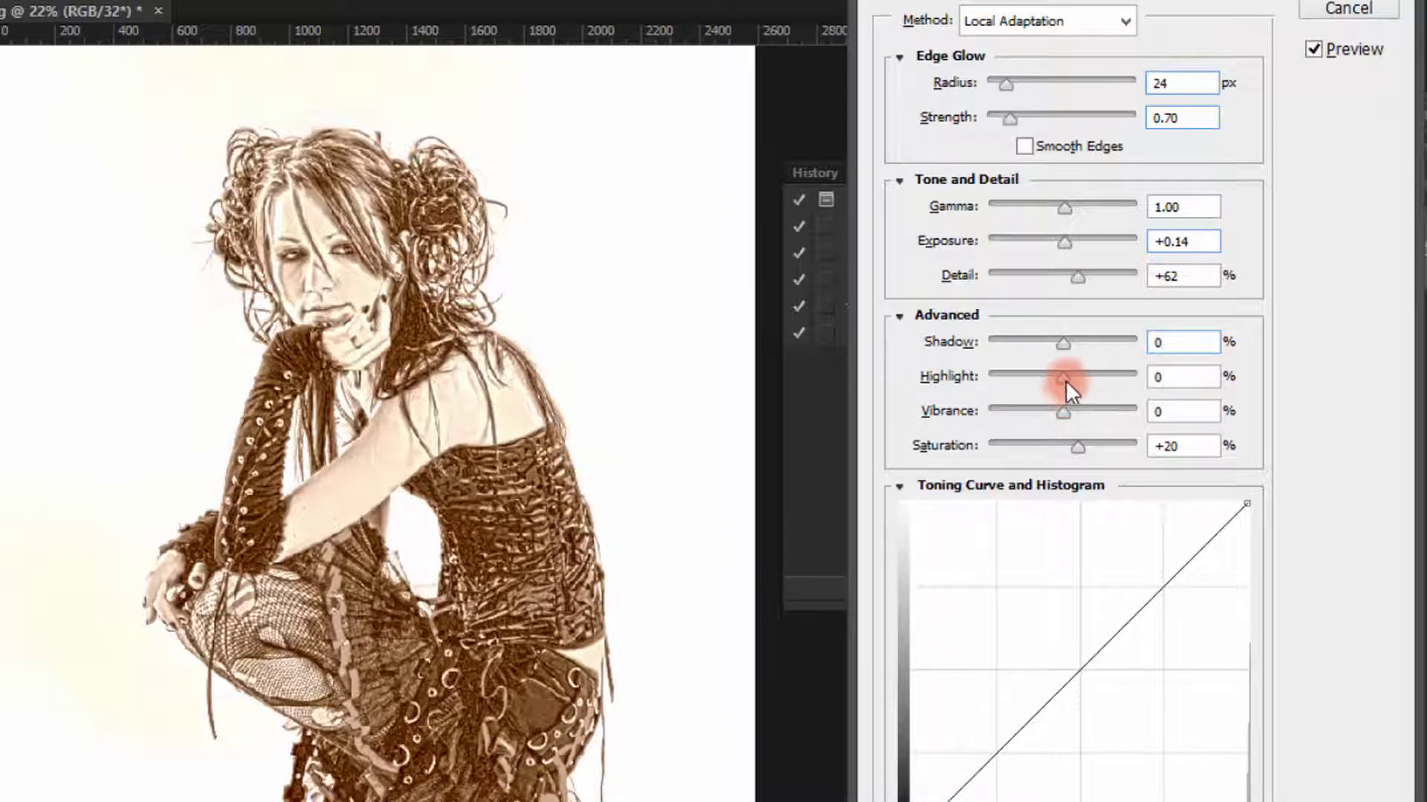
left_click_drag(1064, 376, 1059, 376)
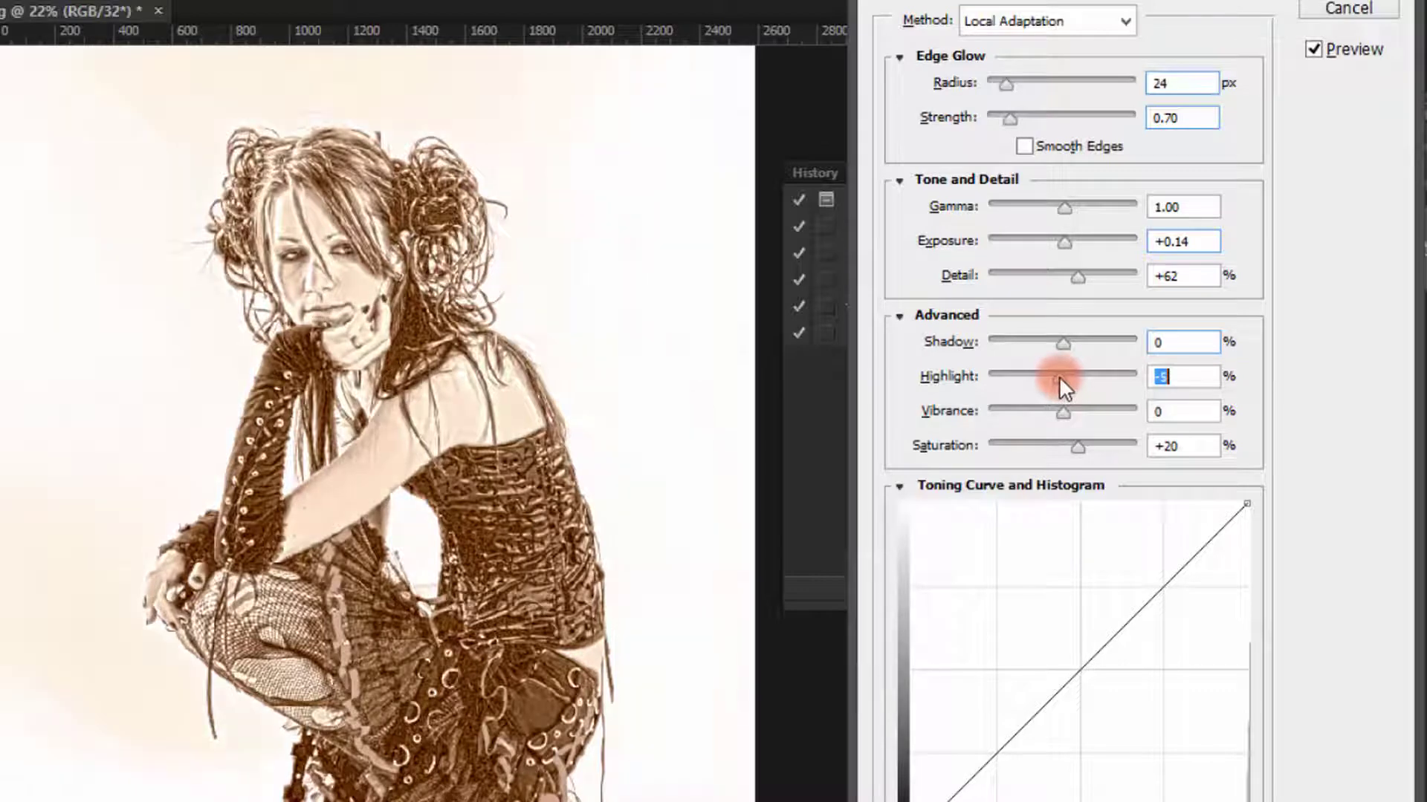
left_click(1164, 415)
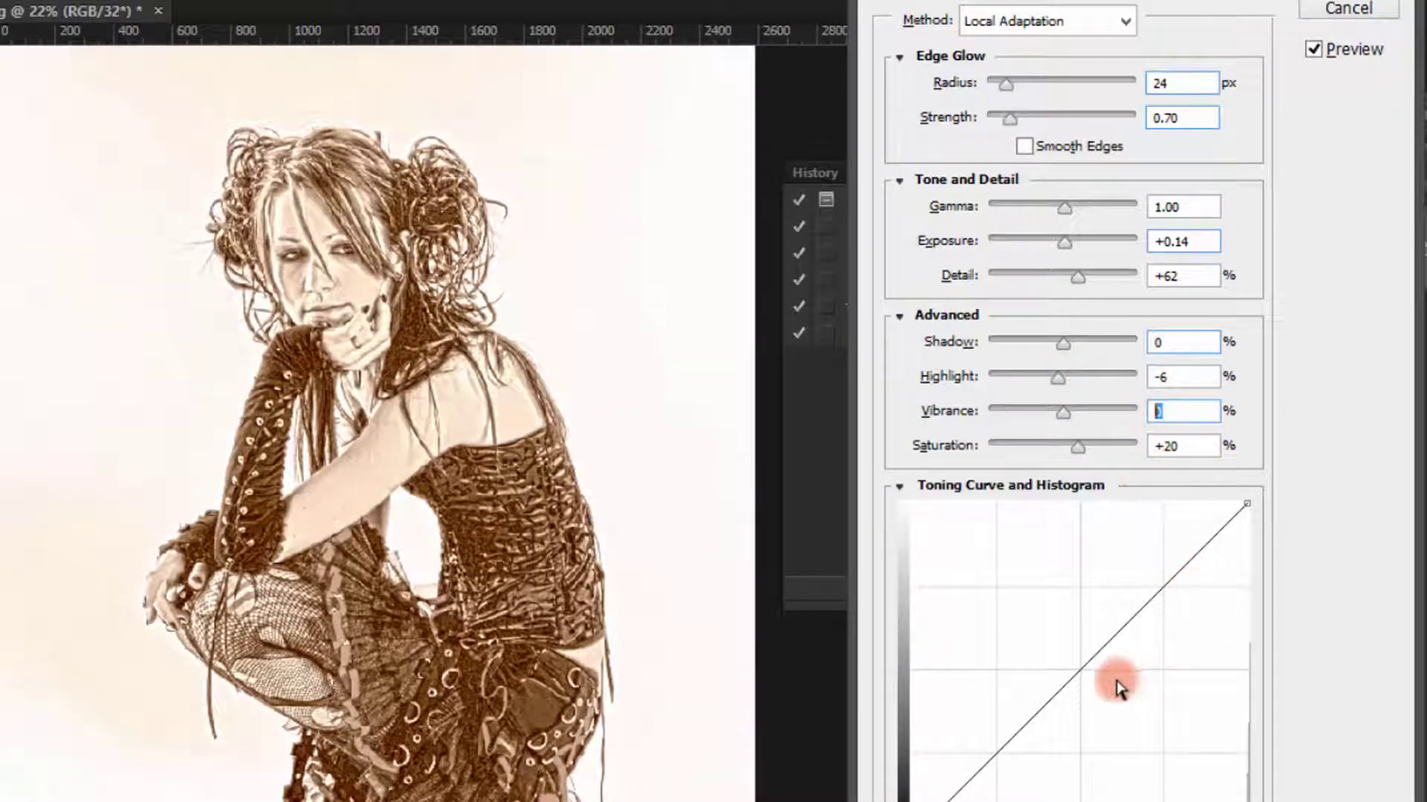
- Add toning curve points at 75%, the middle and 25%, raise the 75% point slightly, and apply the HDR Toning
left_click(1160, 587)
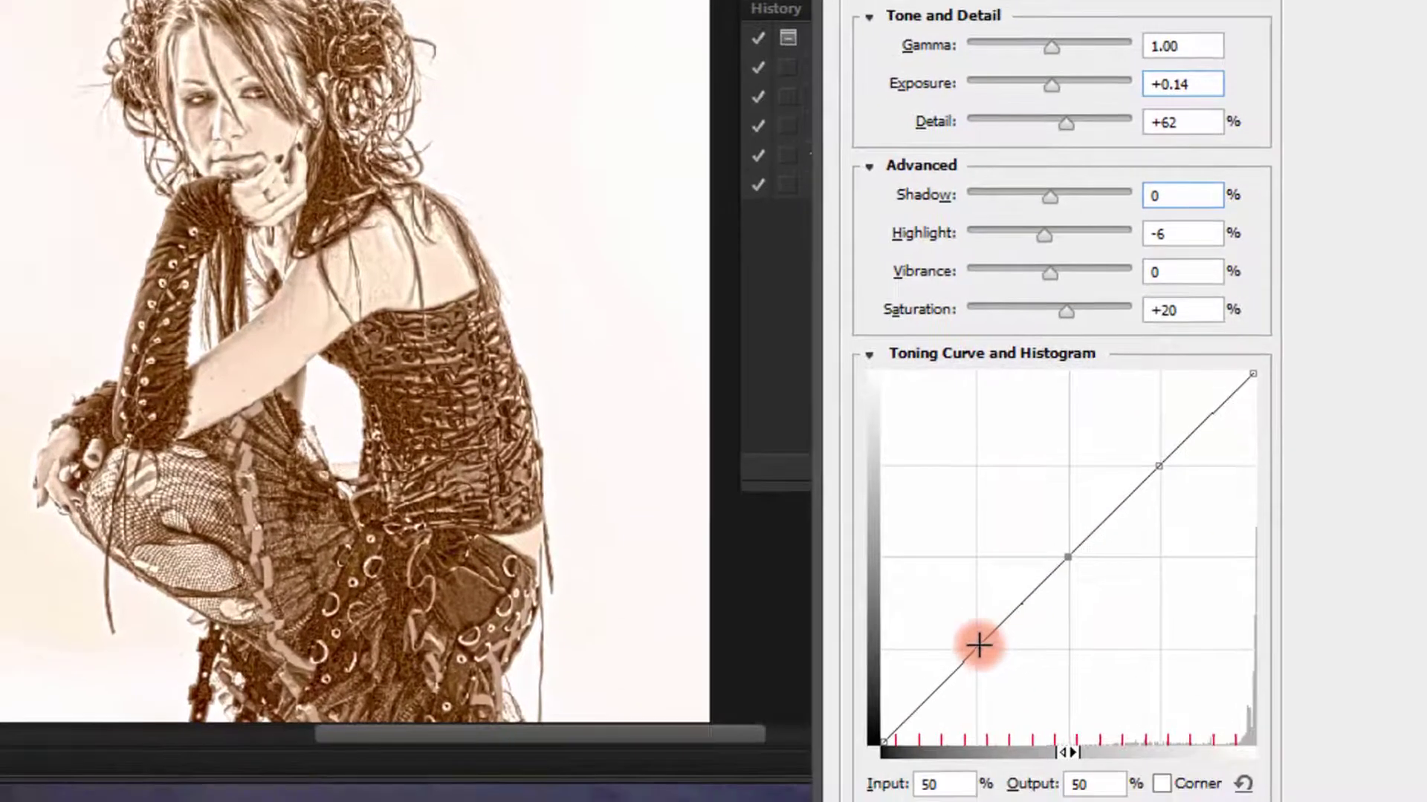
left_click(993, 738)
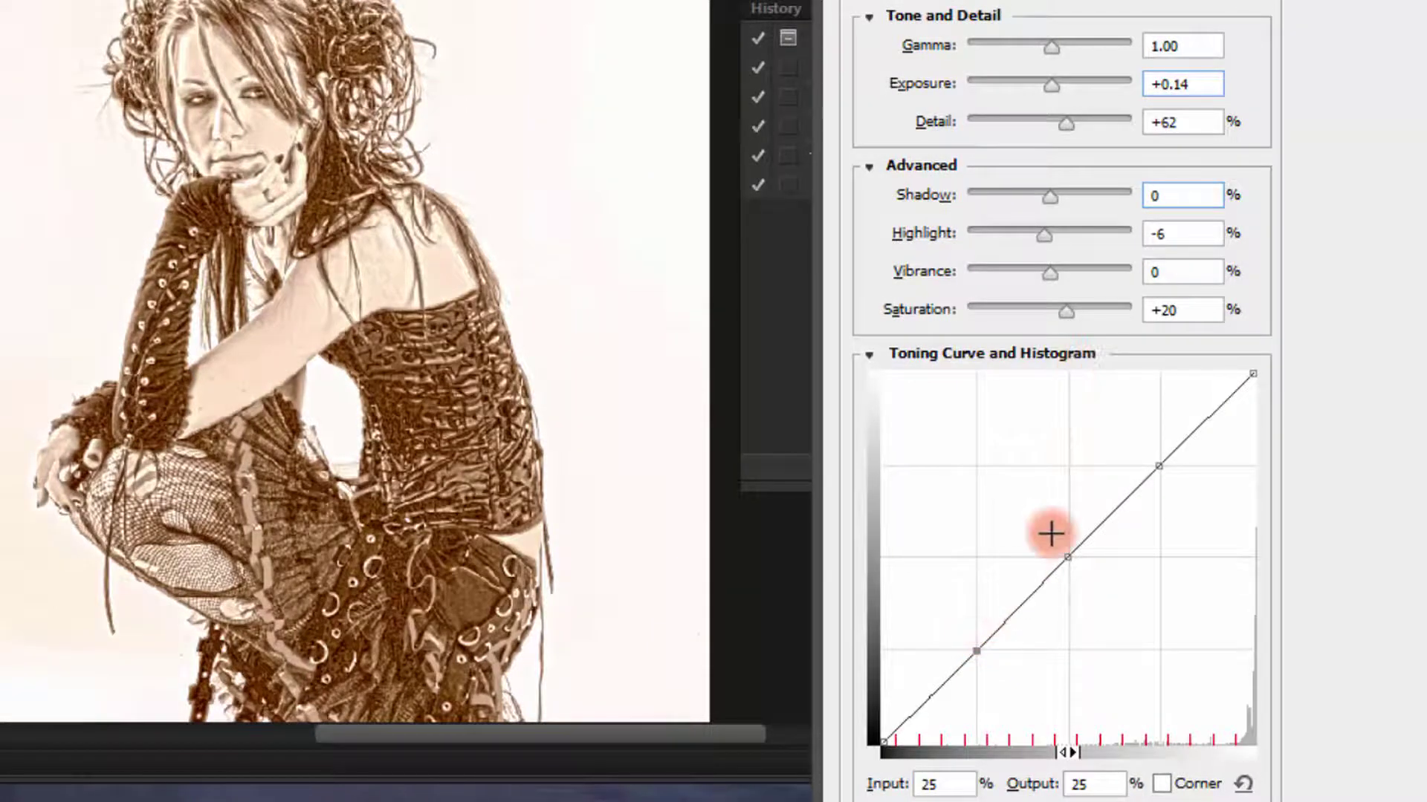
left_click(1162, 472)
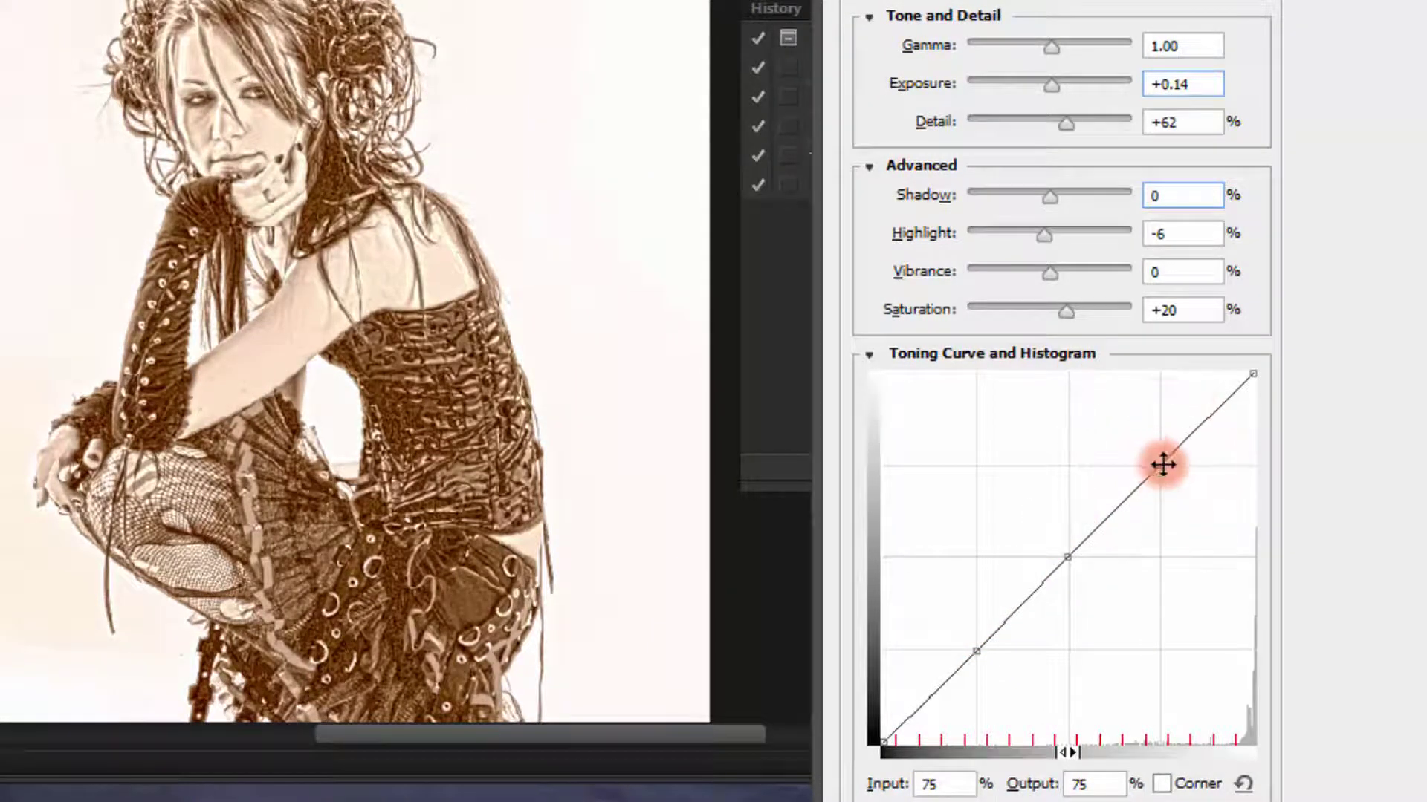
left_click_drag(1164, 475, 1161, 448)
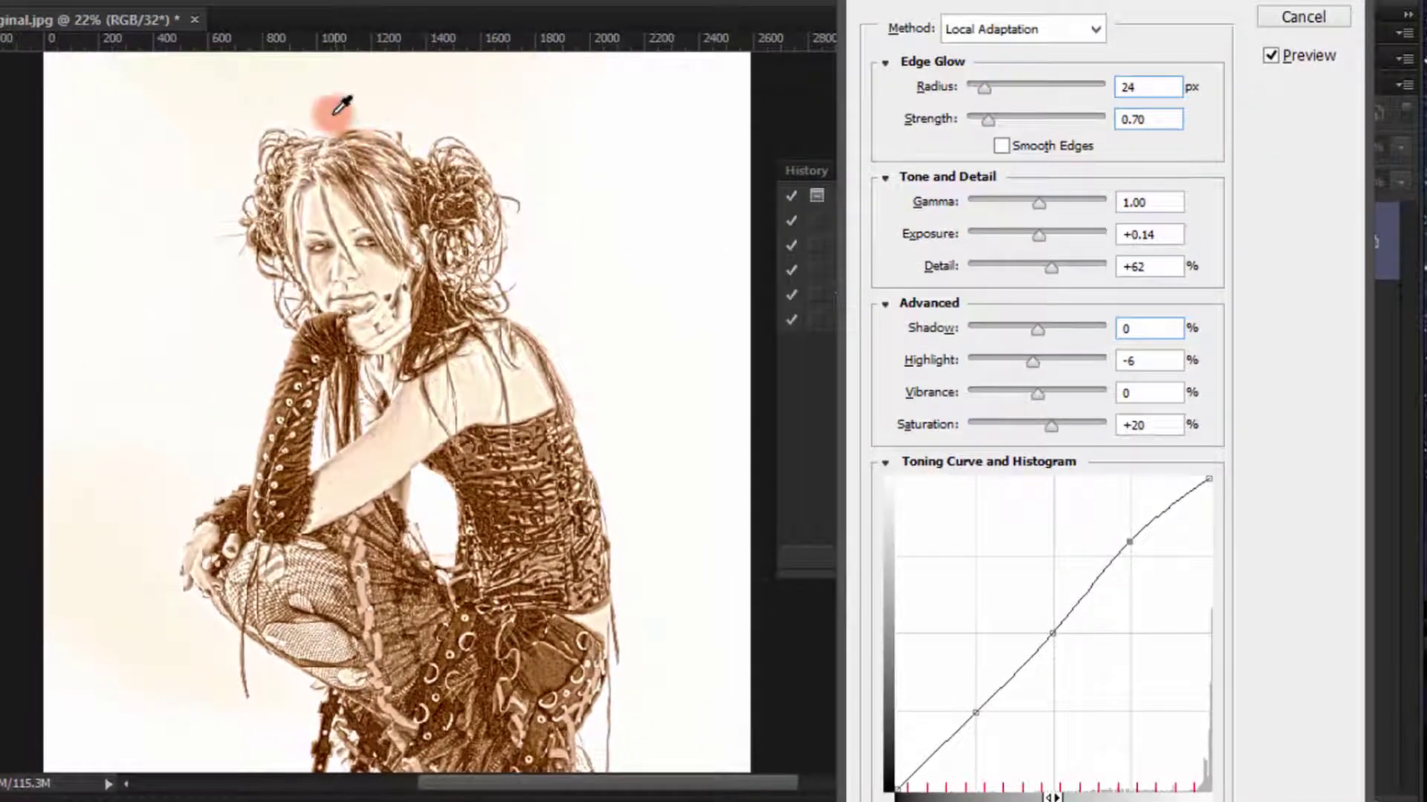
left_click(1299, 34)
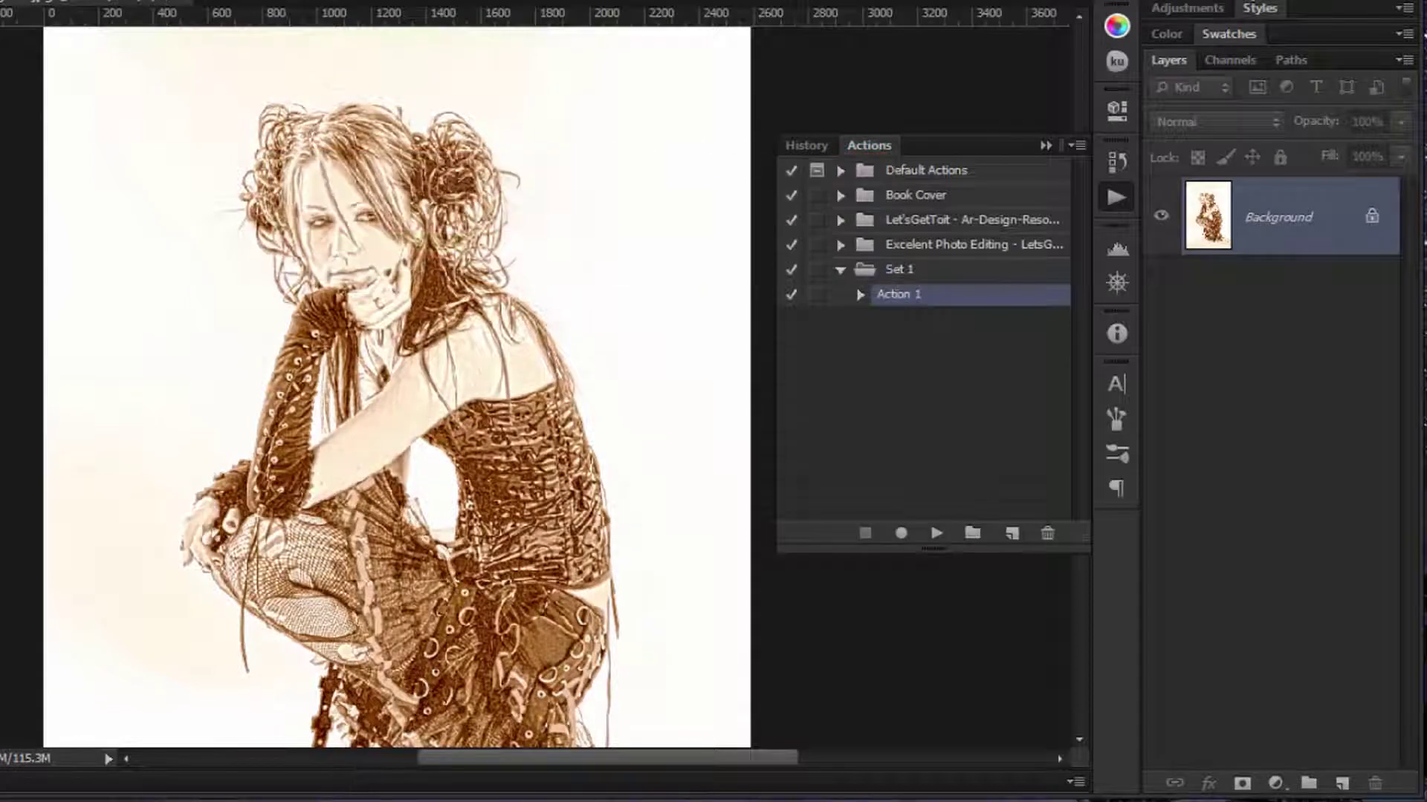
- Collapse the Set 1 action set and put the Actions list away
left_click(840, 270)
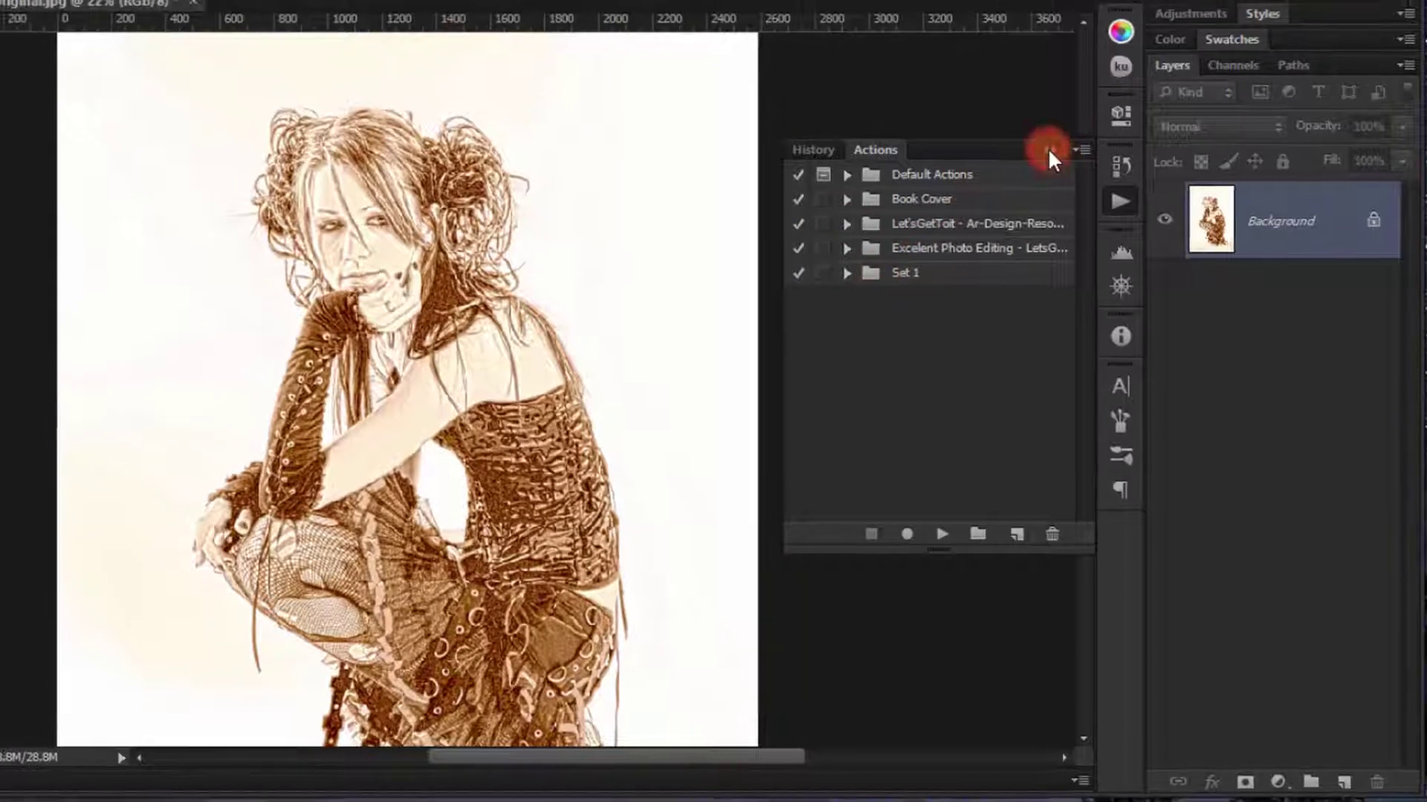
left_click(1048, 150)
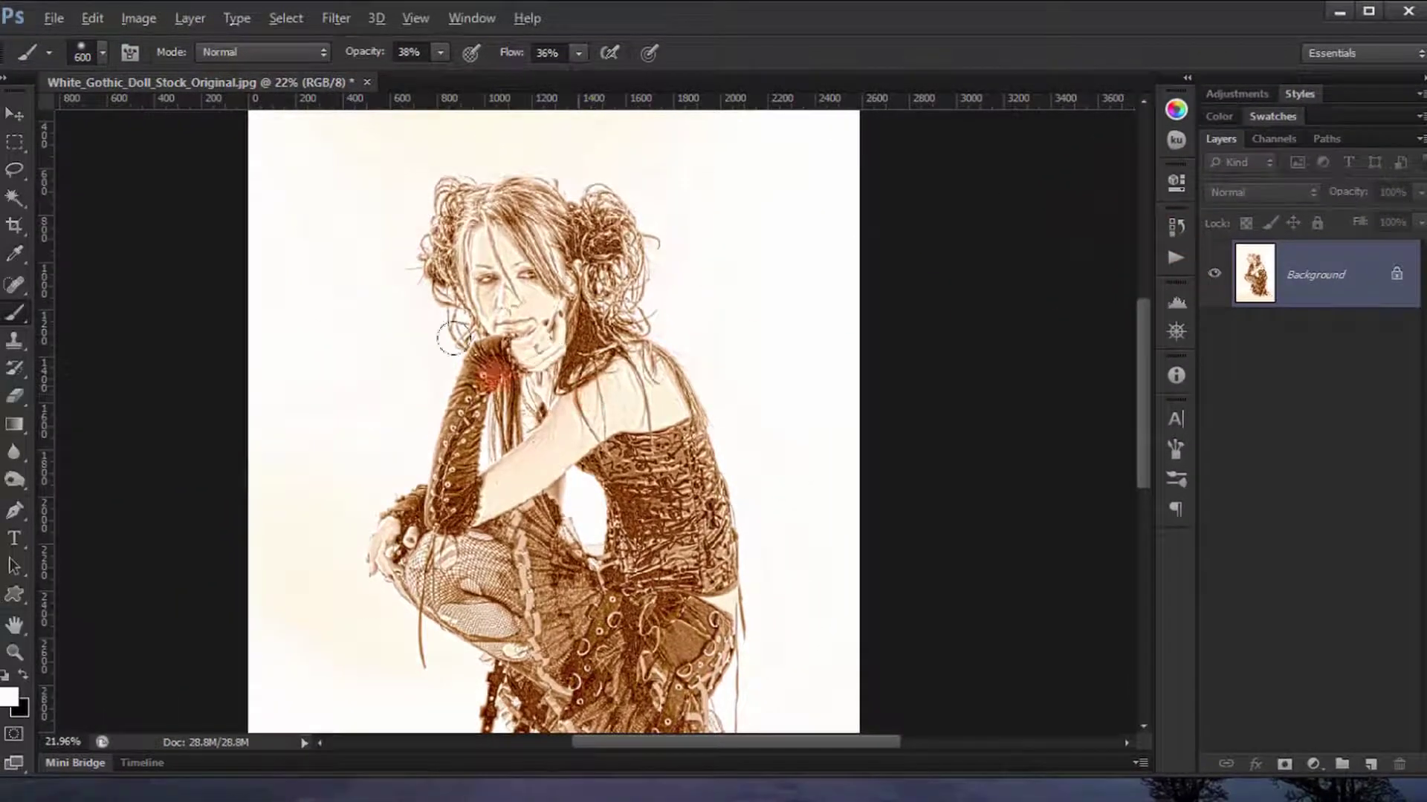
- Examine the toned picture both close up and as a whole
scroll(395, 357, "down", 2)
left_click_drag(496, 443, 586, 379)
scroll(598, 314, "up", 3)
left_click_drag(592, 259, 607, 411)
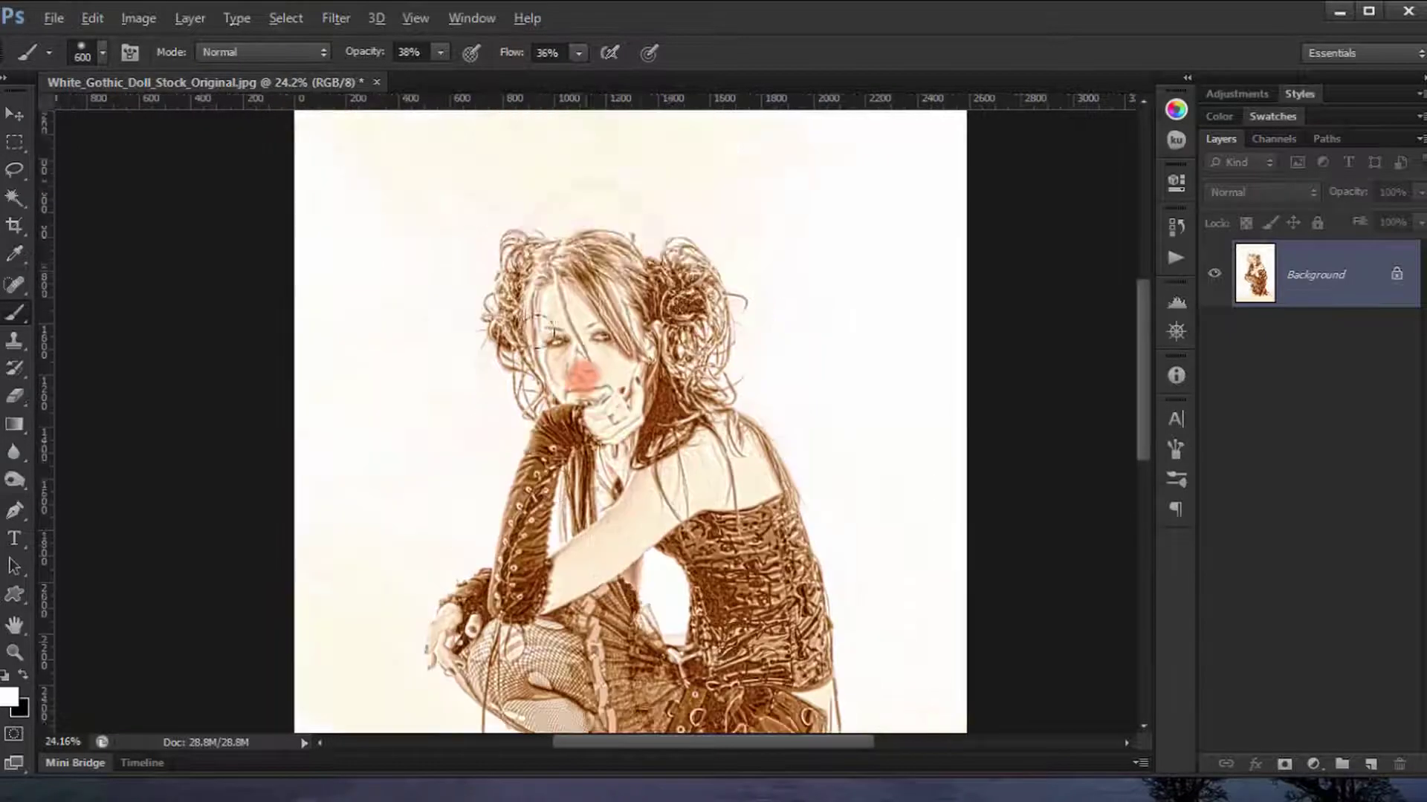
scroll(583, 374, "up", 4)
left_click_drag(648, 457, 627, 332)
scroll(627, 329, "down", 6)
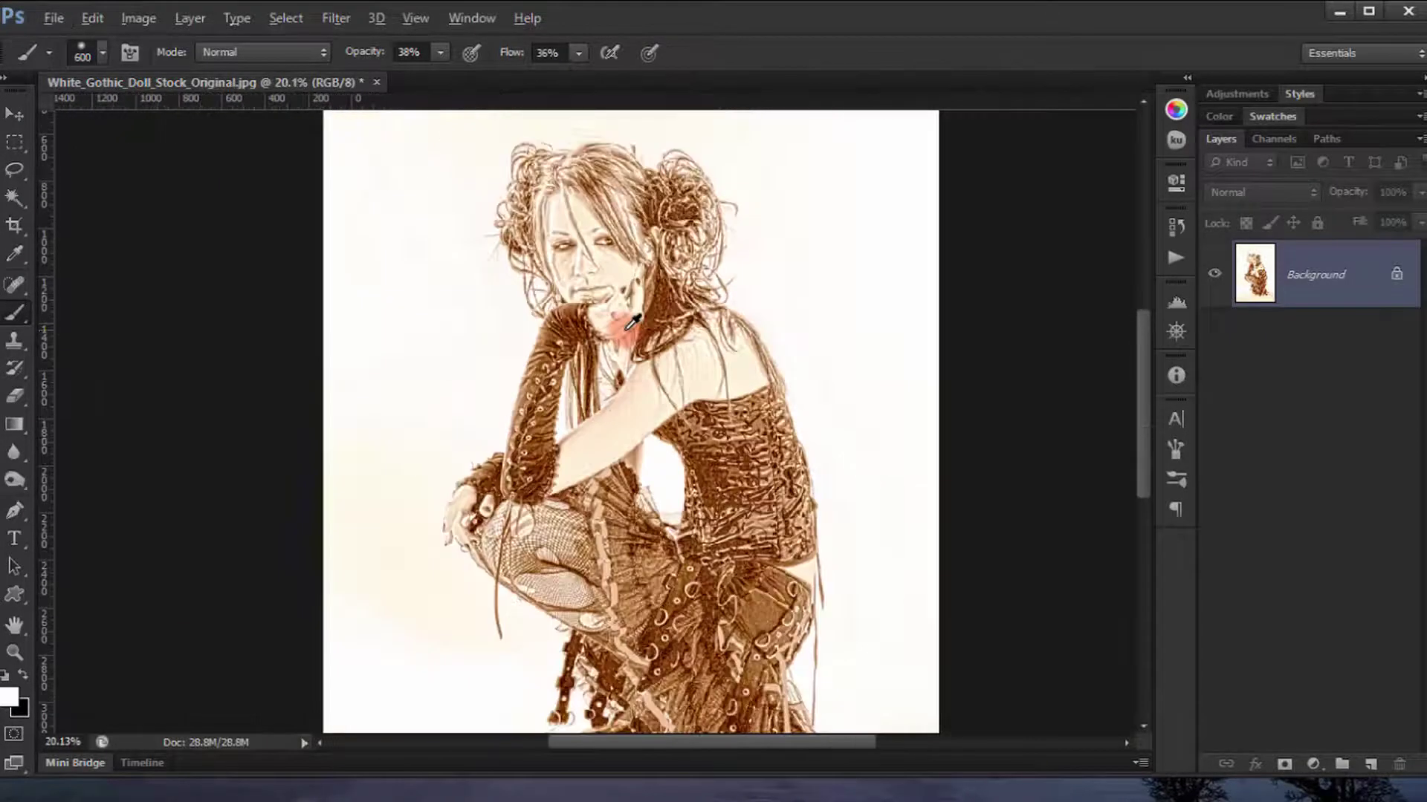
scroll(633, 321, "down", 3)
key("ctrl+z")
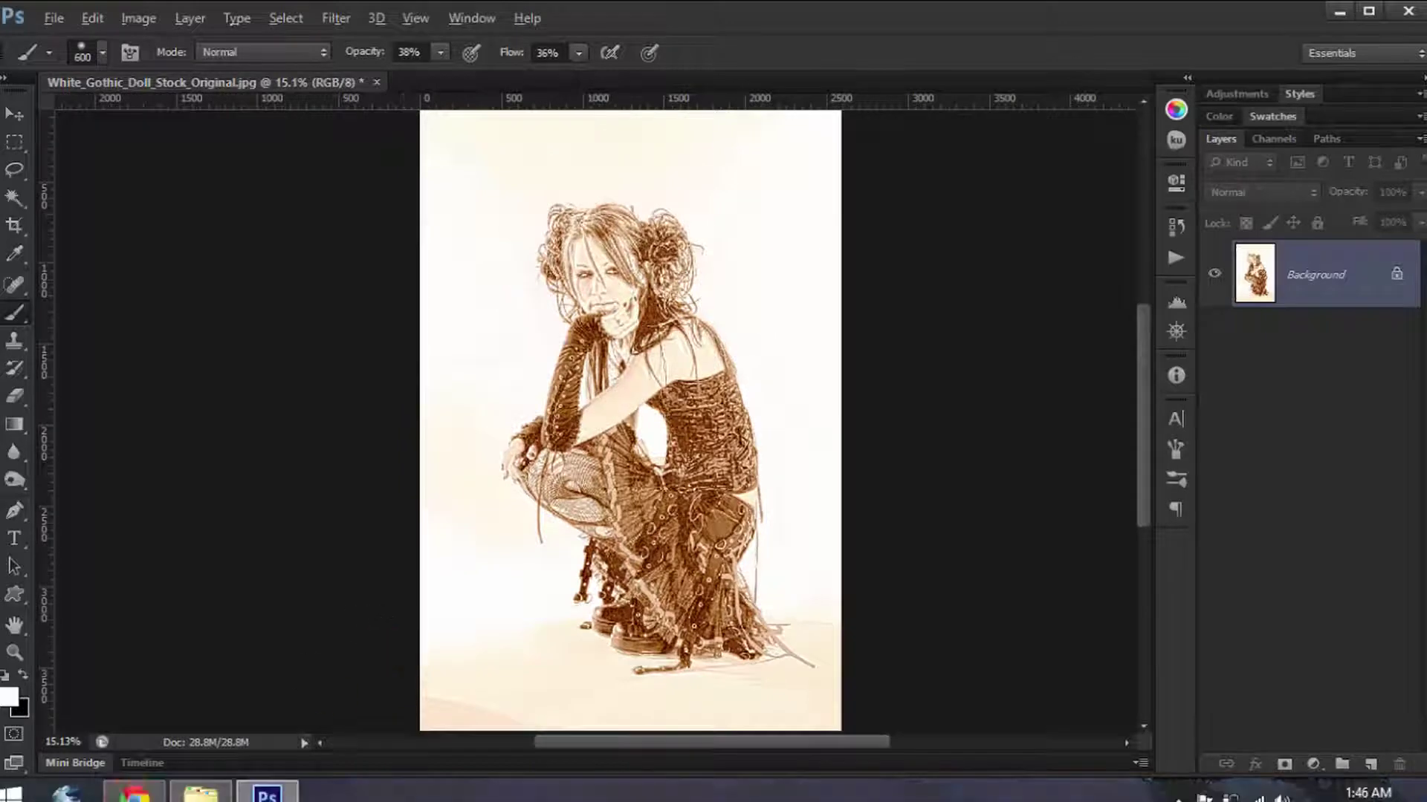
- Switch to the Vintage_Tut folder in File Explorer and place Grunge_Texture.jpg into the Photoshop picture
left_click(201, 792)
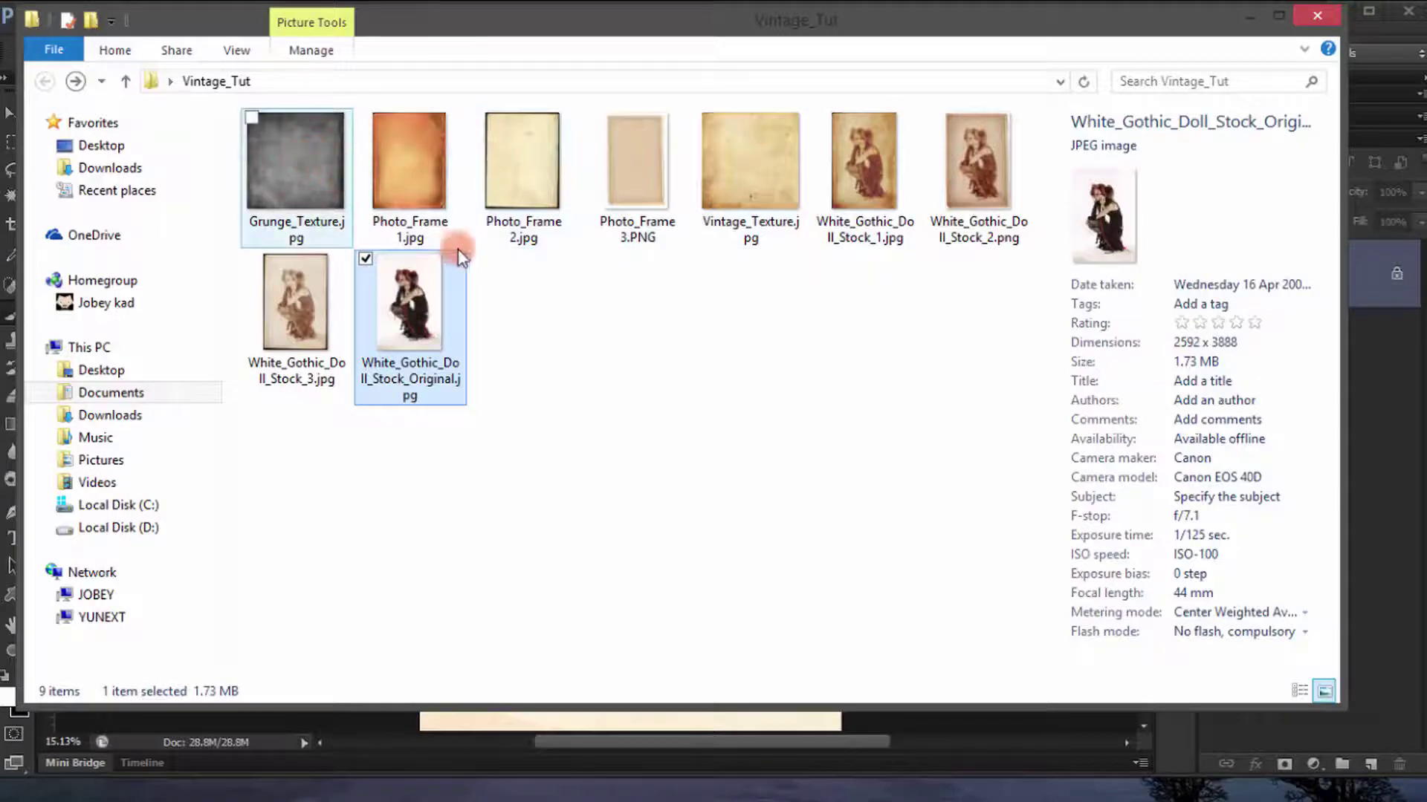
left_click(292, 191)
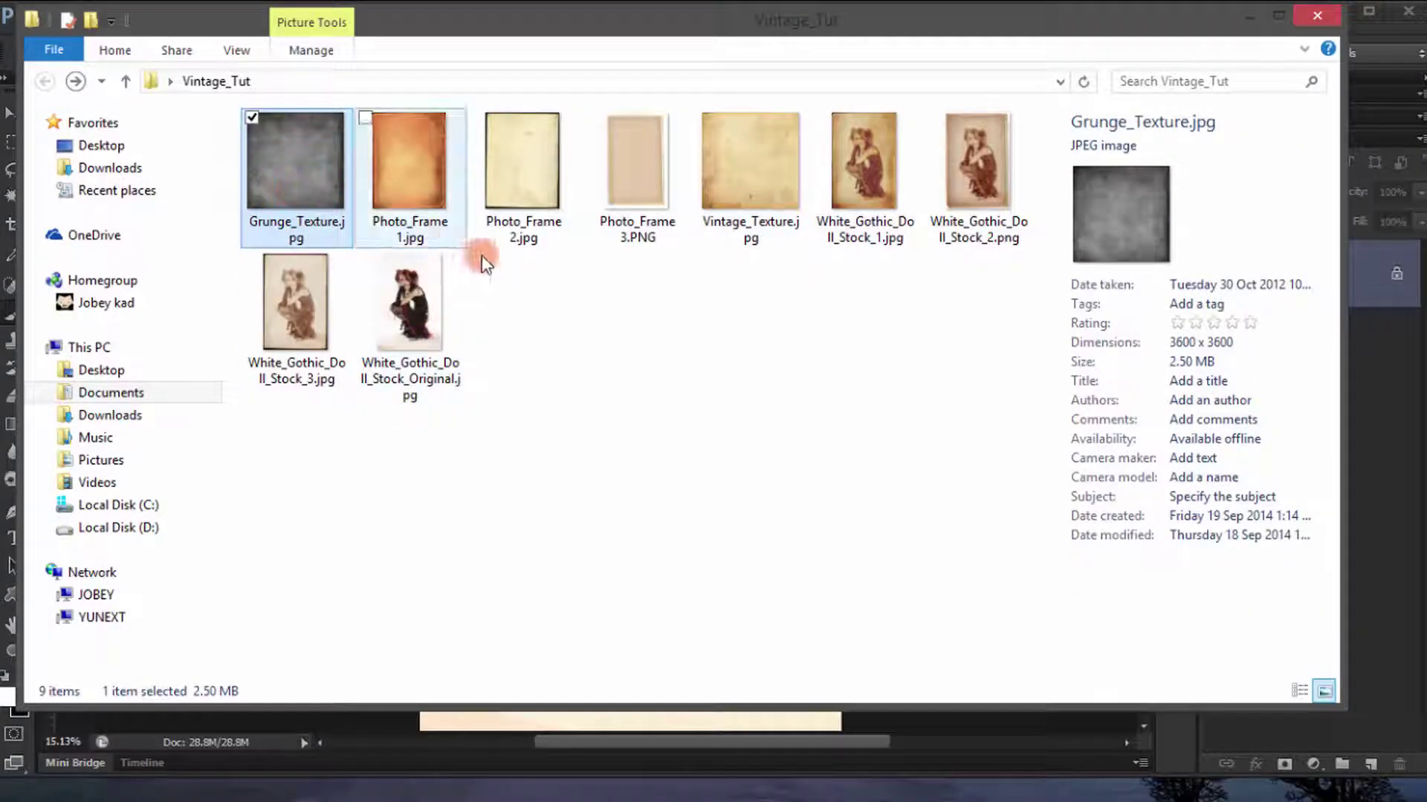
left_click_drag(585, 32, 1141, 126)
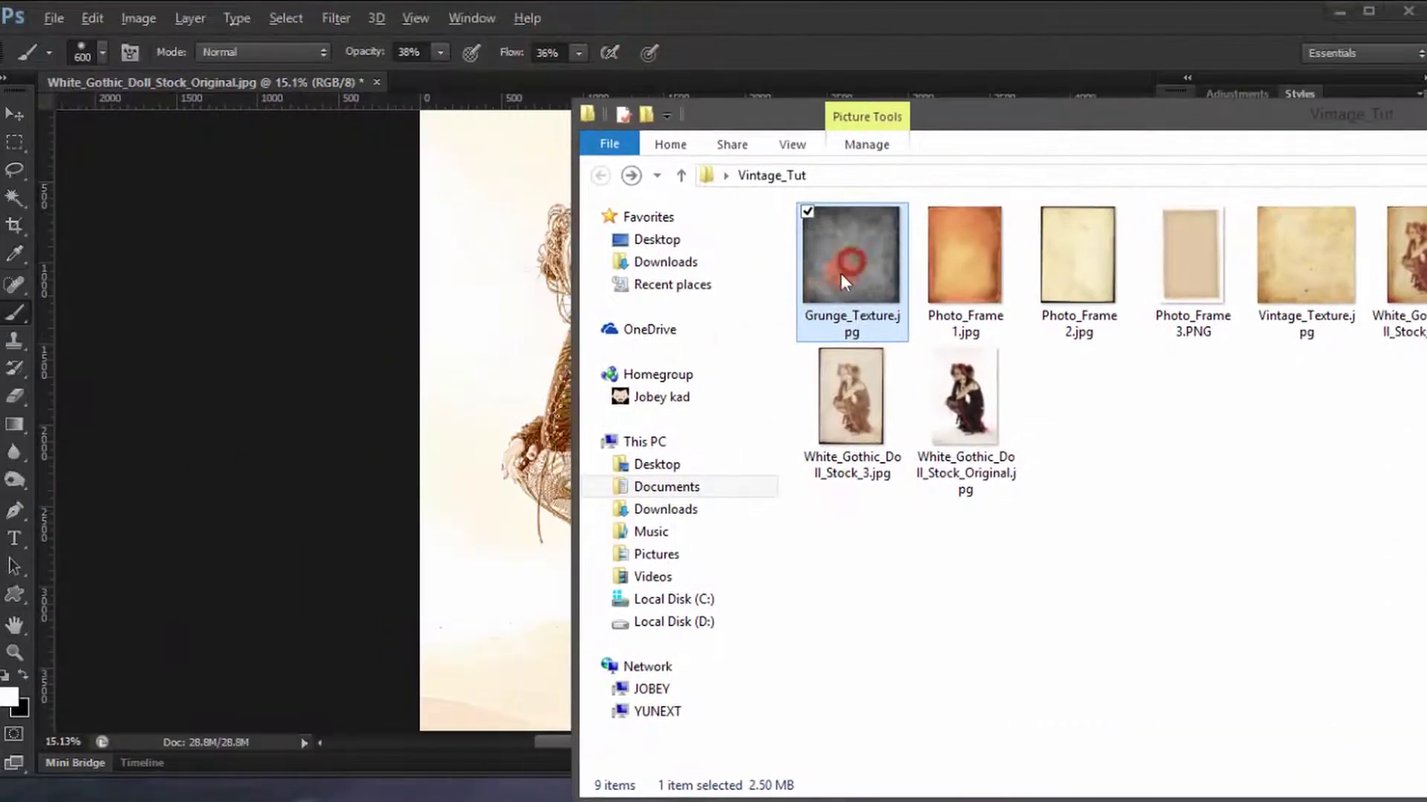
left_click_drag(841, 273, 508, 354)
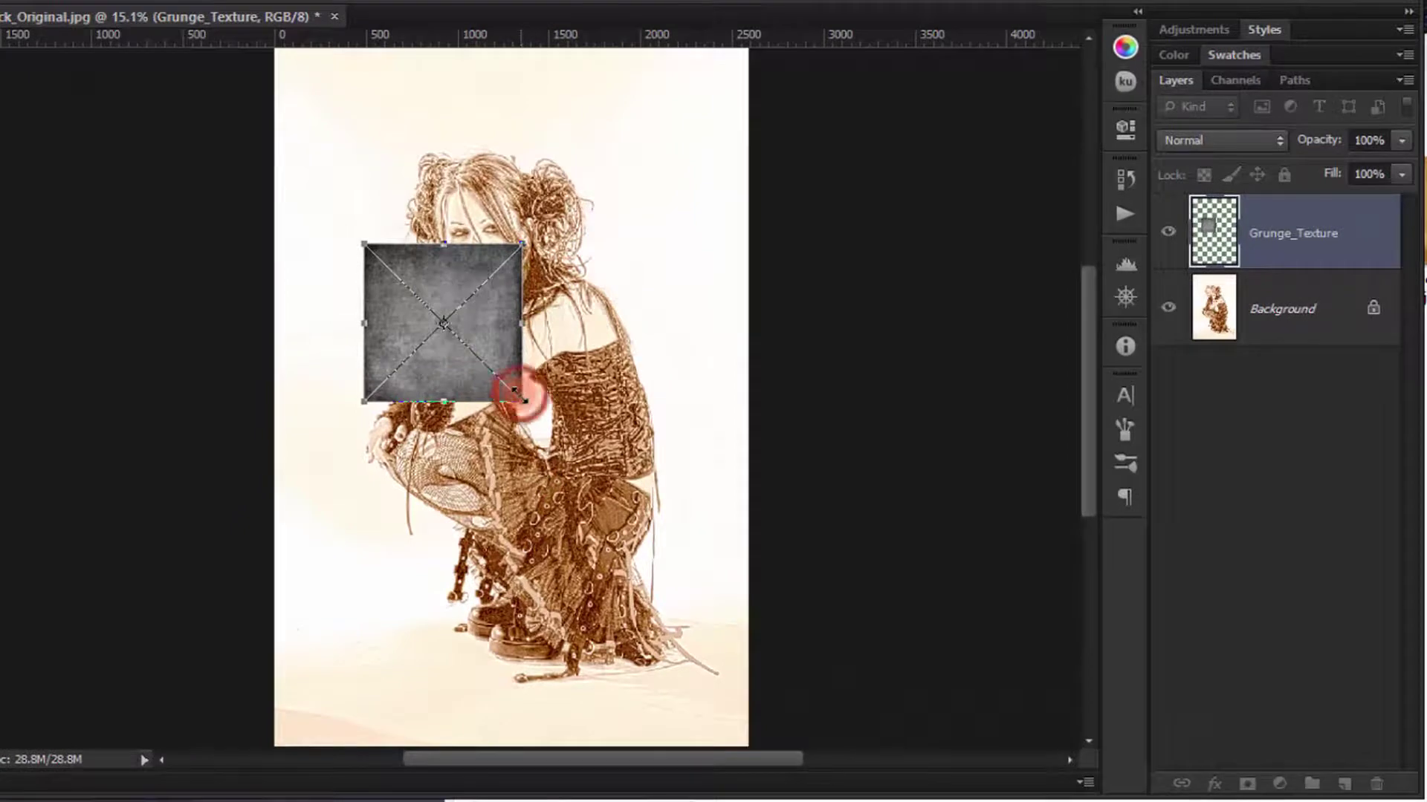
- Enlarge and position the placed grunge texture so that it covers the whole canvas, and commit the placement
left_click_drag(521, 398, 699, 654)
left_click_drag(596, 478, 667, 491)
scroll(655, 492, "down", 3)
left_click_drag(702, 581, 732, 682)
key("Up")
key("Up")
key("Up")
key("Up")
key("Up")
key("Up")
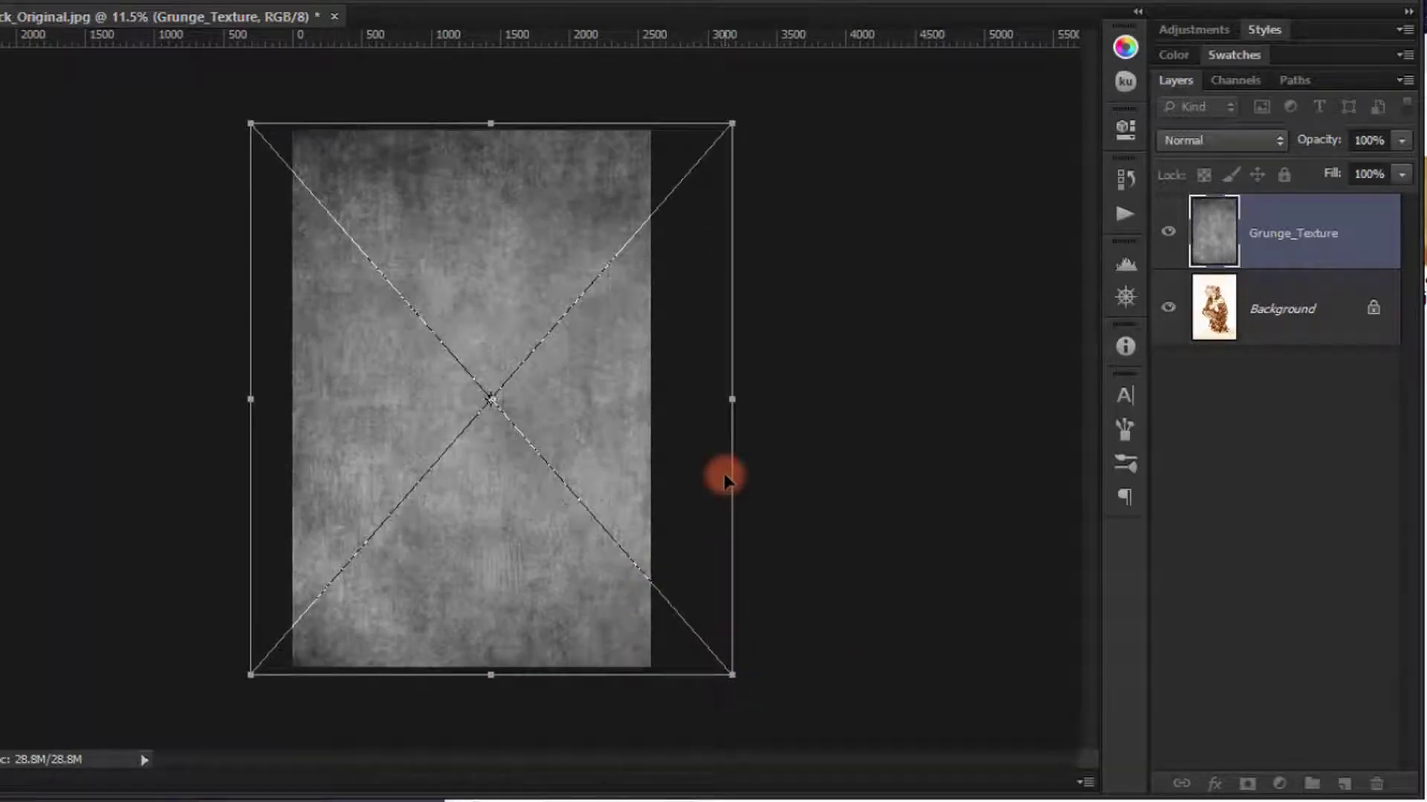
double_click(724, 479)
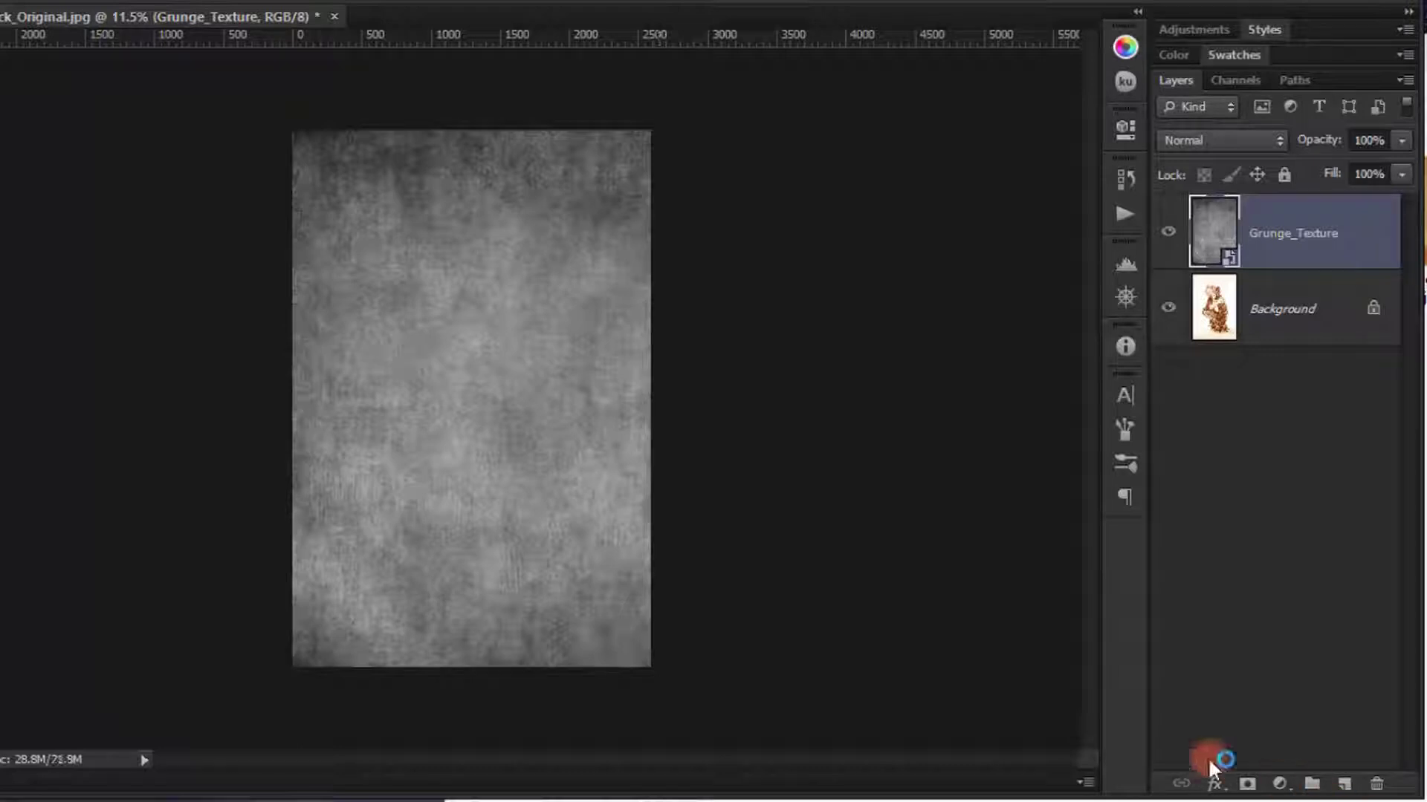
- Set the Grunge_Texture layer's blend mode to Lighten and its opacity to 40%
left_click(449, 412)
scroll(474, 407, "up", 3)
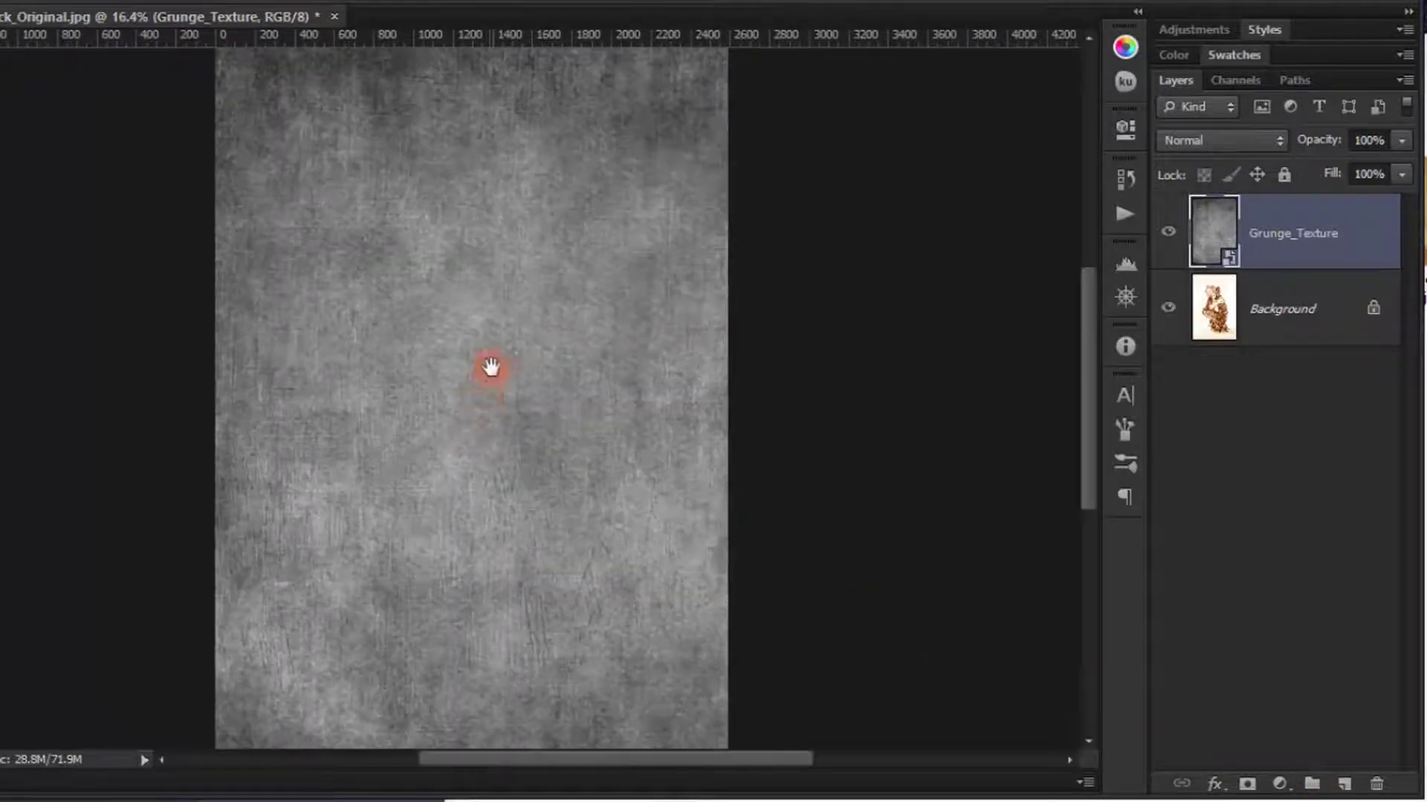
left_click_drag(490, 370, 542, 433)
left_click(1196, 142)
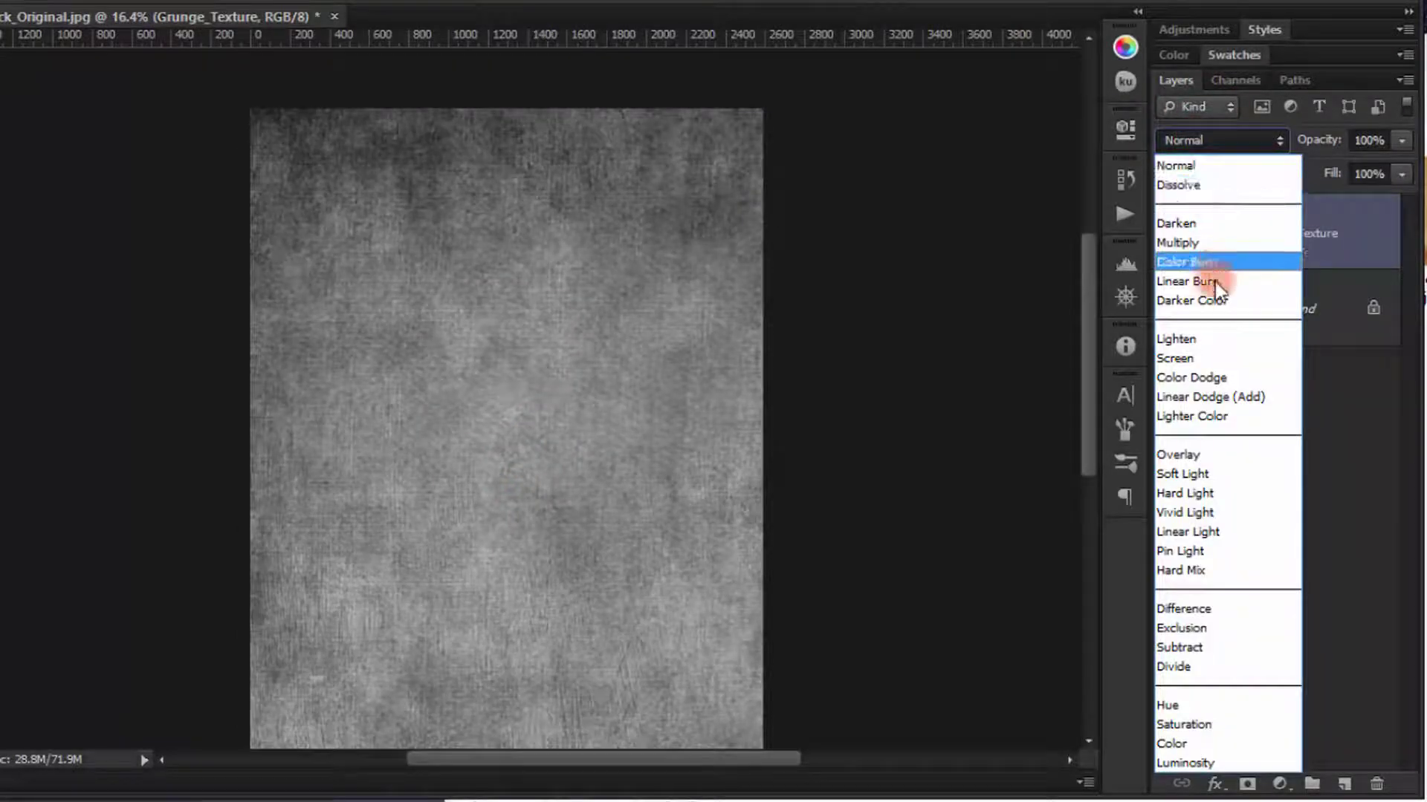
left_click(1193, 341)
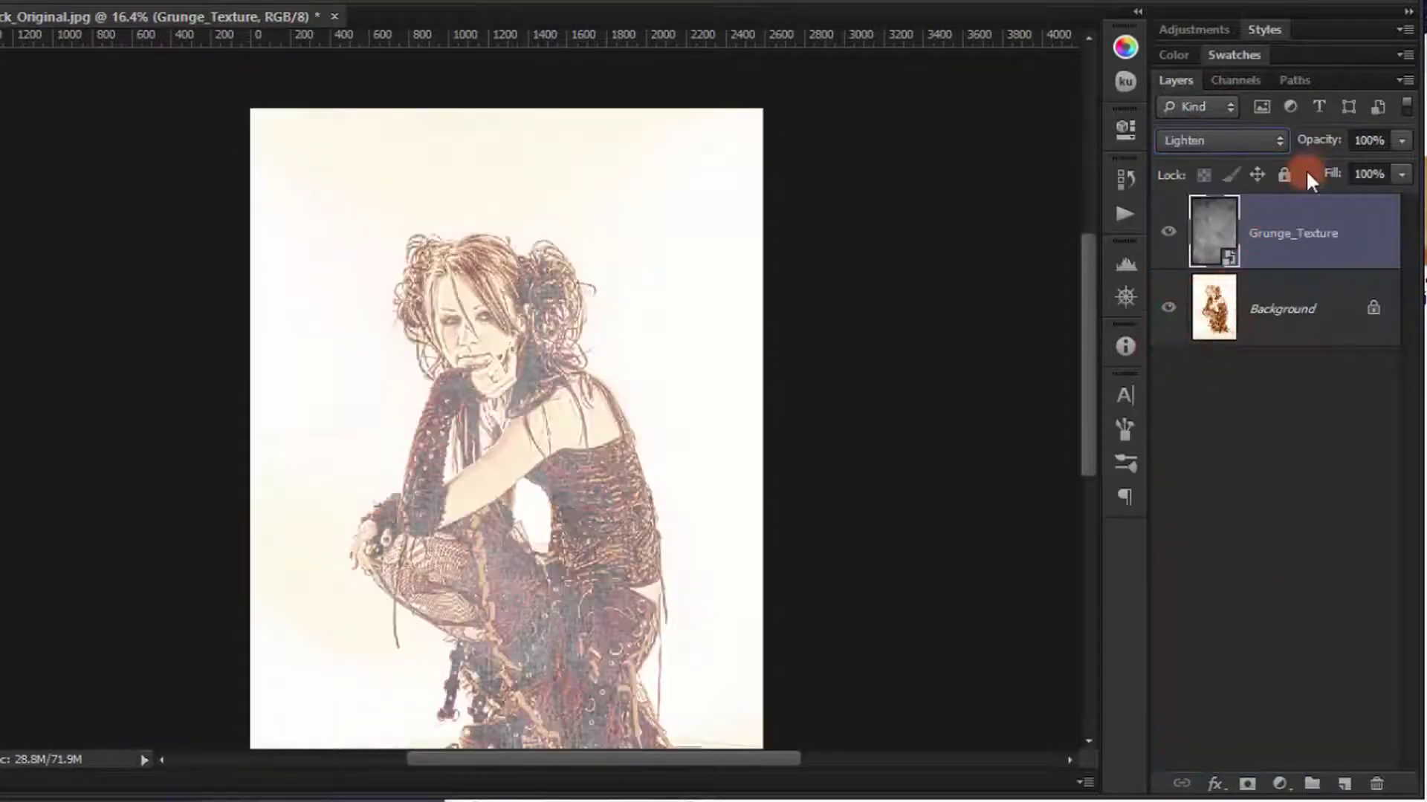
left_click_drag(1370, 142, 1257, 143)
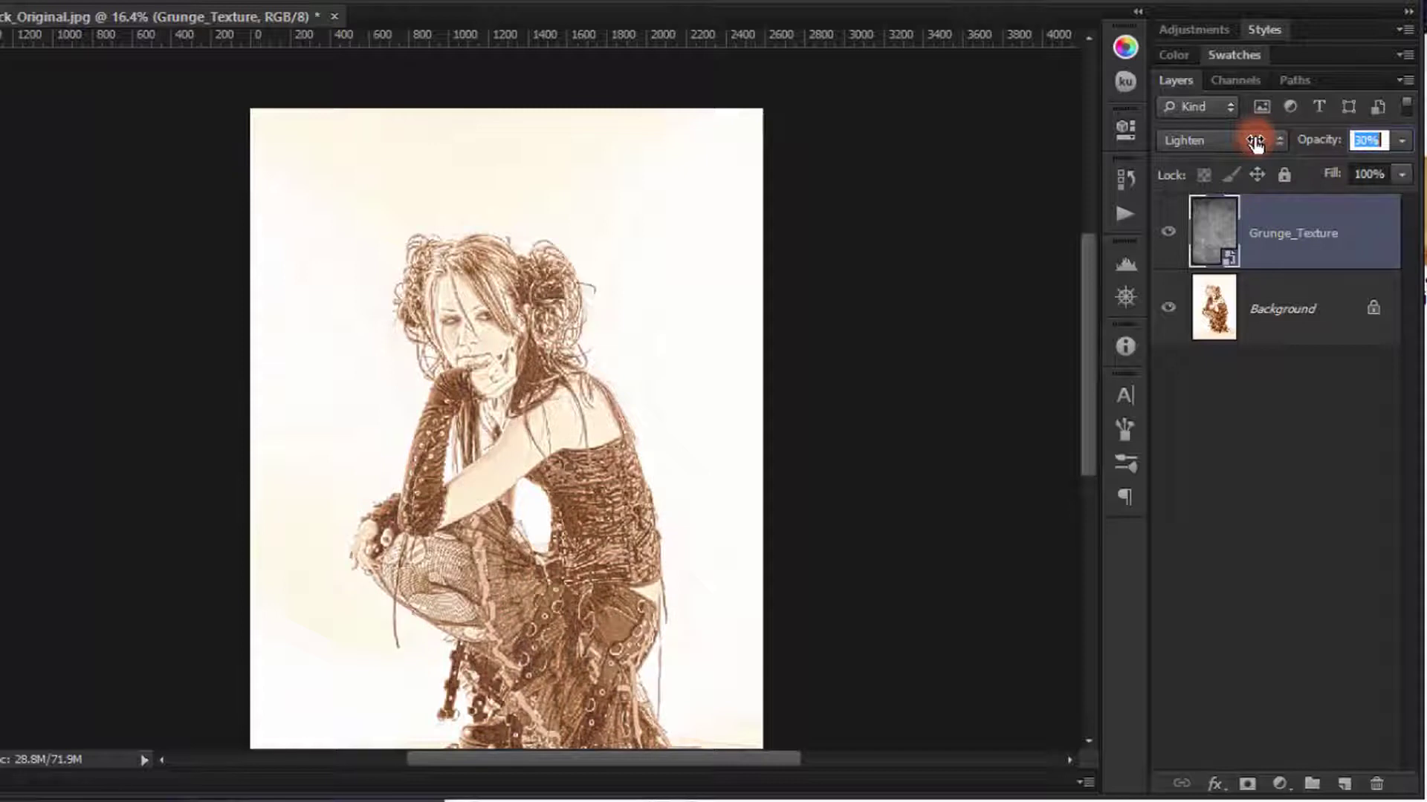
left_click(1313, 420)
left_click(1240, 253)
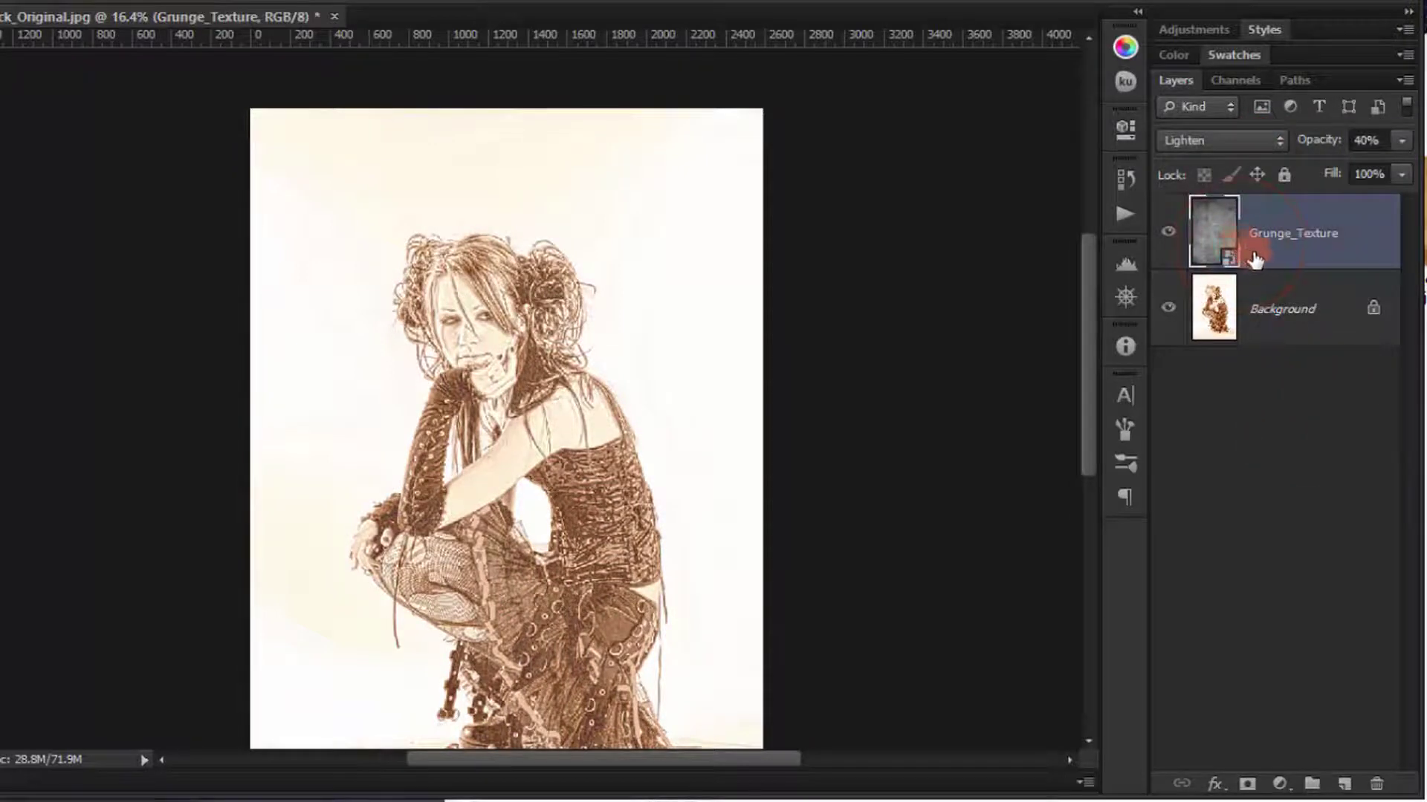
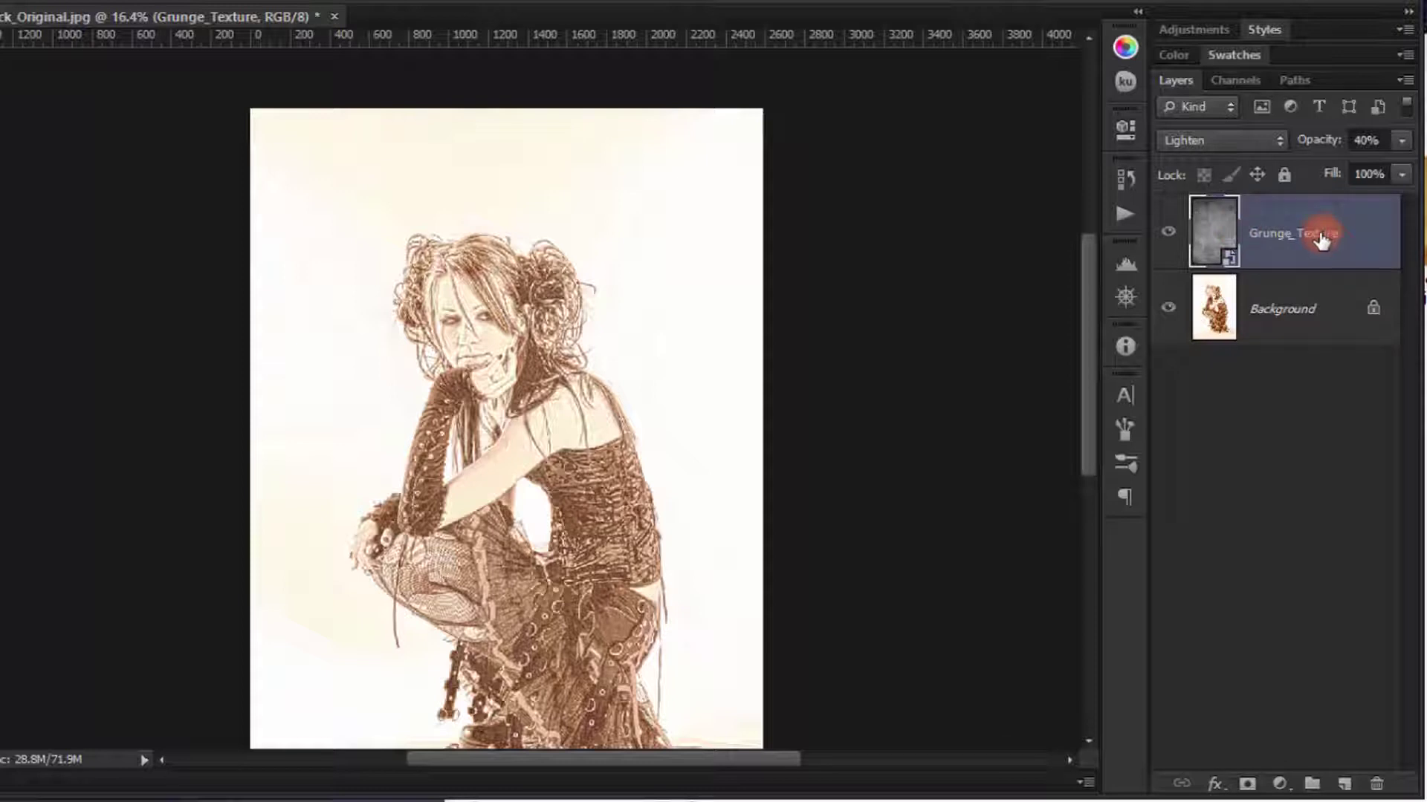
- Duplicate the Grunge_Texture layer and set the copy's blend mode to Exclusion and its opacity to 10%
key("ctrl+j")
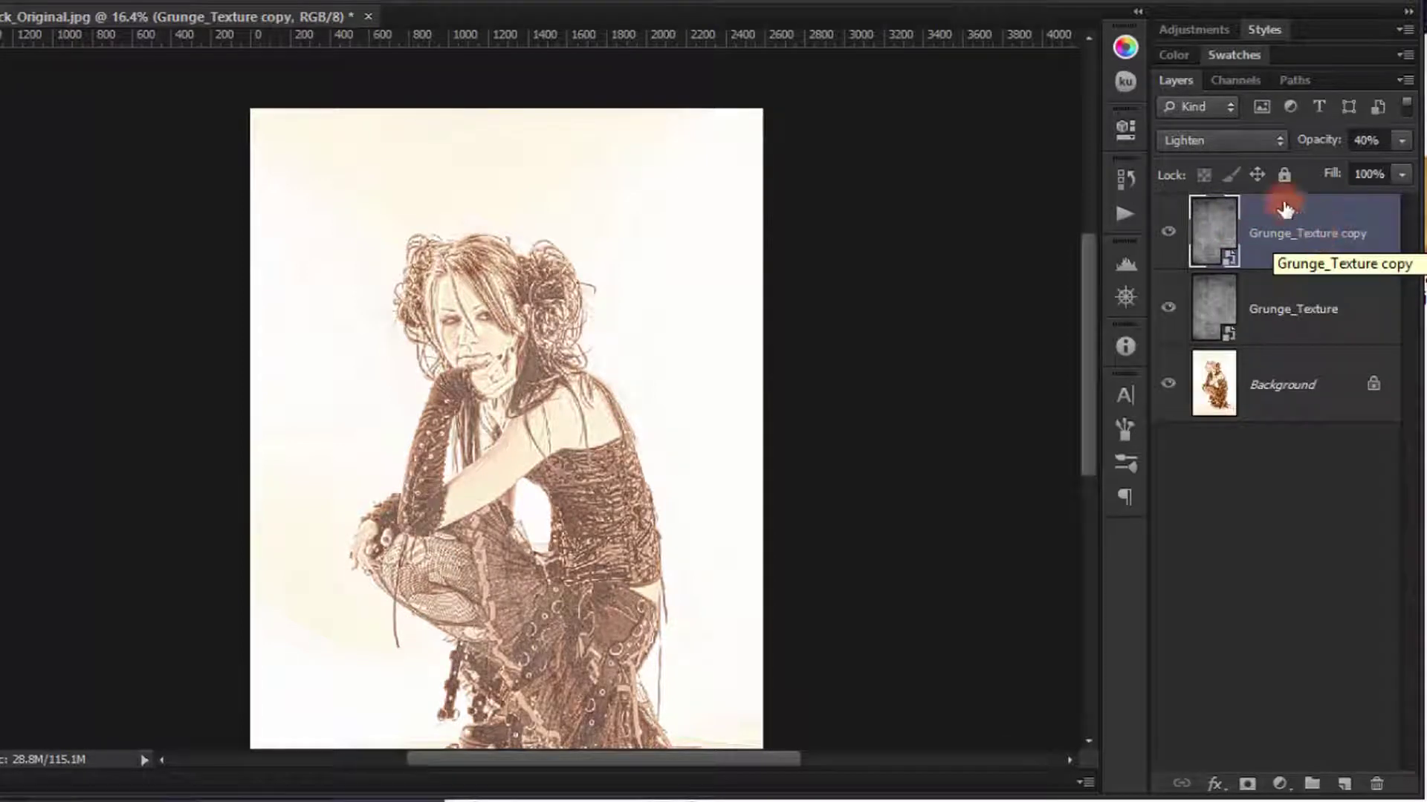
left_click(1230, 140)
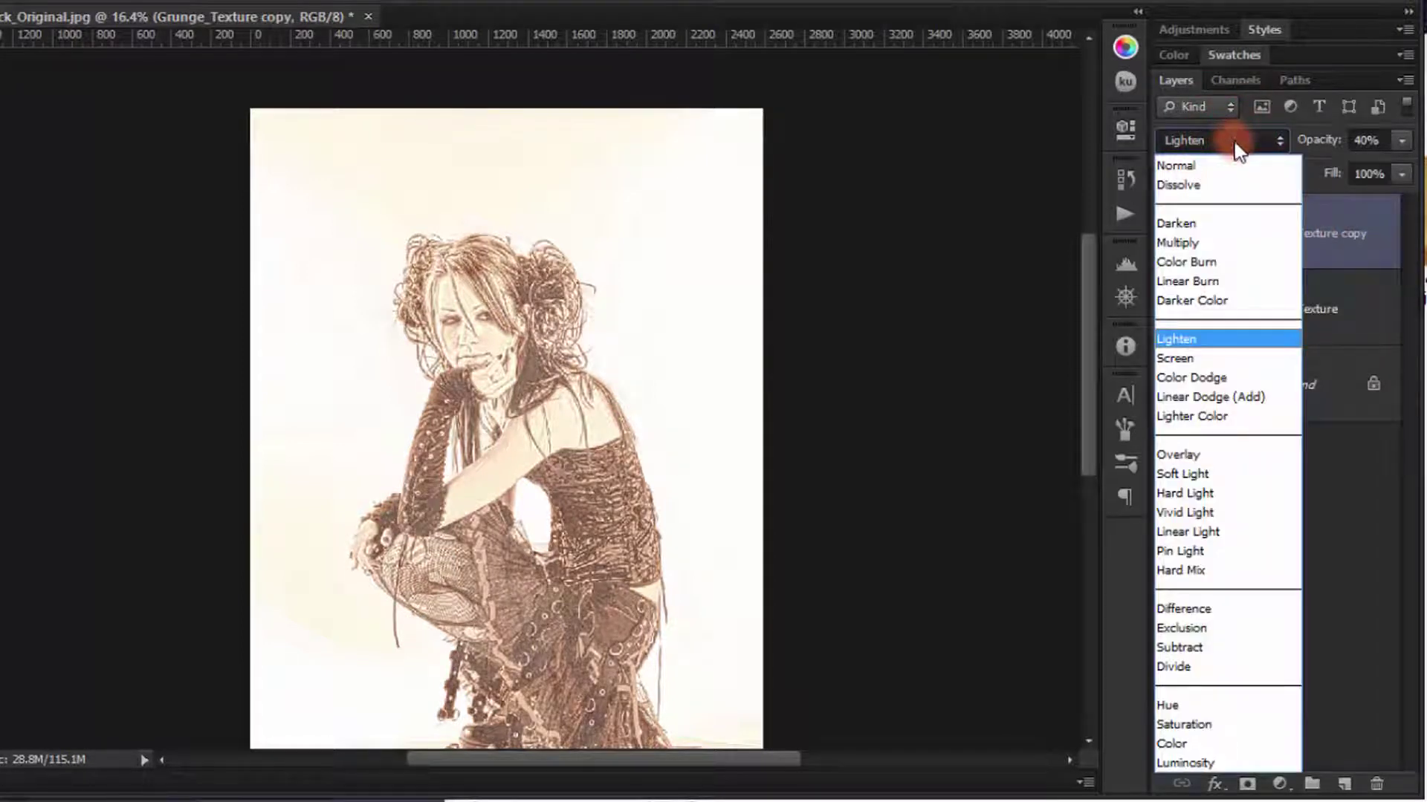
key("Escape")
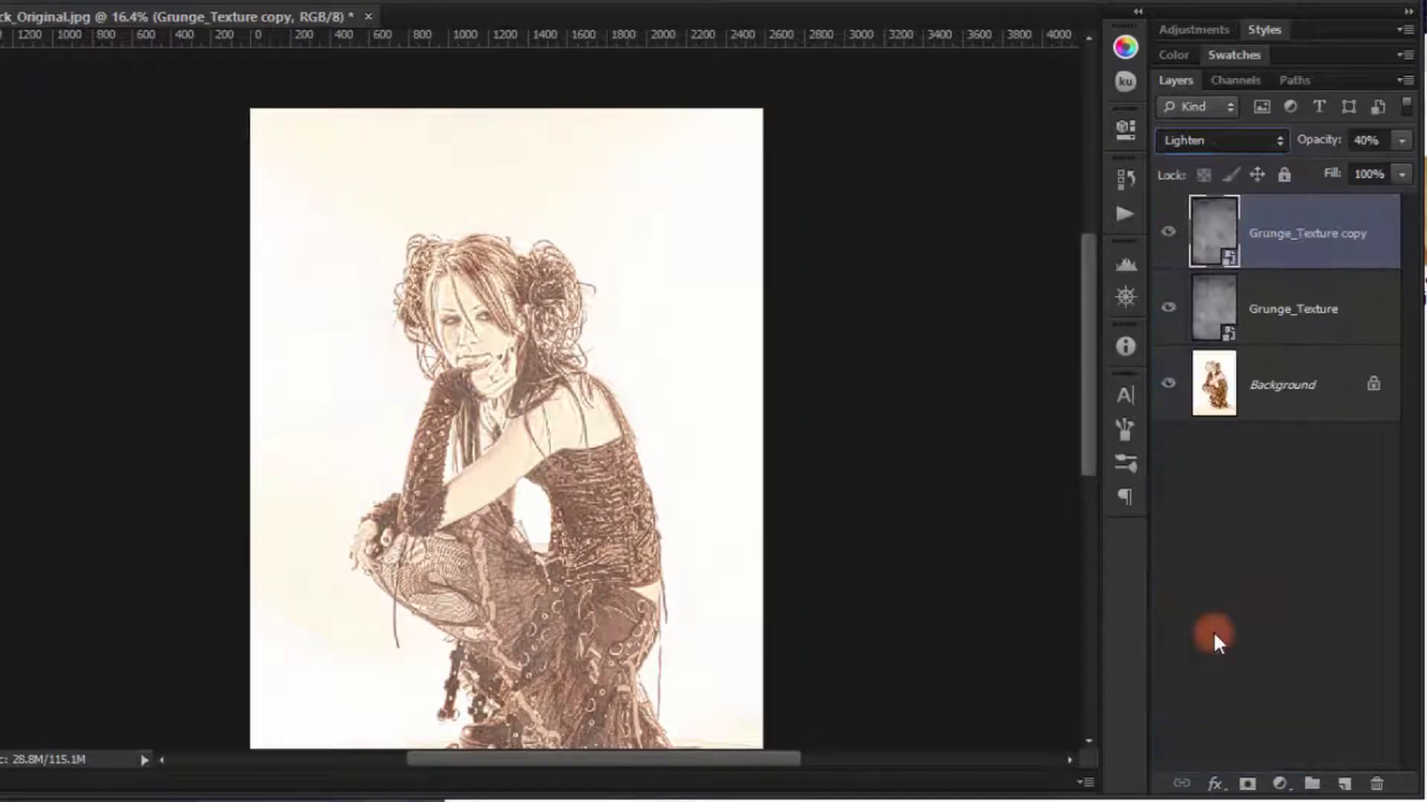
left_click(1369, 141)
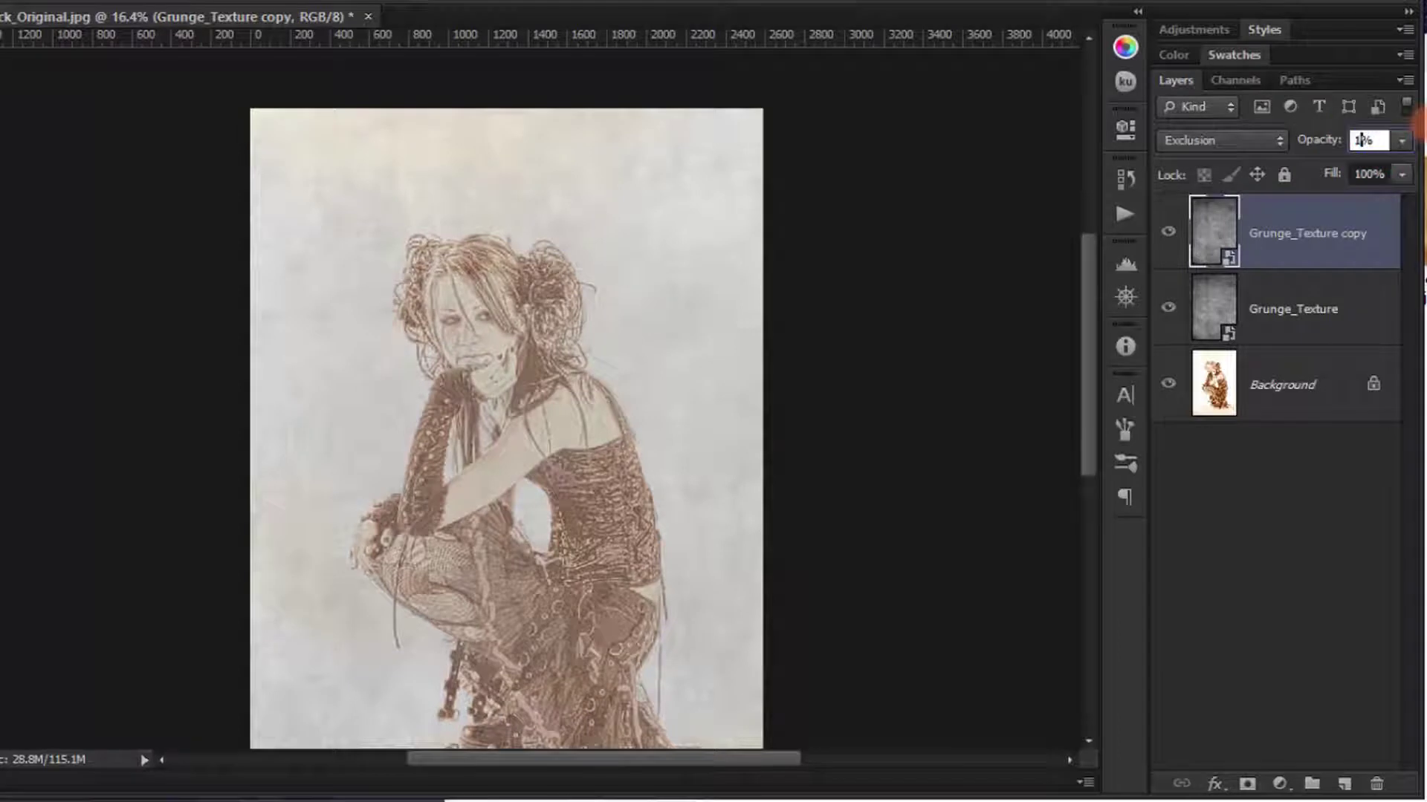
type("10")
key("Return")
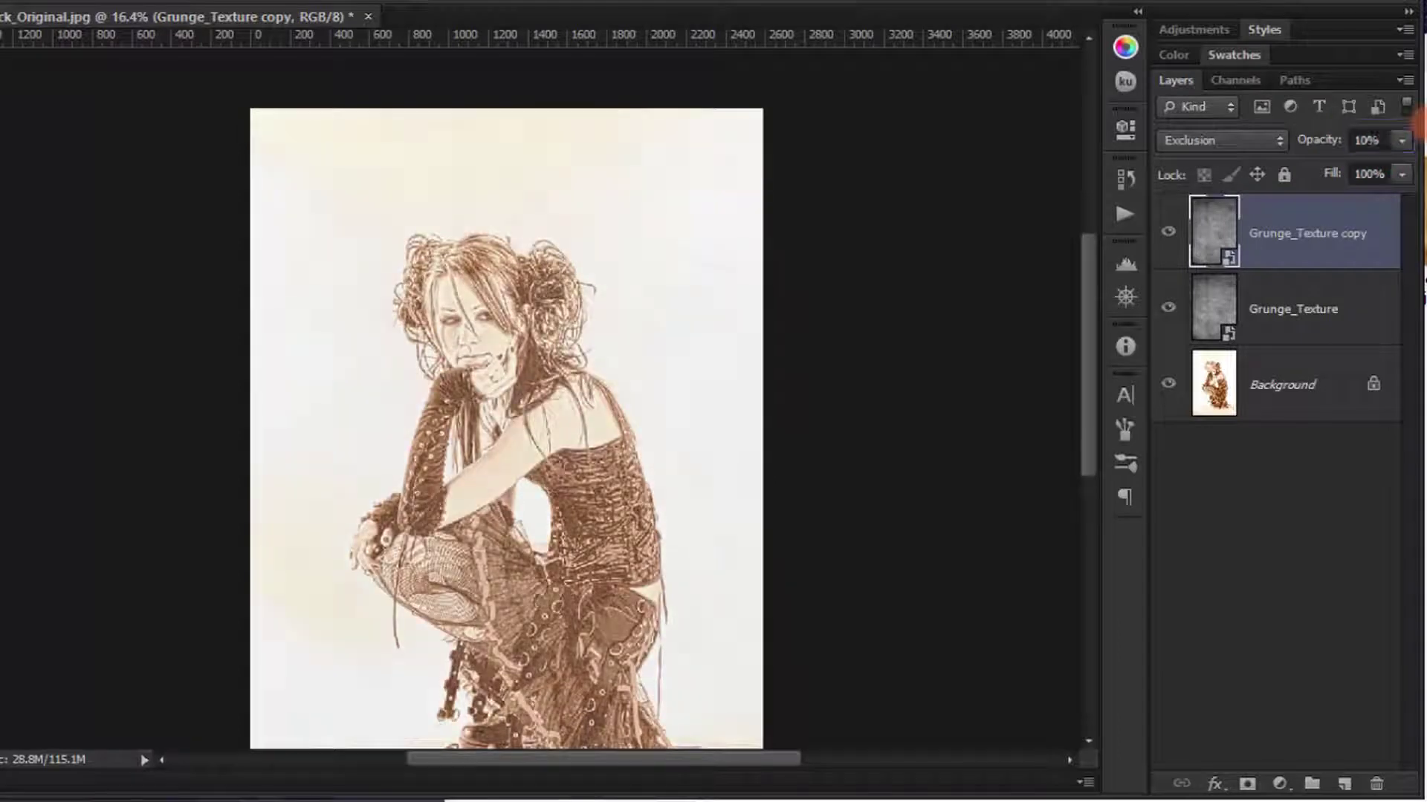
- Rasterize the duplicated grunge texture layer
right_click(1218, 233)
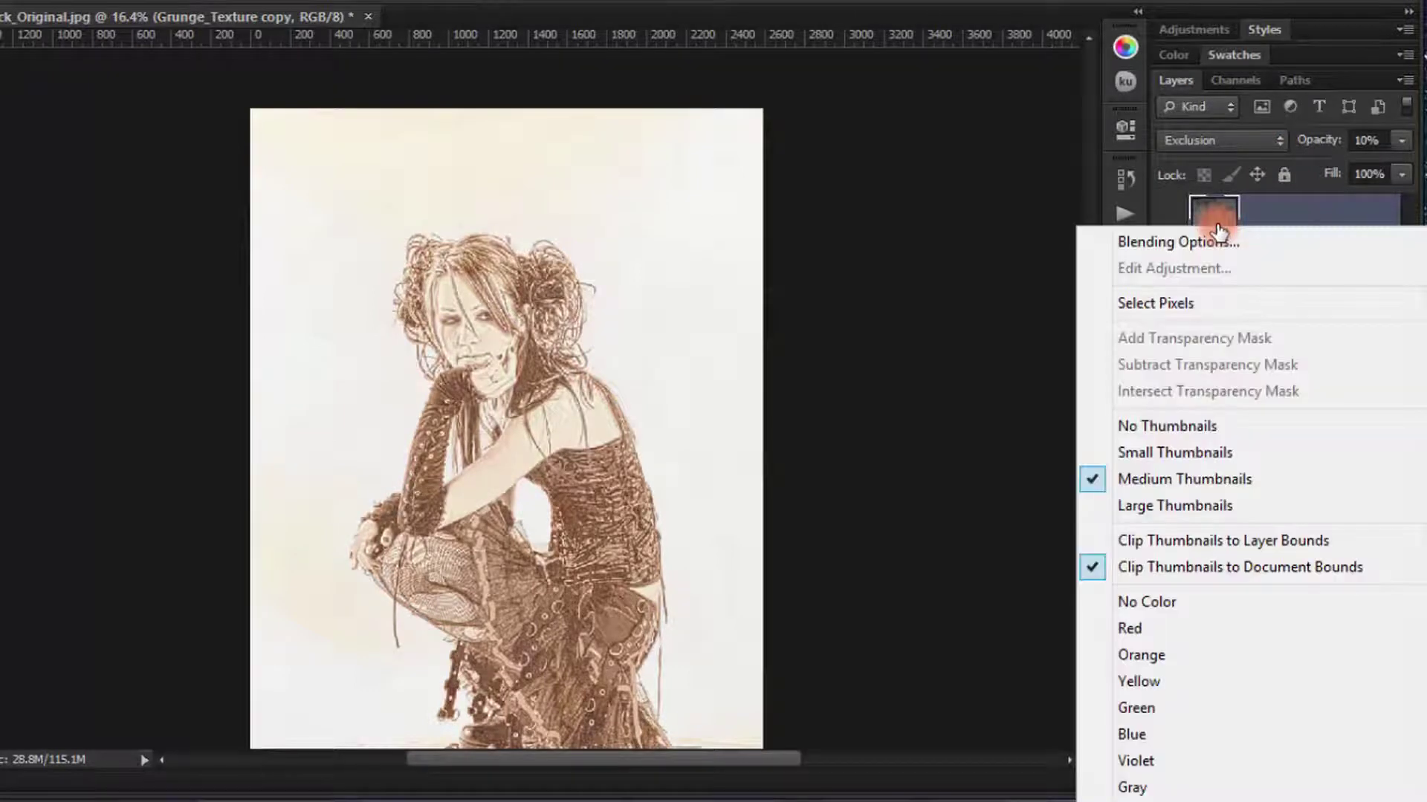
left_click(1285, 227)
right_click(1286, 230)
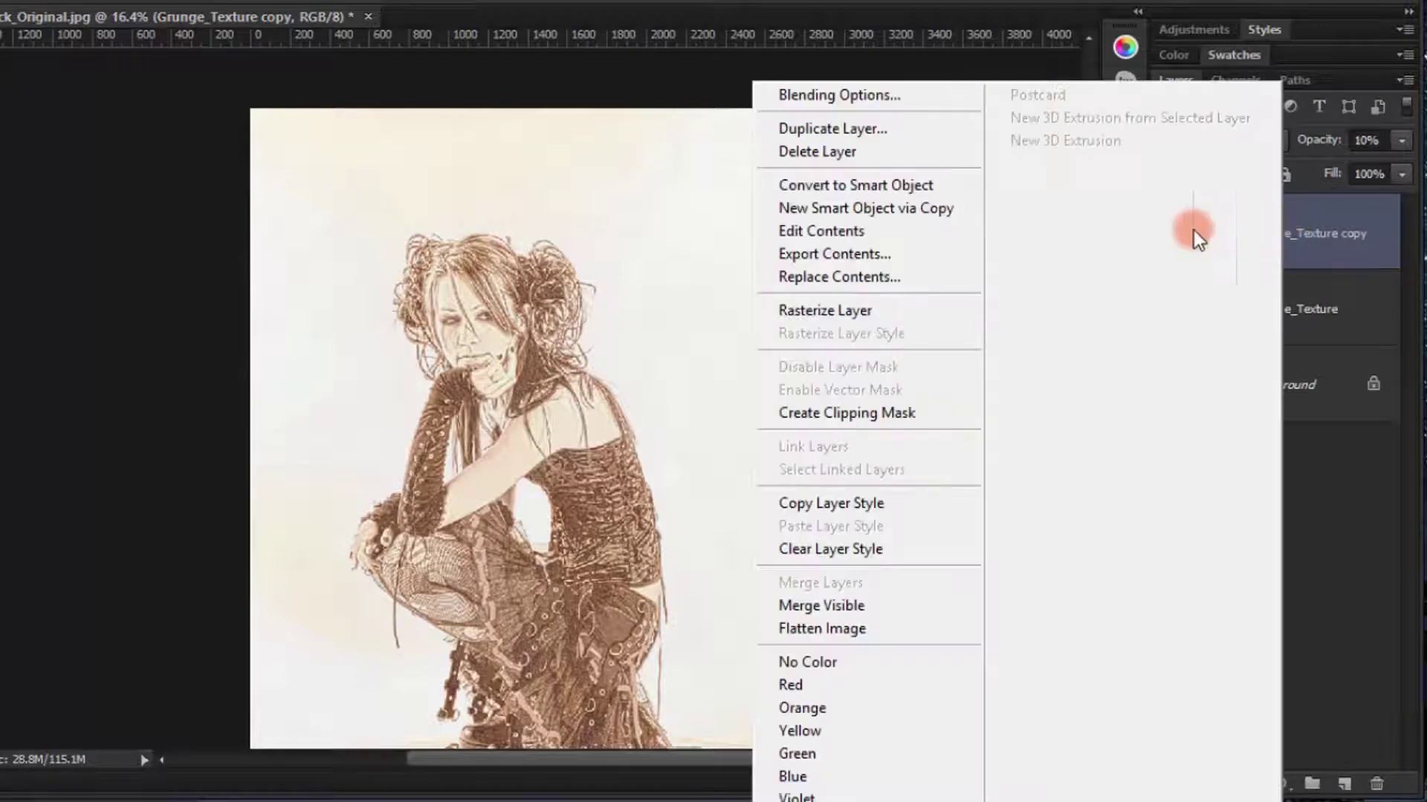
left_click(847, 310)
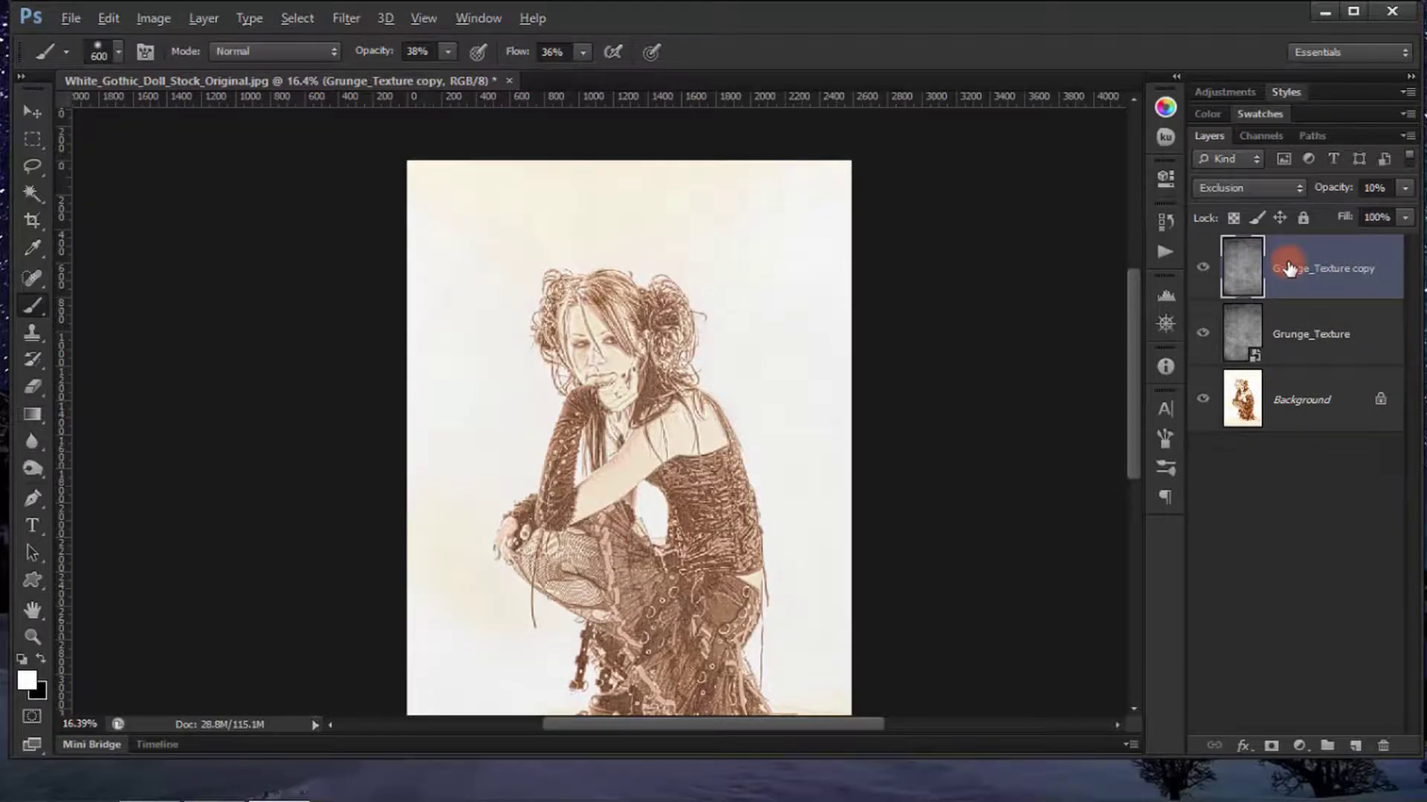
- Apply Levels to the duplicated grunge texture with a black input level of 26 and a midtone value of 0.52
key("ctrl+l")
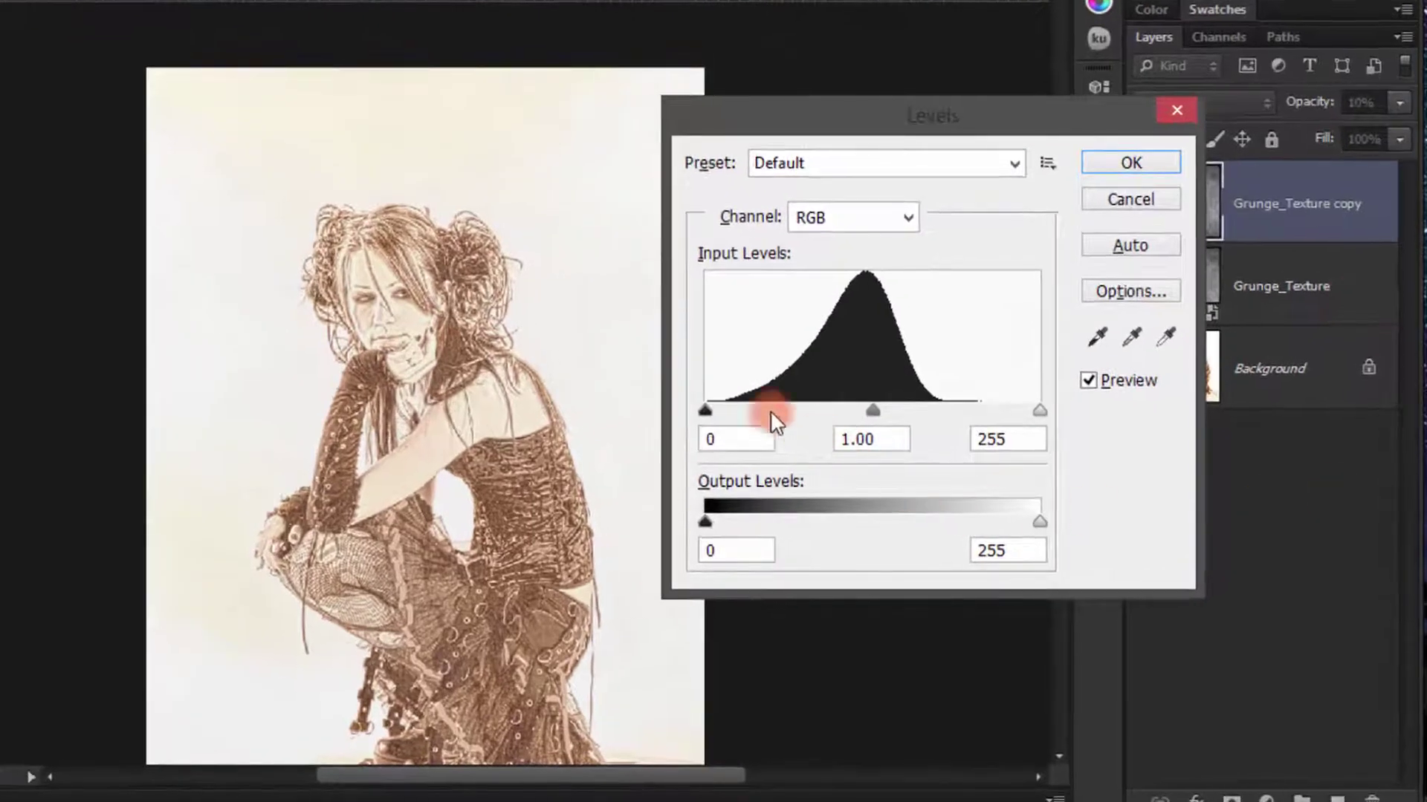
left_click_drag(706, 408, 740, 409)
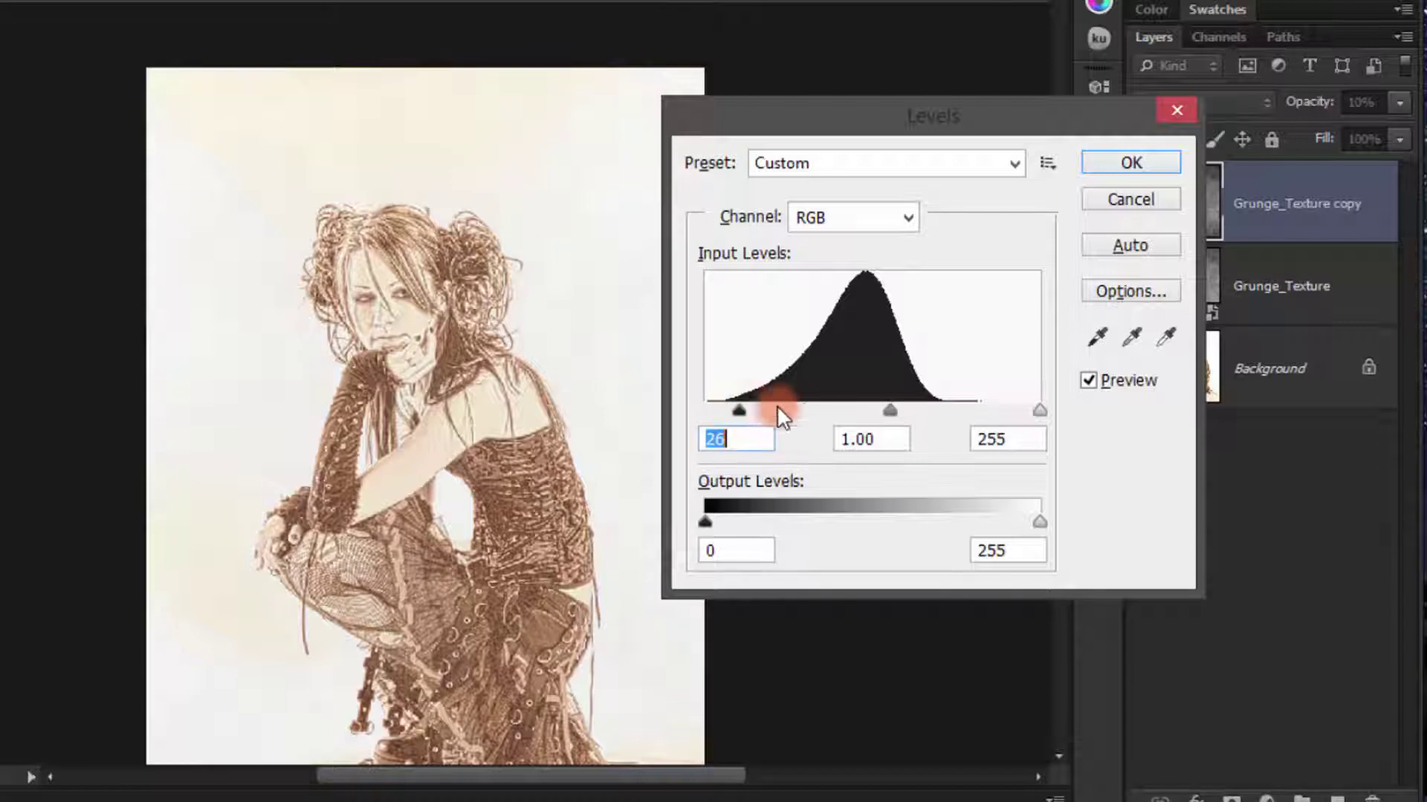
left_click_drag(880, 407, 947, 408)
left_click(738, 411)
left_click_drag(737, 412, 738, 410)
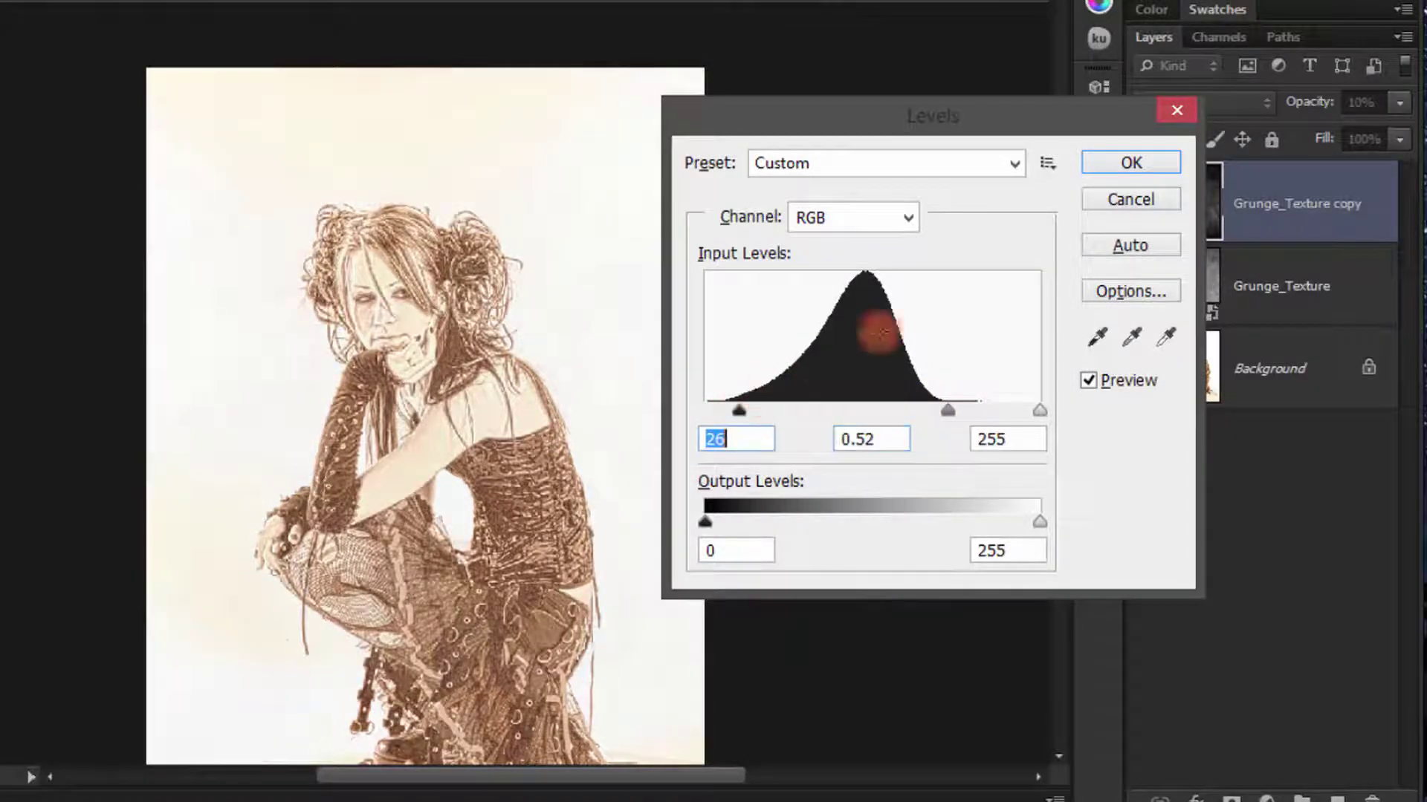
left_click(1130, 162)
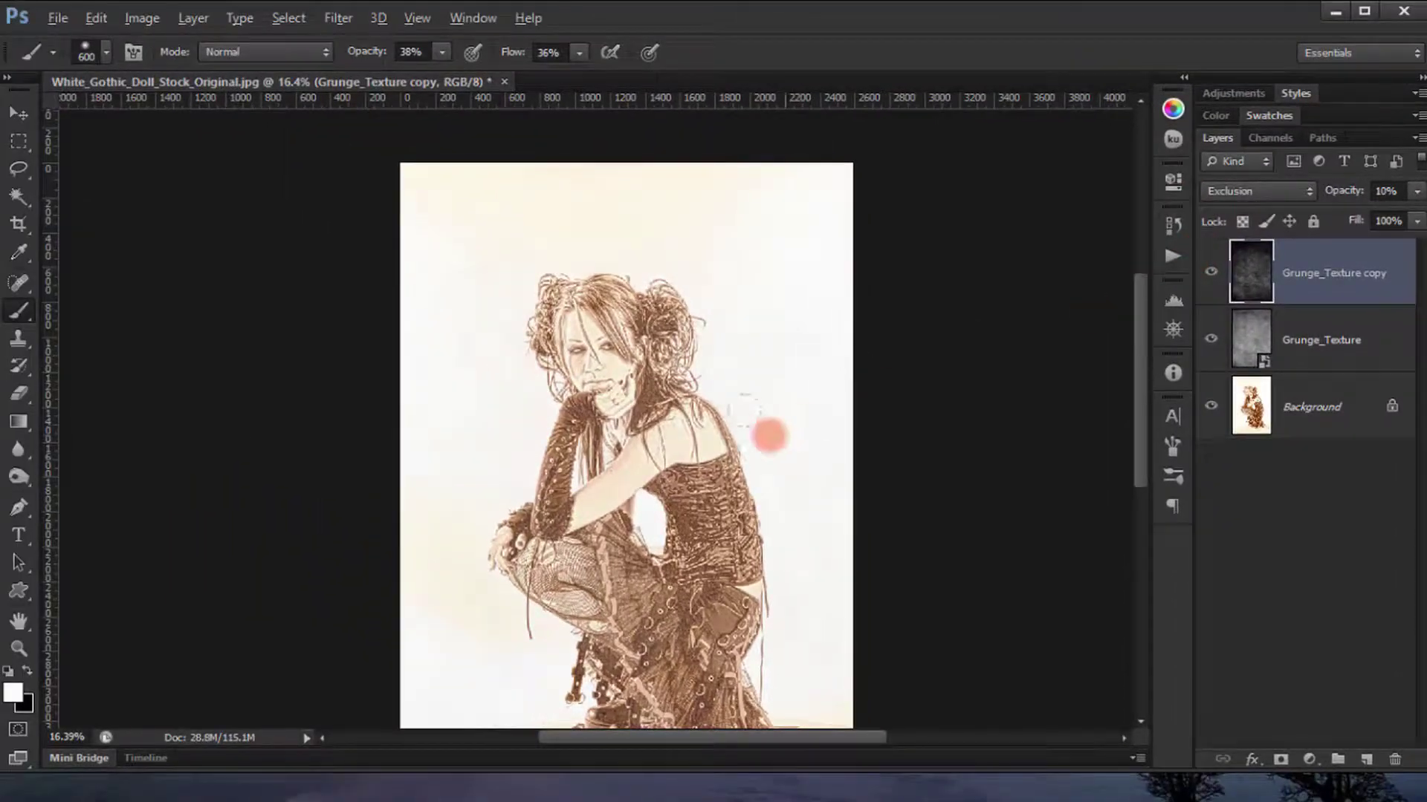
- Add a Hue/Saturation adjustment layer above the textures with hue -9, saturation -26 and lightness +12
scroll(732, 436, "down", 1)
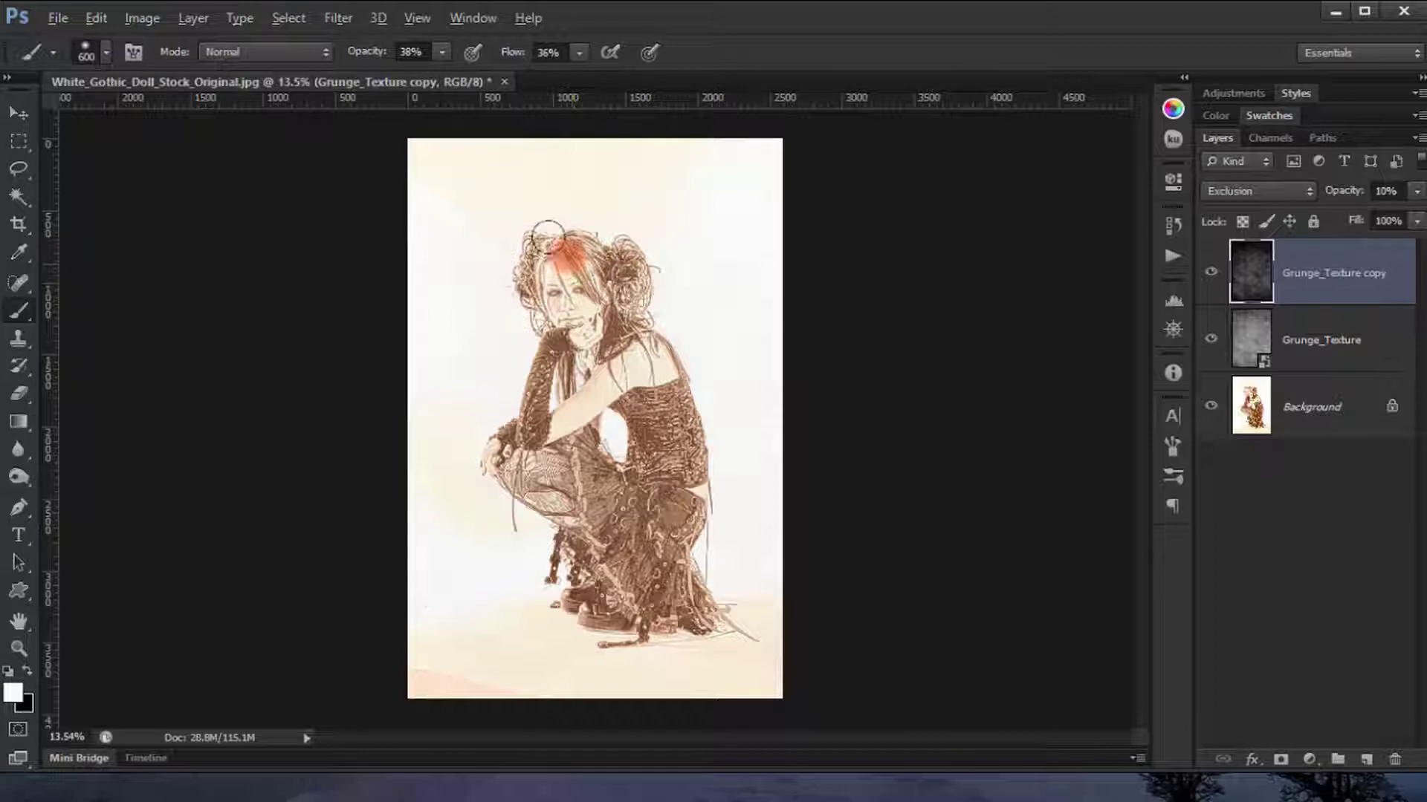
scroll(632, 431, "up", 2)
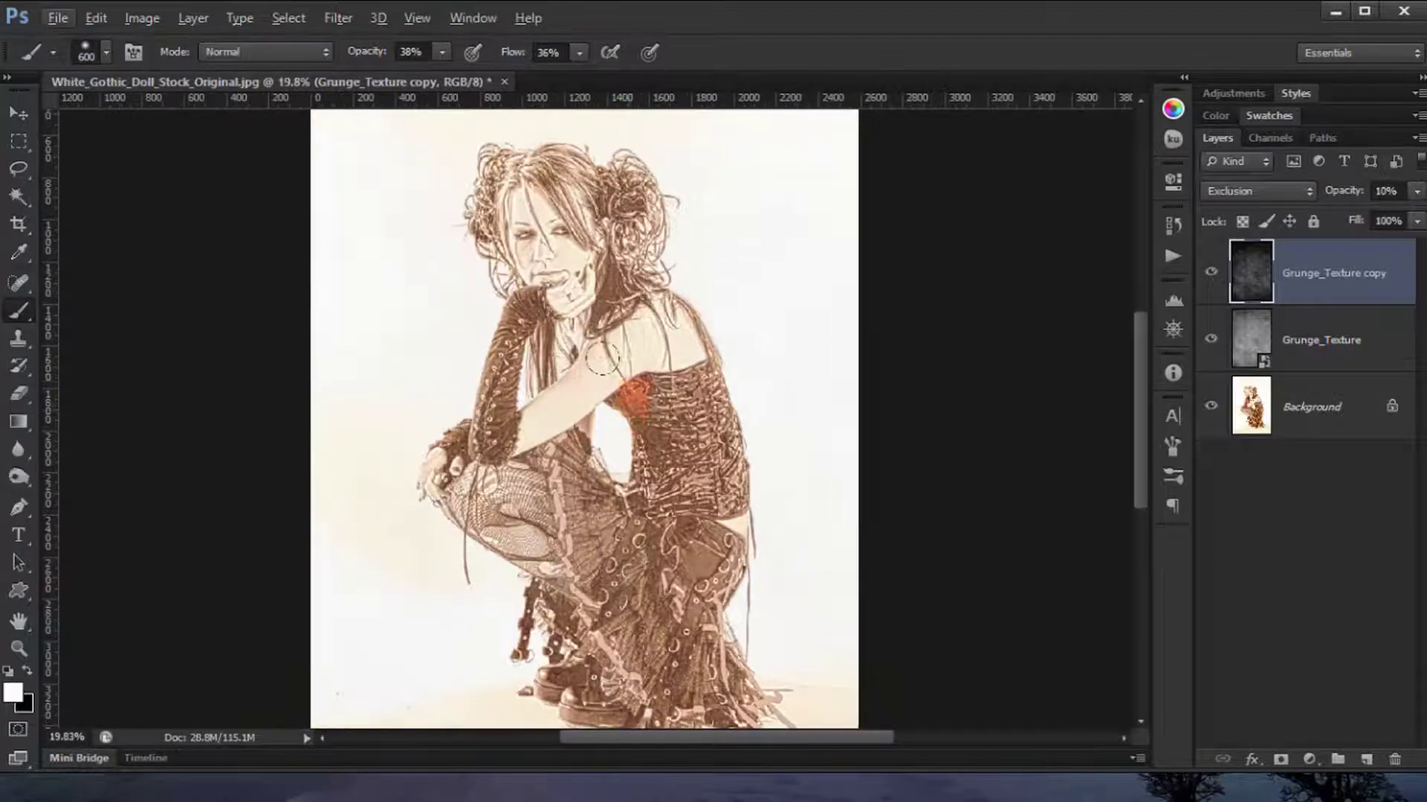
left_click_drag(669, 446, 727, 407)
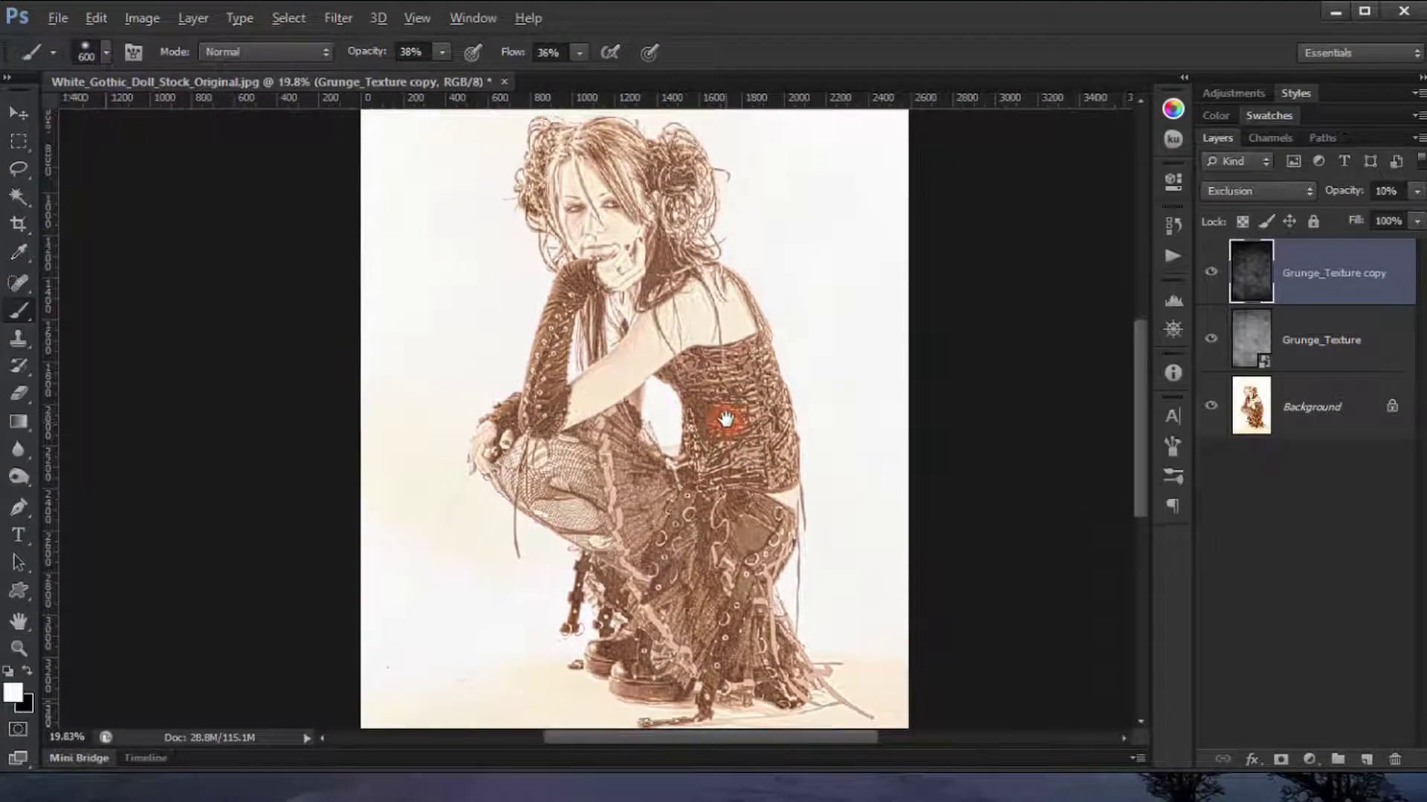
left_click(1311, 760)
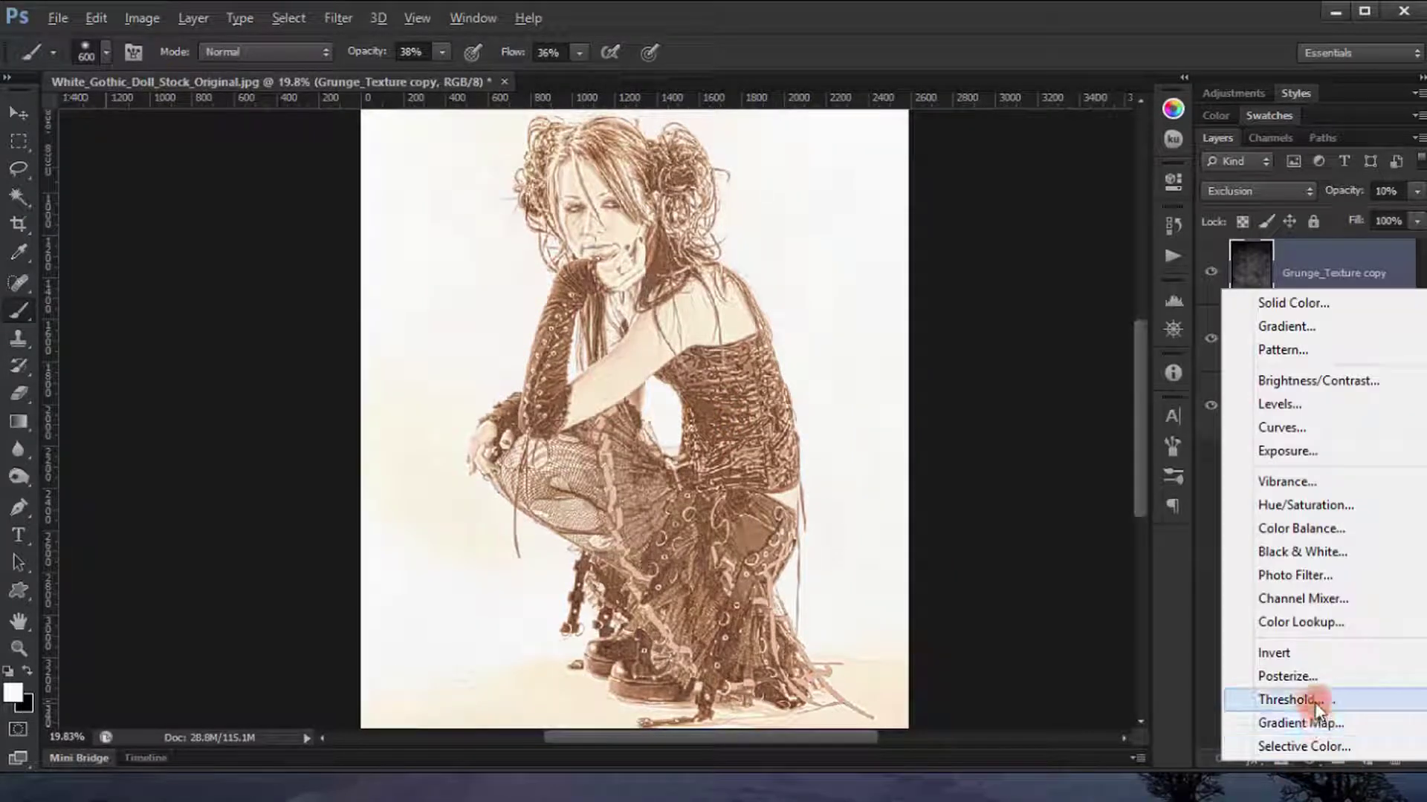
left_click(1321, 504)
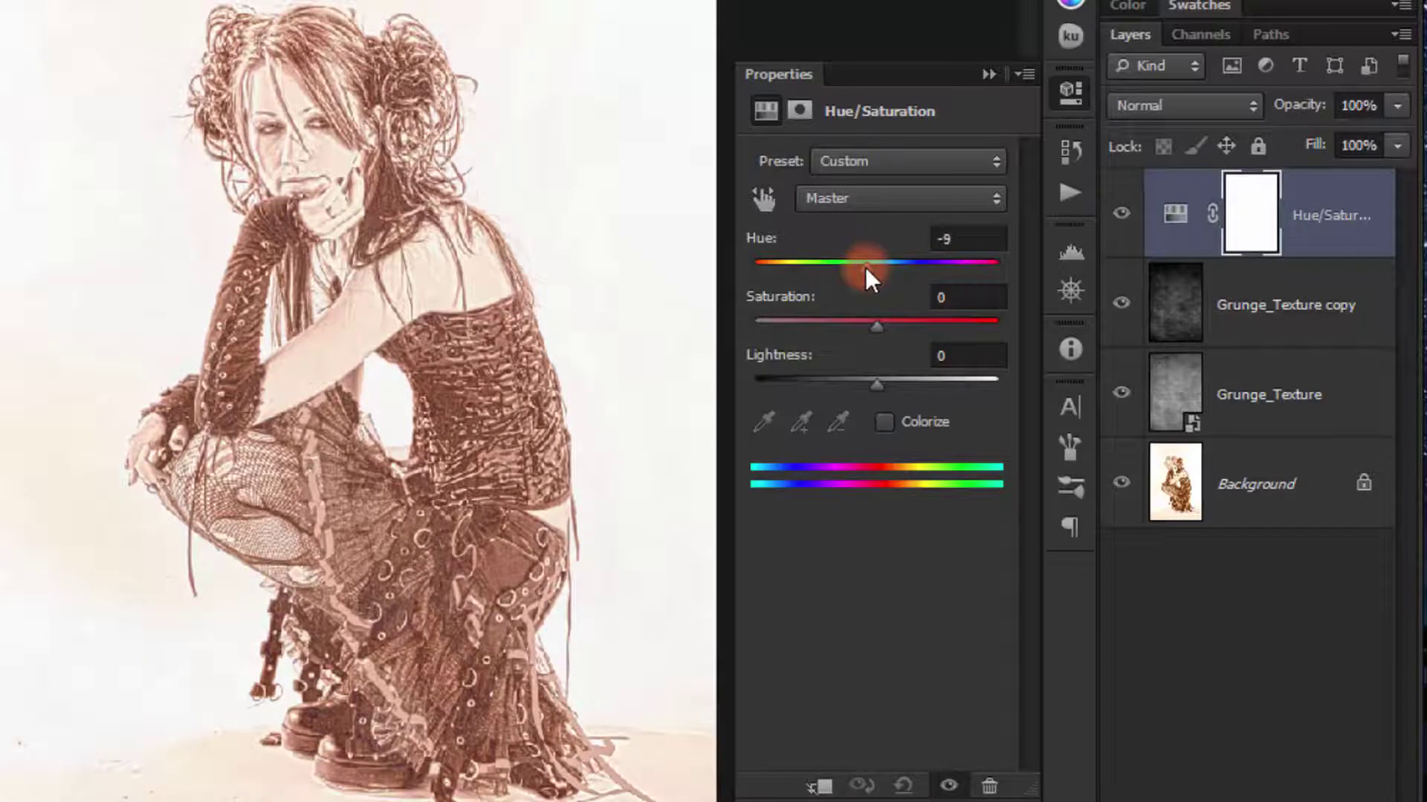
left_click_drag(876, 328, 849, 335)
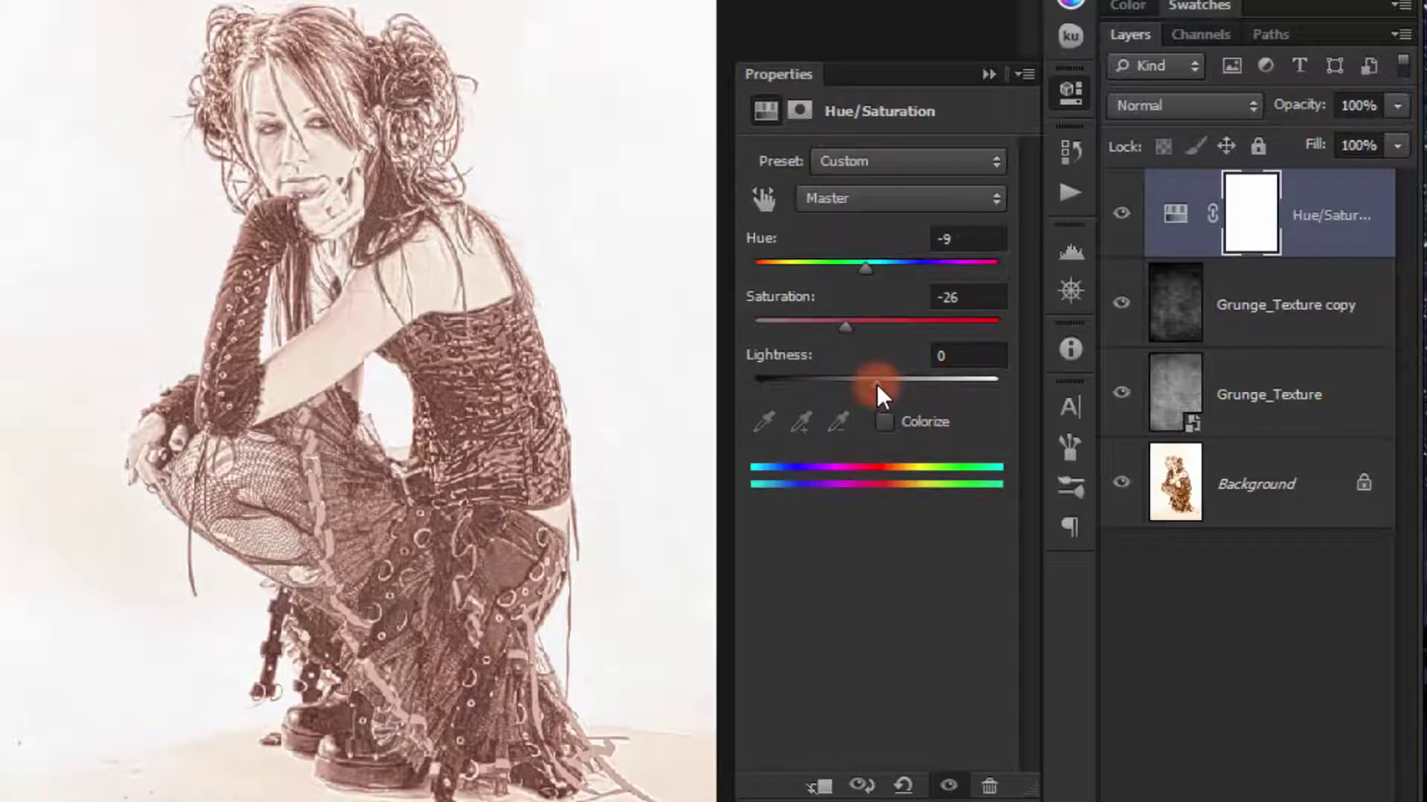
left_click_drag(891, 395, 896, 395)
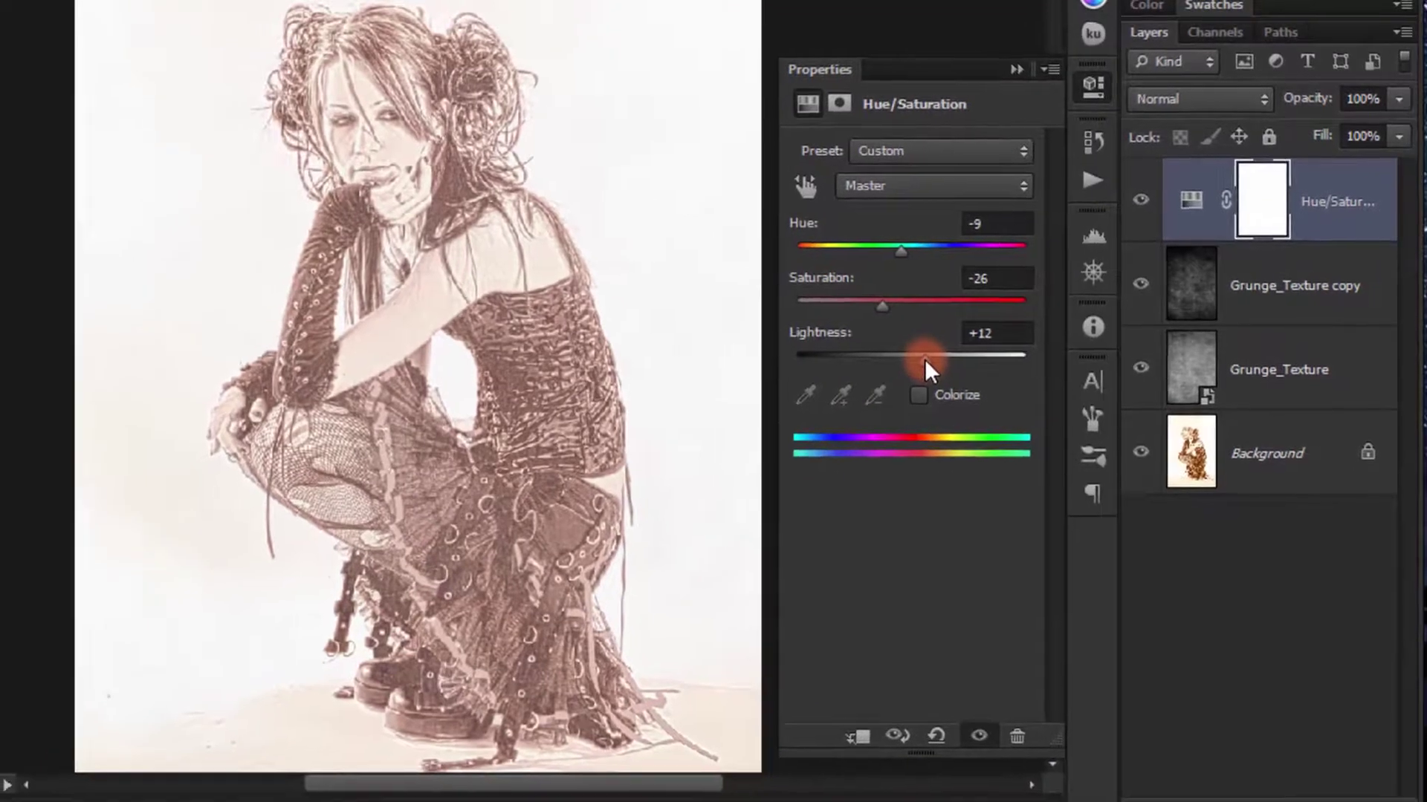
left_click(1022, 74)
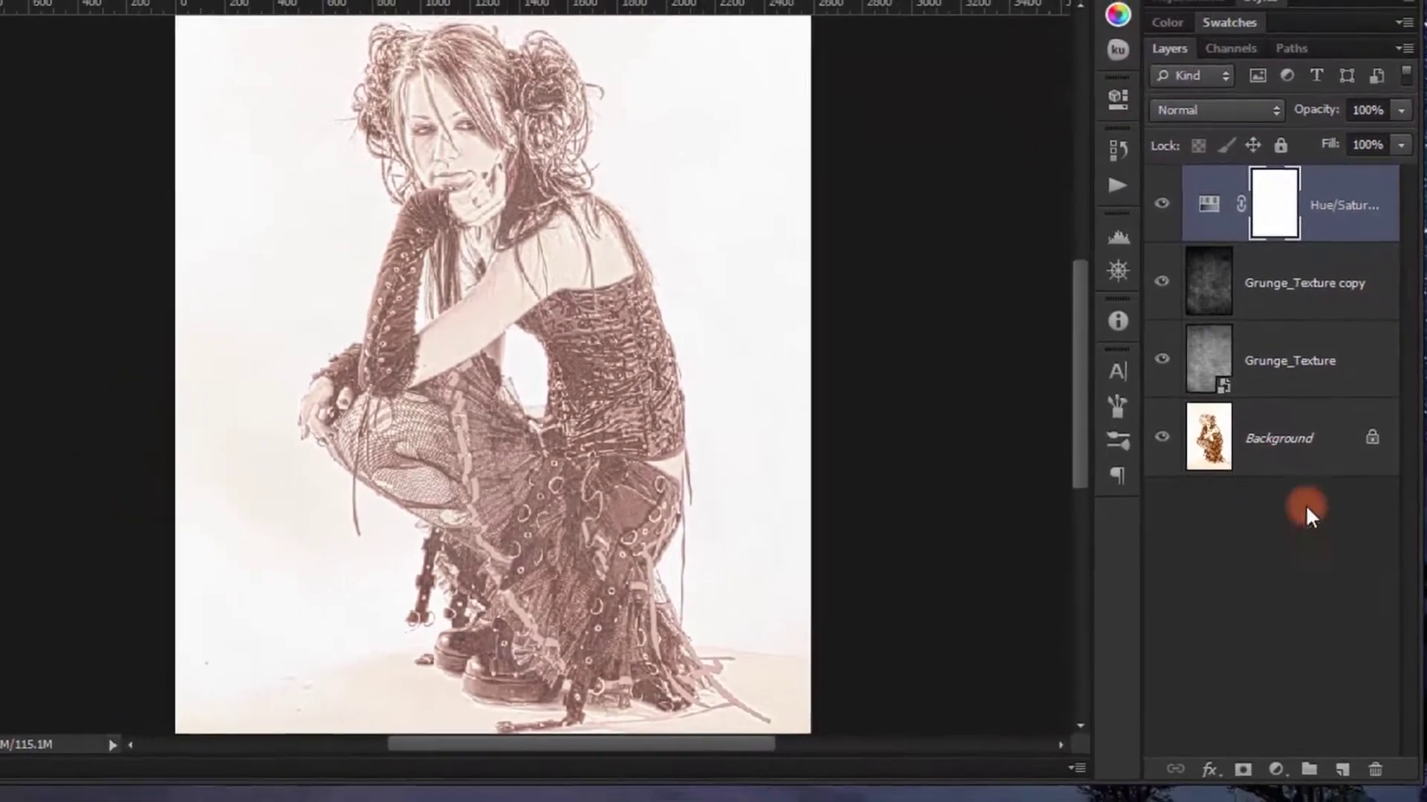
- Add a Curves adjustment layer on top and place shadow, midtone and highlight points along its curve
left_click(1280, 768)
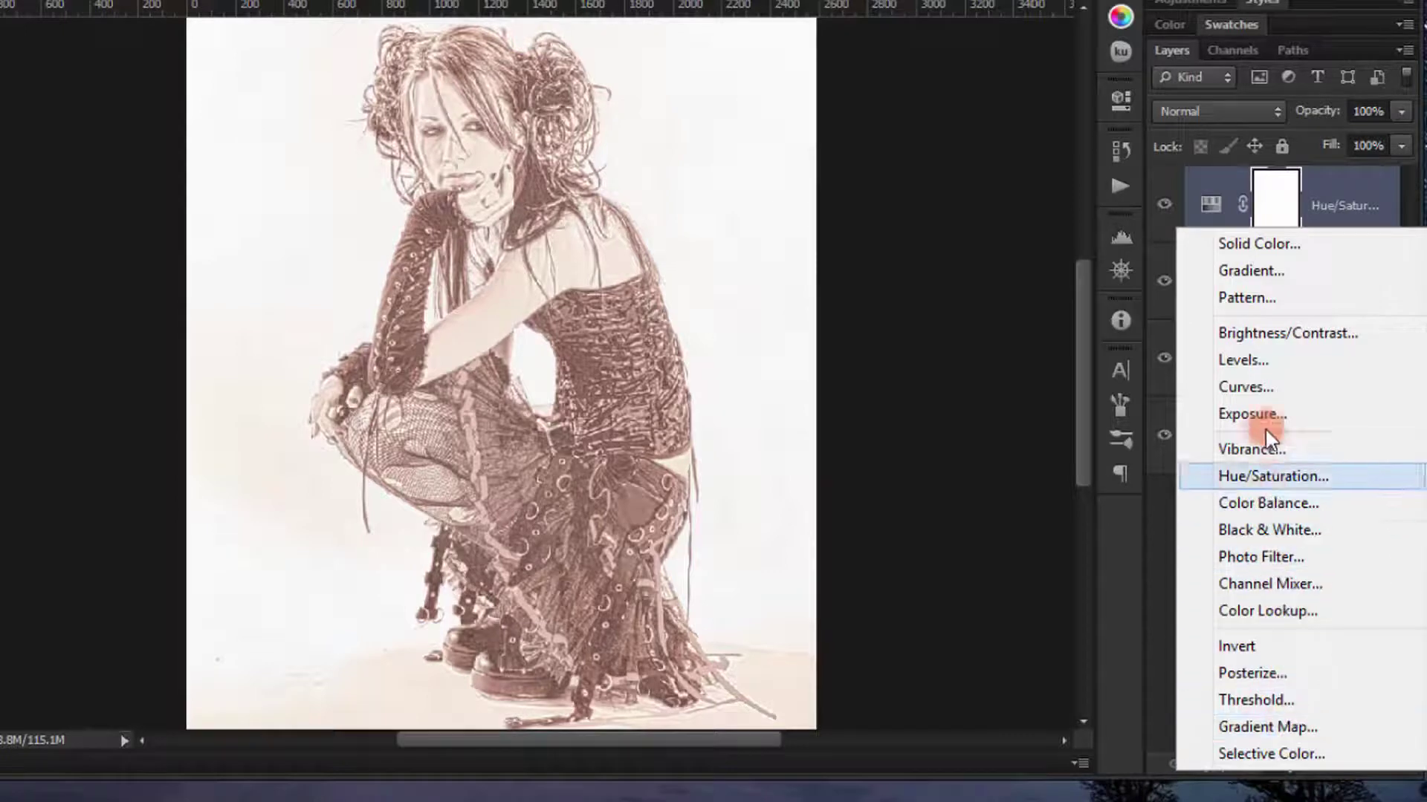
left_click(1259, 387)
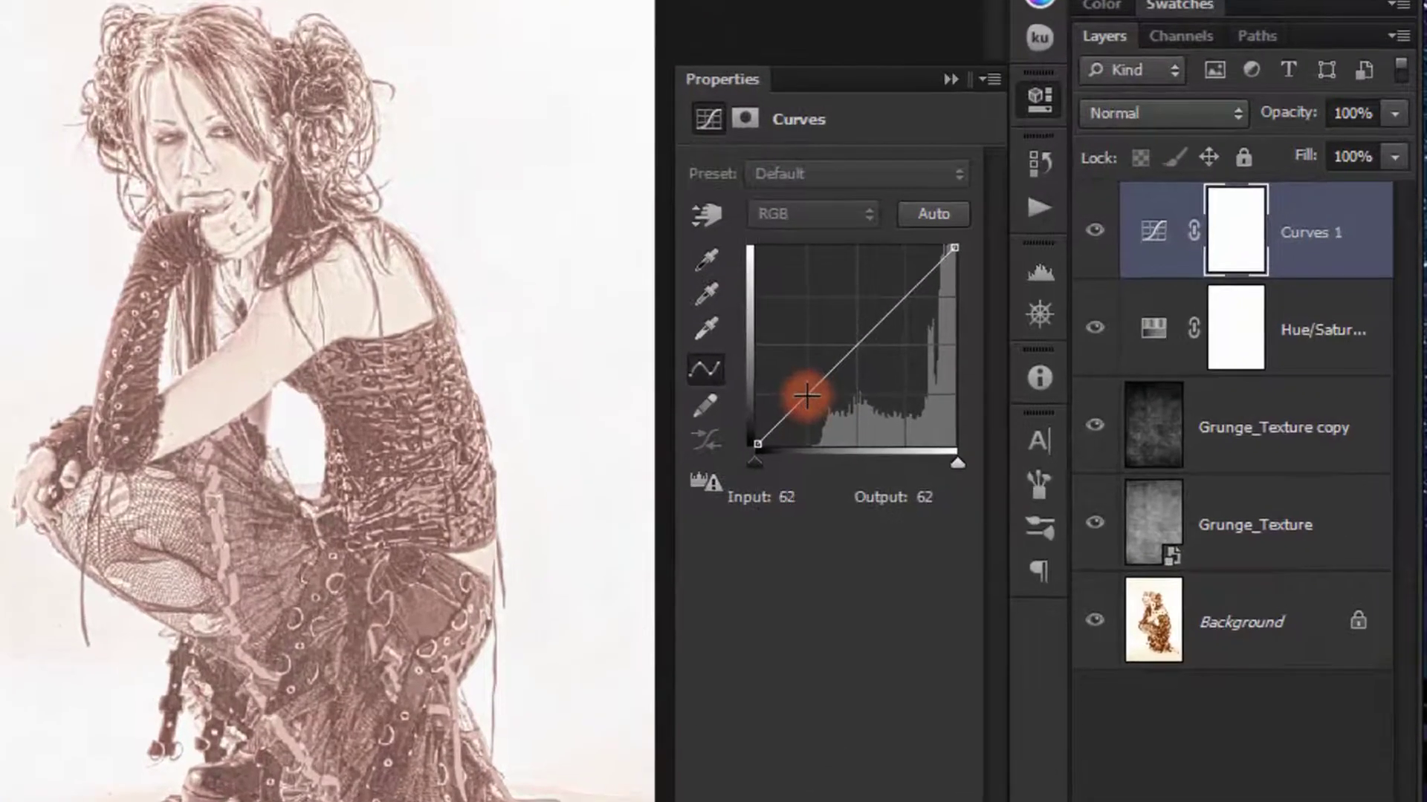
left_click_drag(807, 396, 807, 399)
left_click(860, 347)
left_click(908, 298)
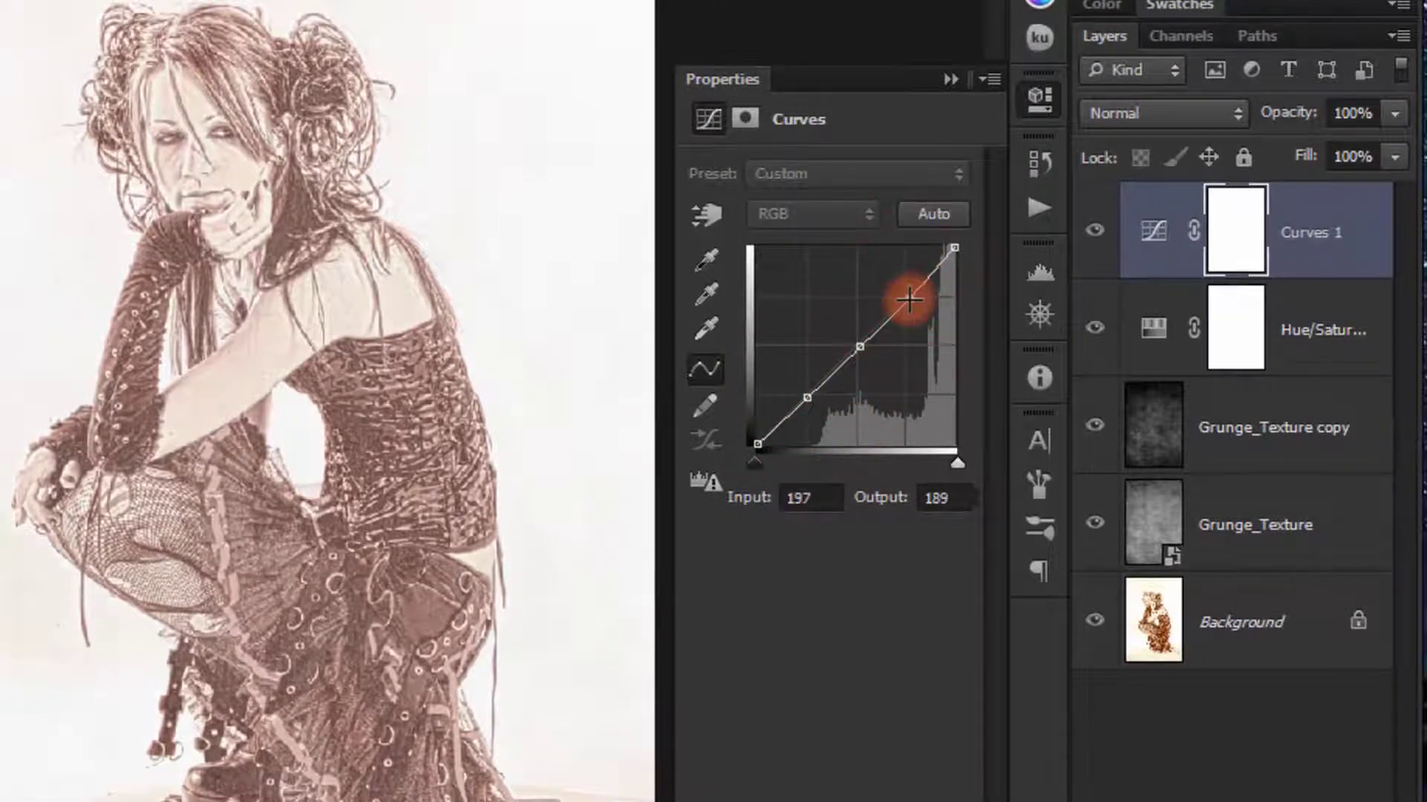
- Lift the curve's three points to input 60 / output 64, input 133 / output 137 and input 181 / output 203
left_click_drag(907, 299, 899, 294)
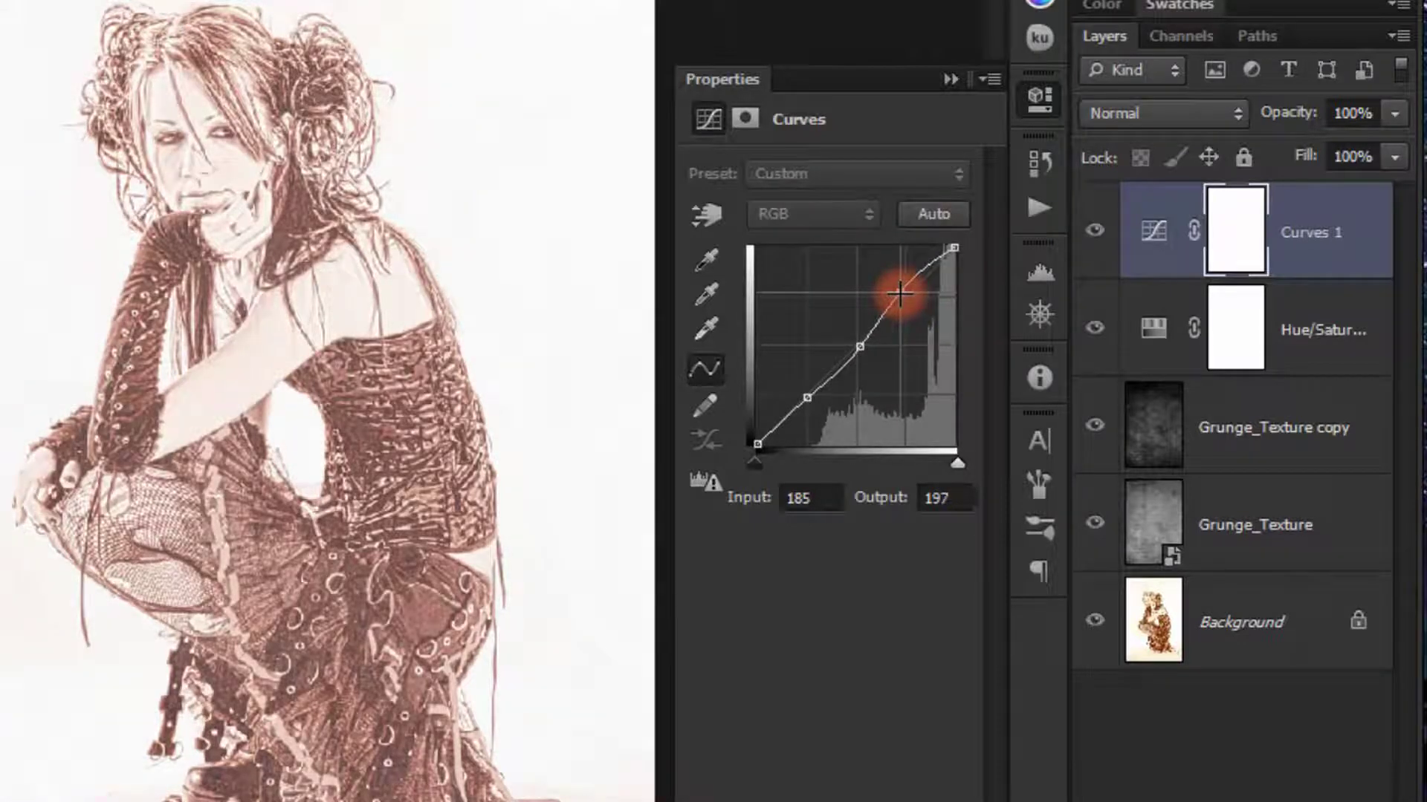
left_click(858, 347)
left_click_drag(856, 347, 852, 342)
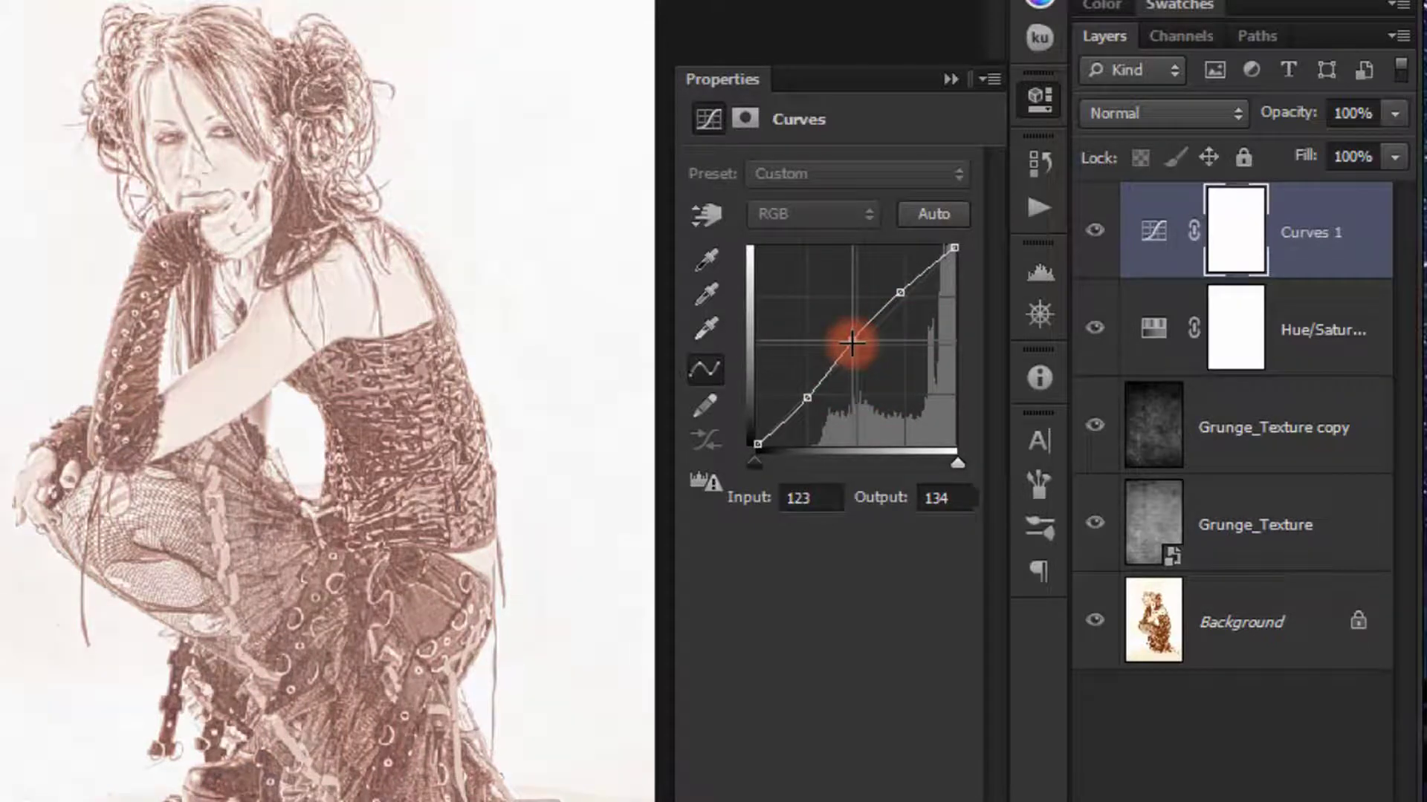
left_click(808, 398)
left_click_drag(808, 397, 804, 395)
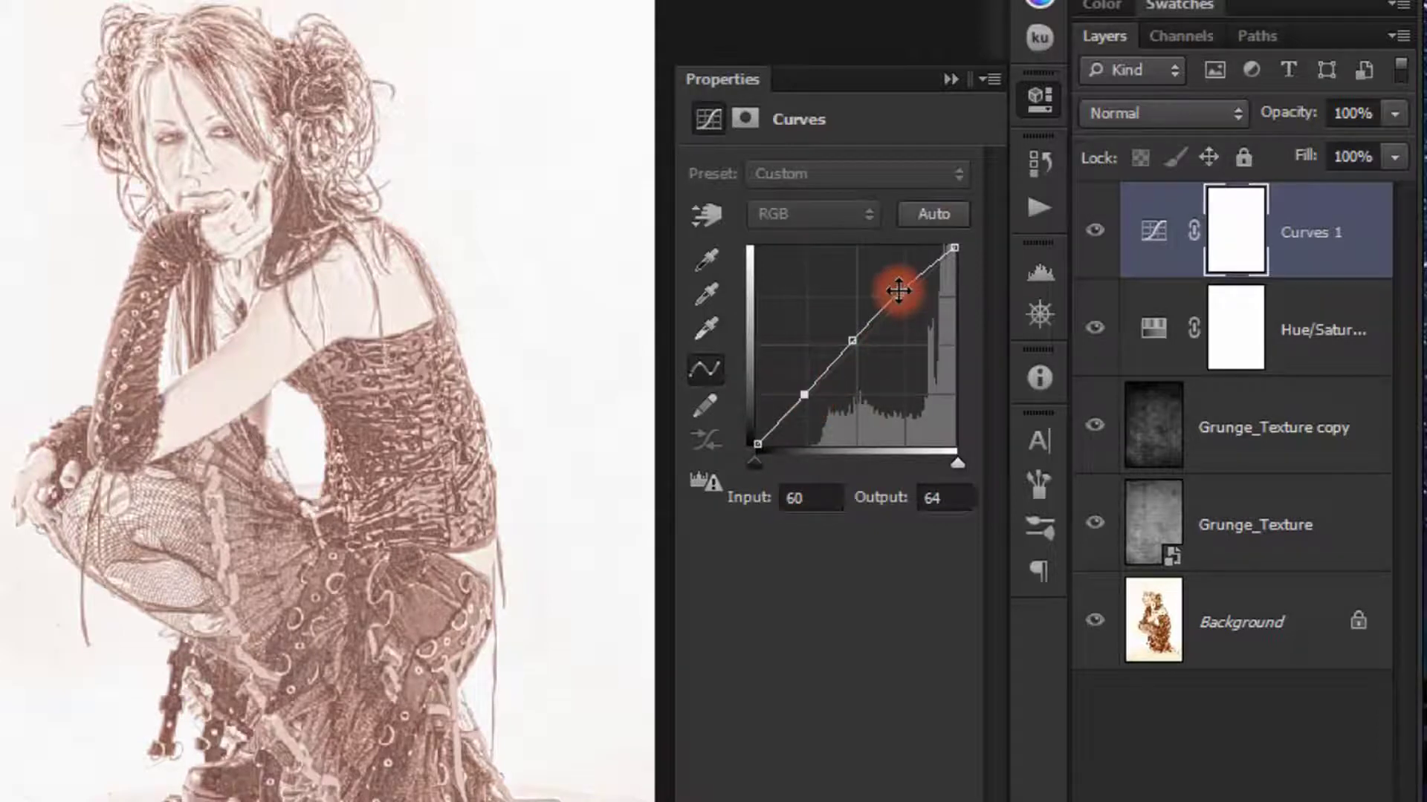
left_click_drag(898, 289, 897, 286)
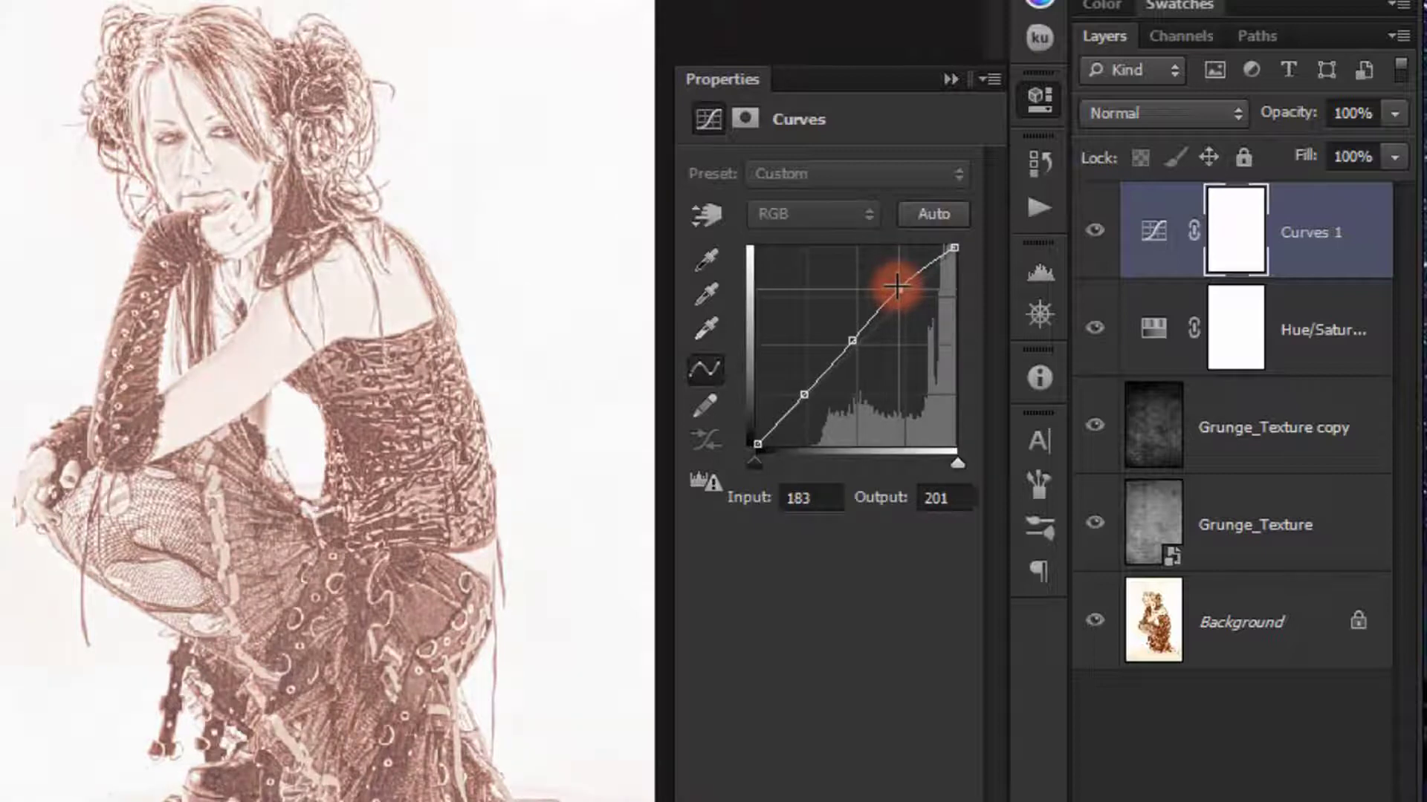
left_click_drag(897, 287, 895, 285)
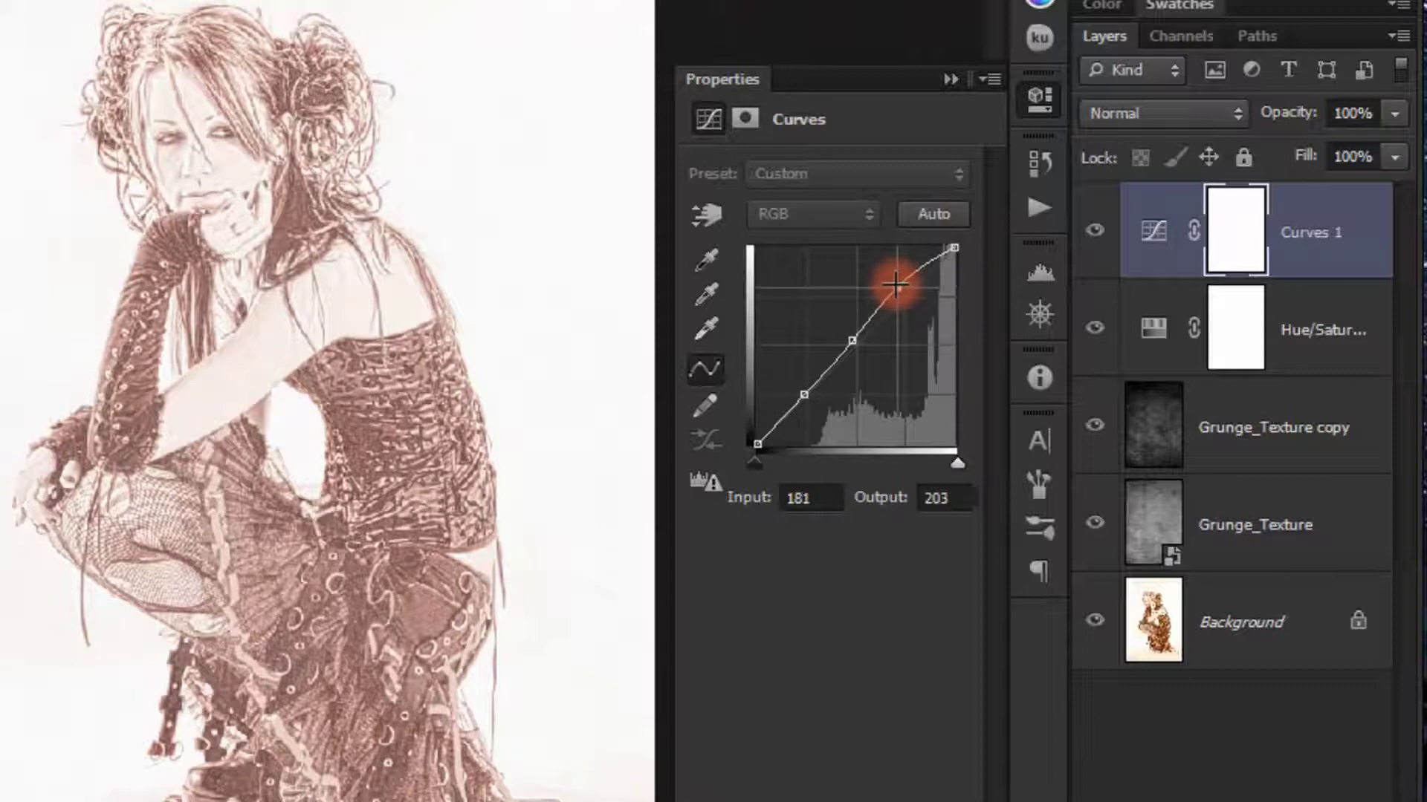
left_click(853, 340)
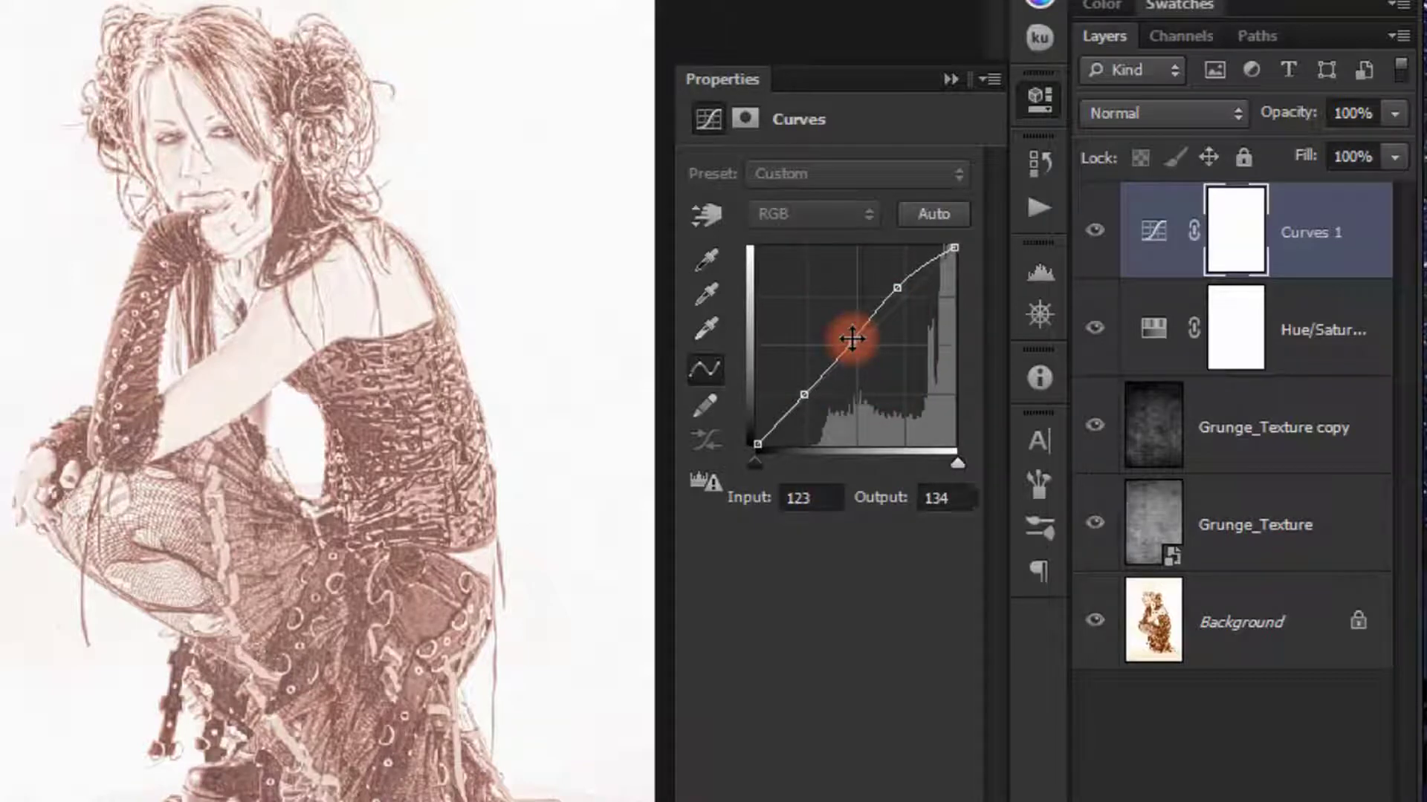
left_click_drag(853, 338, 864, 332)
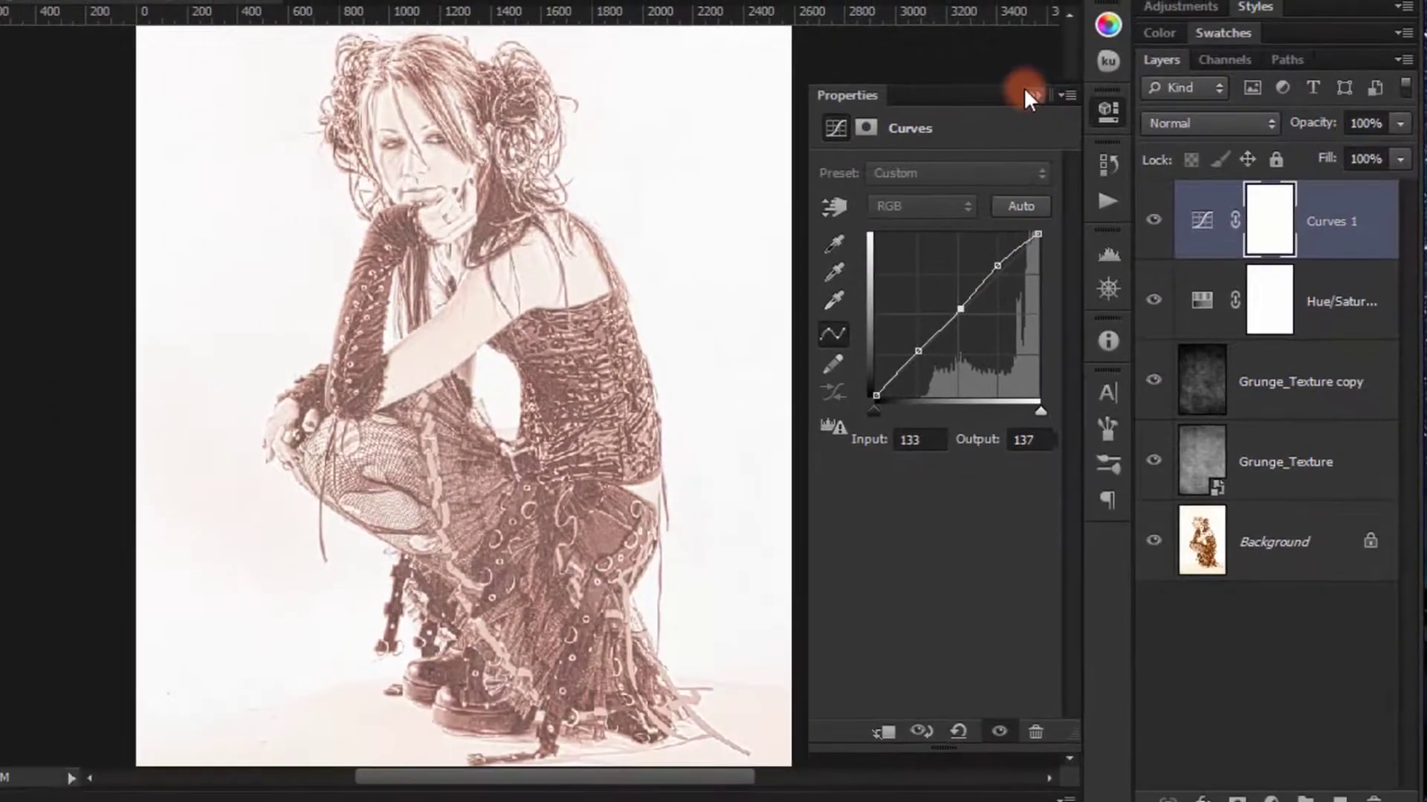
left_click(1032, 92)
- Compare the picture with and without the Curves 1 adjustment layer, leaving the layer visible
left_click(1153, 219)
left_click(1153, 219)
left_click(1153, 221)
left_click(1153, 220)
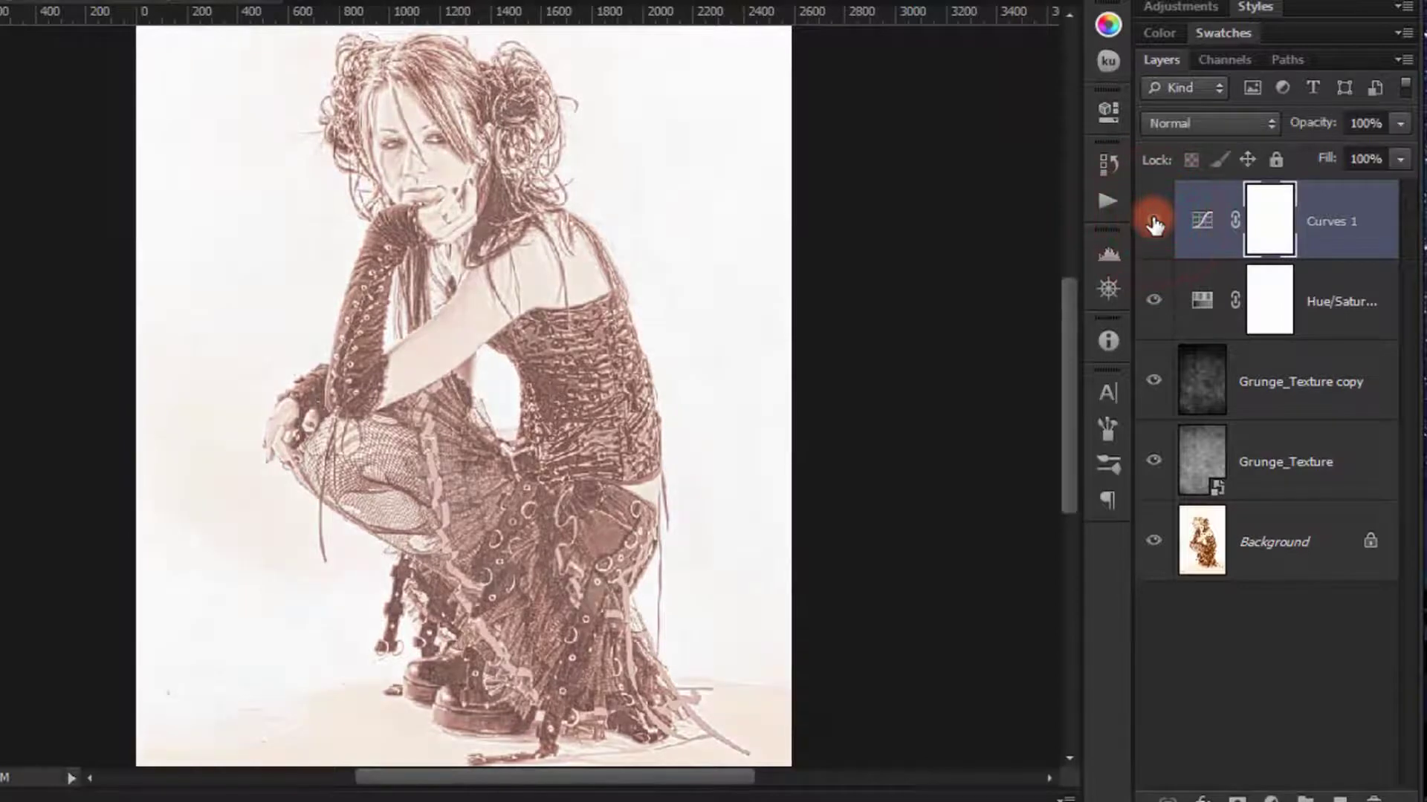
left_click(1153, 220)
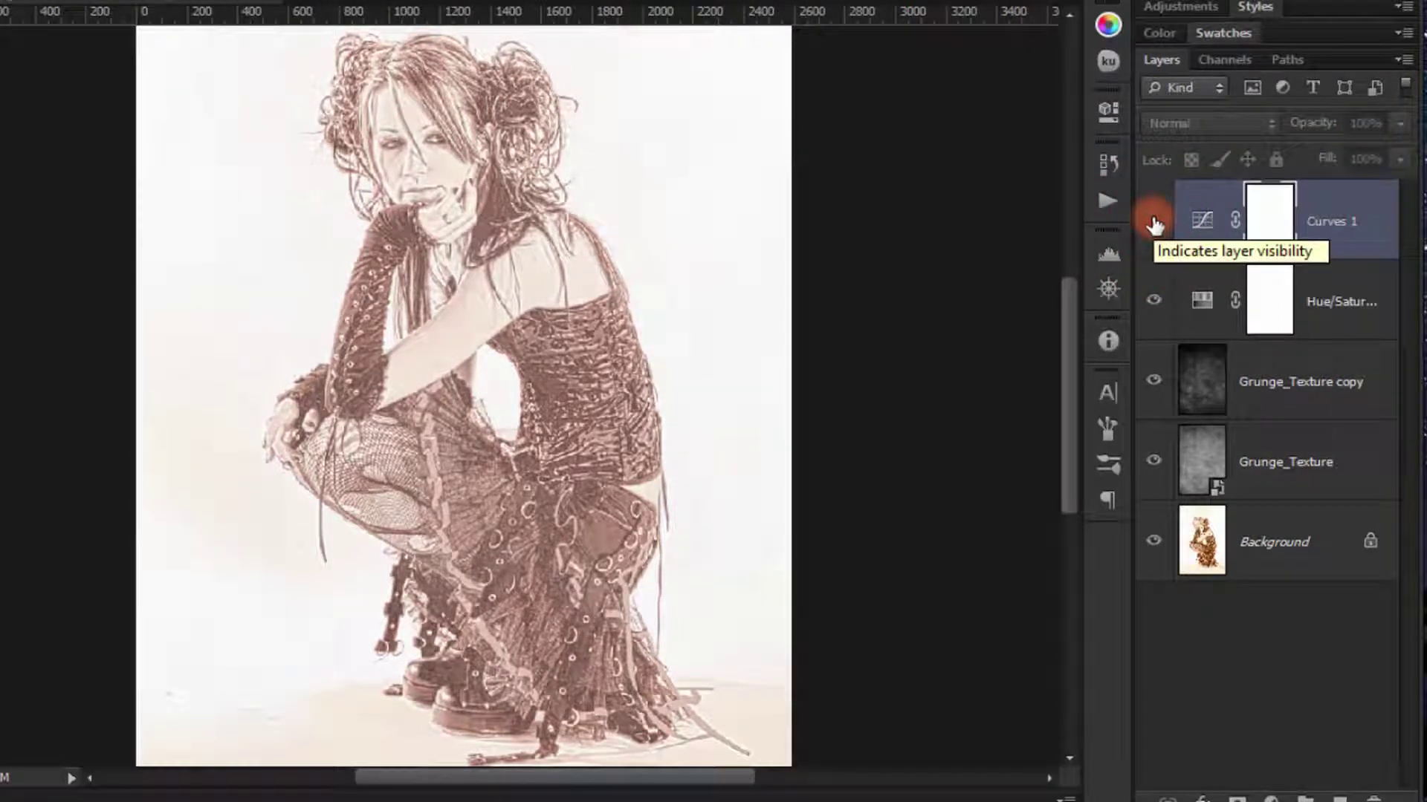
left_click(1155, 221)
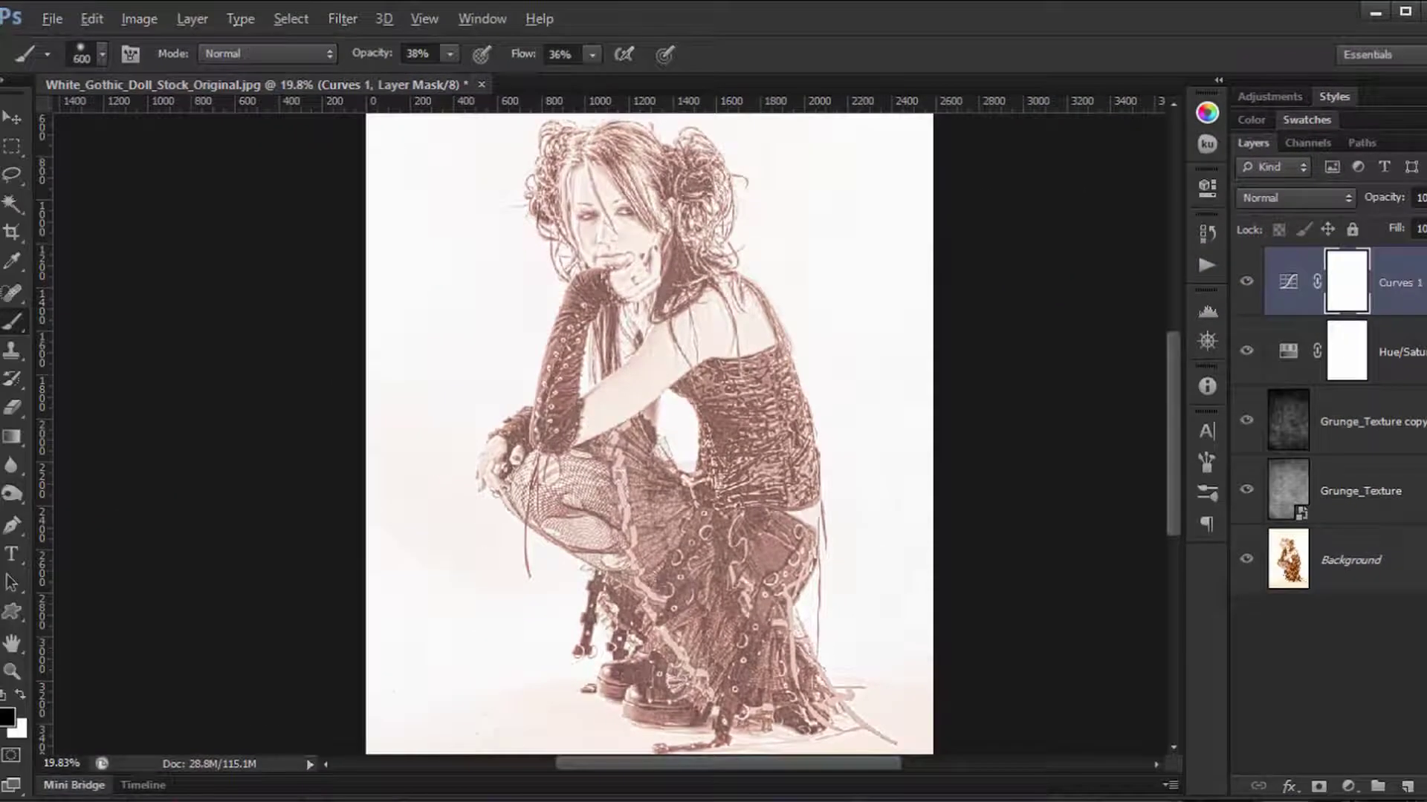
- Place Vintage_Texture.jpg from the Vintage_Tut folder in File Explorer into the doll picture in Photoshop
left_click(276, 801)
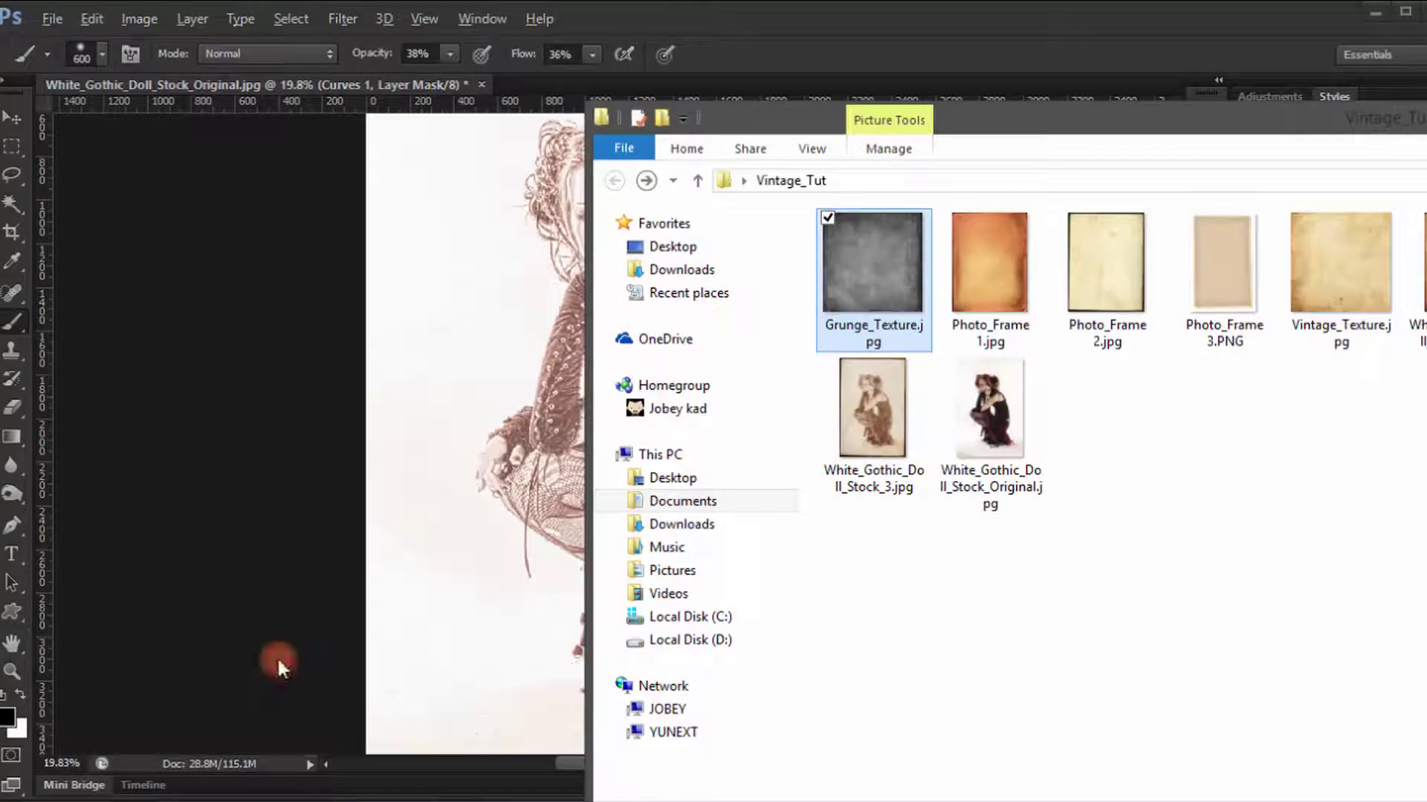
left_click(1316, 284)
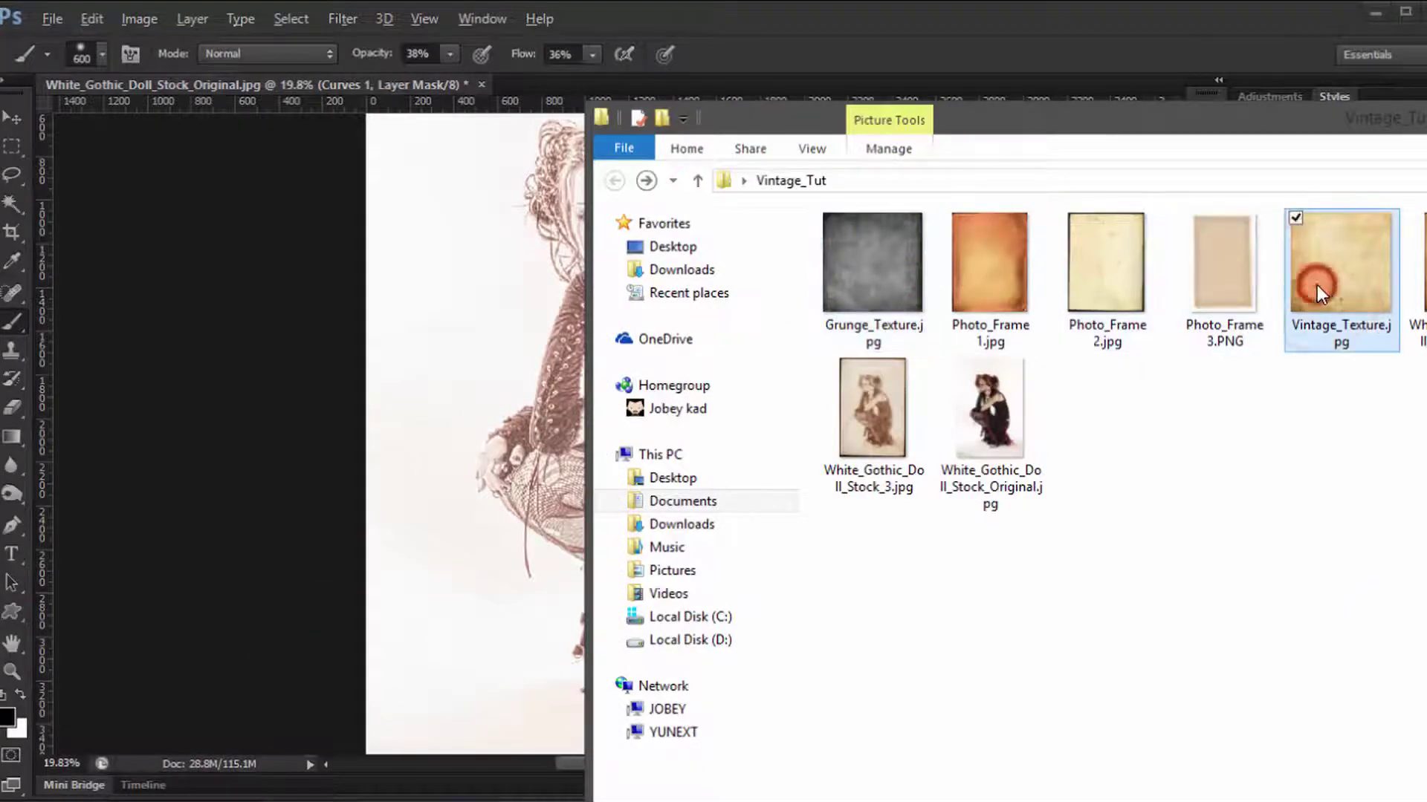
left_click_drag(1336, 254, 449, 329)
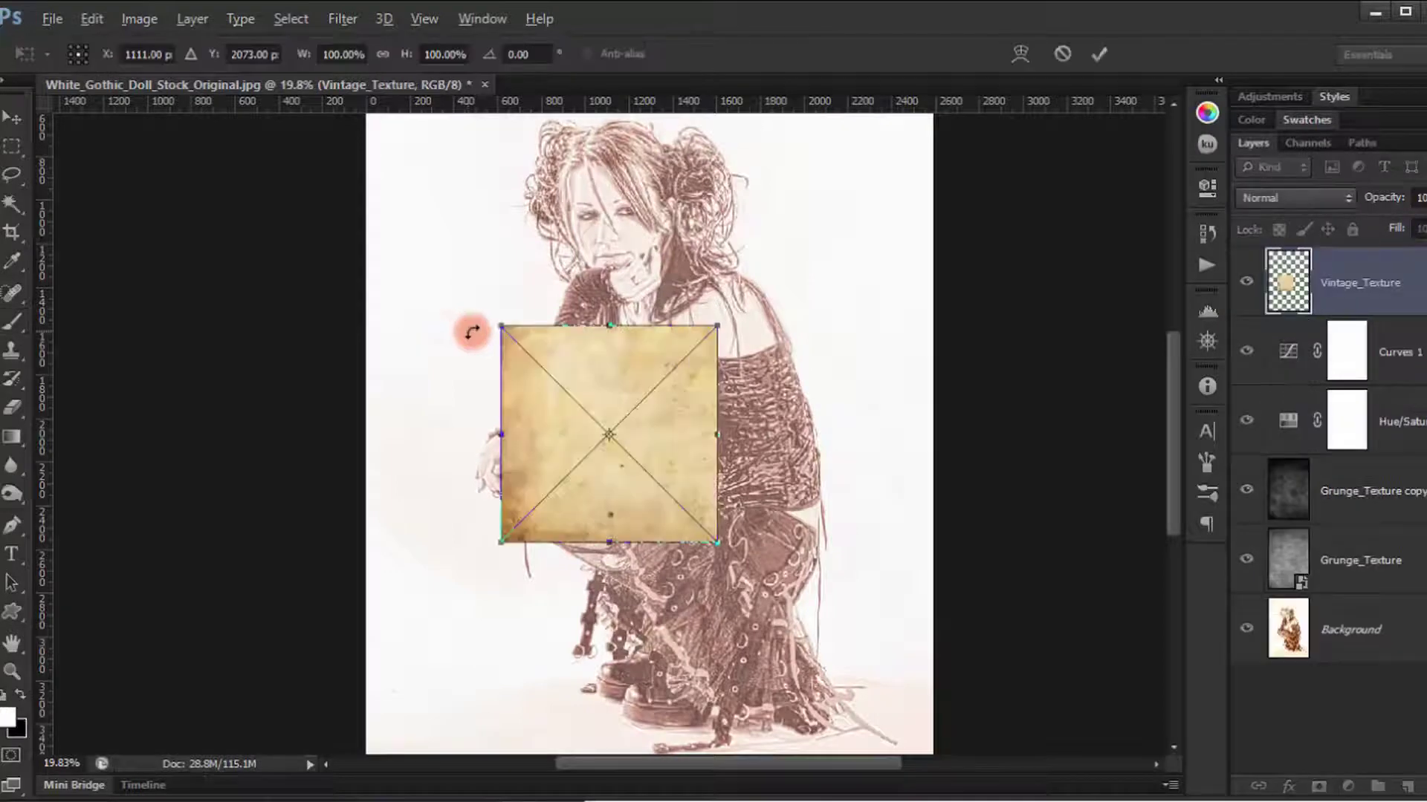
- Stretch the placed Vintage_Texture to cover the whole canvas, about 265% wide and 398% high, and commit the transformation
left_click_drag(637, 382, 525, 191)
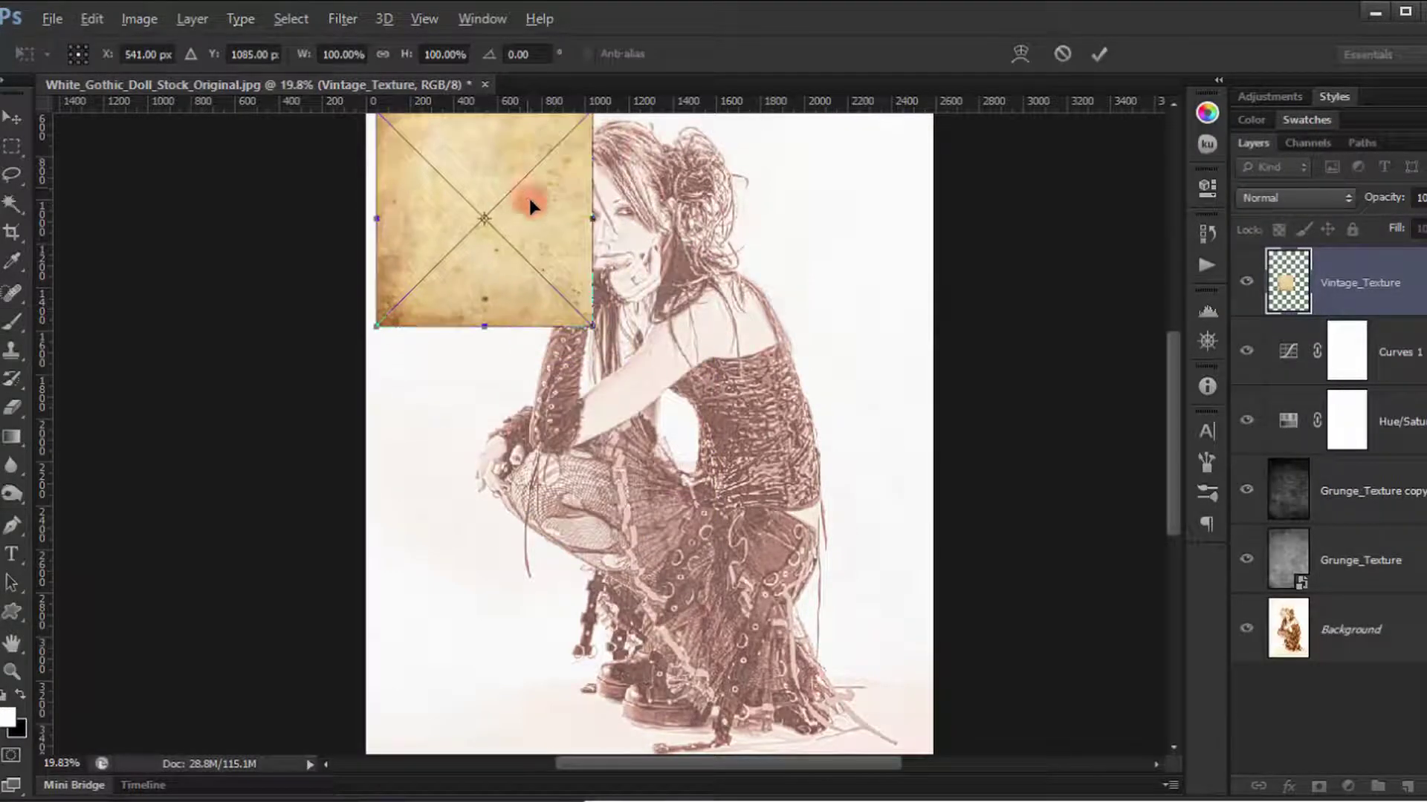
scroll(567, 369, "up", 3)
scroll(563, 368, "down", 3)
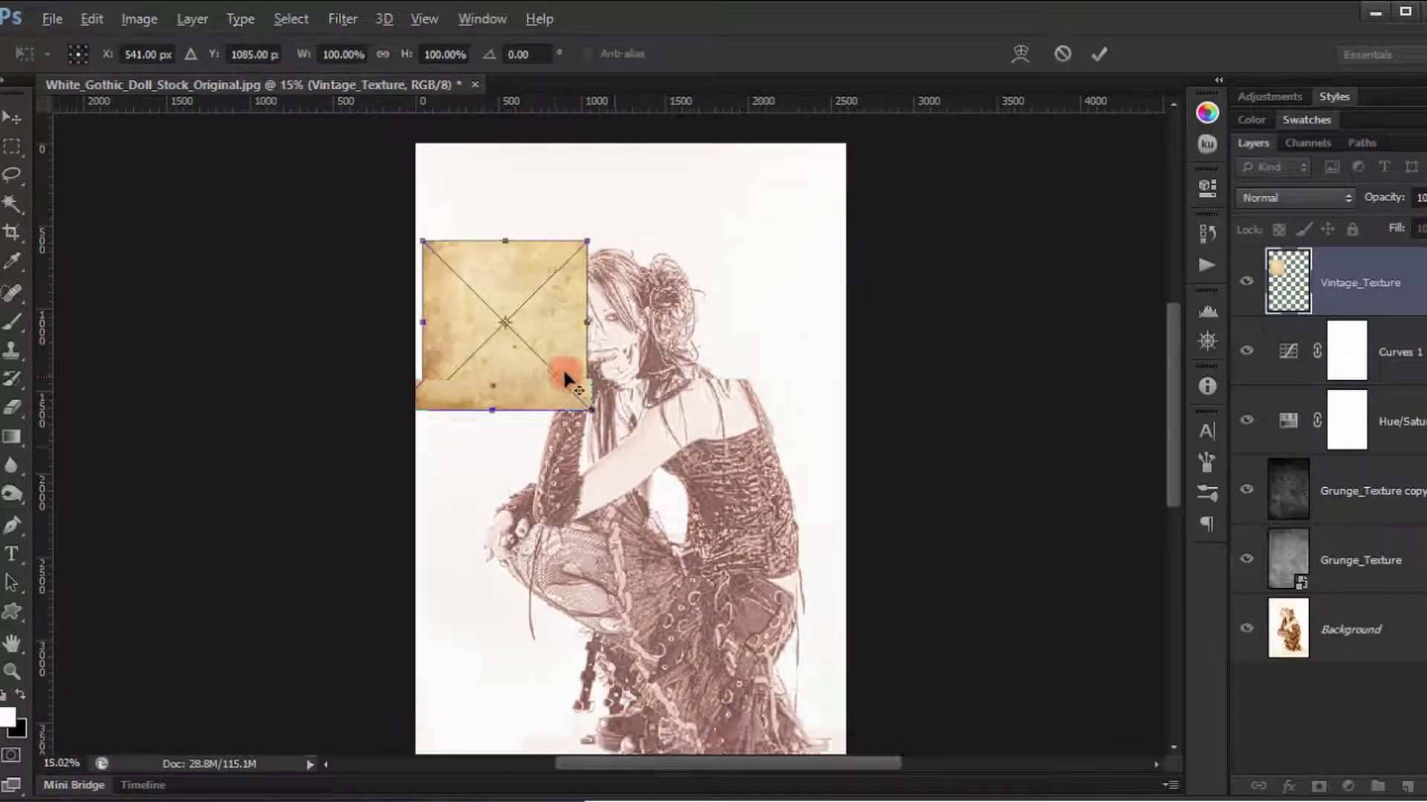
left_click_drag(532, 368, 788, 700)
left_click_drag(790, 162, 789, 163)
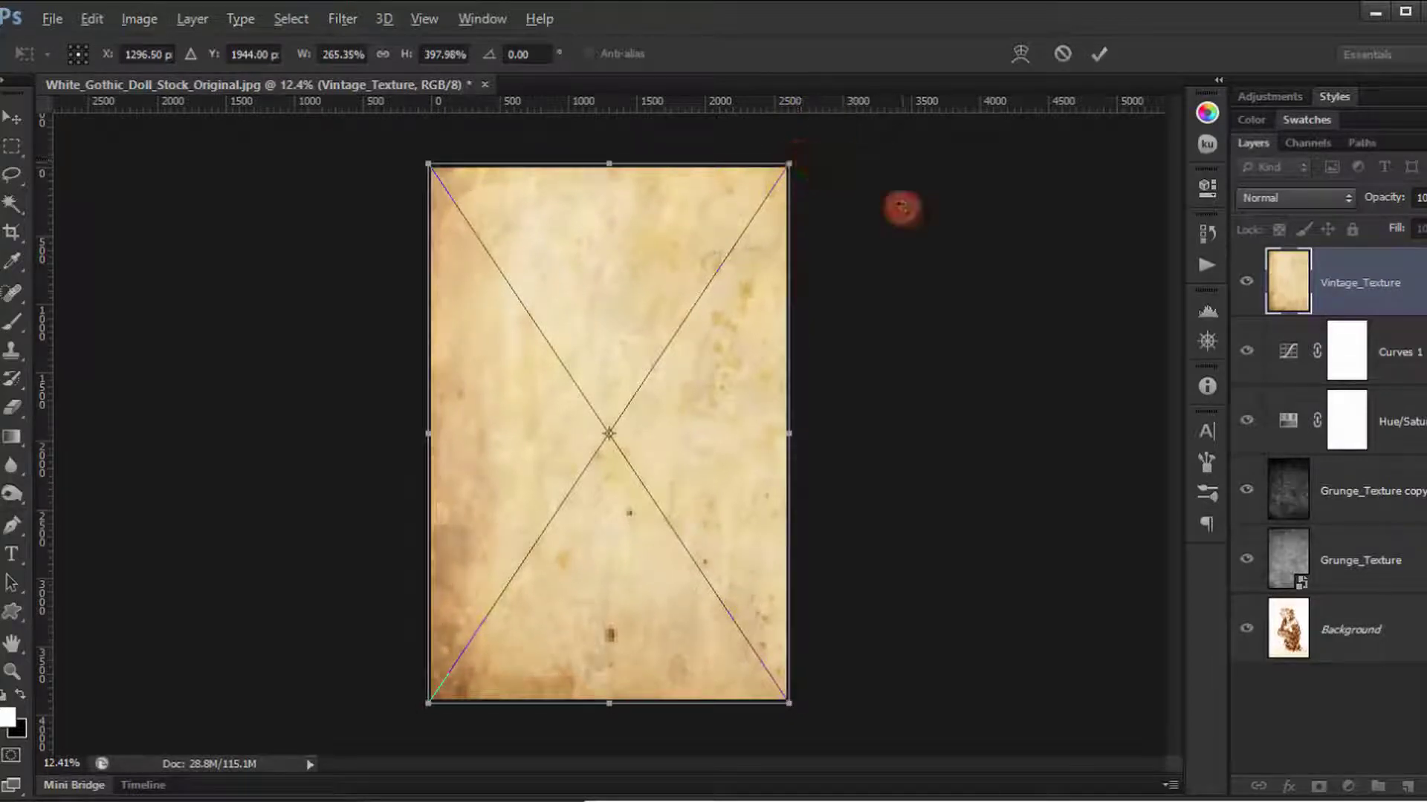
key("Return")
key("b")
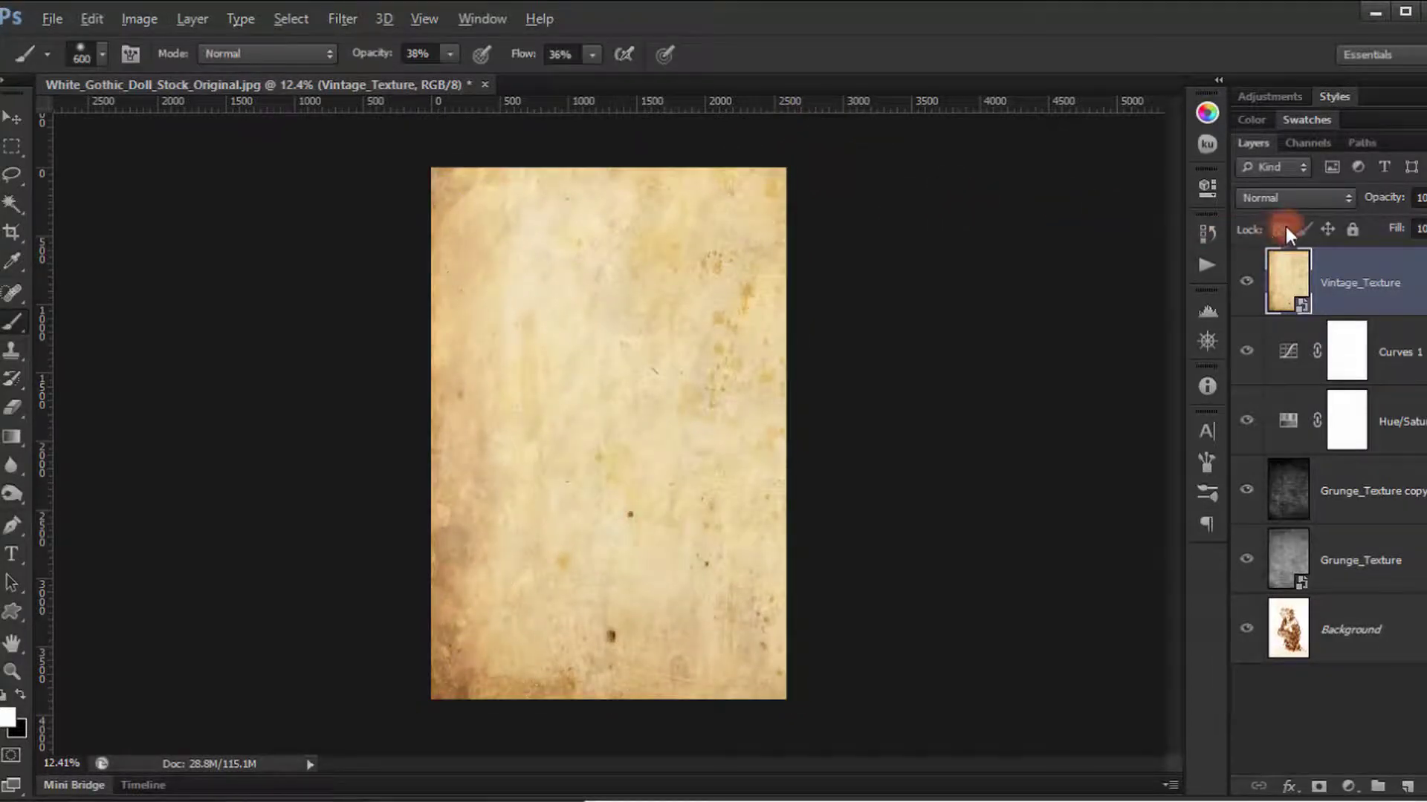
- Blend the Vintage_Texture layer into the picture with Multiply mode at 43% opacity
left_click(1283, 196)
left_click(1244, 288)
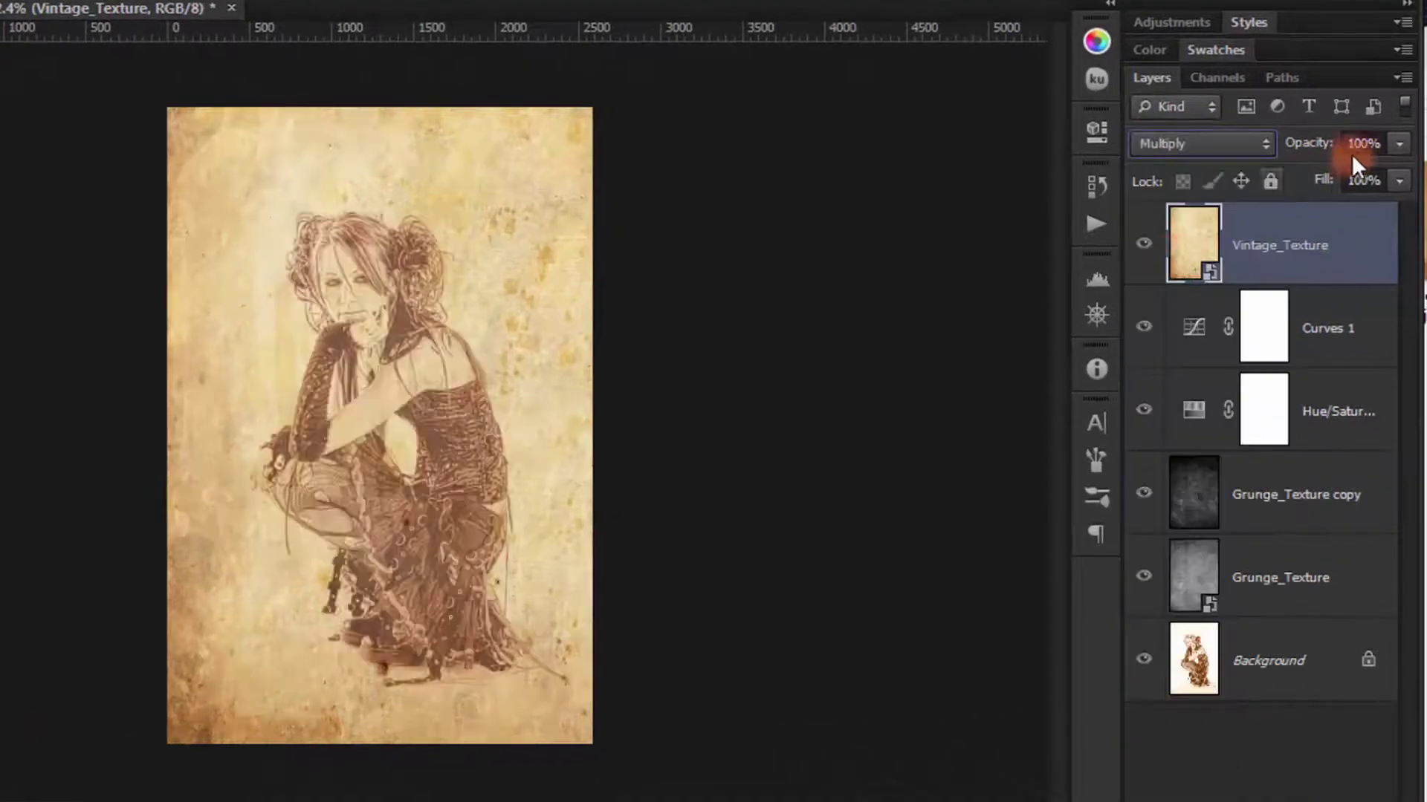
left_click_drag(1317, 142, 1255, 147)
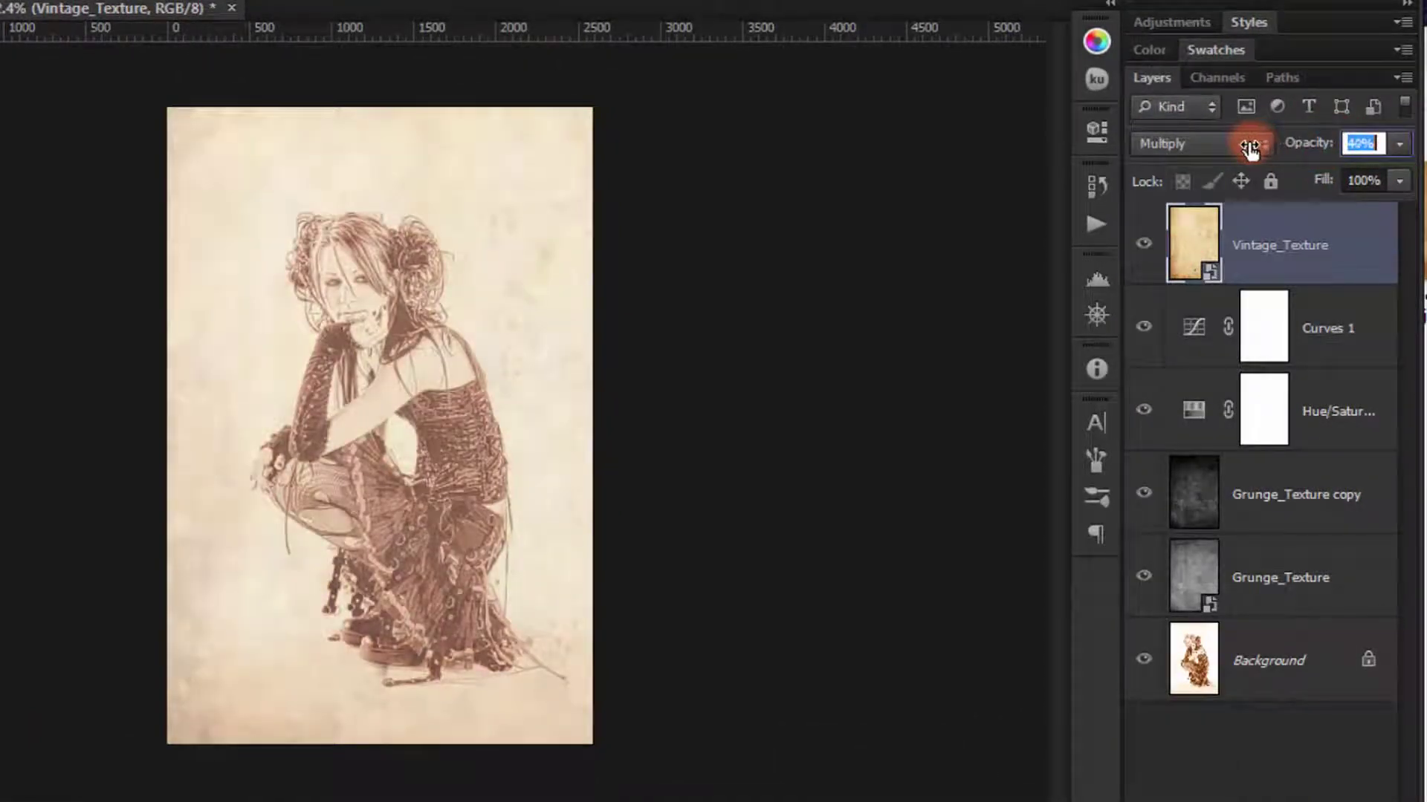
left_click(1277, 327)
left_click(1294, 278)
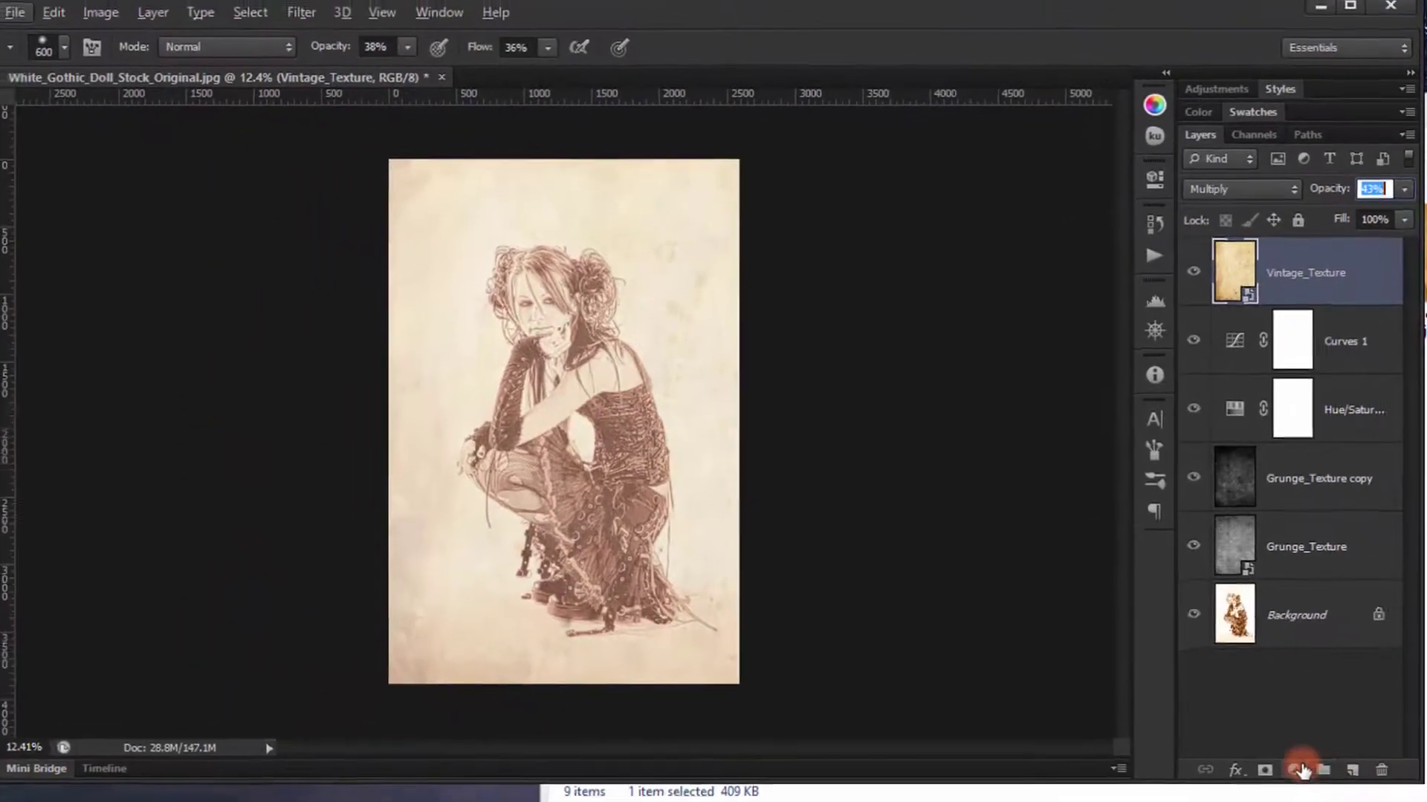
- Add a Solid Color fill layer with color #edd7ca above Vintage_Texture and set its blend mode to Multiply
left_click(1297, 764)
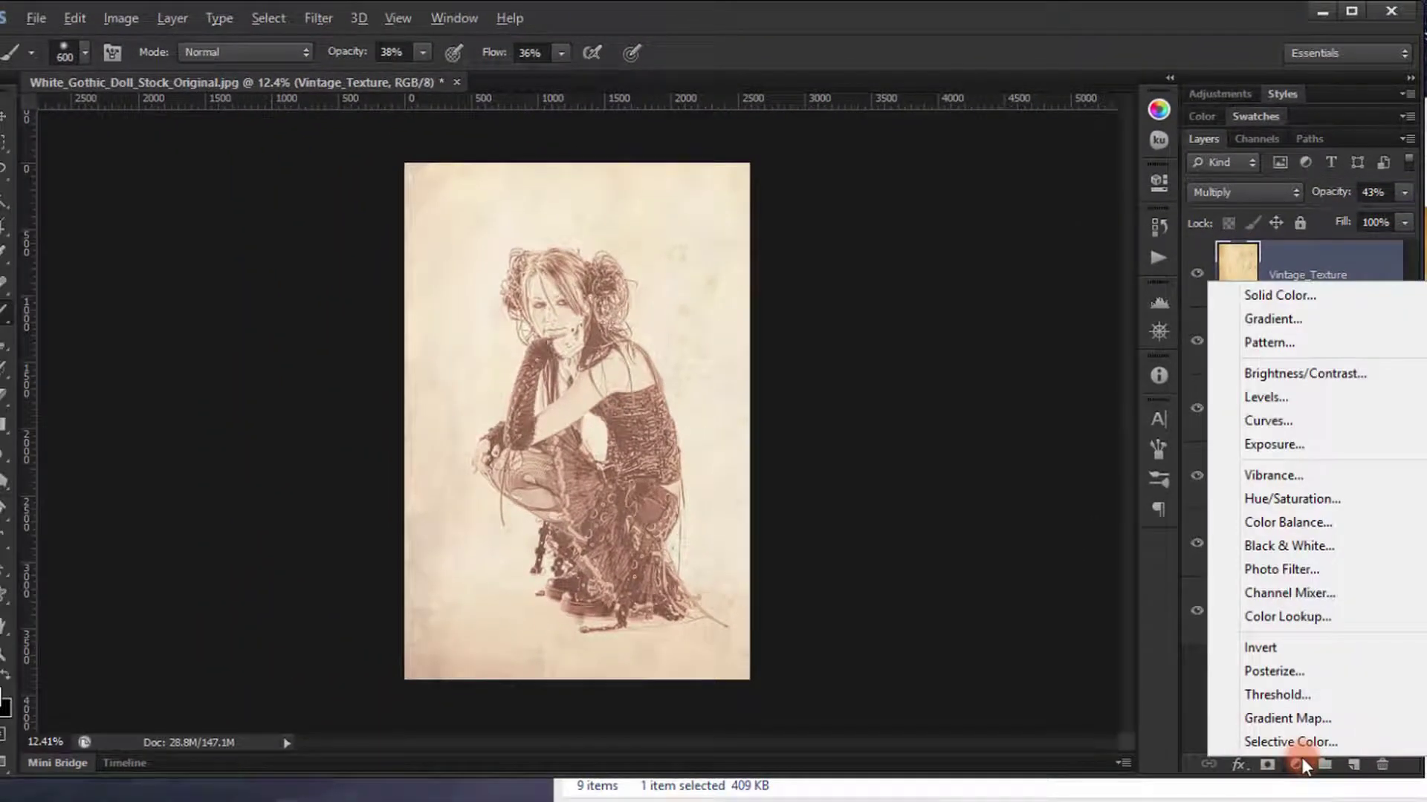
left_click(1315, 295)
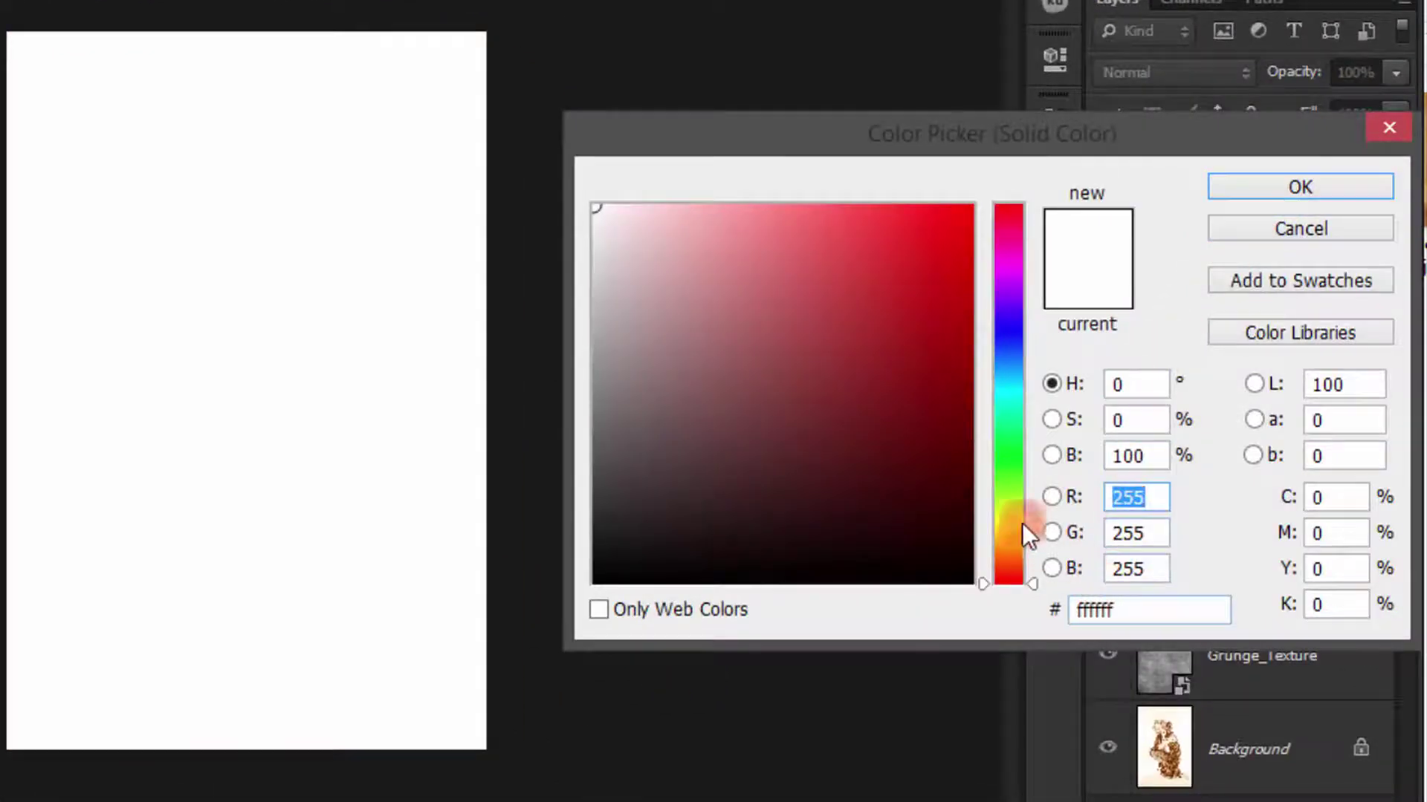
left_click_drag(1019, 582, 1005, 561)
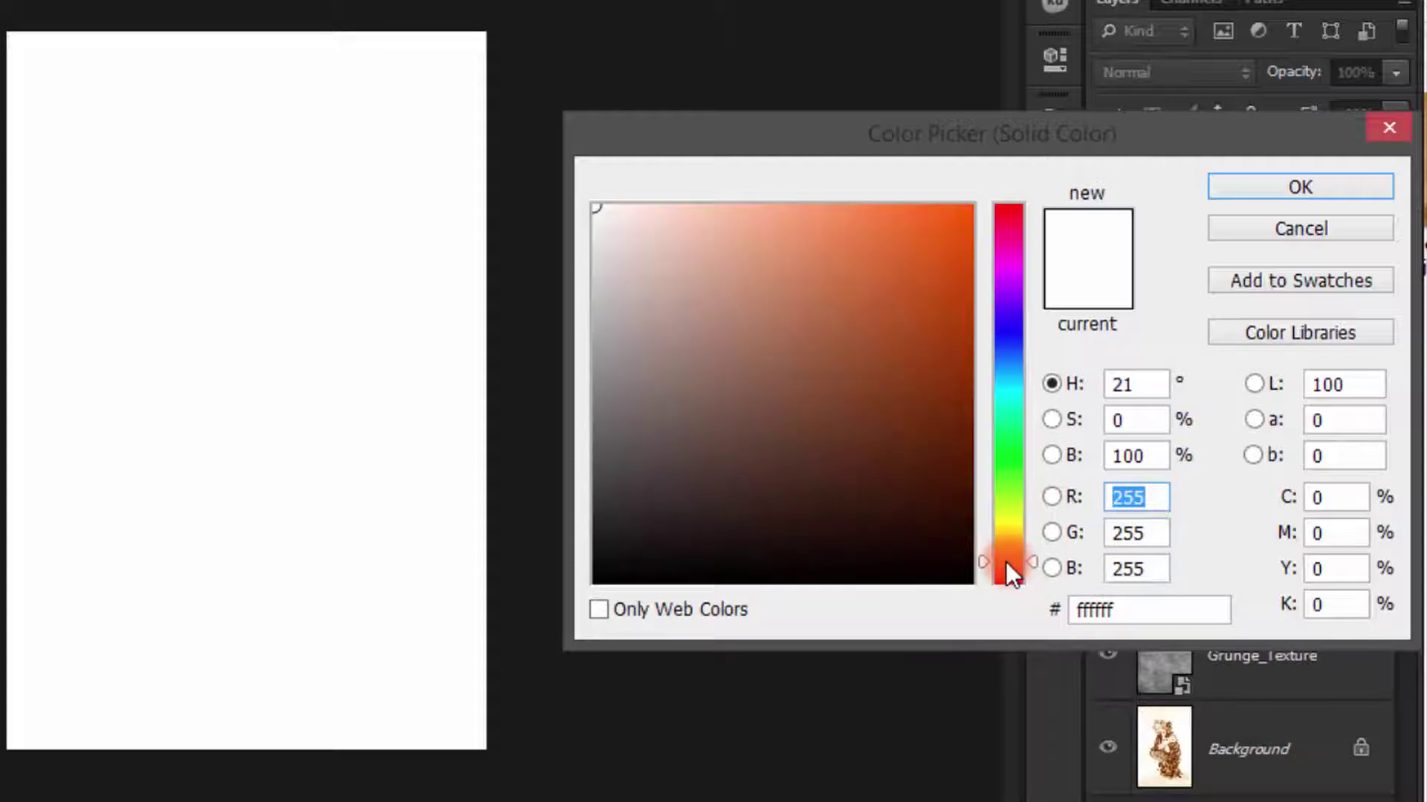
left_click(1093, 613)
left_click_drag(1094, 615, 1061, 611)
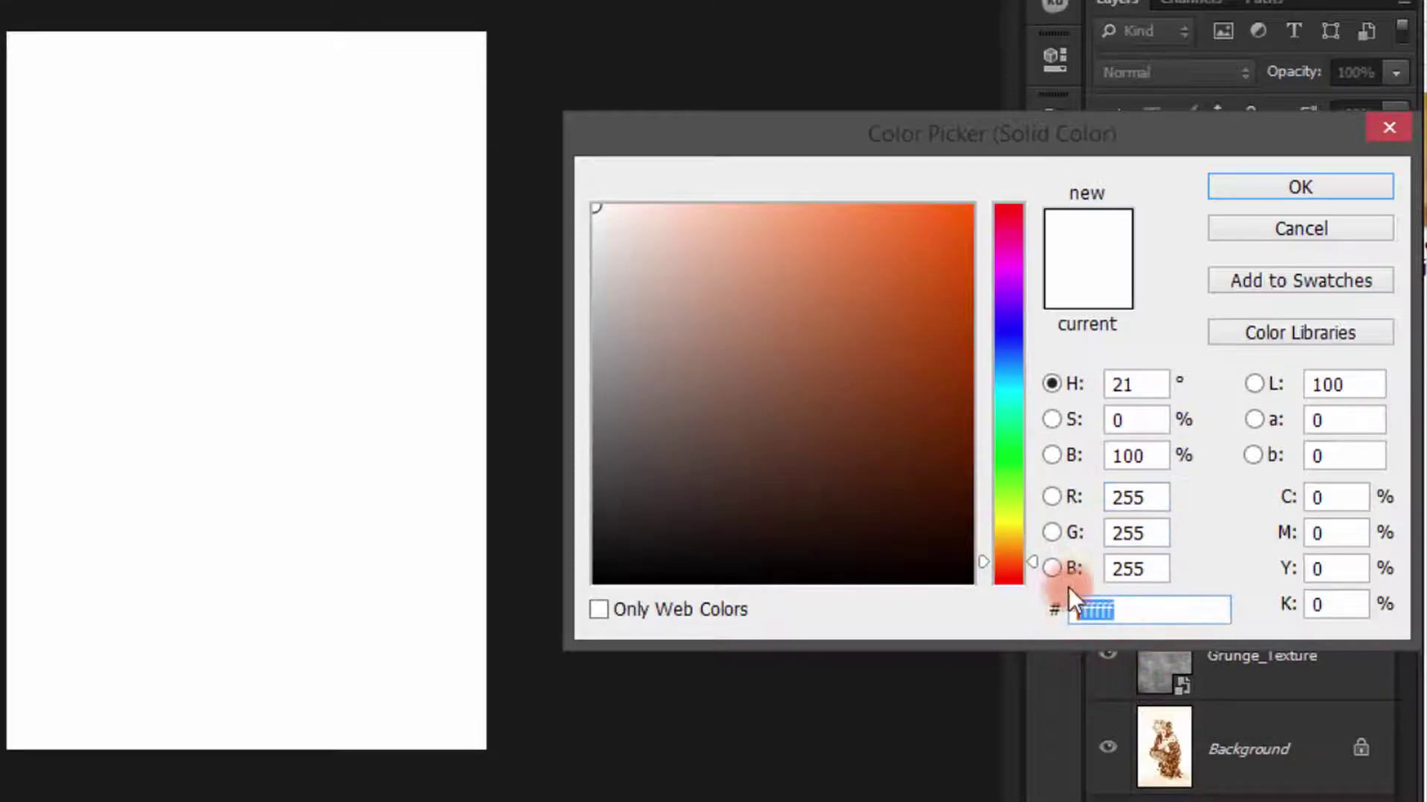
type("ed")
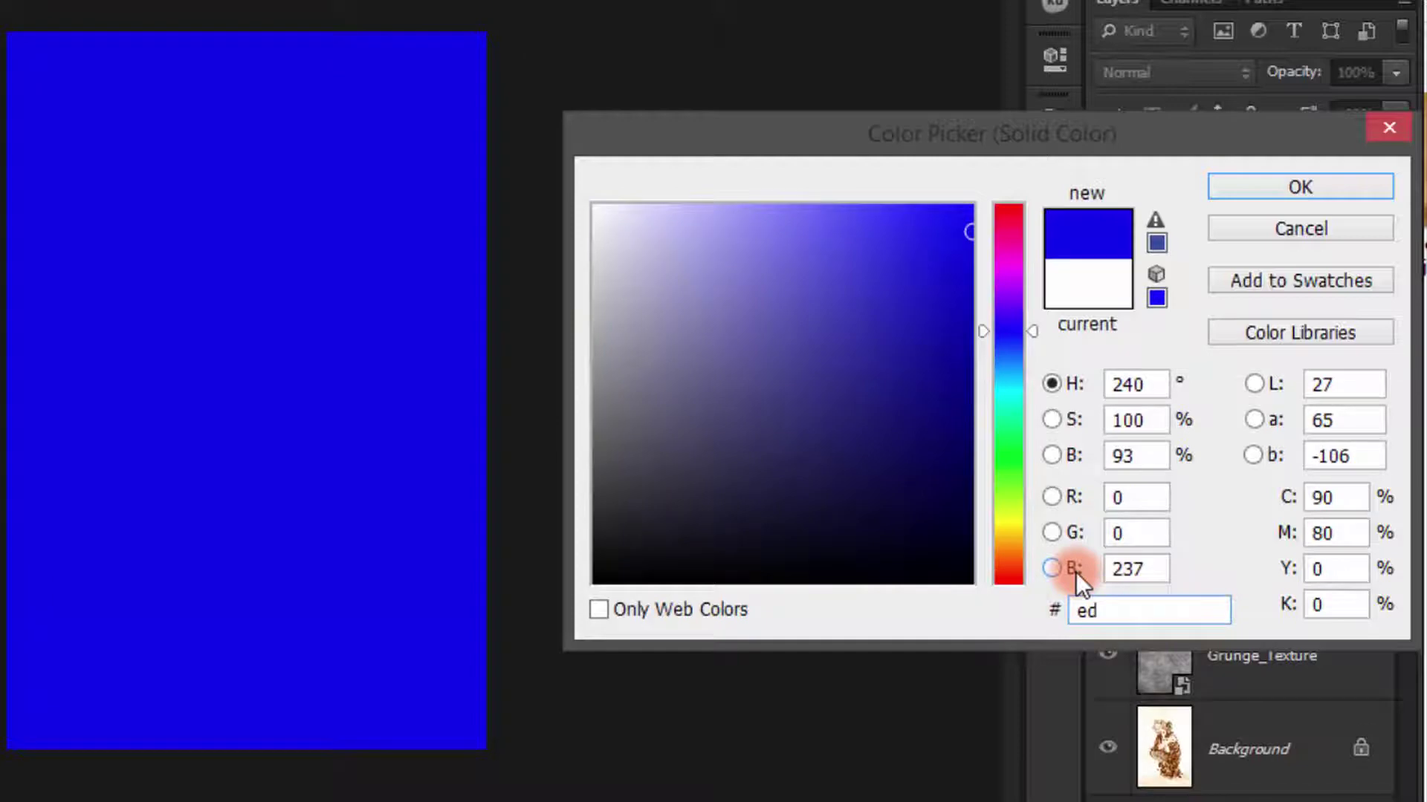
type("d7c")
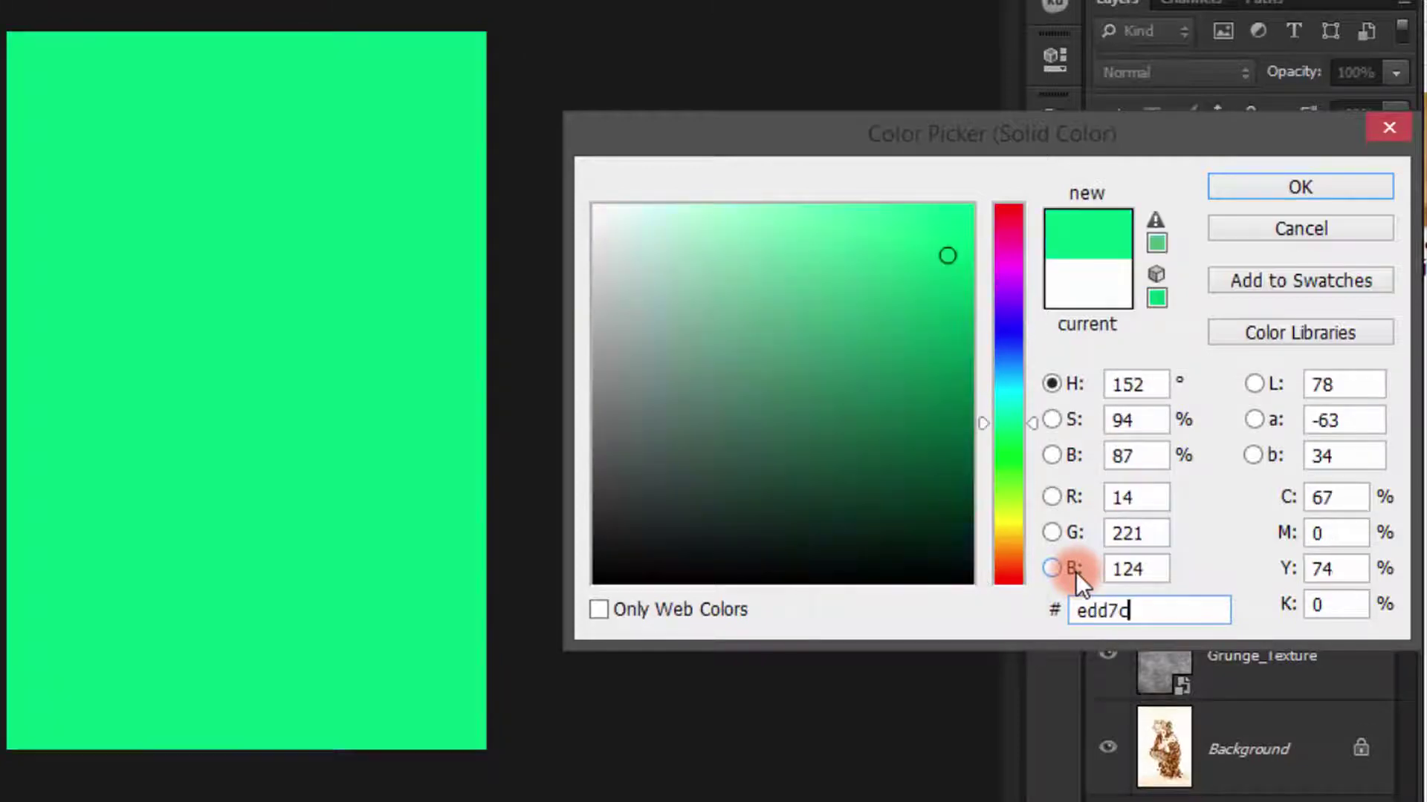
type("a")
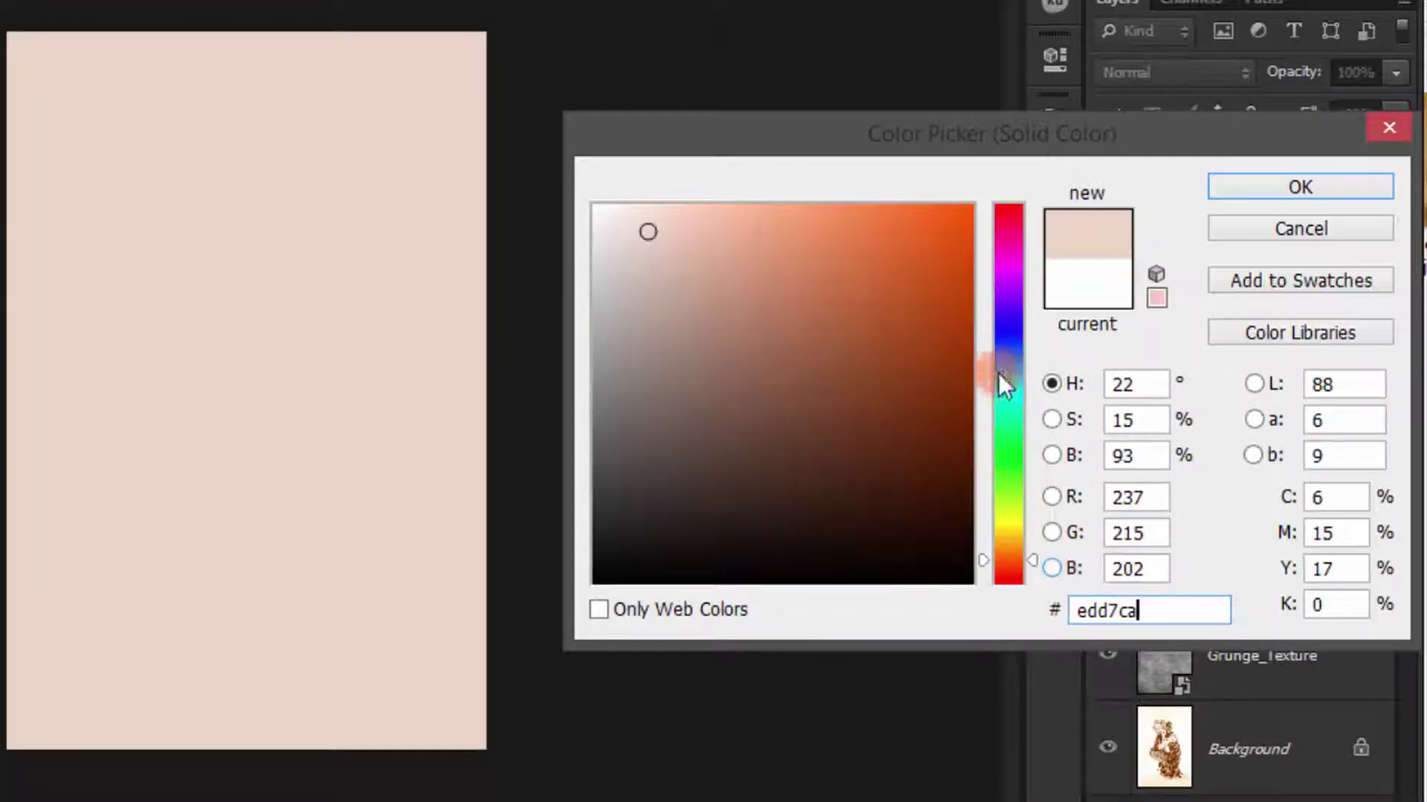
left_click(1272, 192)
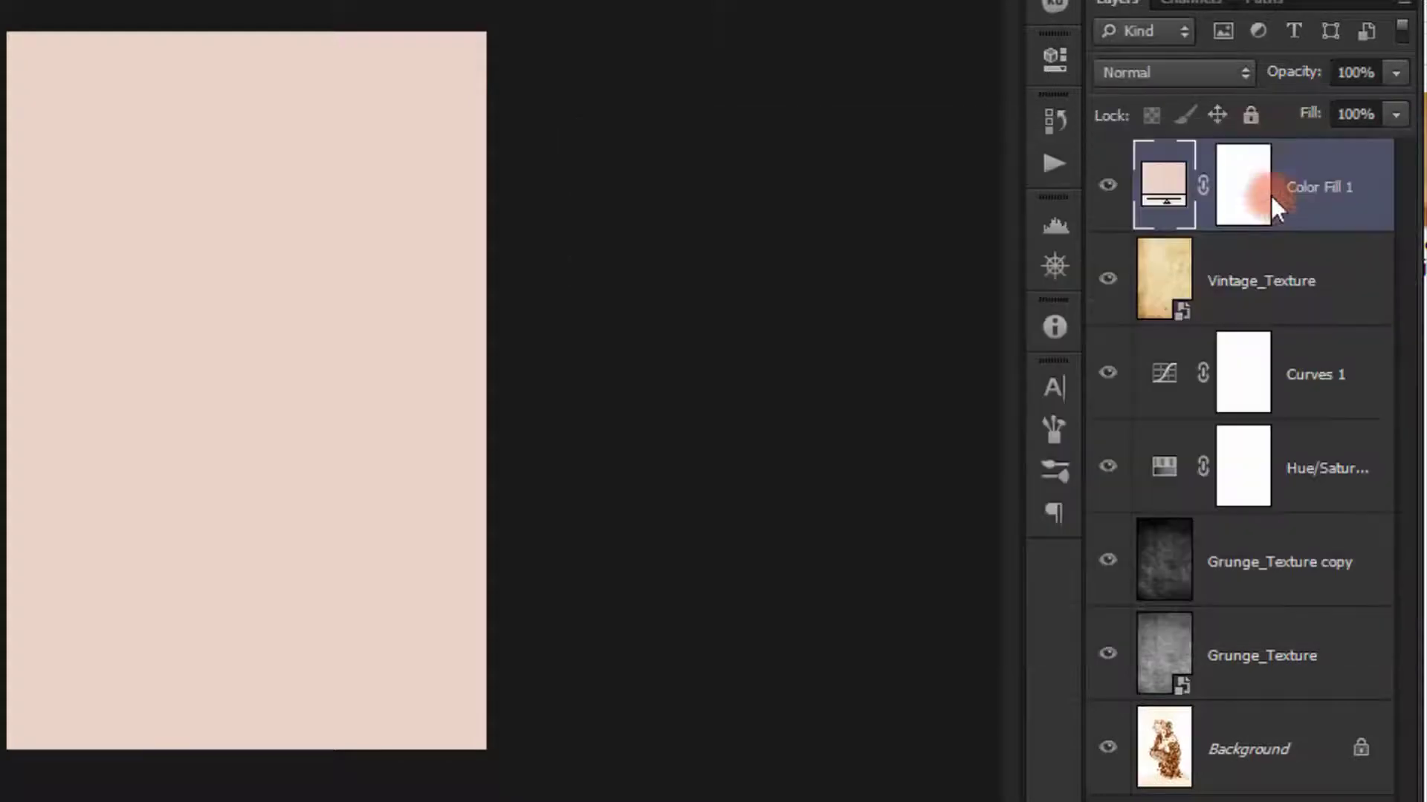
left_click(1196, 74)
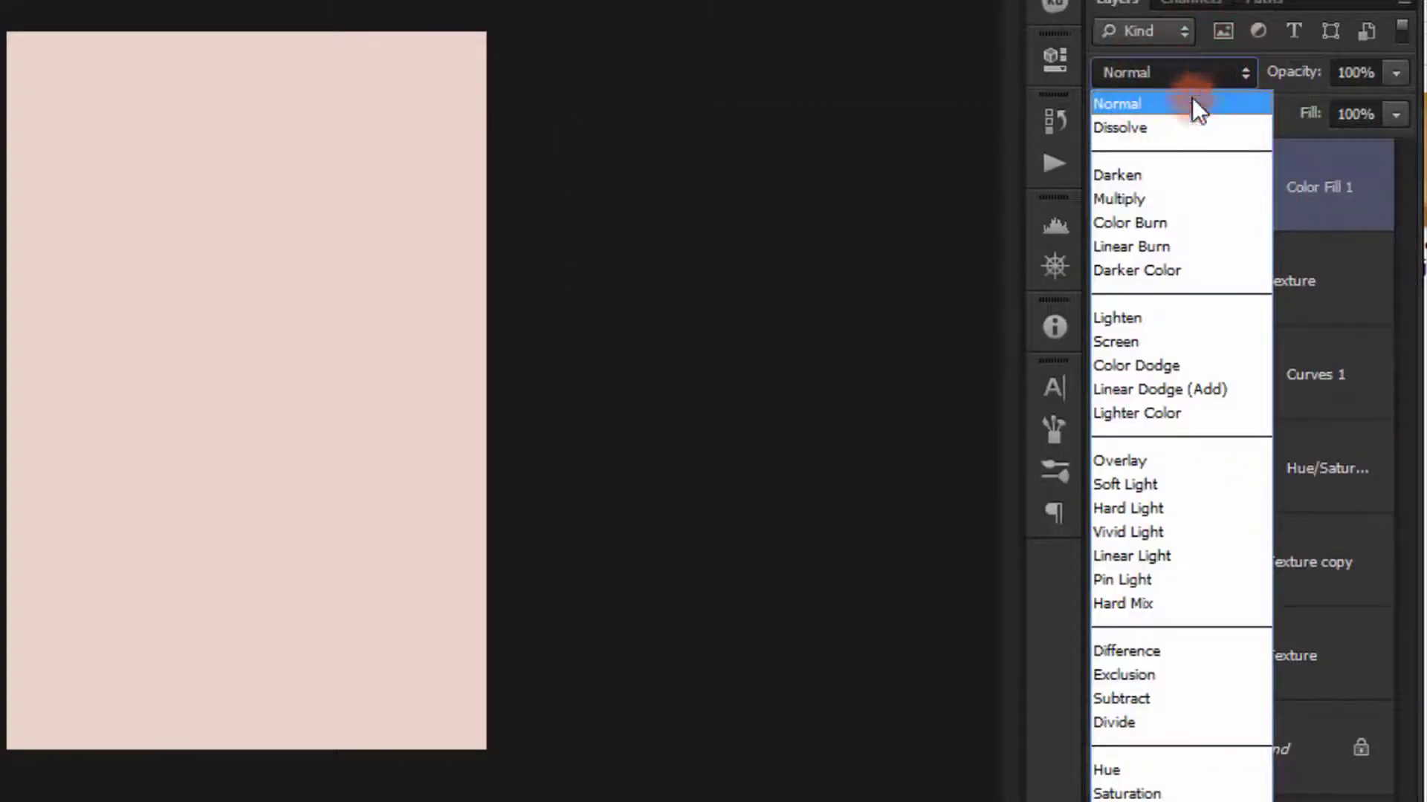
left_click(1158, 198)
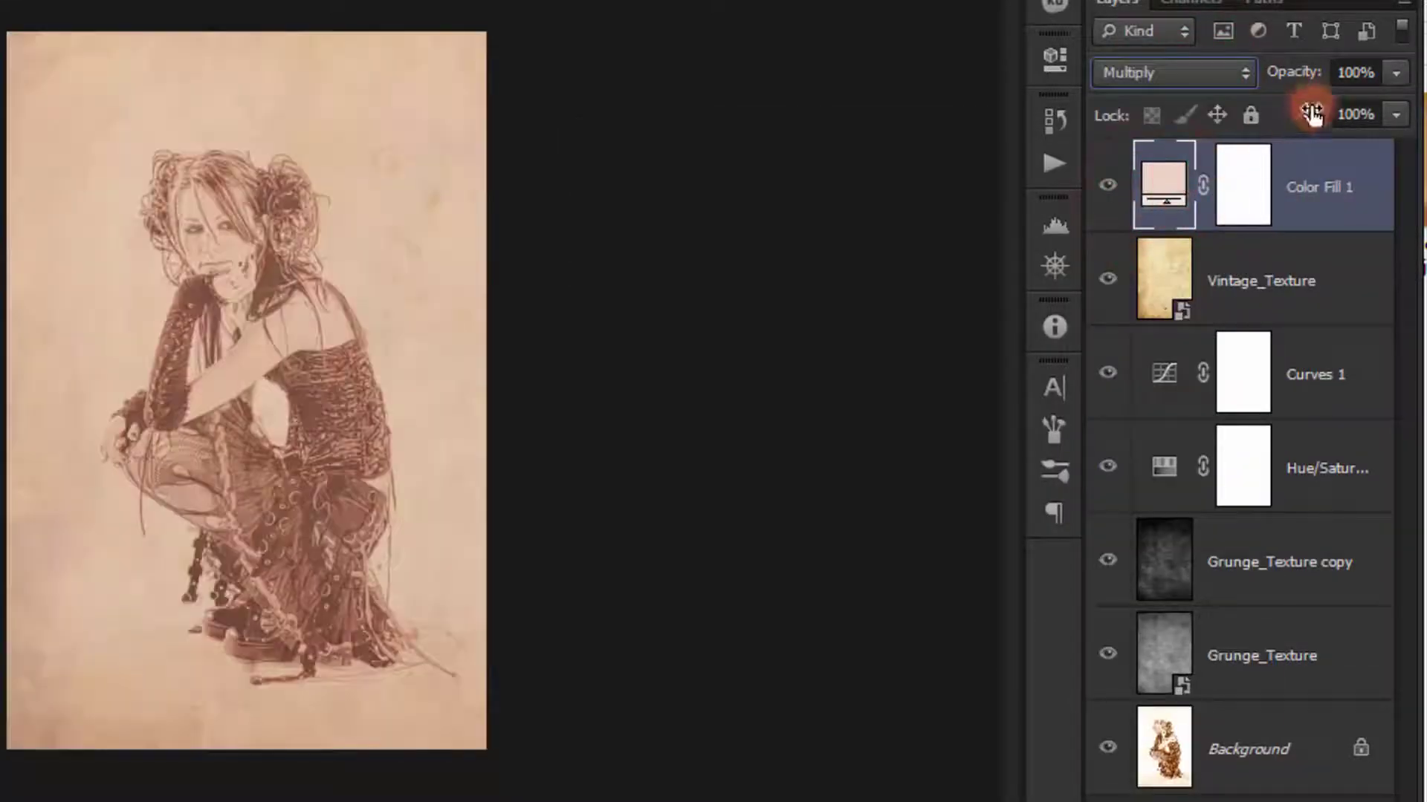
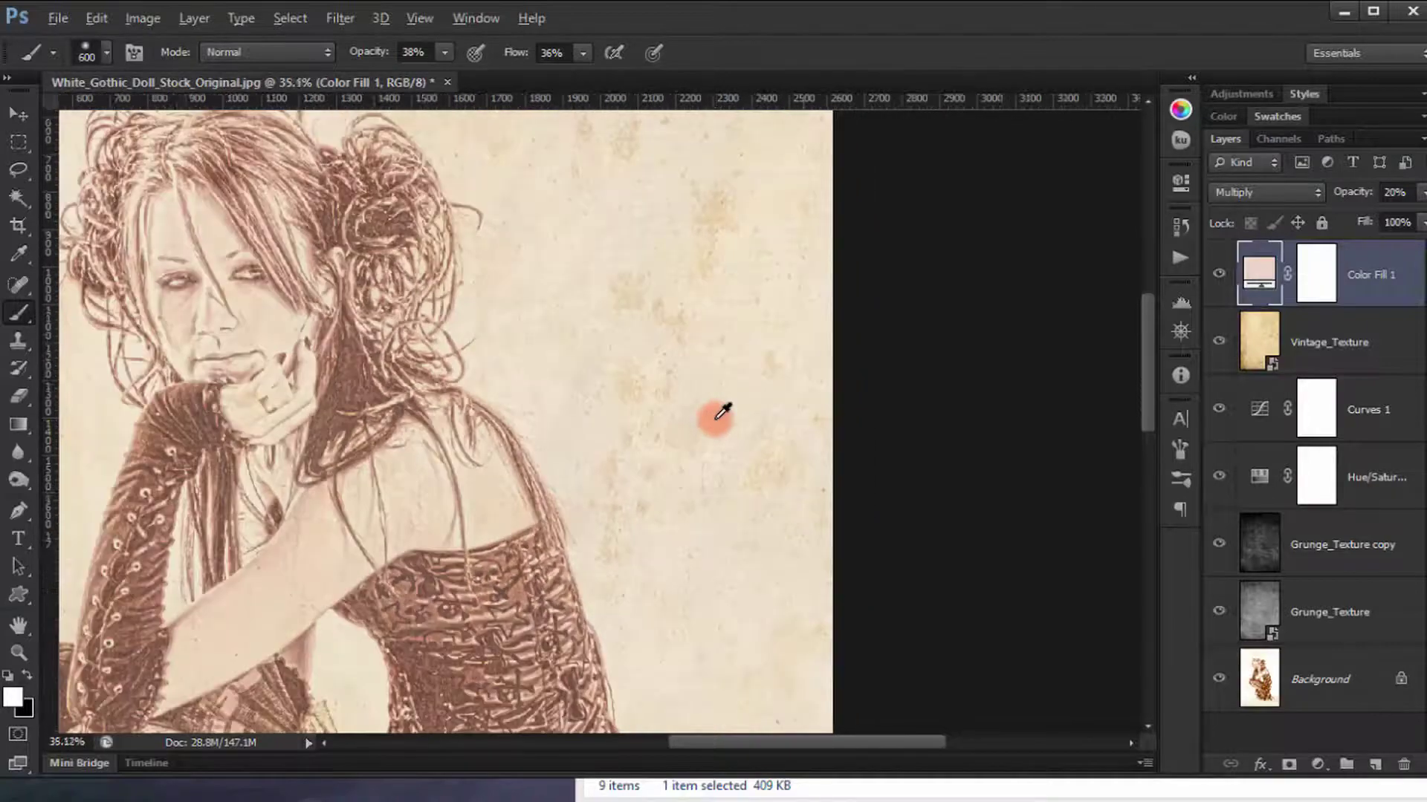
- Add a new empty layer above Color Fill 1 and set the Brush tool to 100% opacity and 40% flow
left_click_drag(666, 492, 736, 339)
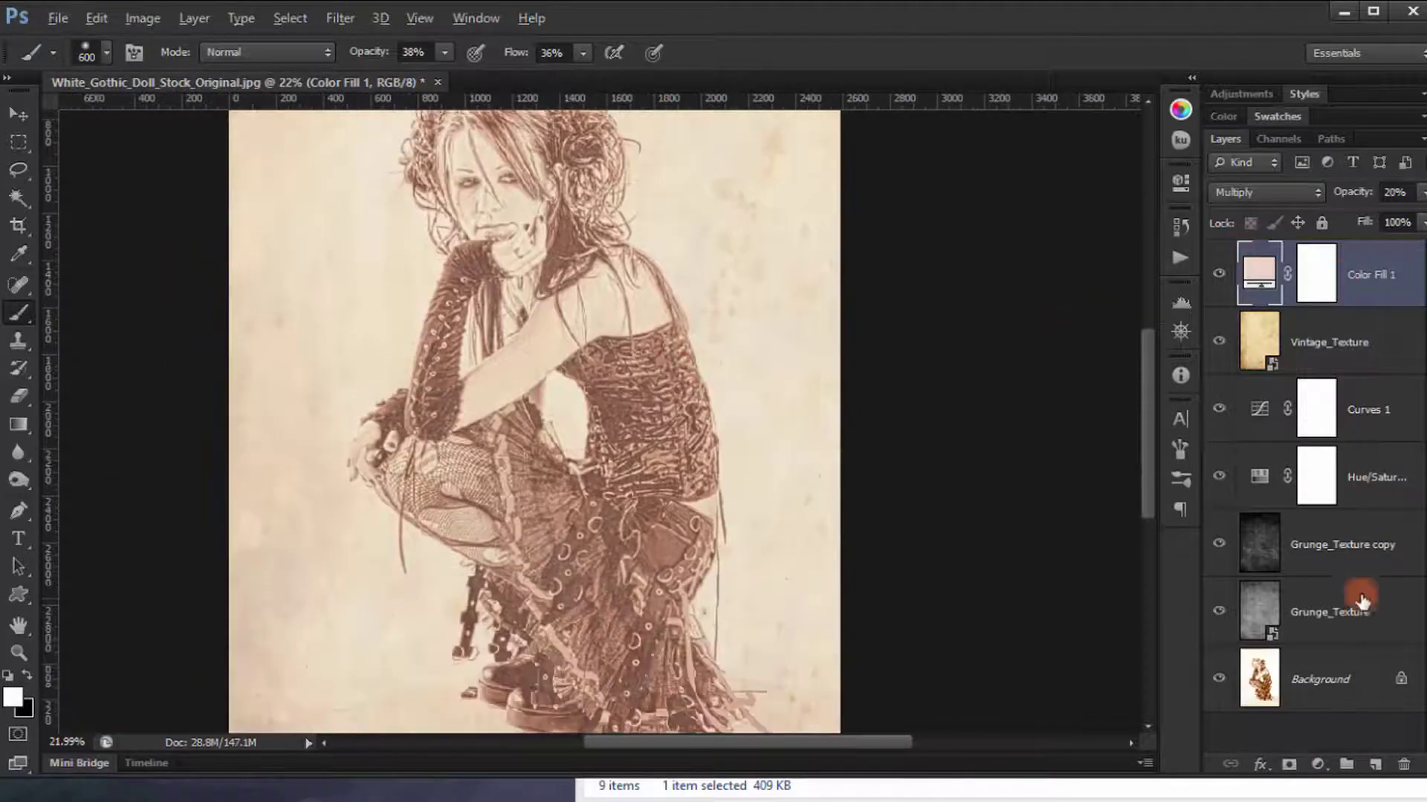
left_click(1375, 765)
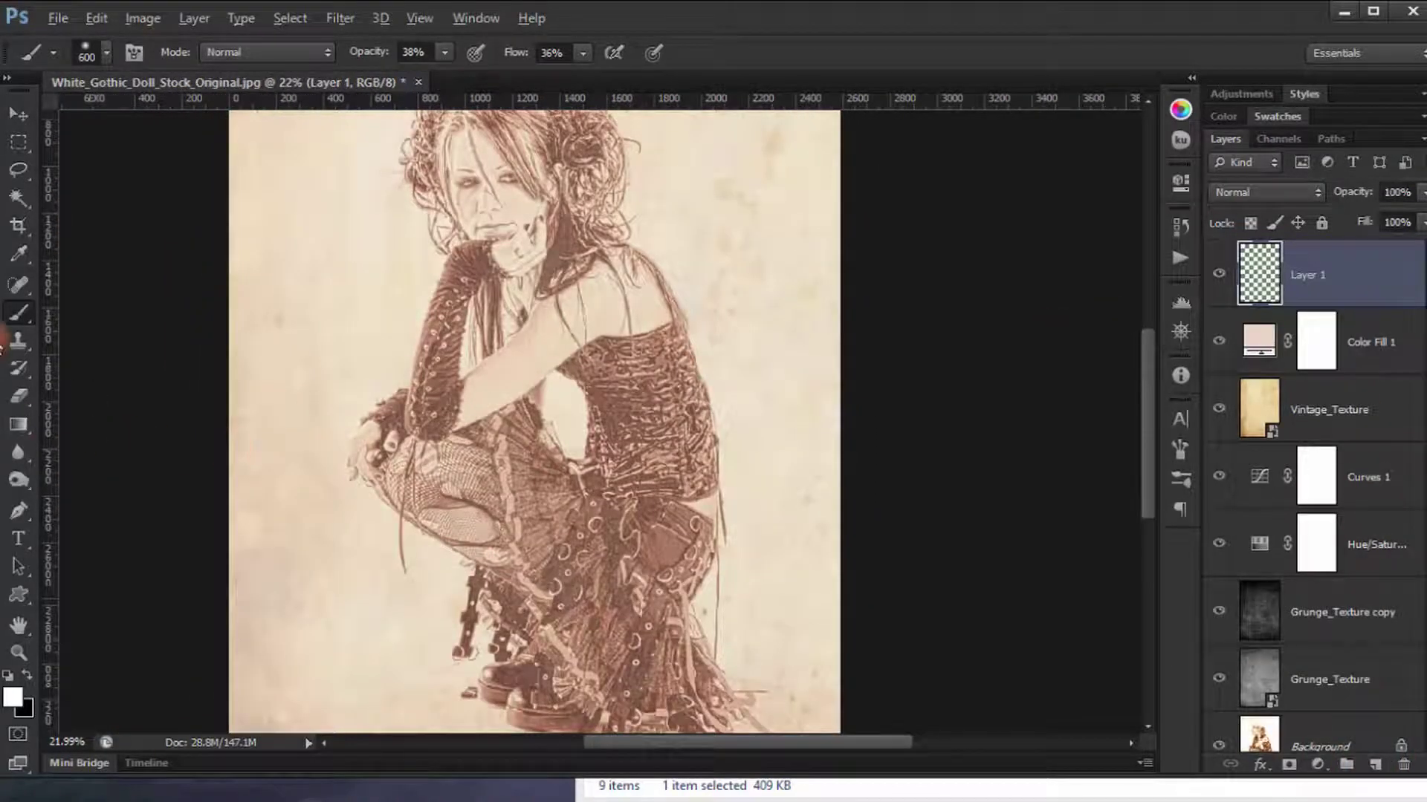
right_click(20, 321)
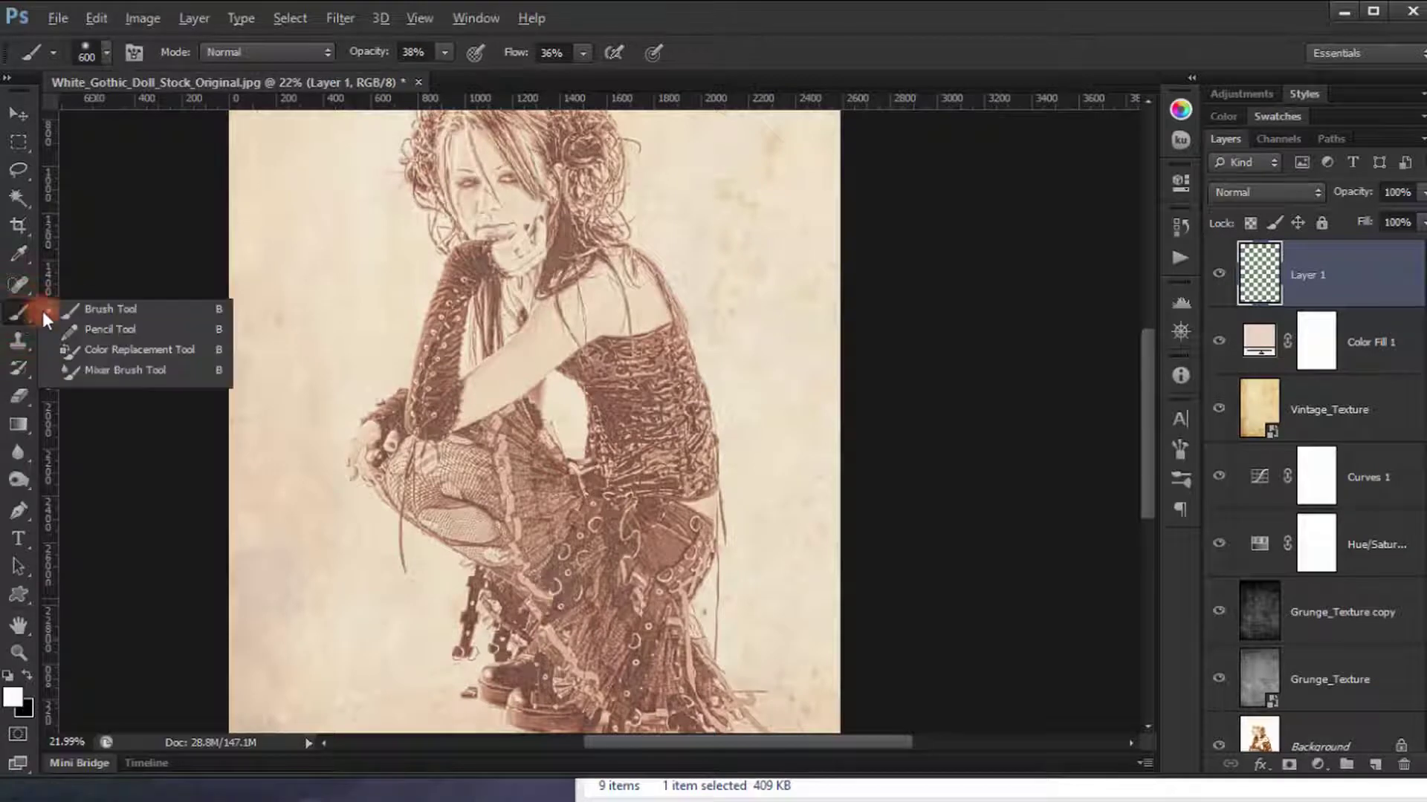
left_click(84, 307)
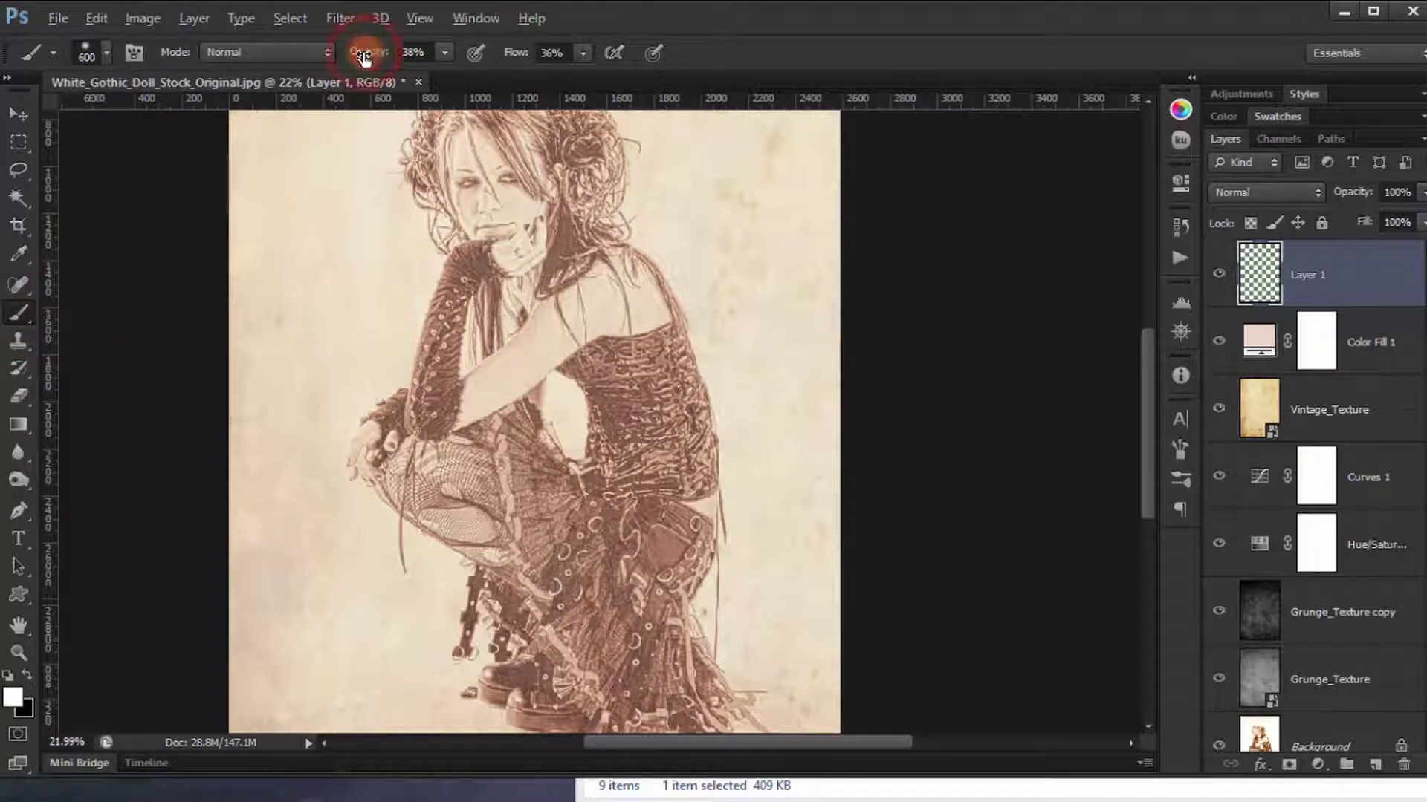
left_click_drag(364, 58, 733, 79)
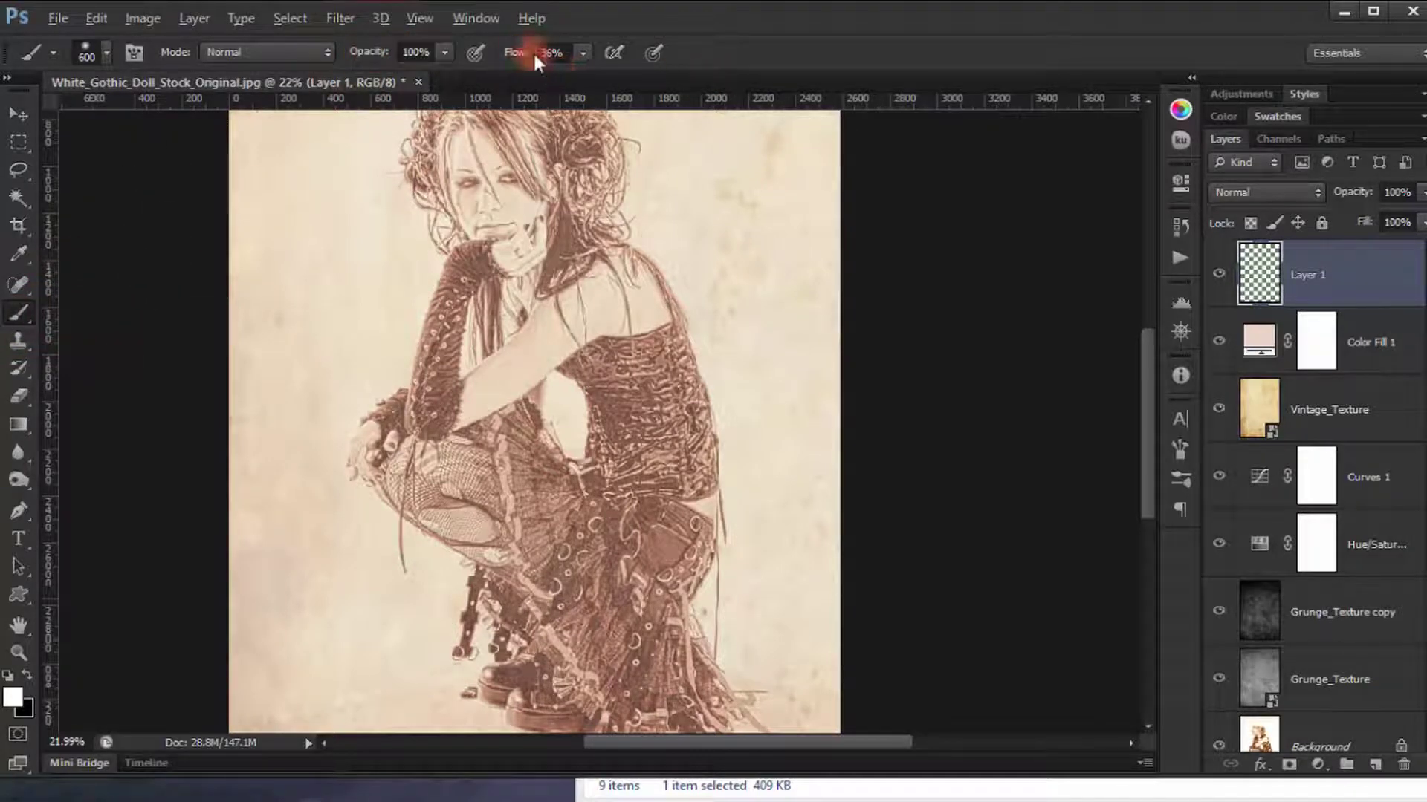
type("40")
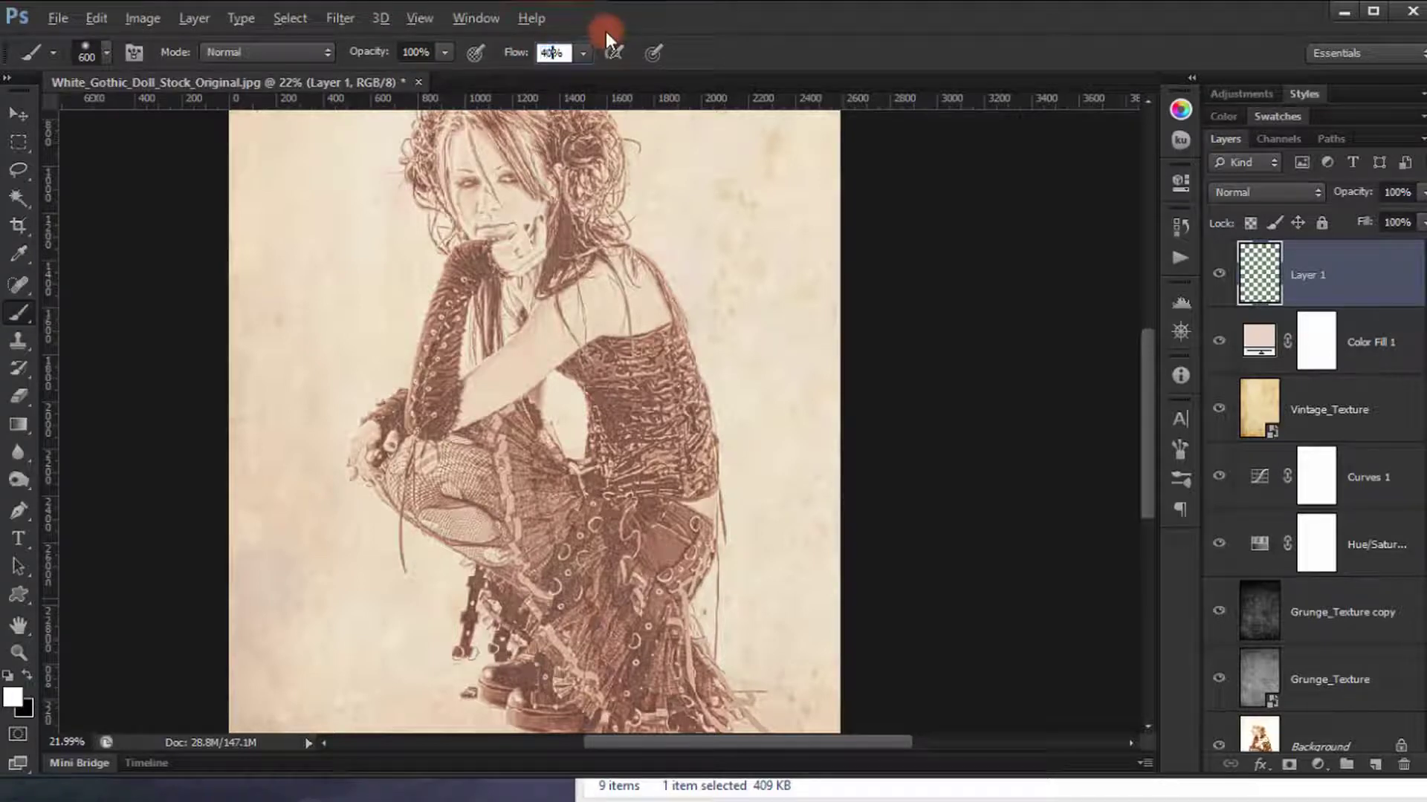
key("Return")
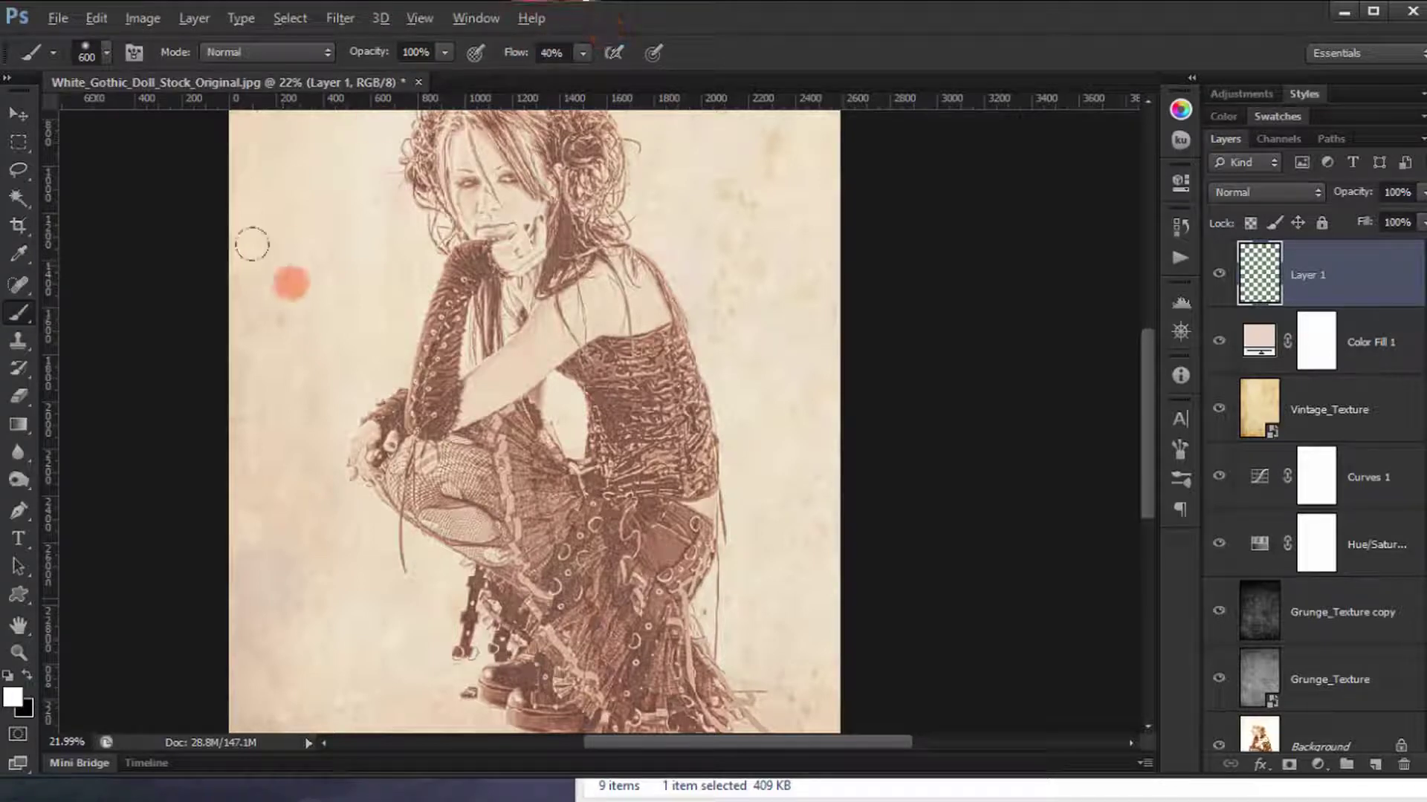
- Paint soft white on Layer 1 around all the canvas edges, fading inward toward the doll figure
left_click_drag(542, 398, 557, 375)
scroll(557, 375, "down", 4)
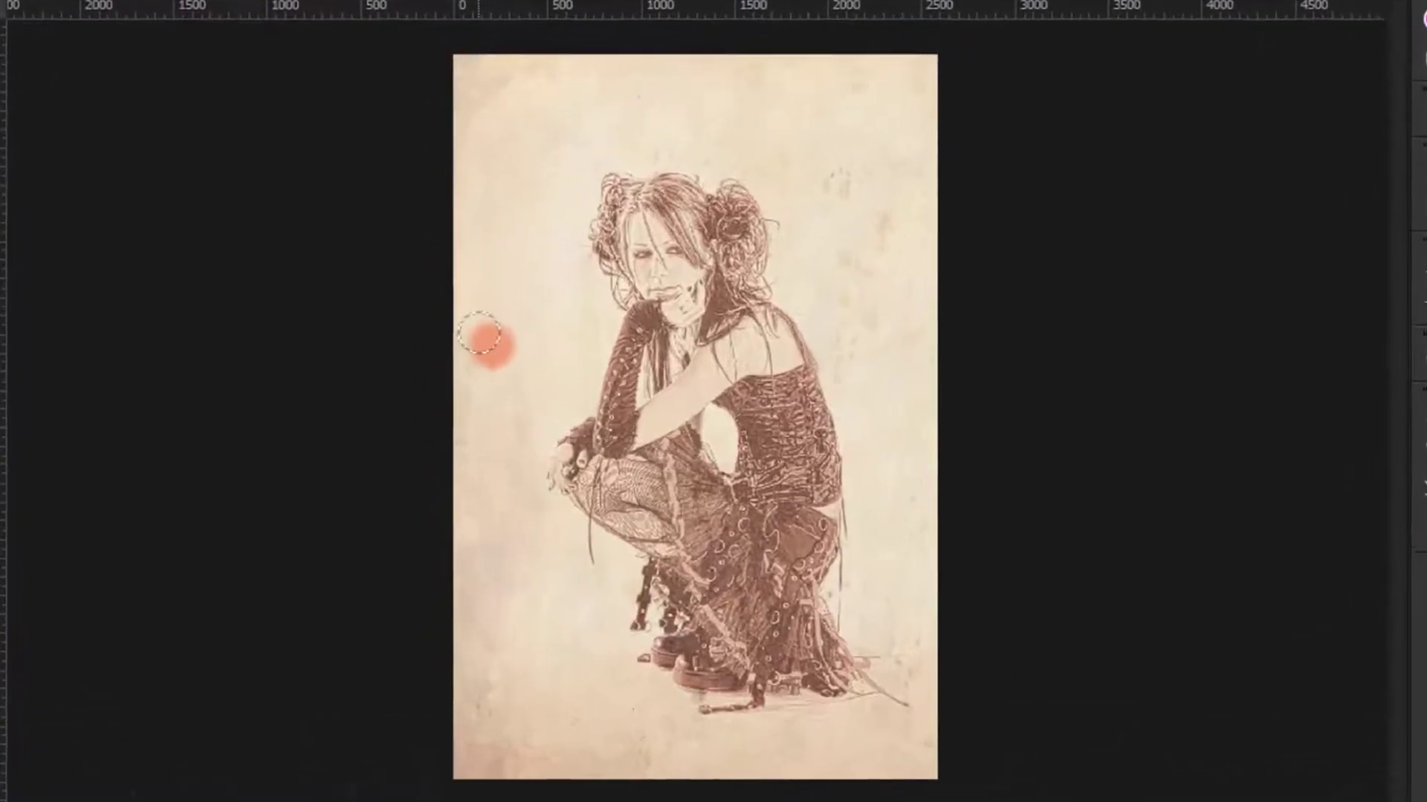
scroll(446, 361, "down", 3)
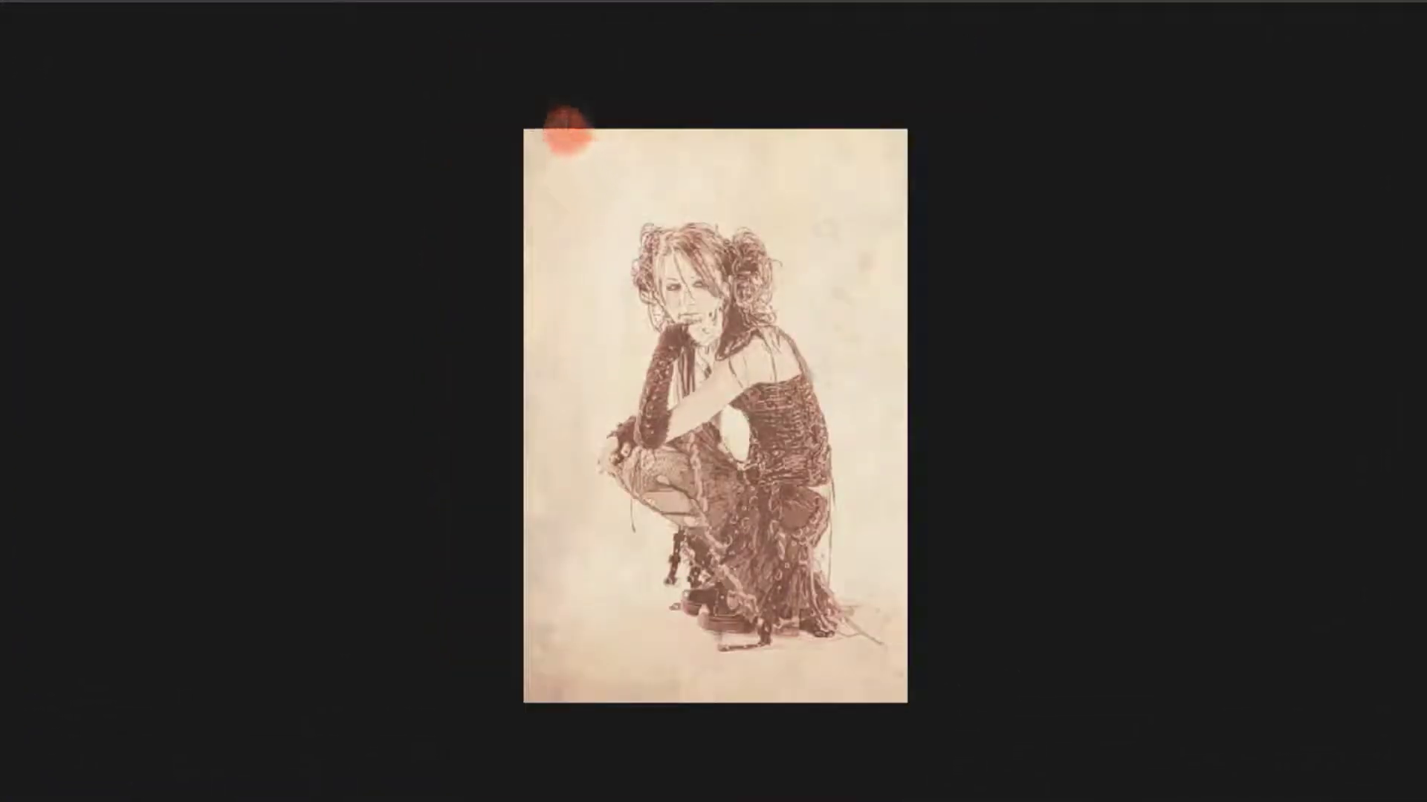
mouse_move(559, 128)
left_mouse_down()
mouse_move(471, 194)
mouse_move(541, 150)
mouse_move(769, 130)
left_mouse_up()
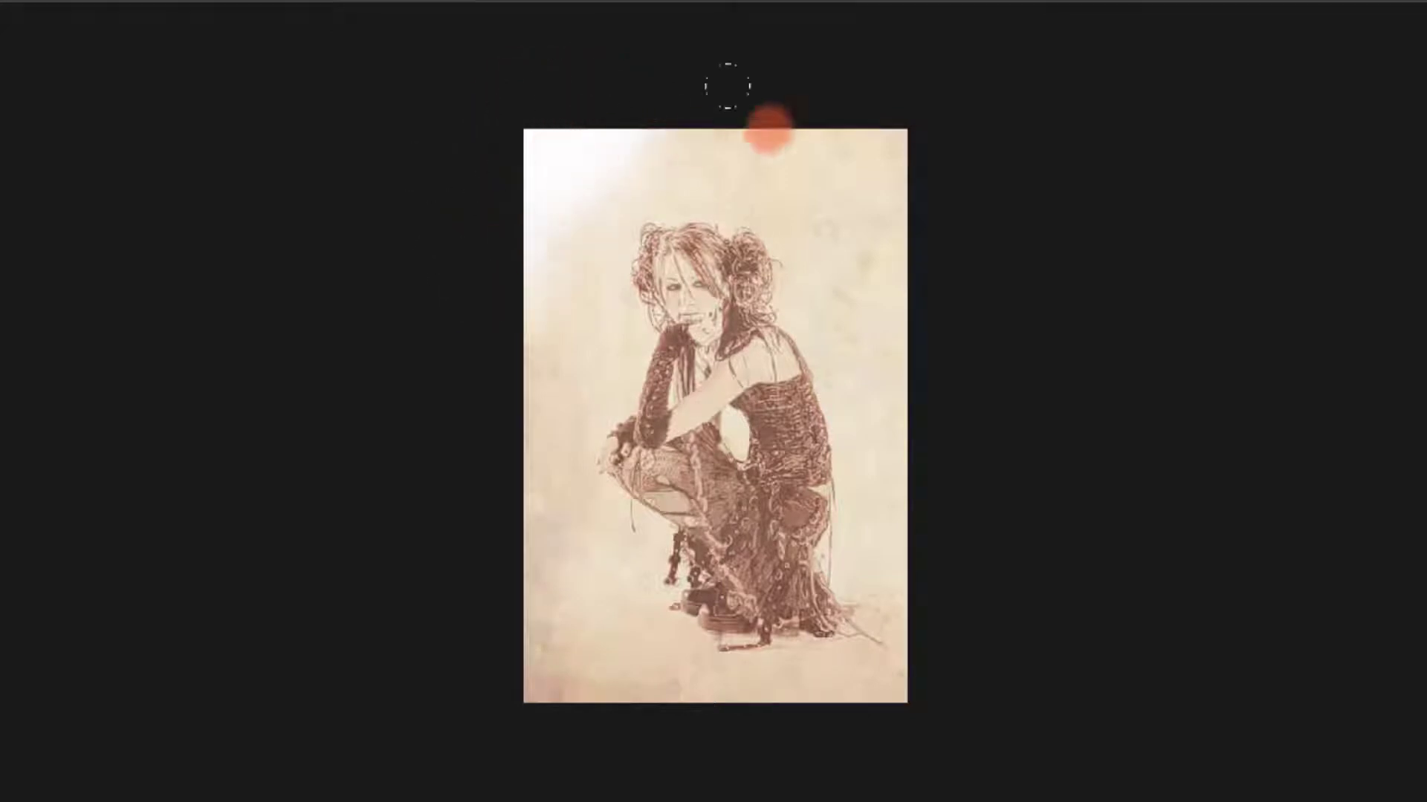
mouse_move(728, 85)
left_mouse_down()
mouse_move(493, 80)
mouse_move(815, 76)
mouse_move(933, 162)
mouse_move(887, 234)
mouse_move(908, 363)
mouse_move(908, 635)
mouse_move(891, 620)
mouse_move(921, 512)
mouse_move(878, 621)
mouse_move(884, 268)
mouse_move(761, 30)
mouse_move(795, 177)
mouse_move(484, 733)
mouse_move(544, 668)
mouse_move(510, 649)
mouse_move(560, 644)
mouse_move(432, 294)
mouse_move(473, 229)
left_mouse_up()
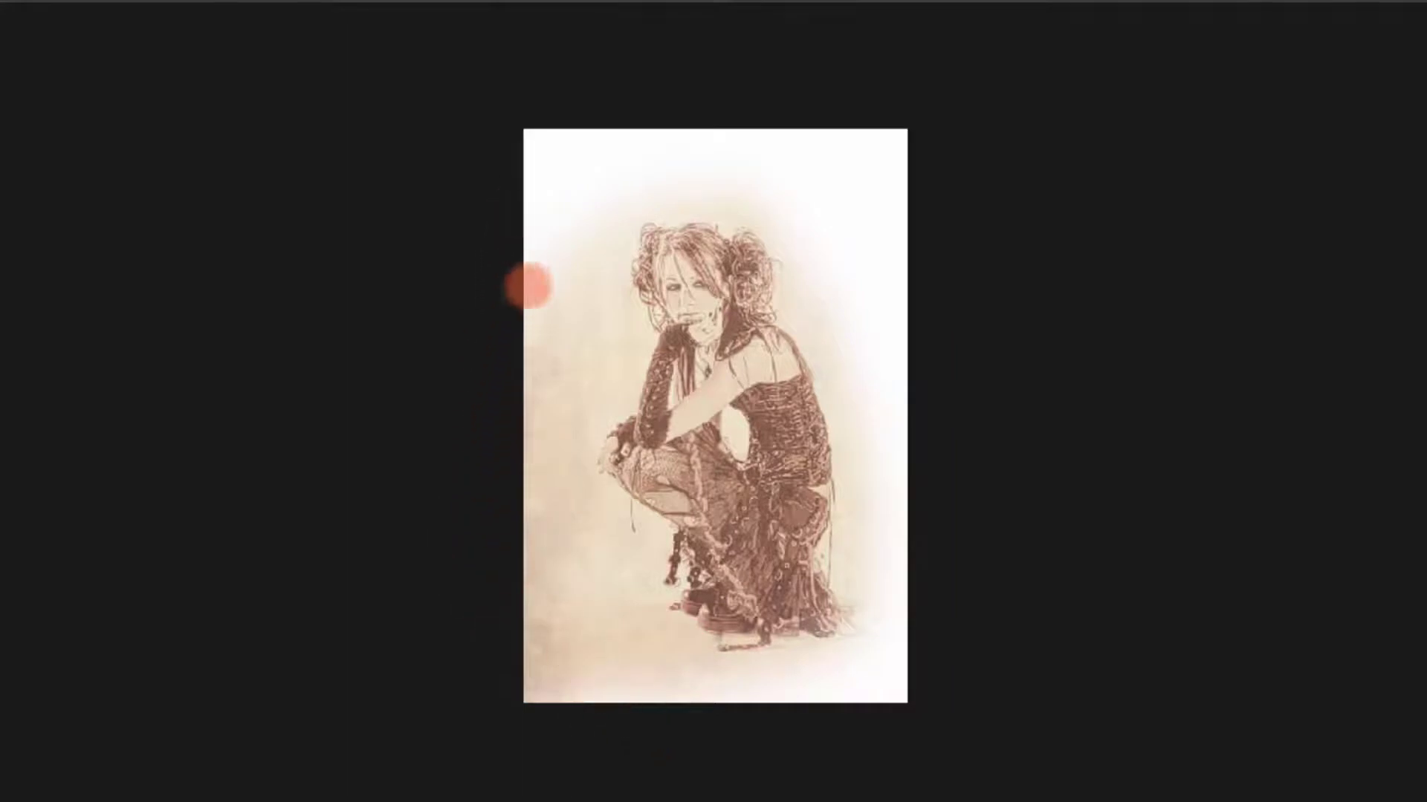
mouse_move(529, 286)
left_mouse_down()
mouse_move(500, 426)
mouse_move(679, 102)
mouse_move(831, 315)
mouse_move(713, 720)
mouse_move(647, 624)
mouse_move(856, 758)
mouse_move(847, 529)
mouse_move(620, 269)
mouse_move(847, 156)
mouse_move(739, 238)
mouse_move(755, 229)
left_mouse_up()
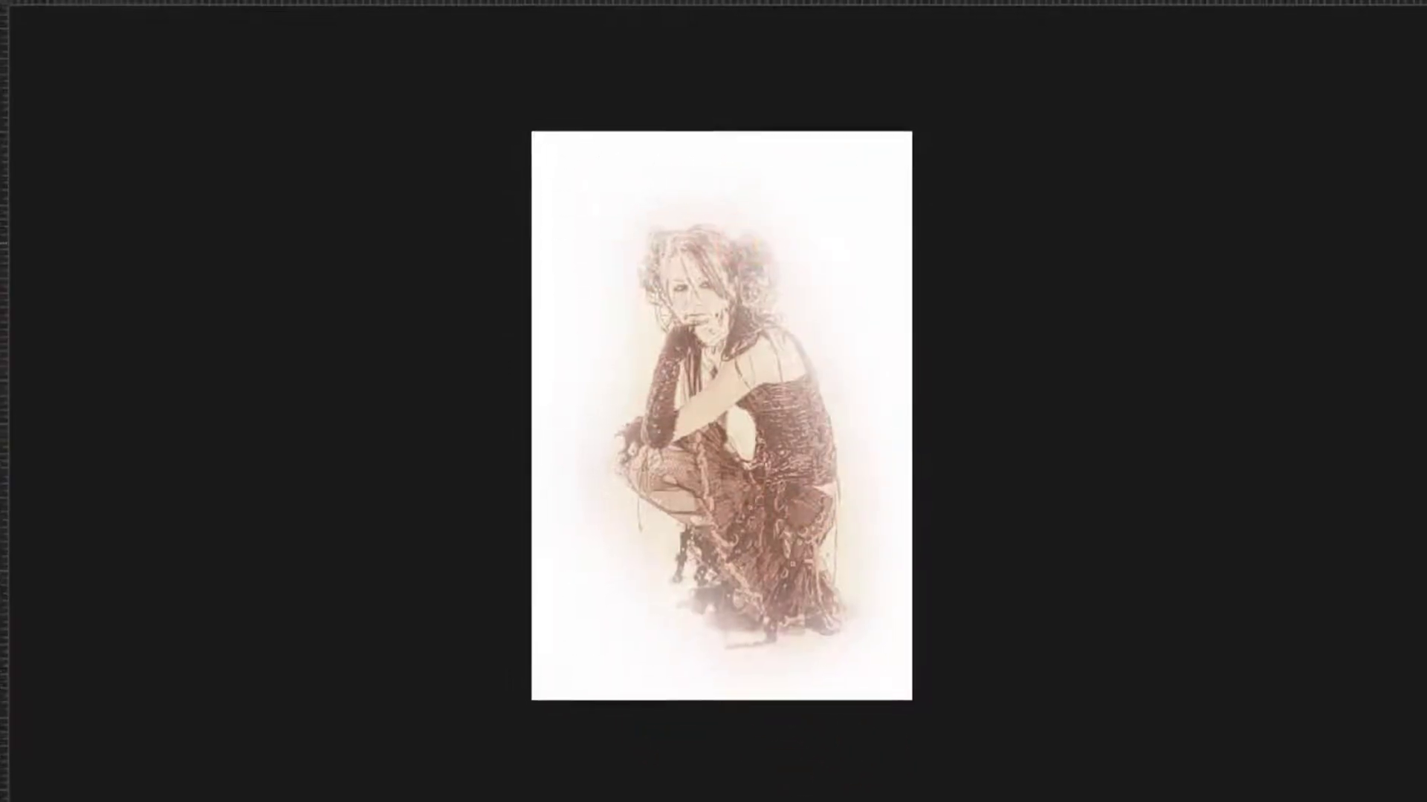
- Erase the white paint that covers the doll's face, hair, body and skirt on Layer 1
left_click(47, 385)
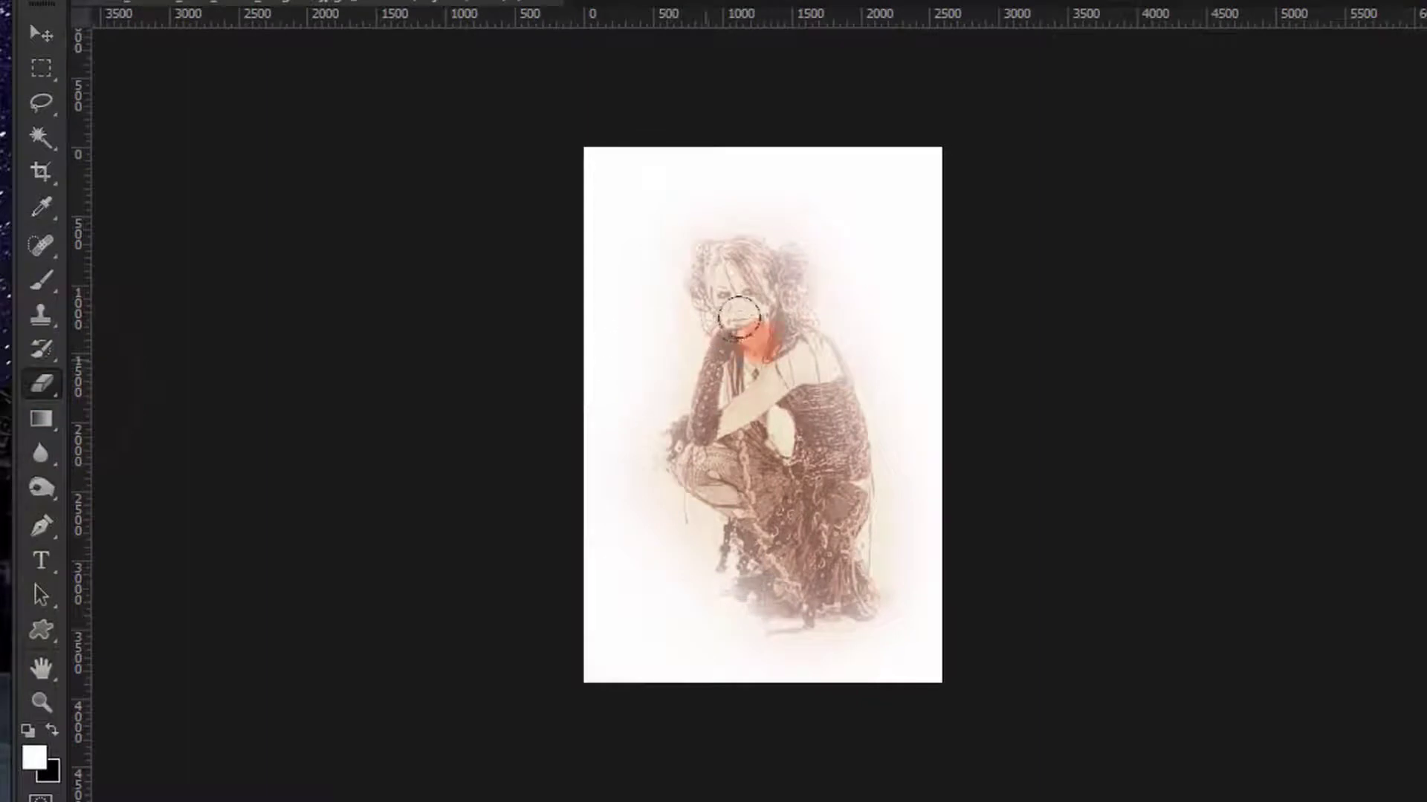
mouse_move(740, 317)
left_mouse_down()
mouse_move(752, 273)
mouse_move(709, 239)
mouse_move(733, 278)
mouse_move(734, 258)
mouse_move(747, 316)
mouse_move(778, 342)
mouse_move(743, 251)
mouse_move(770, 379)
mouse_move(758, 302)
mouse_move(767, 332)
left_mouse_up()
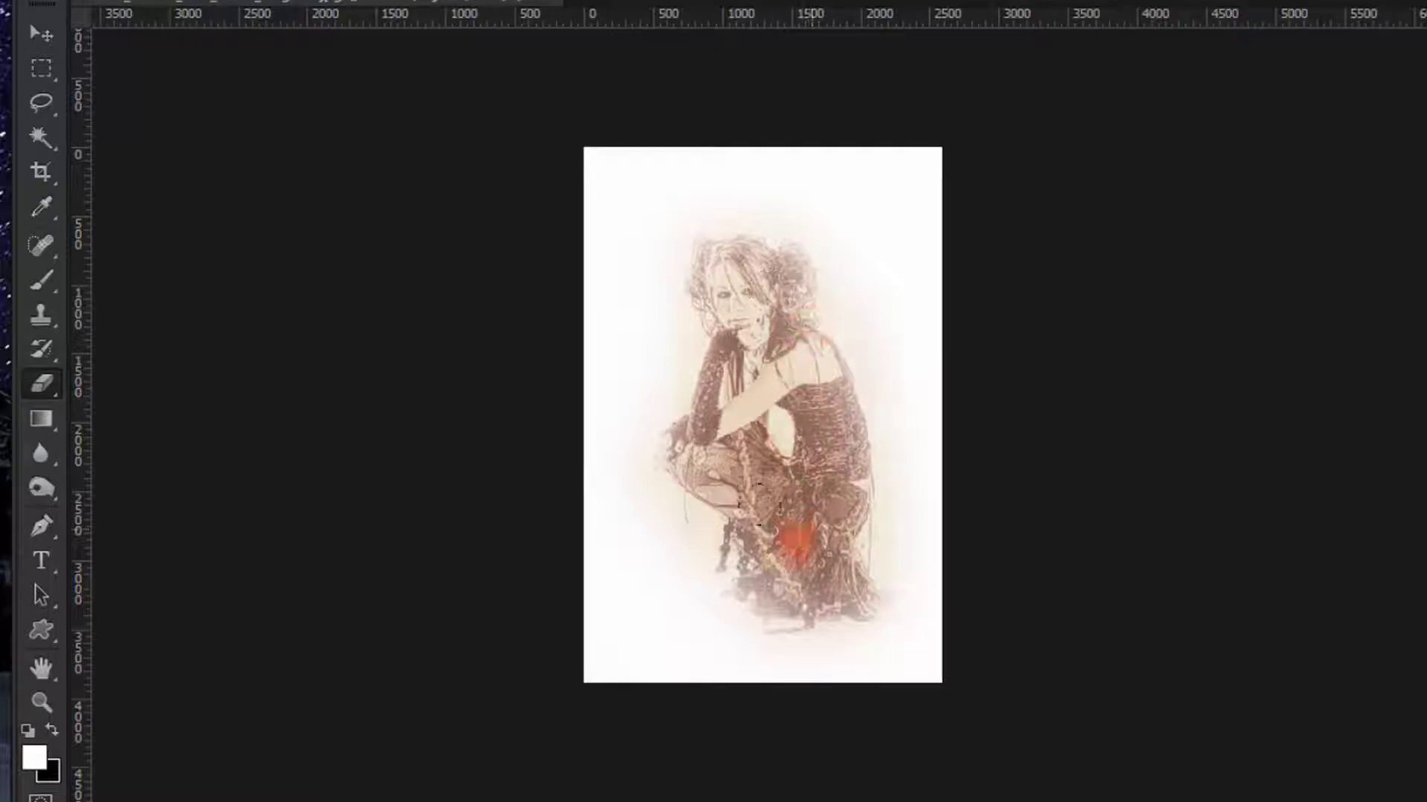
mouse_move(759, 504)
left_mouse_down()
mouse_move(730, 541)
mouse_move(701, 505)
mouse_move(715, 531)
left_mouse_up()
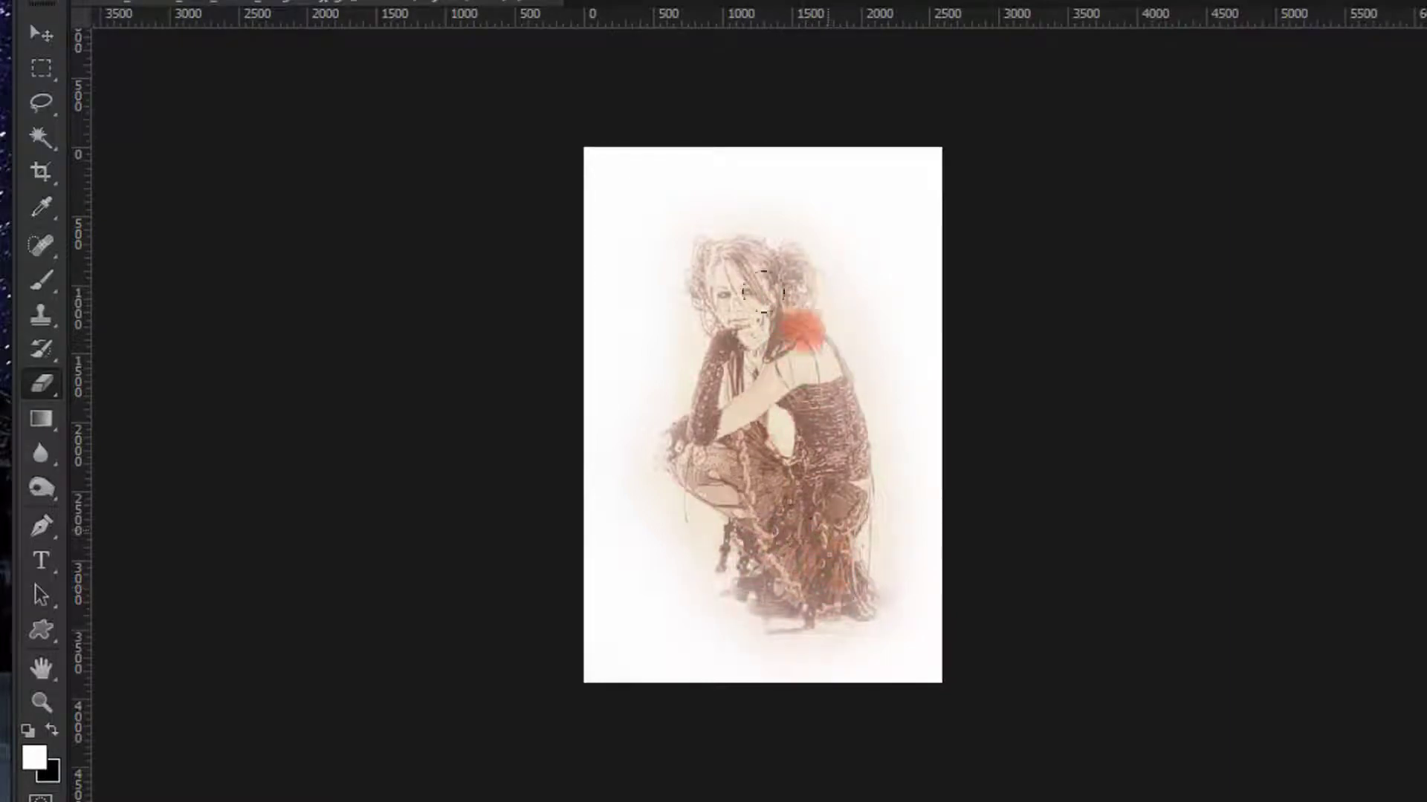
mouse_move(763, 292)
left_mouse_down()
mouse_move(735, 210)
mouse_move(684, 280)
mouse_move(694, 233)
mouse_move(641, 418)
mouse_move(659, 541)
mouse_move(773, 475)
mouse_move(691, 213)
mouse_move(847, 572)
left_mouse_up()
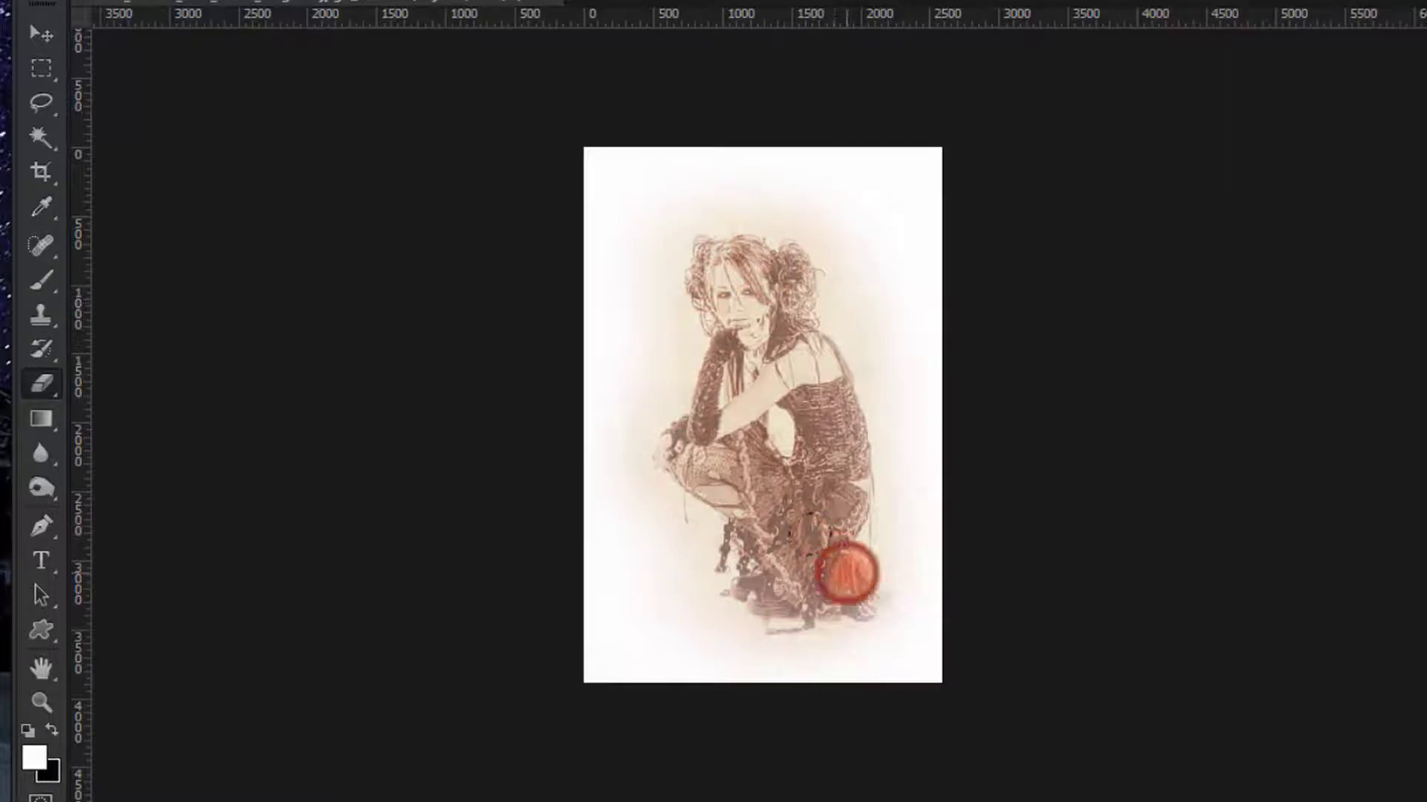
left_click(858, 600)
- Set Layer 1's blend mode to Saturation and its opacity to 30%
key("ctrl+0")
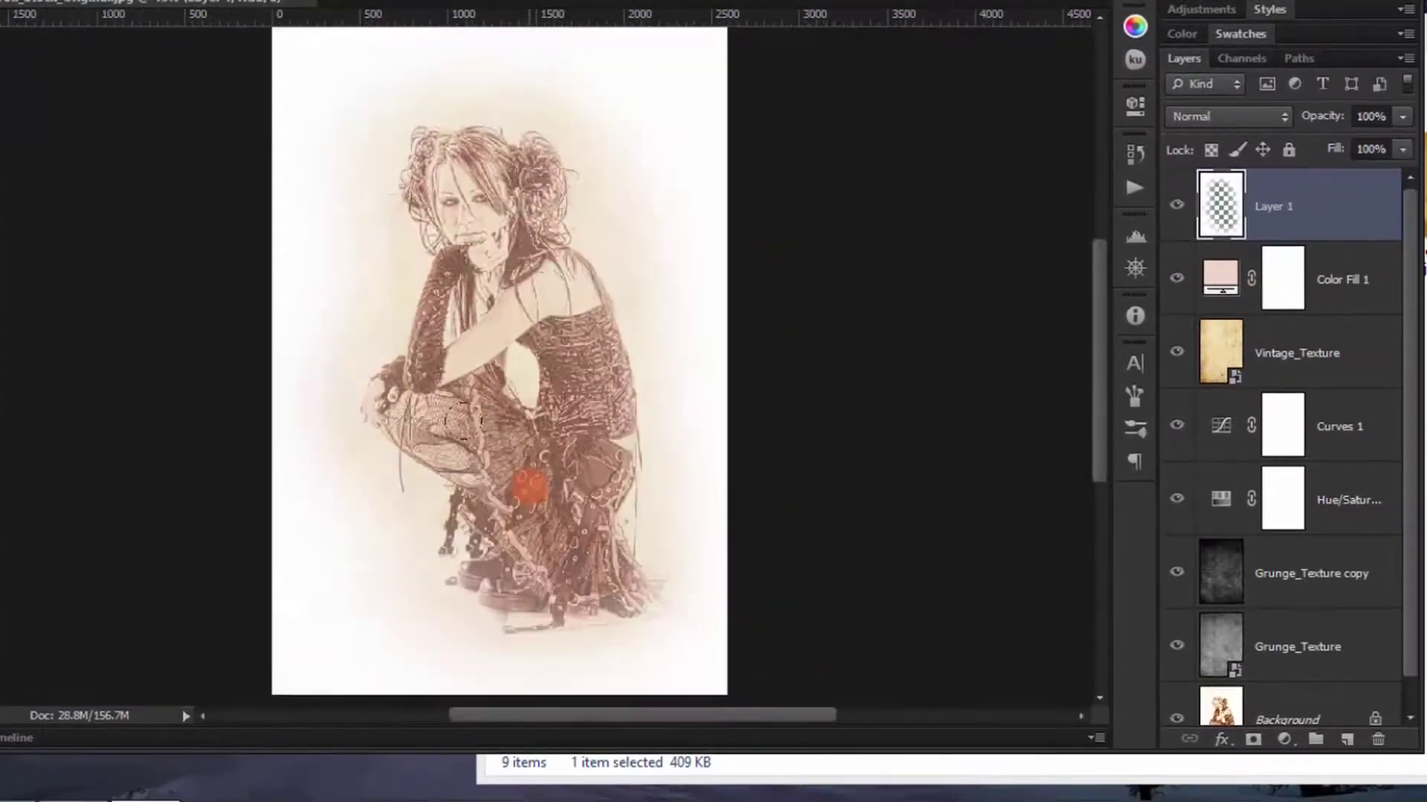
scroll(531, 487, "up", 2)
scroll(616, 357, "down", 2)
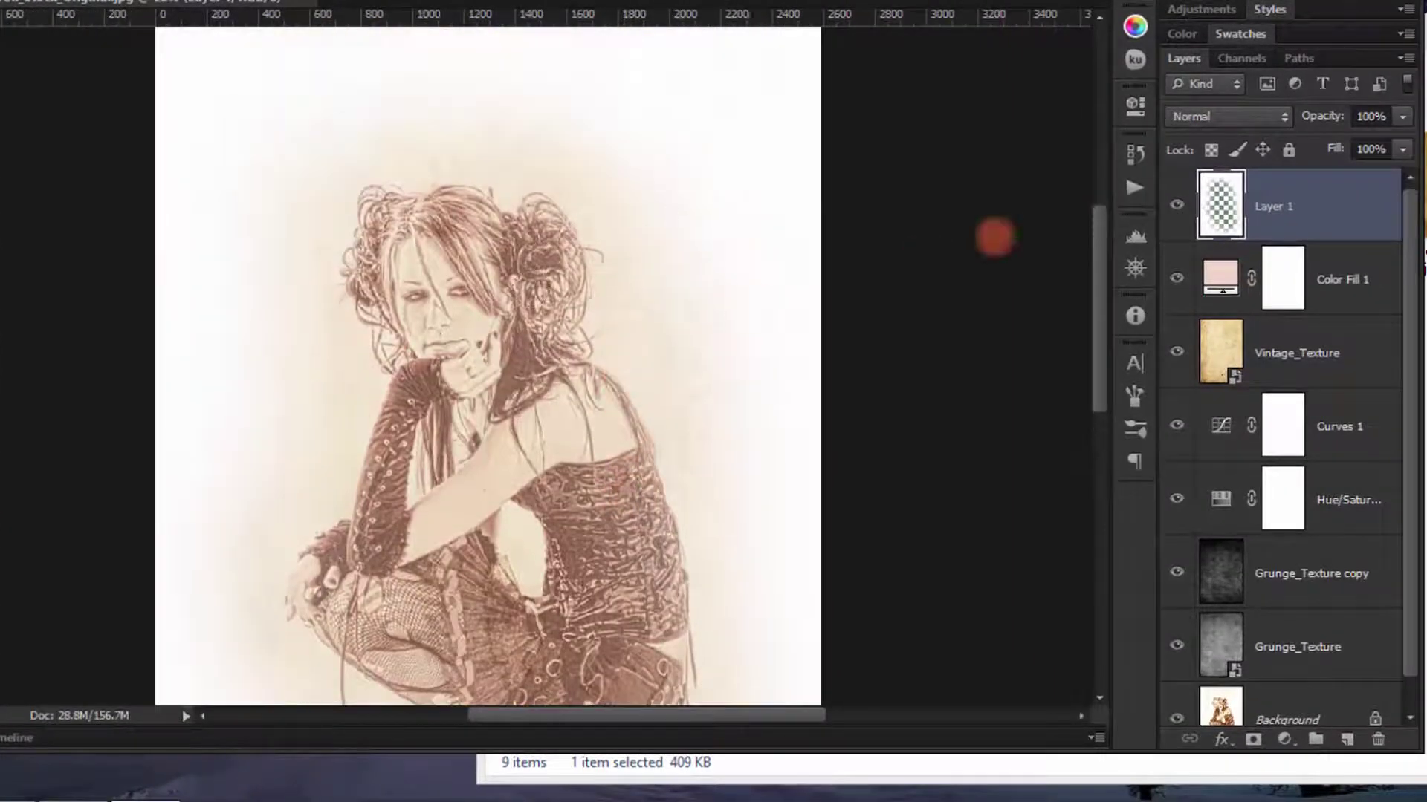
left_click(1215, 114)
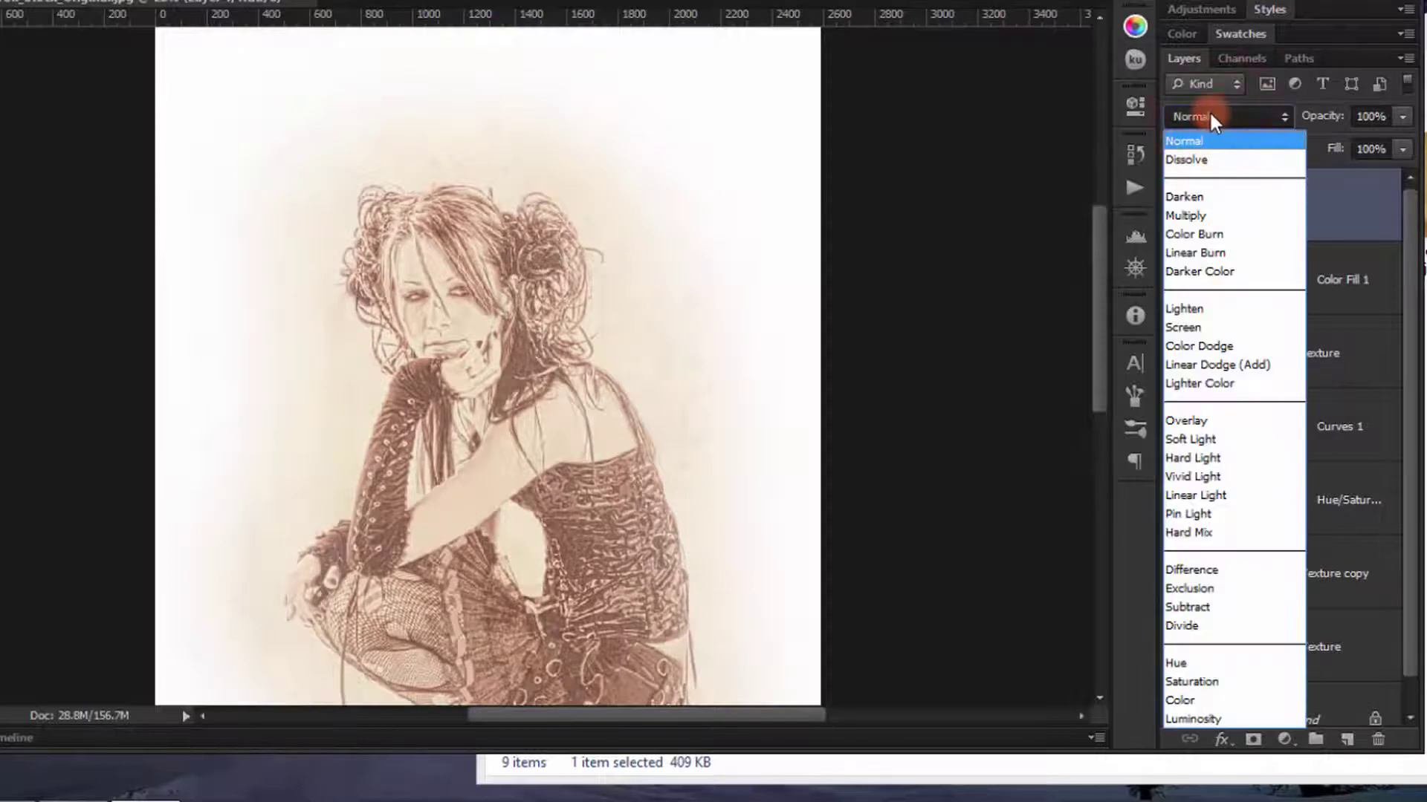
left_click(1189, 683)
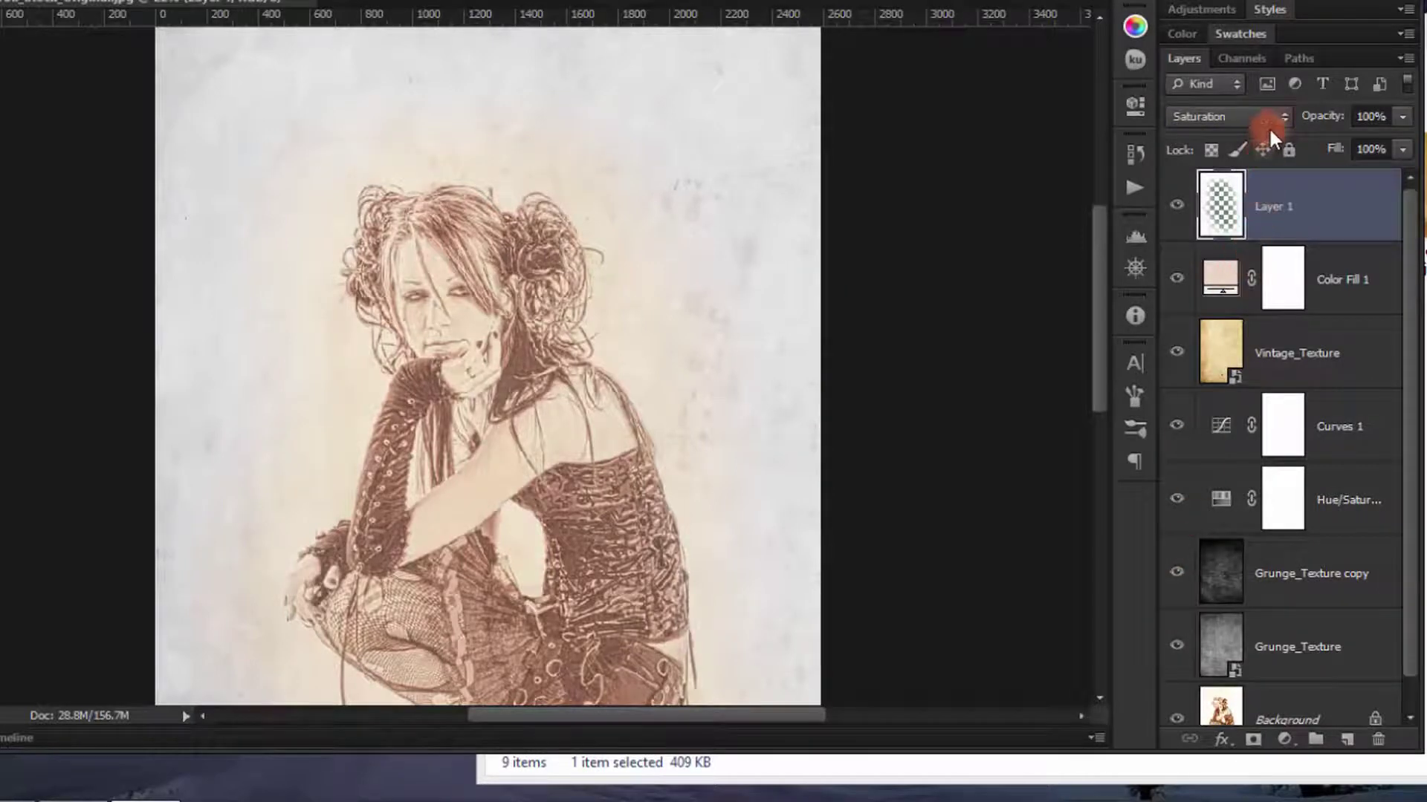
left_click_drag(1293, 117, 1286, 121)
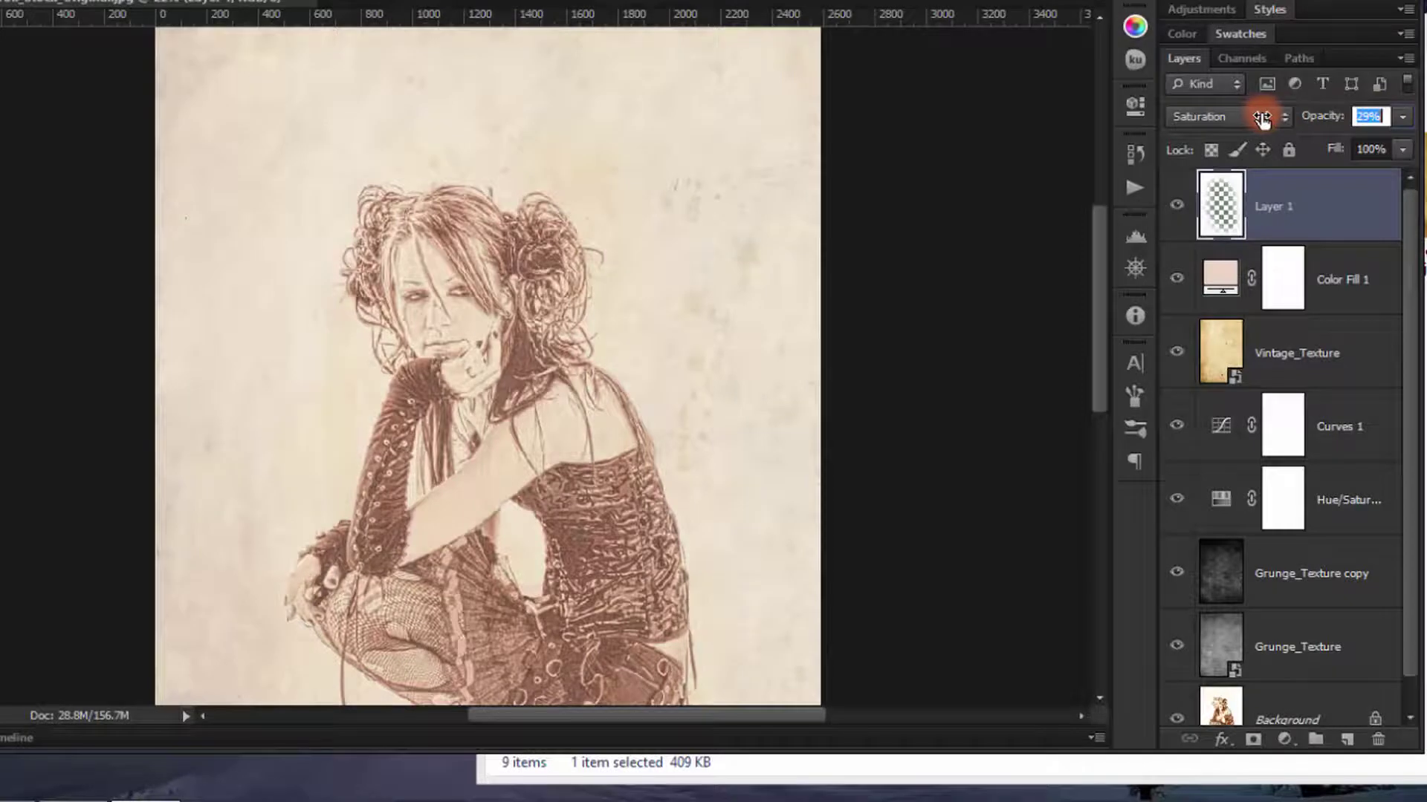
left_click(1371, 119)
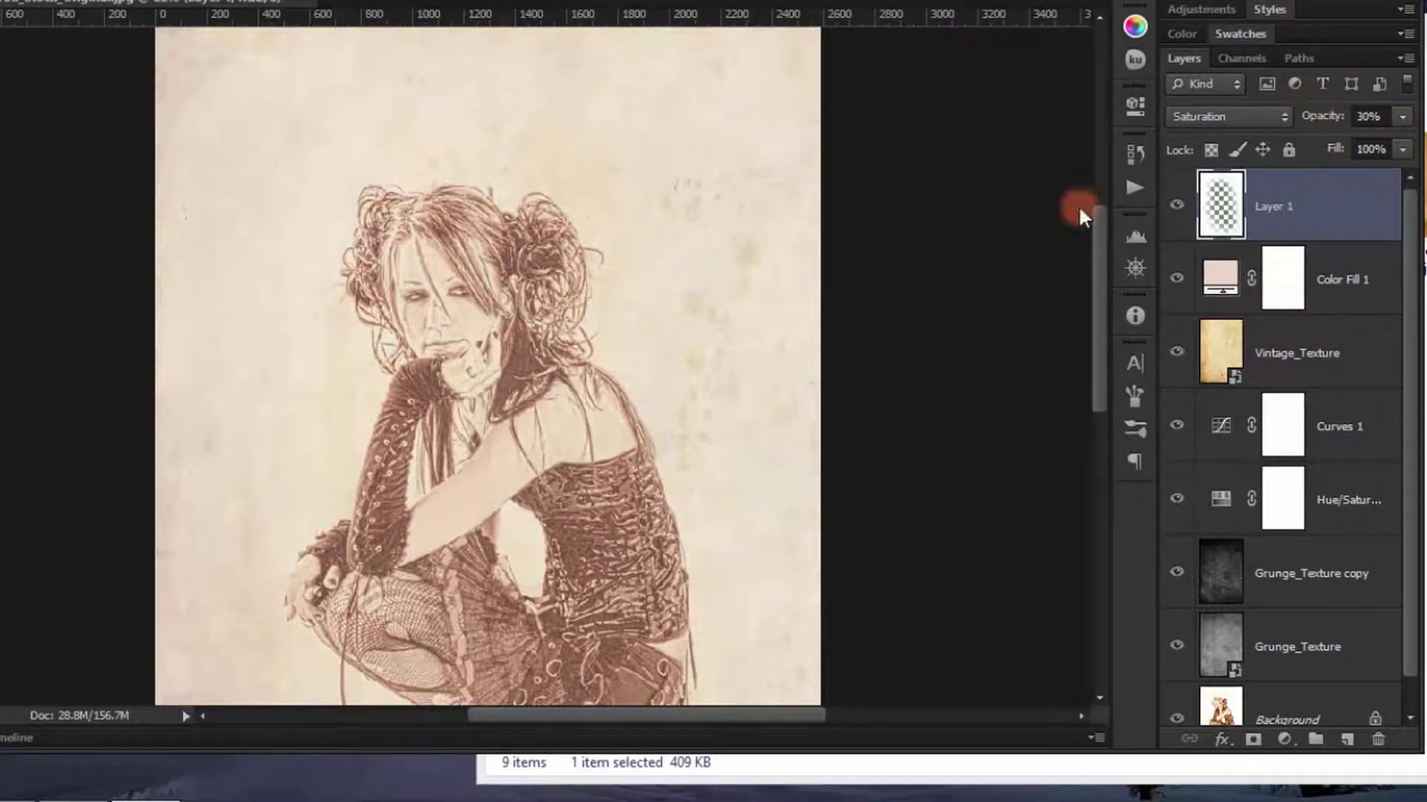
- Compare the background beside the doll's hair with Layer 1 hidden and shown
left_click_drag(420, 338, 517, 245)
left_click_drag(662, 282, 433, 379)
left_click(1174, 210)
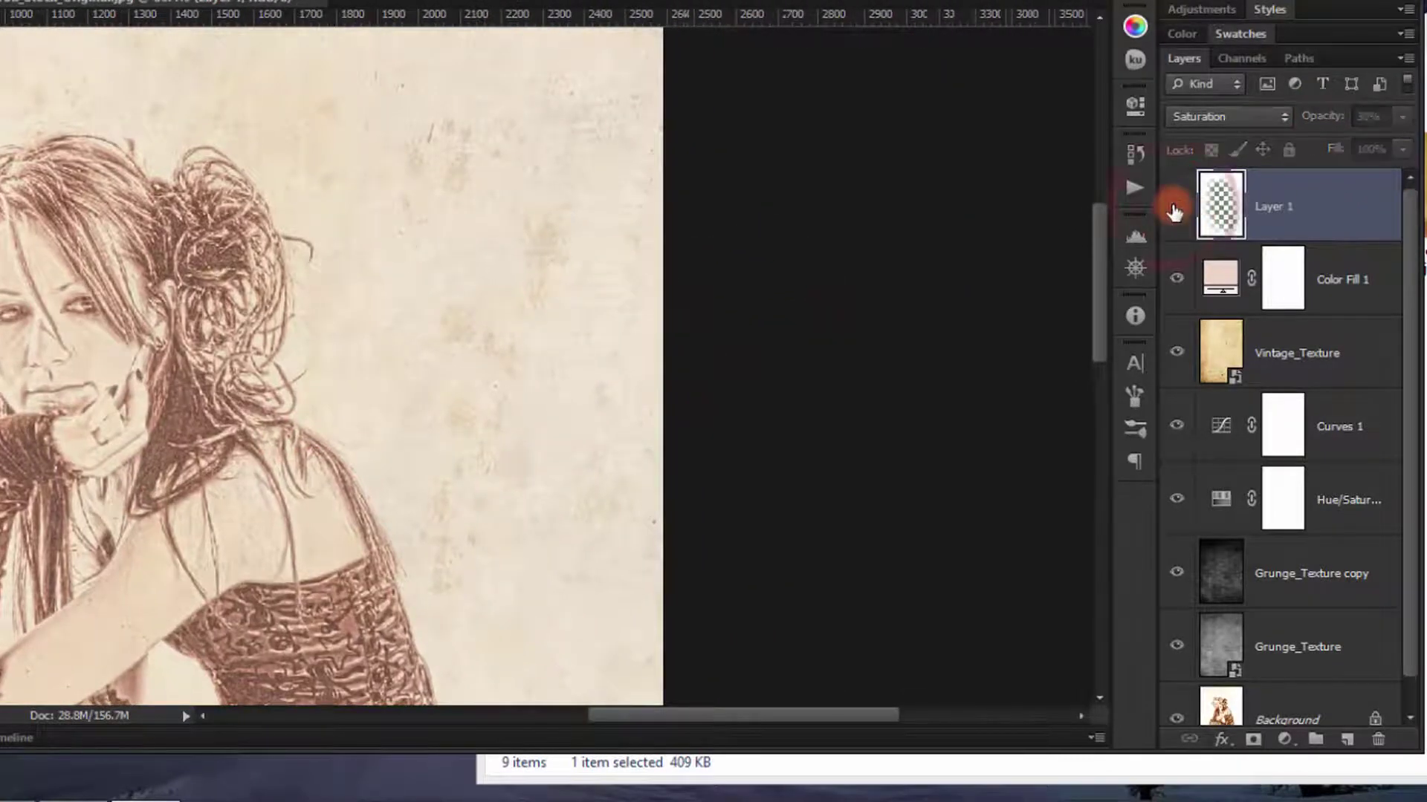
left_click(1174, 210)
left_click_drag(567, 293, 727, 276)
left_click(1179, 210)
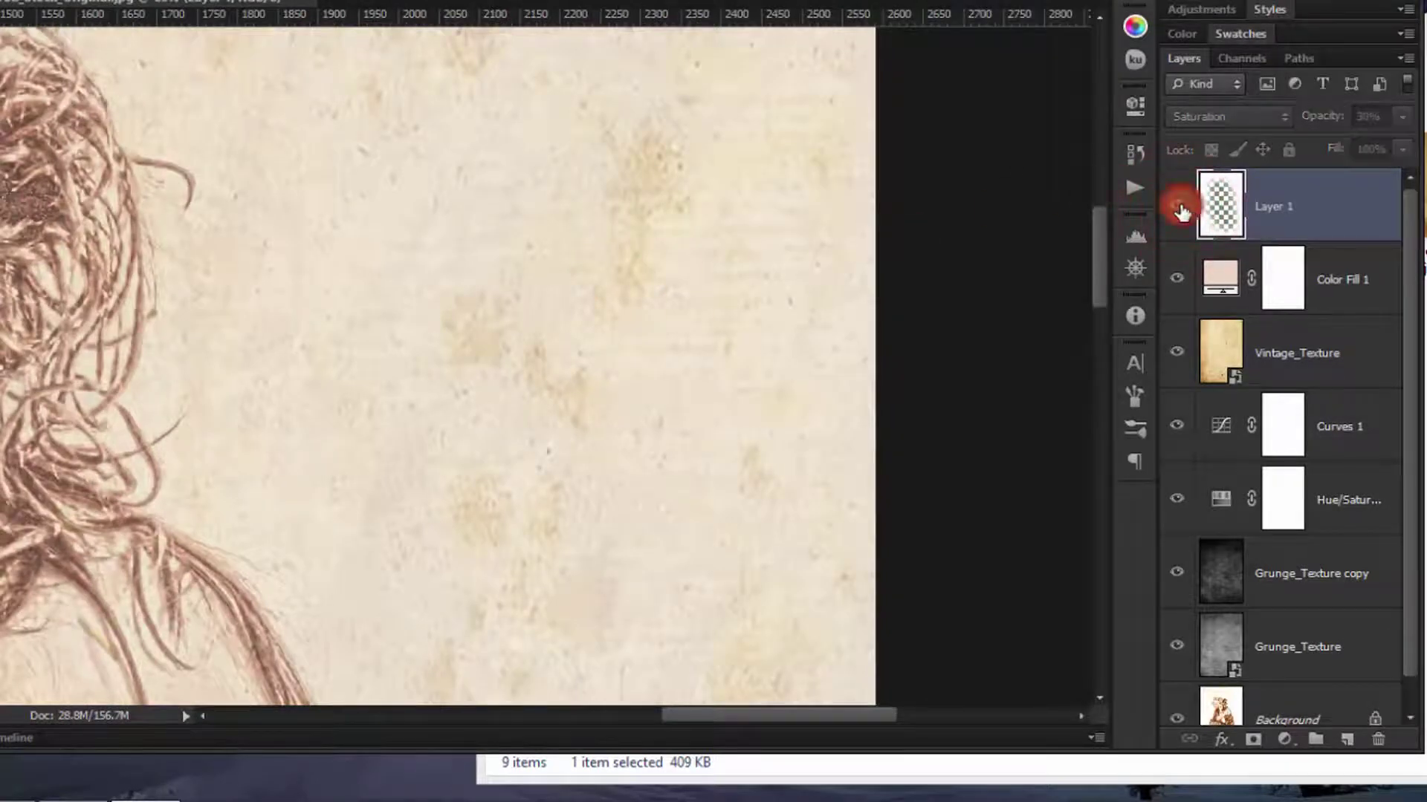
left_click(1178, 210)
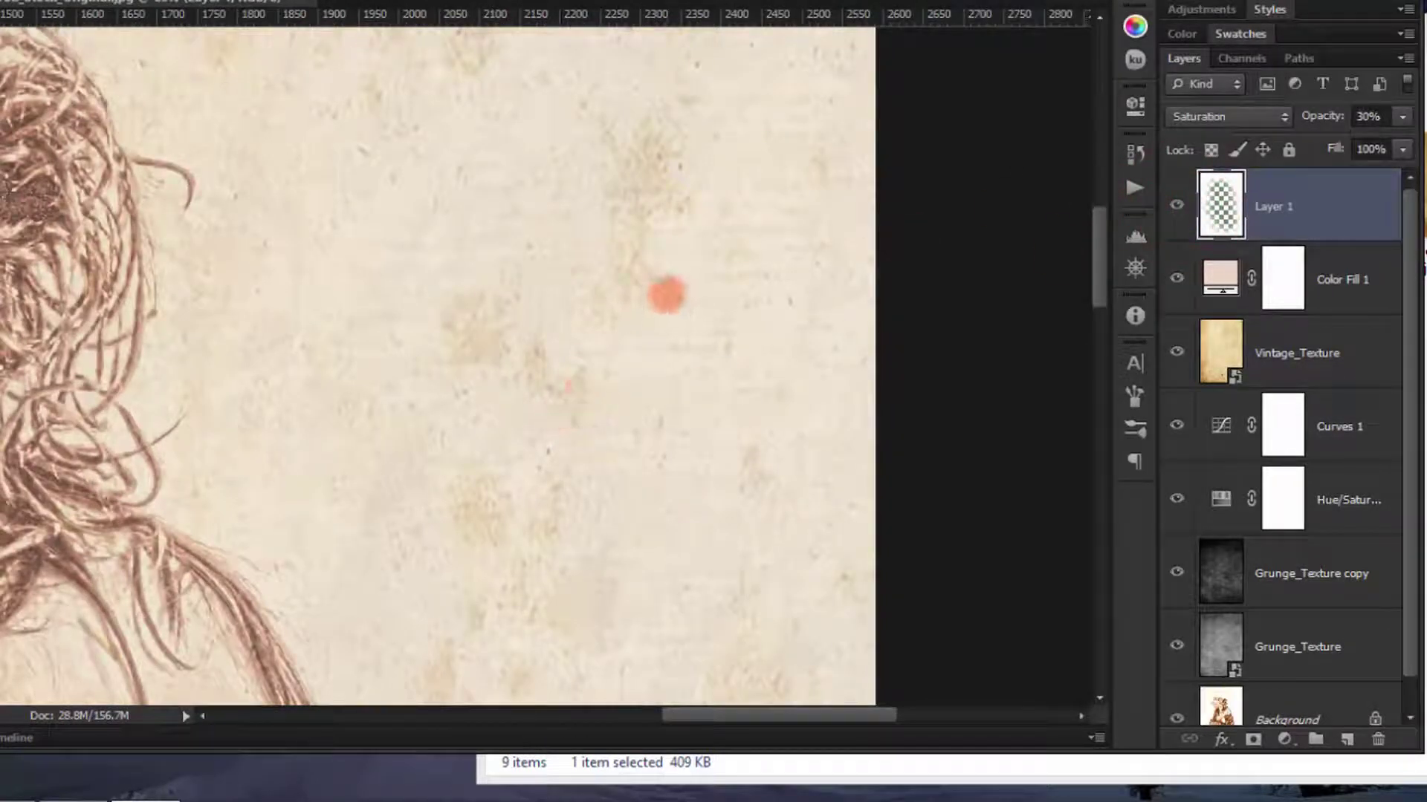
- Touch up Layer 1 with brush dabs over the yellowish stains in the background beside the doll's hair
left_click(665, 305)
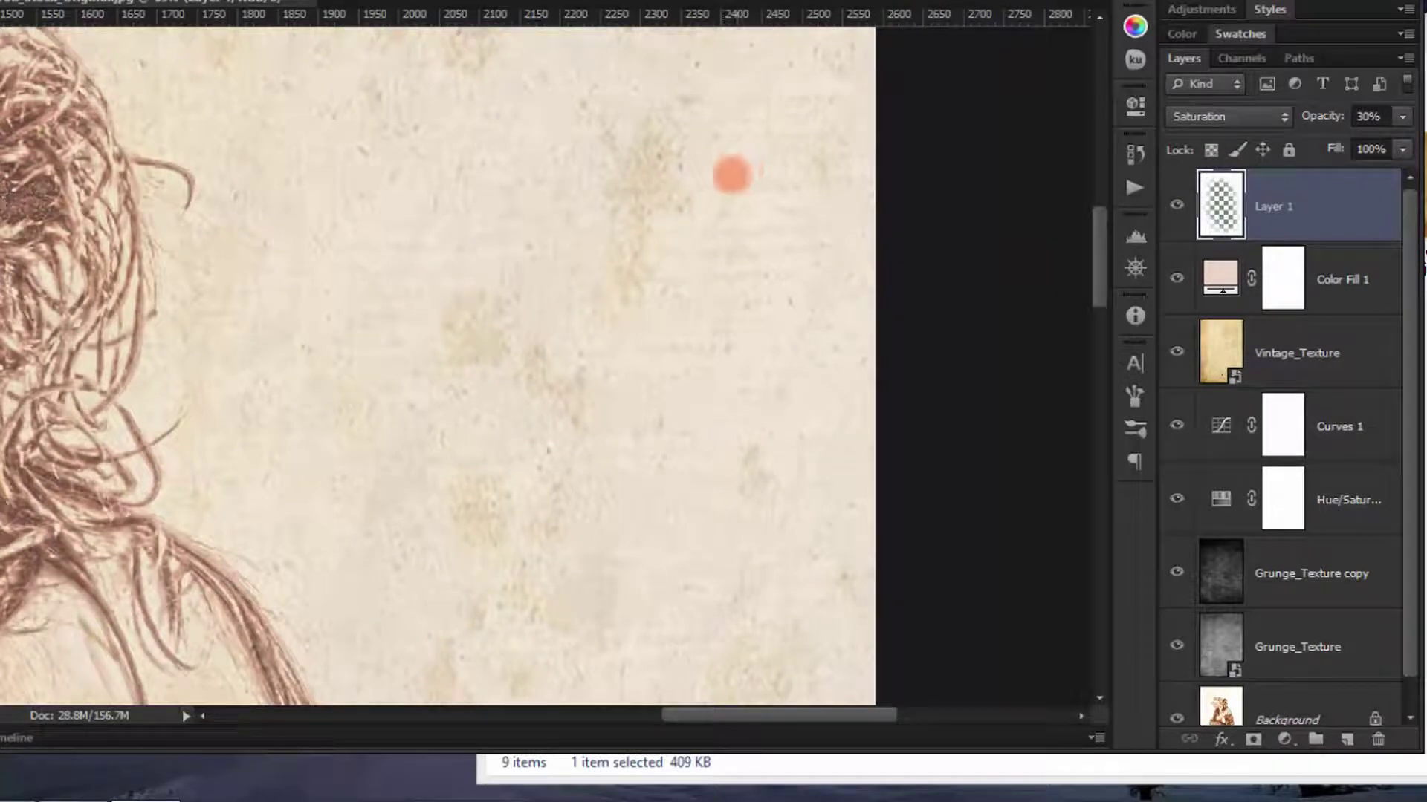
left_click(630, 265)
left_click(663, 366)
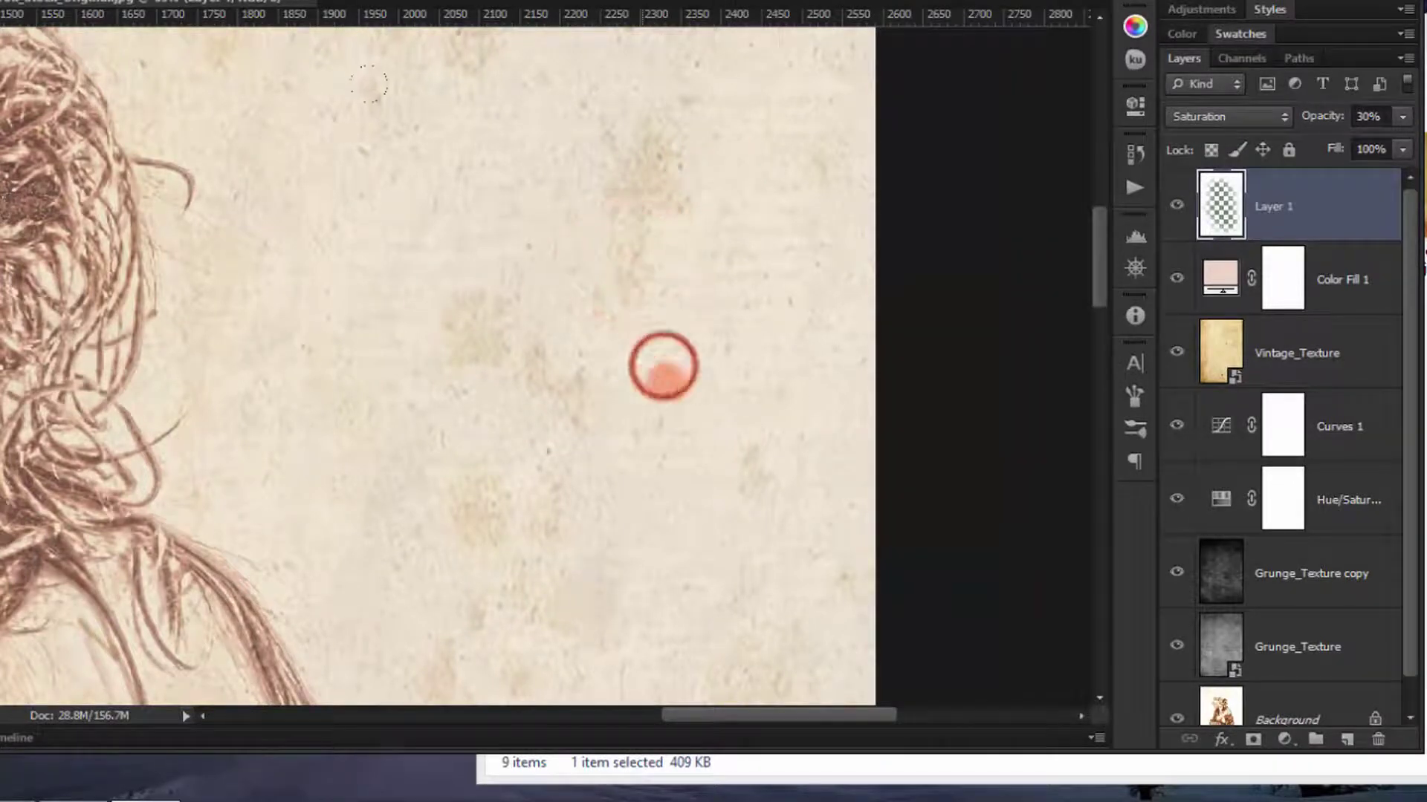
left_click(641, 297)
left_click(657, 403)
left_click(630, 334)
left_click(664, 406)
left_click(707, 223)
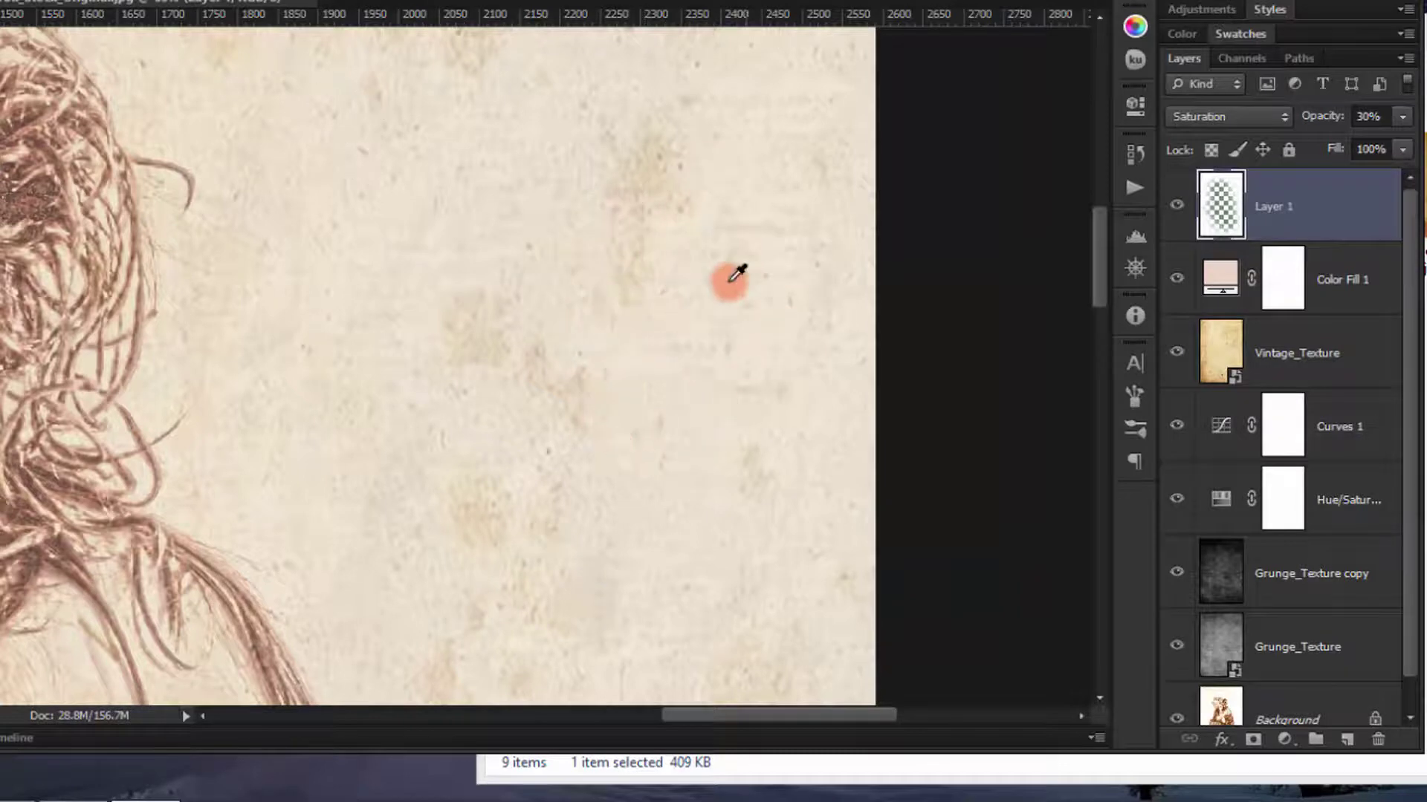
- Stamp all visible layers into a new merged layer above Layer 1
scroll(730, 277, "down", 8)
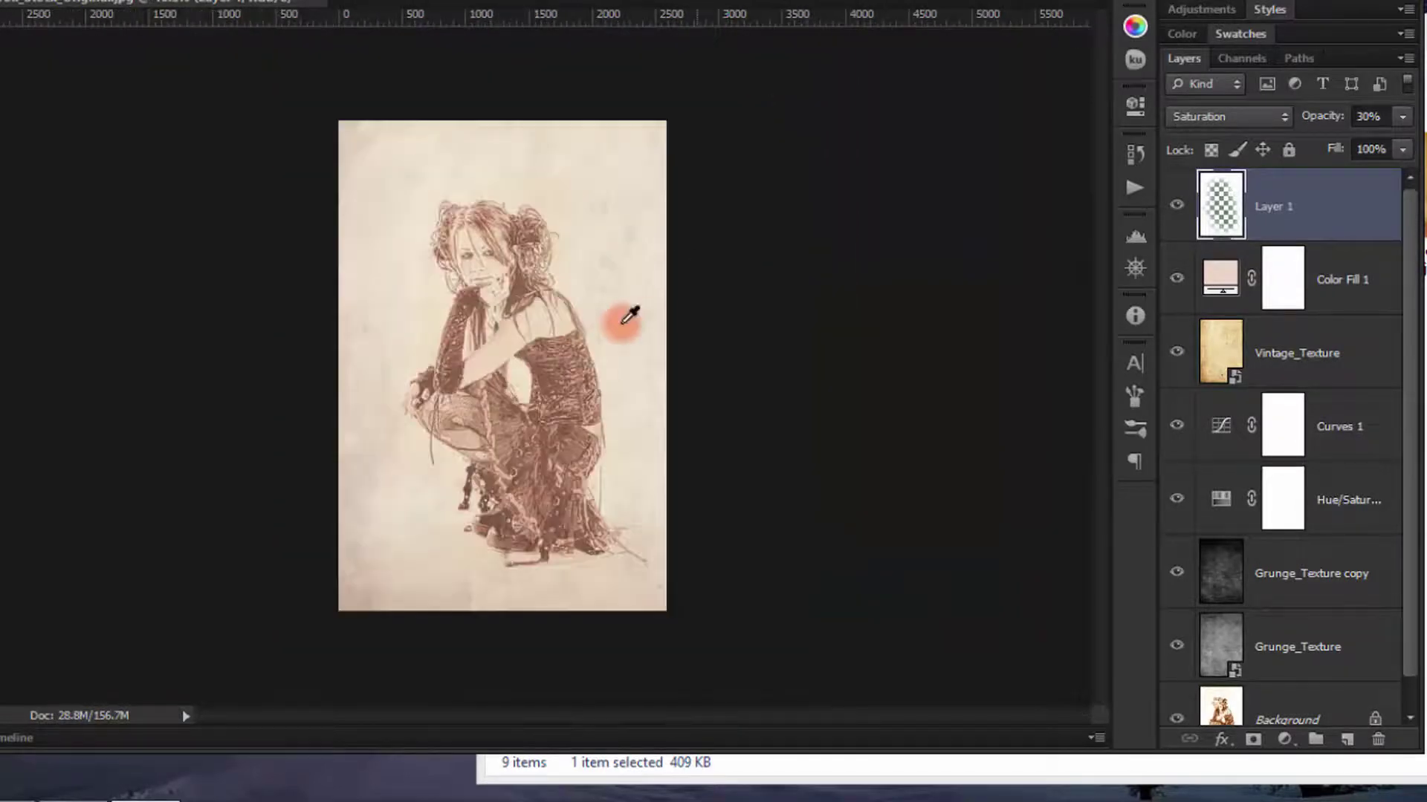
scroll(629, 315, "up", 4)
left_click(1306, 240)
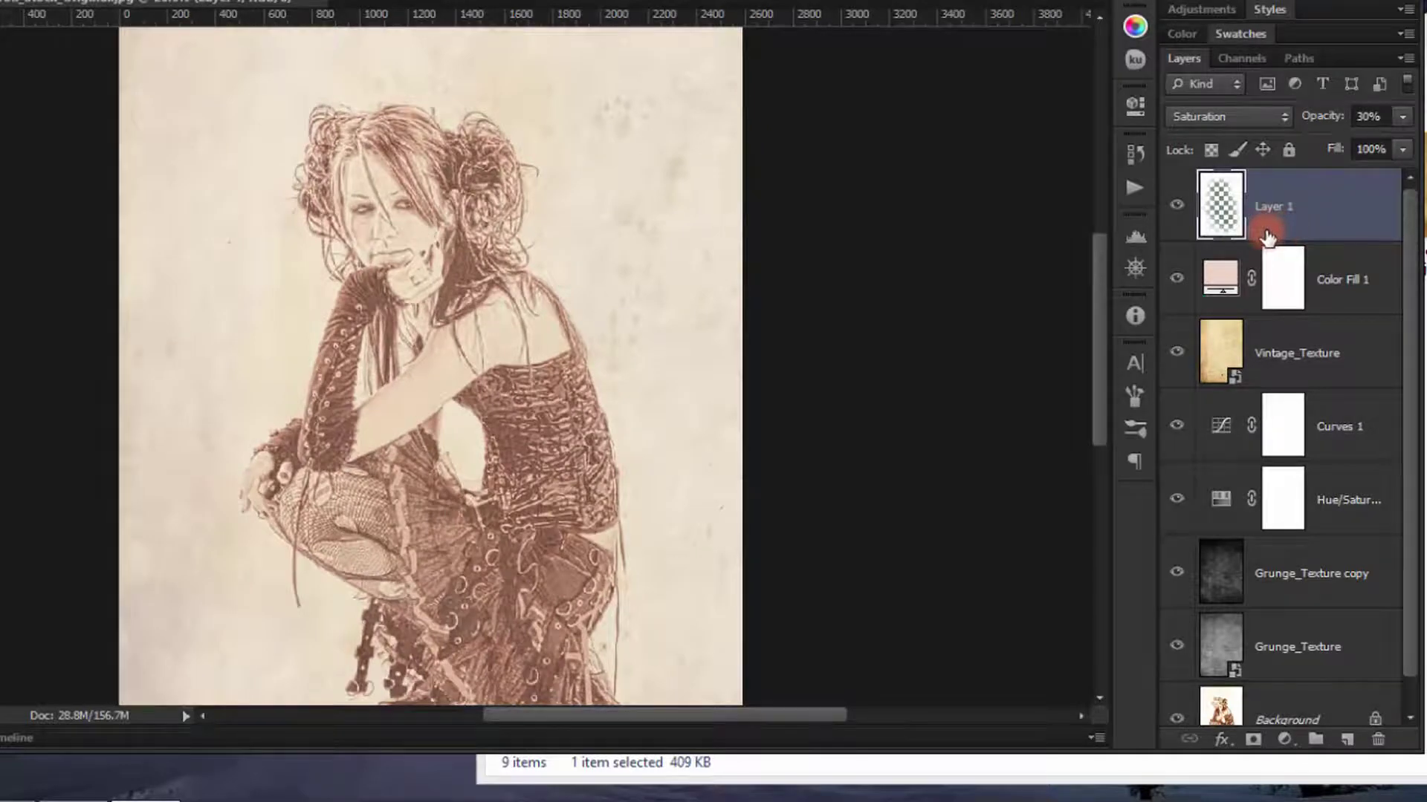
key("ctrl+shift+alt+e")
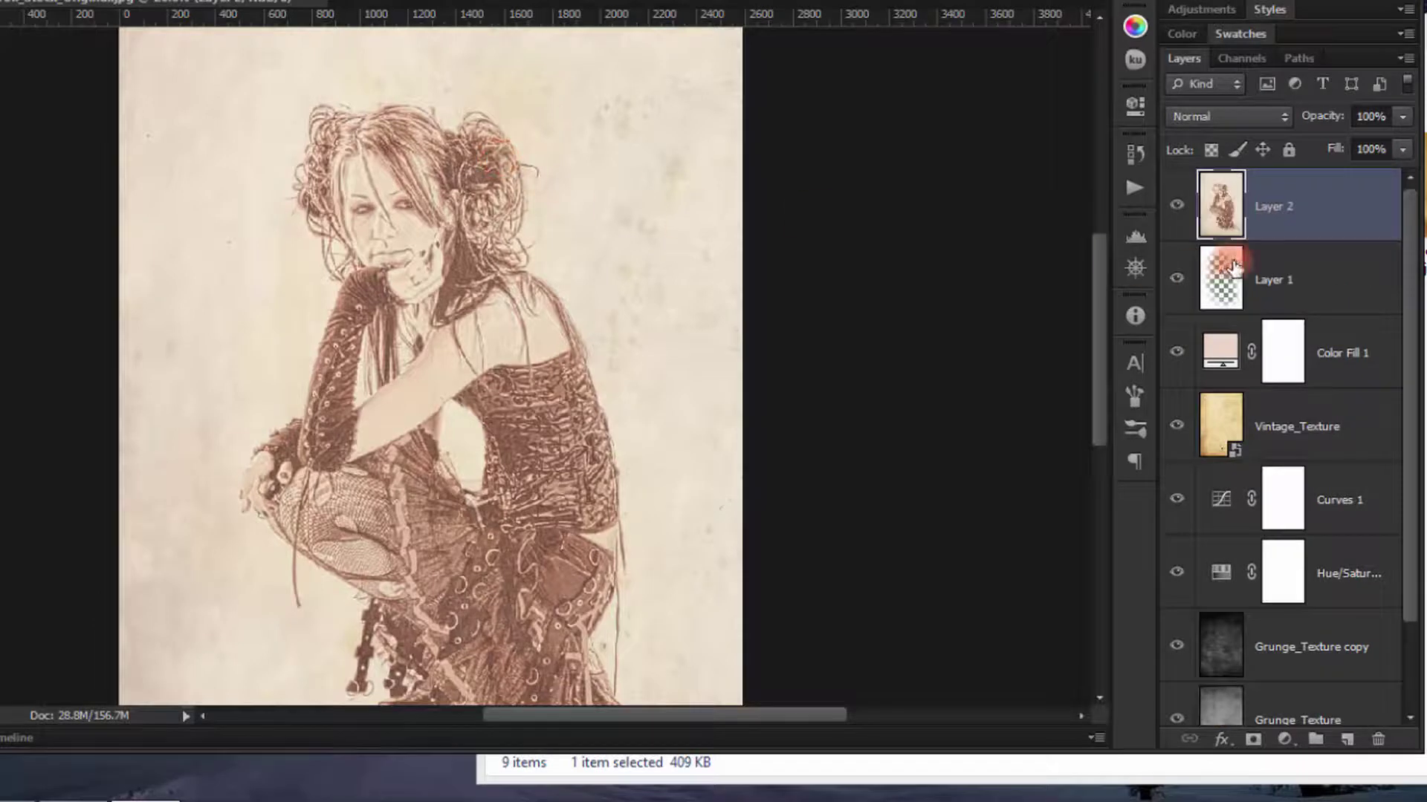
- Hide every layer below the merged Layer 2 and convert the locked Background into a regular layer
left_click_drag(1193, 223, 1302, 689)
left_click(1301, 678, "shift")
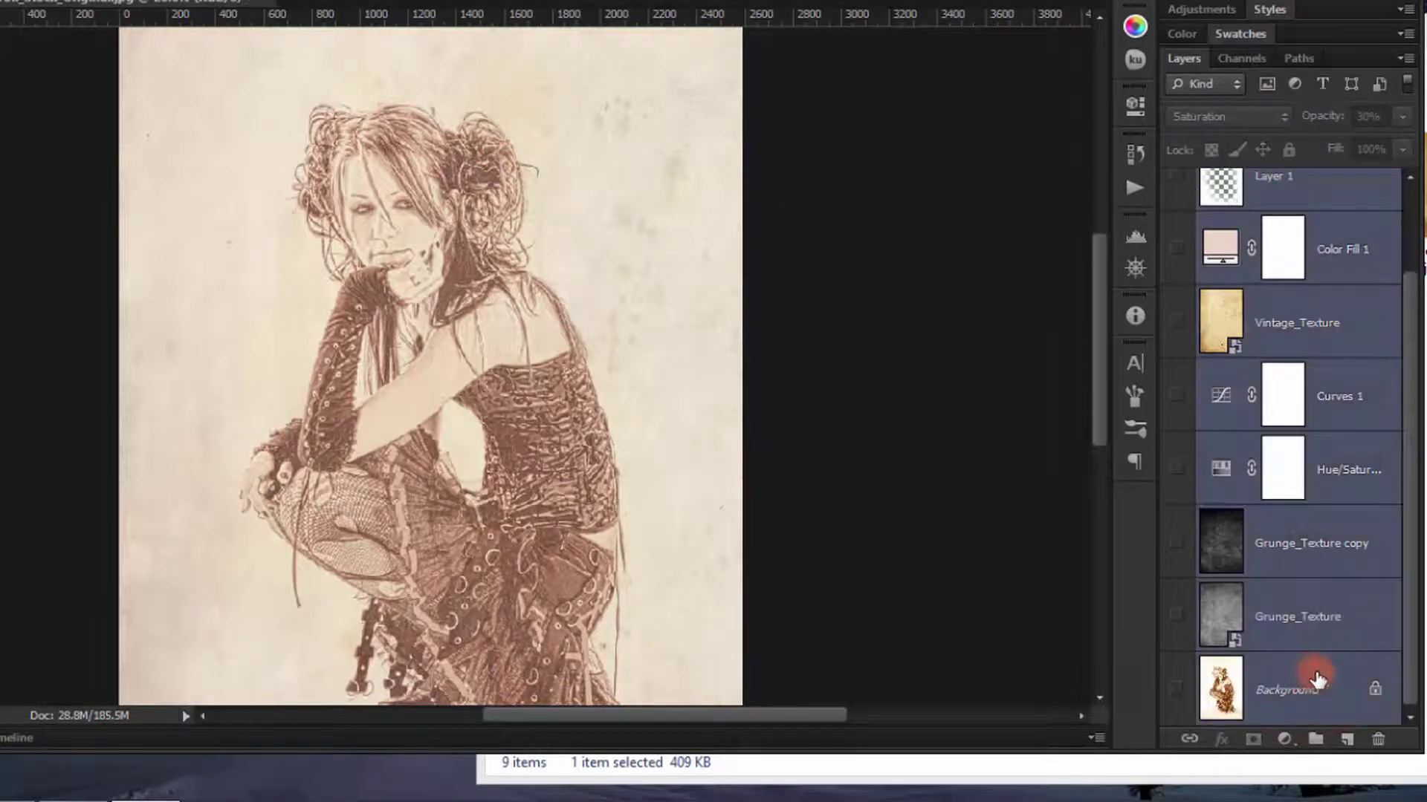
double_click(1366, 710)
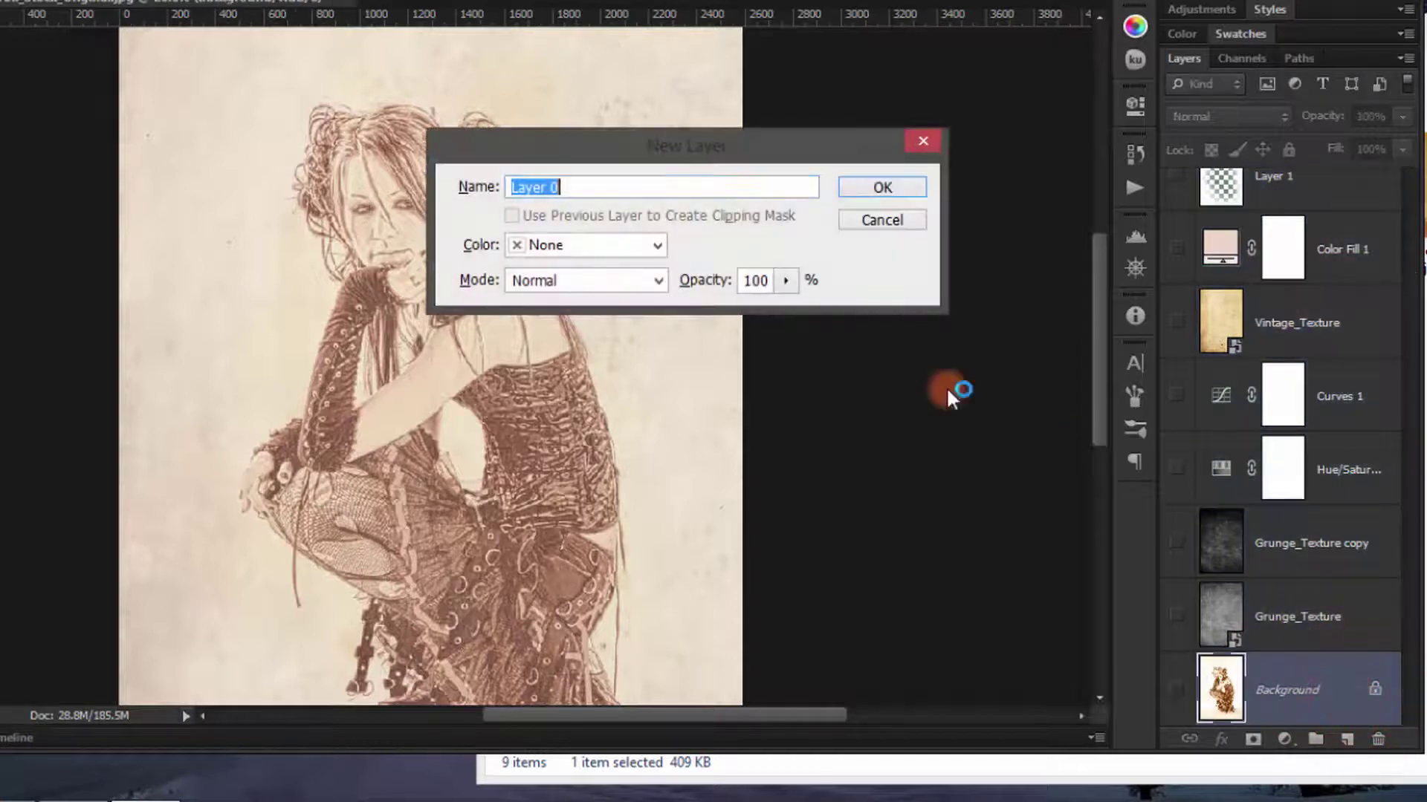
left_click(883, 187)
- Group all the layers from Layer 1 down to the former Background, leaving Layer 2 outside the group
scroll(1327, 253, "up", 2)
left_click(1327, 266, "shift")
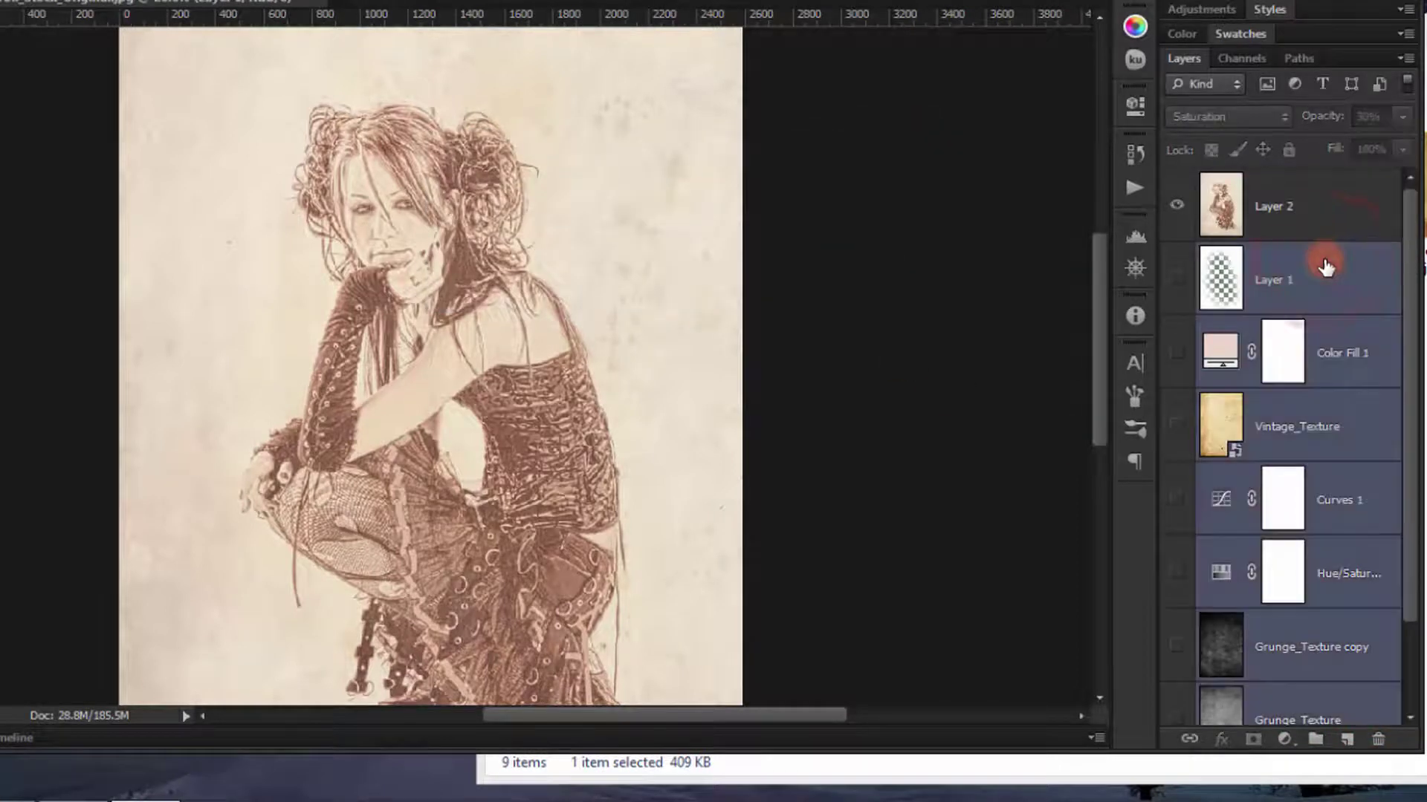
key("ctrl+g")
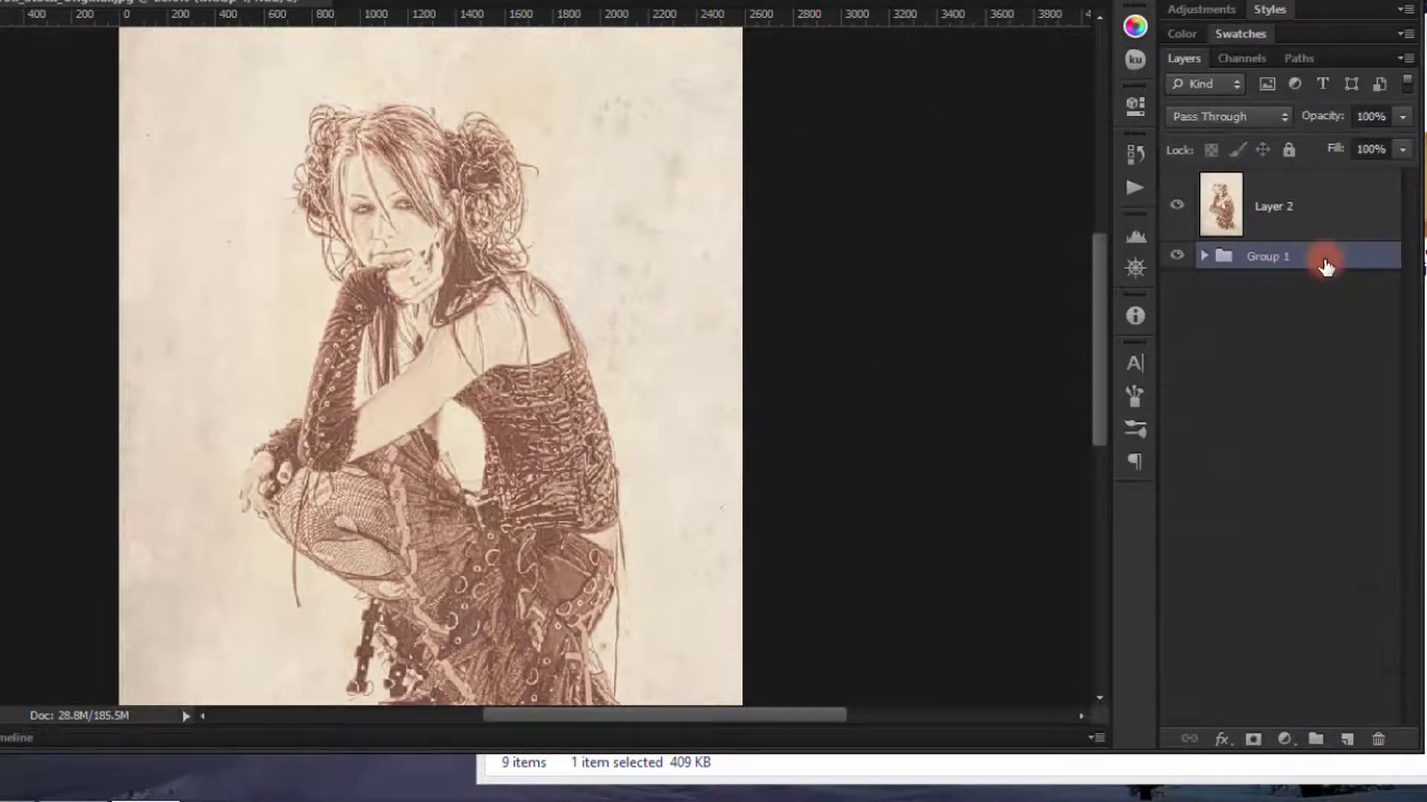
- Hide Group 1 so that only the merged Layer 2 is displayed
left_click(1177, 256)
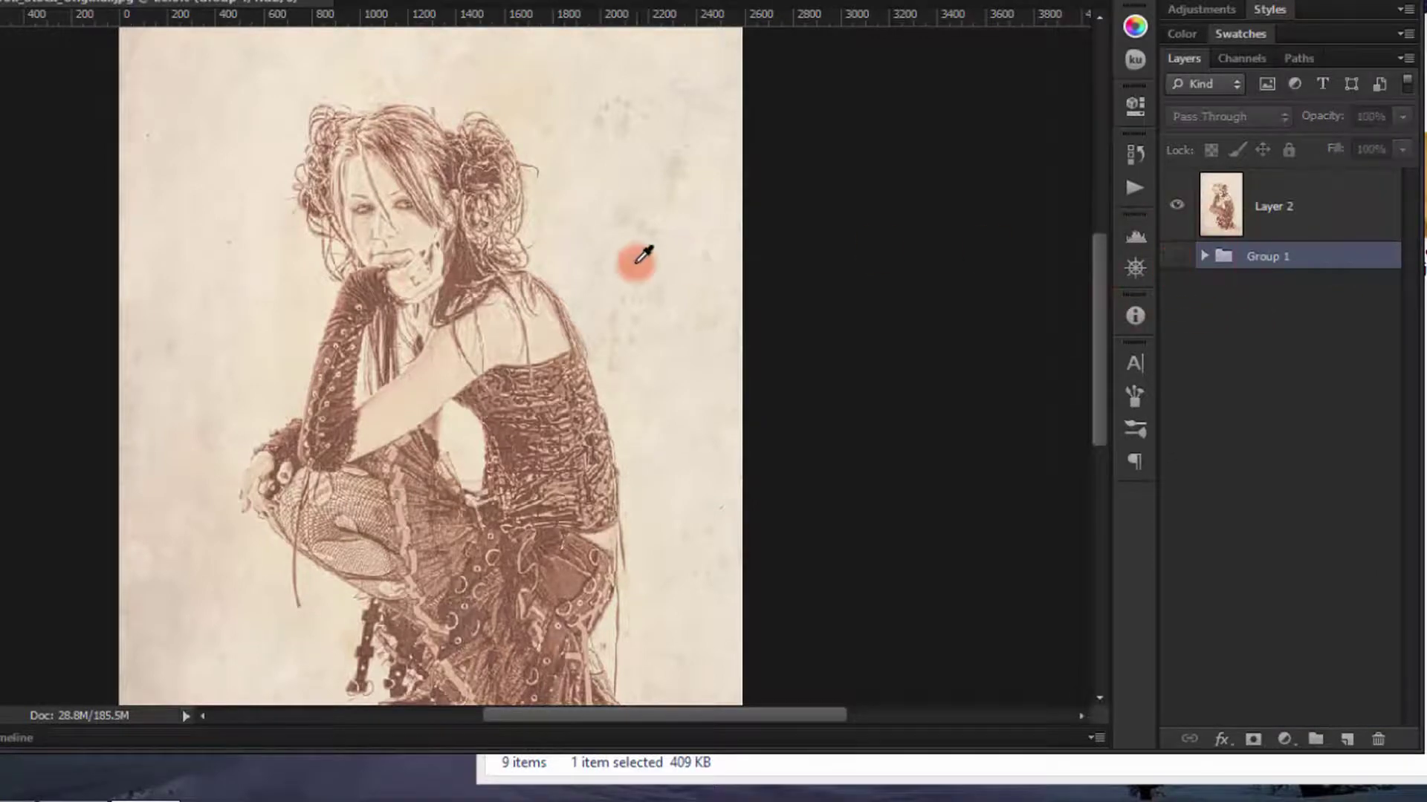
scroll(626, 266, "down", 2)
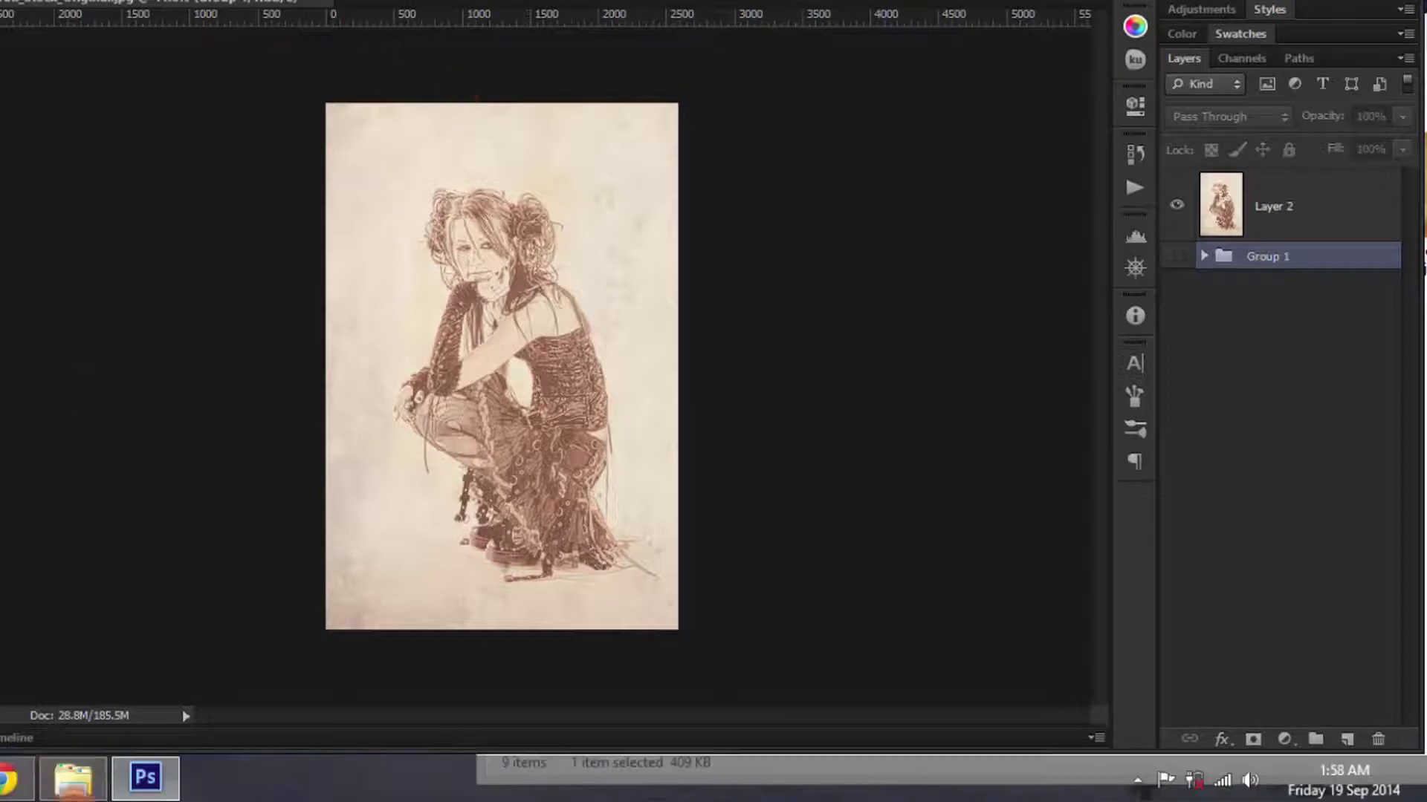
- Switch to File Explorer and place Photo_Frame 1.jpg from the Vintage_Tut folder into the doll document
left_click(71, 780)
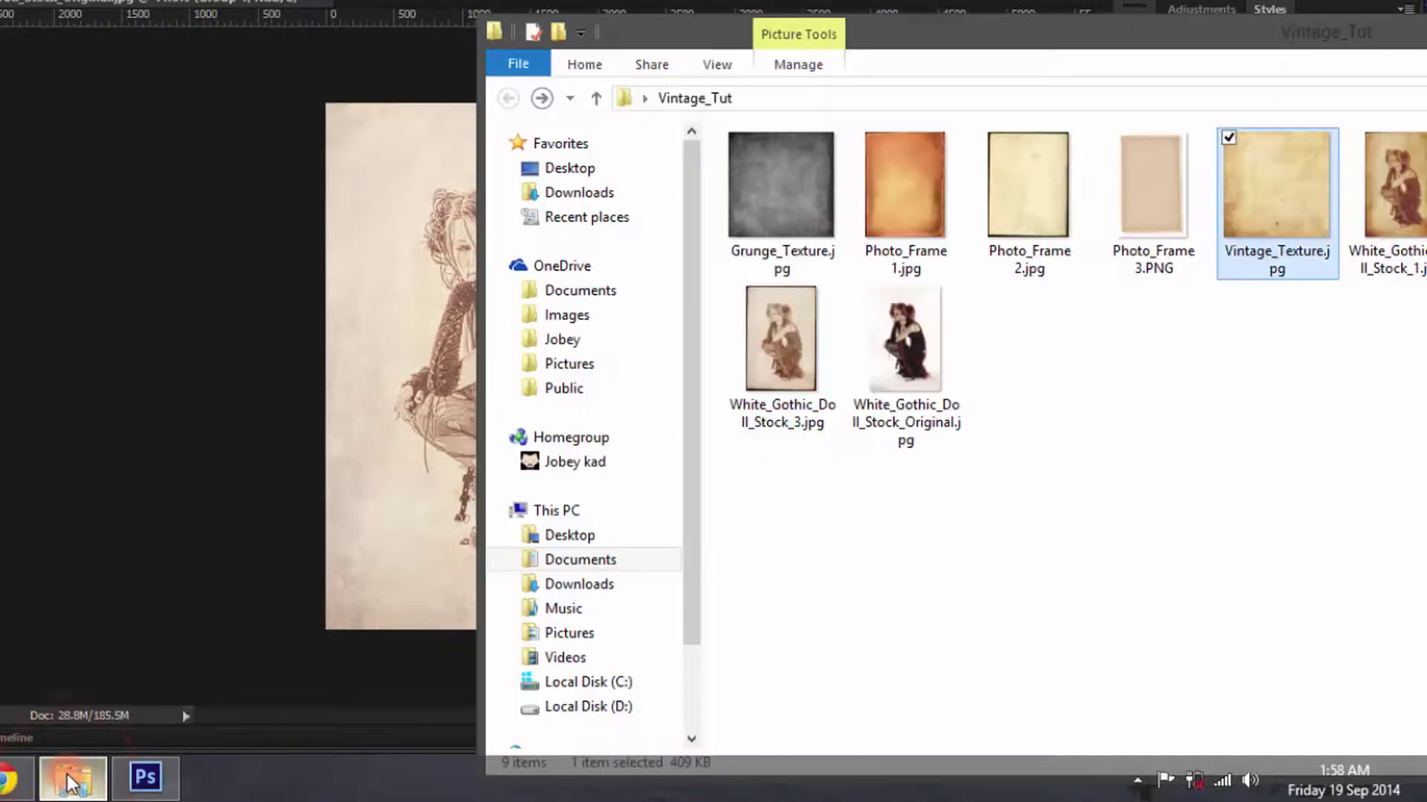
left_click_drag(998, 48, 655, 46)
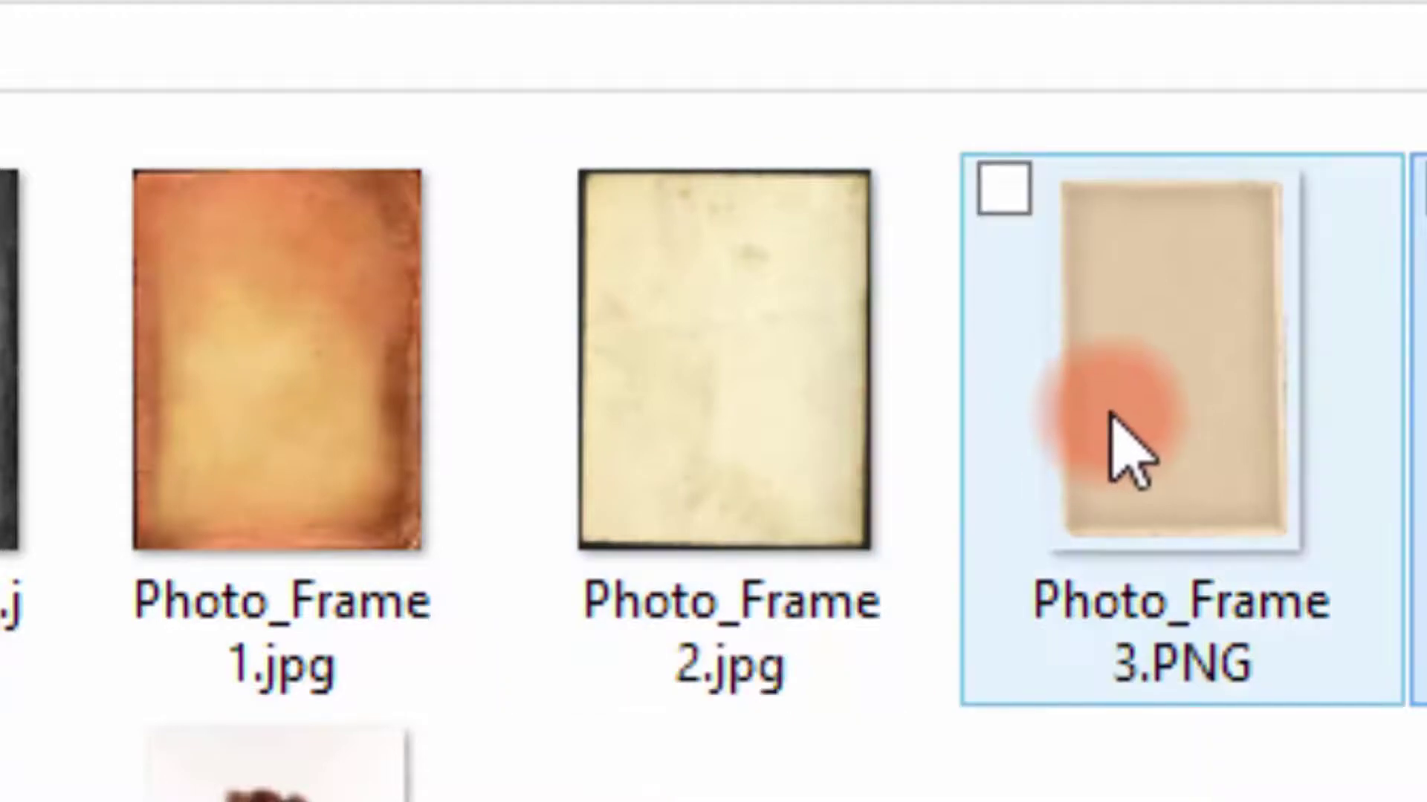
left_click(1109, 442)
left_click(702, 468)
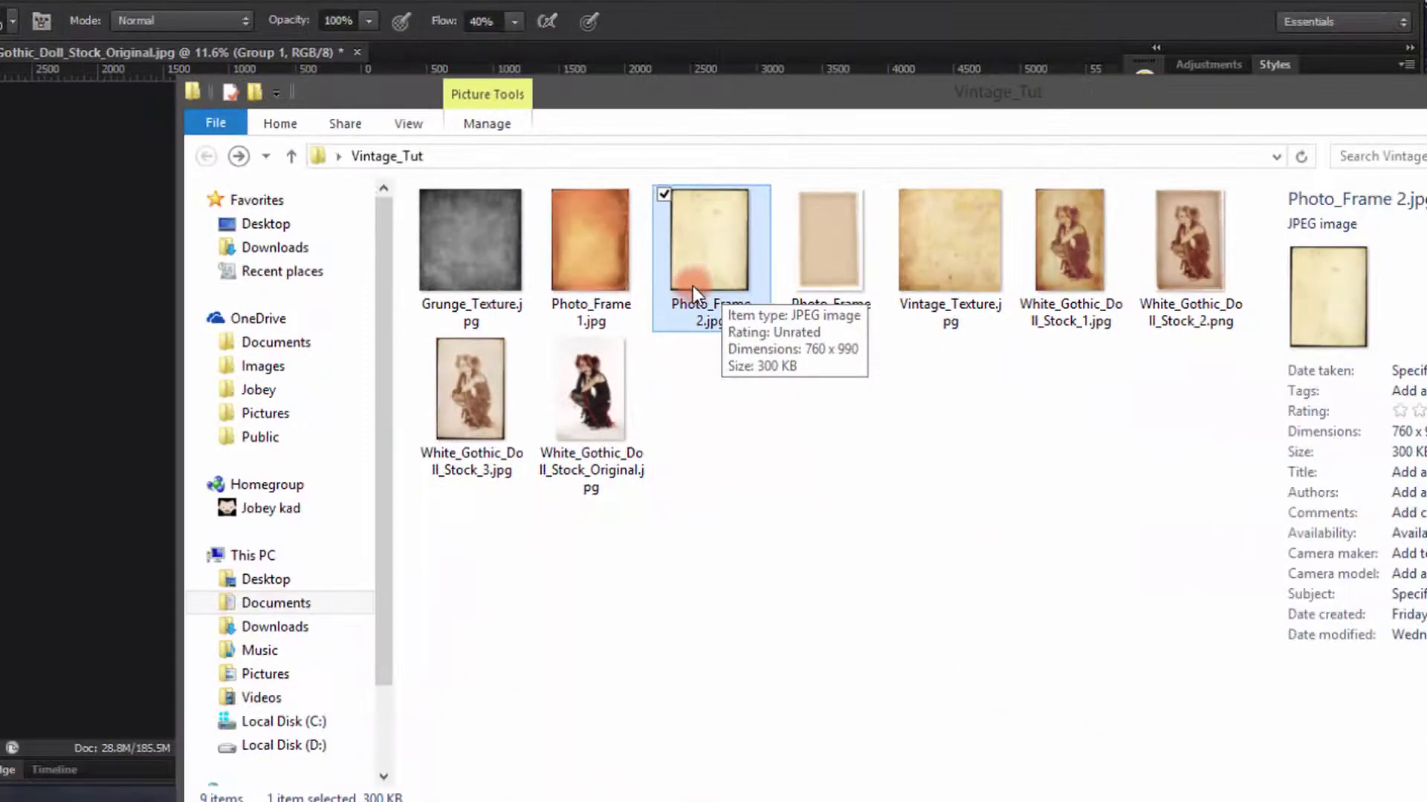
left_click(360, 474)
left_click_drag(668, 104, 1029, 92)
left_click(1028, 242)
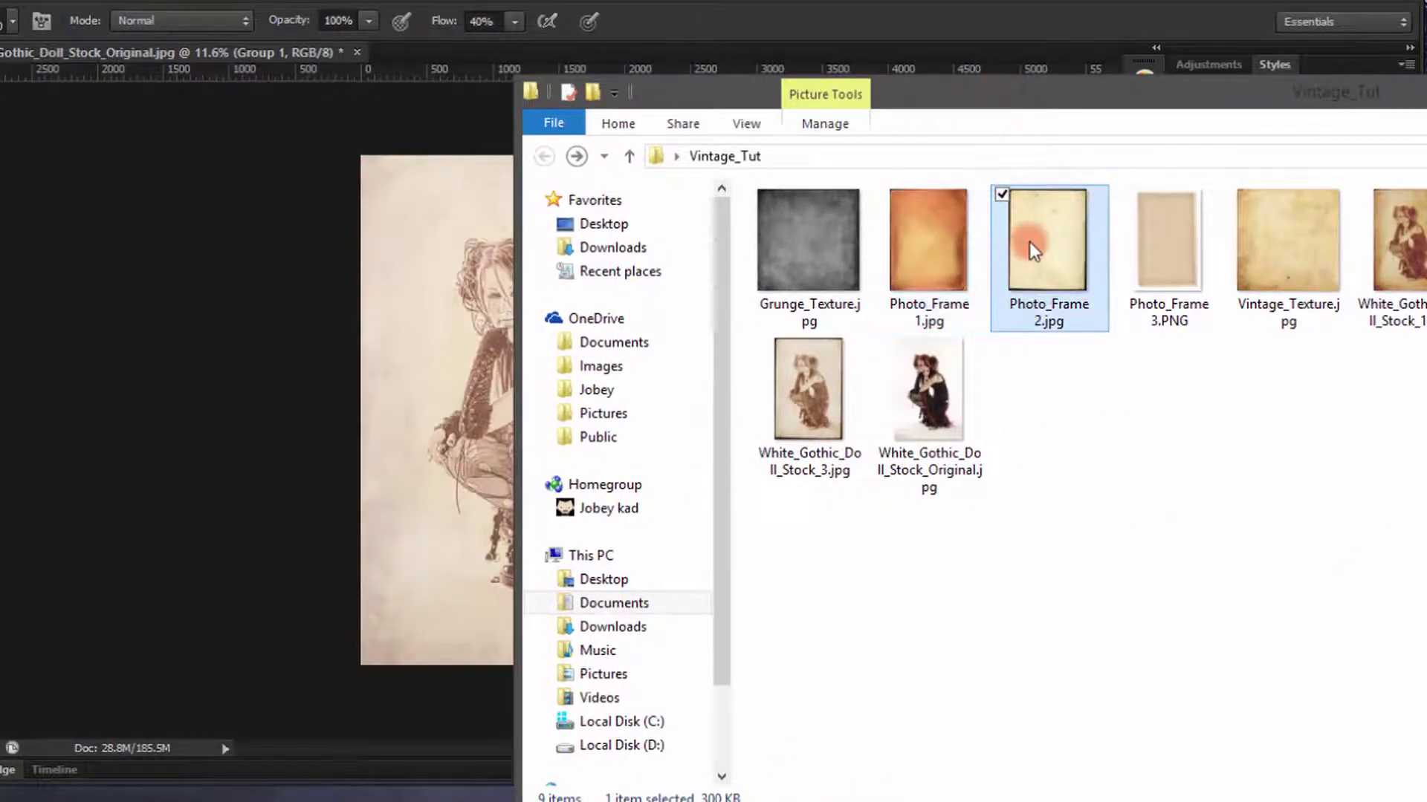
left_click(921, 231)
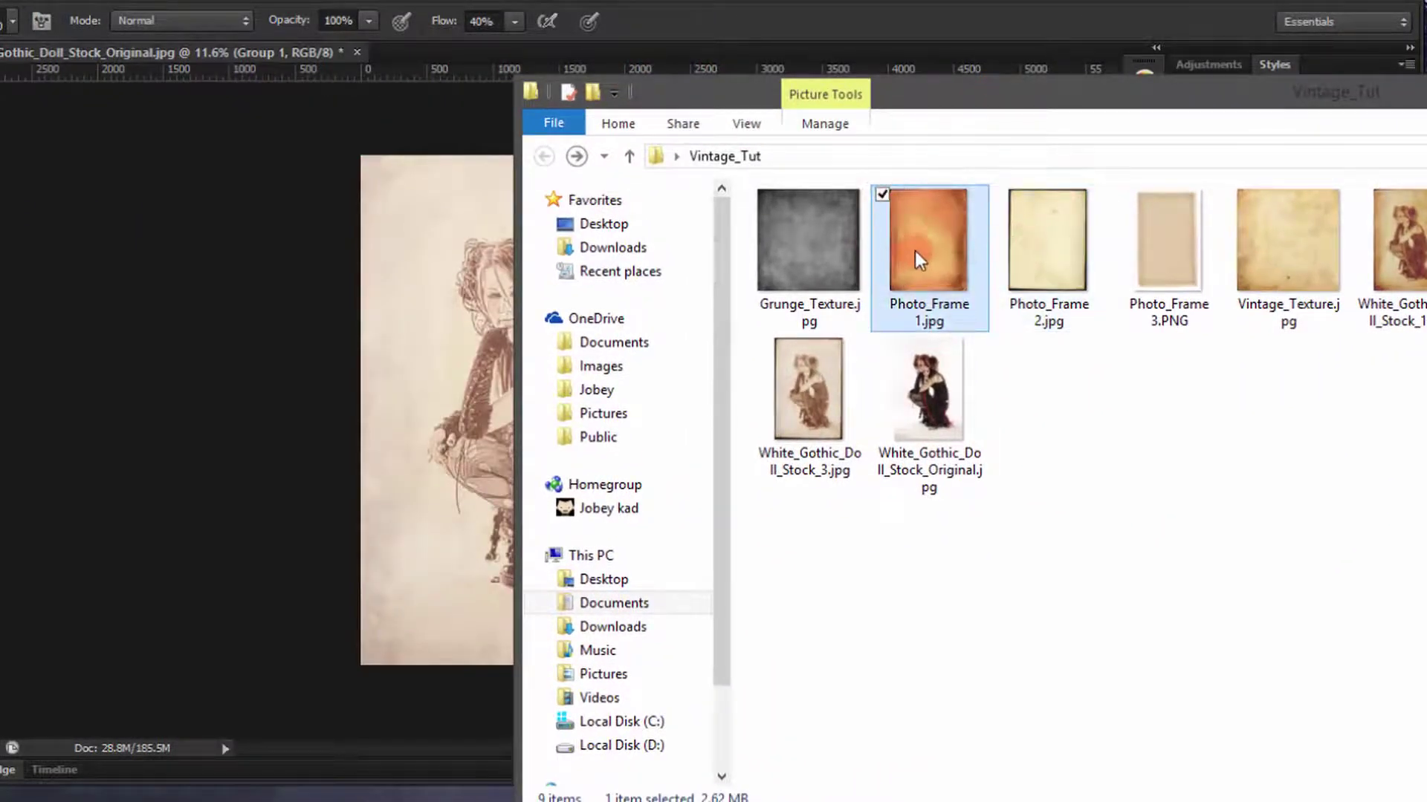
left_click_drag(909, 262, 459, 376)
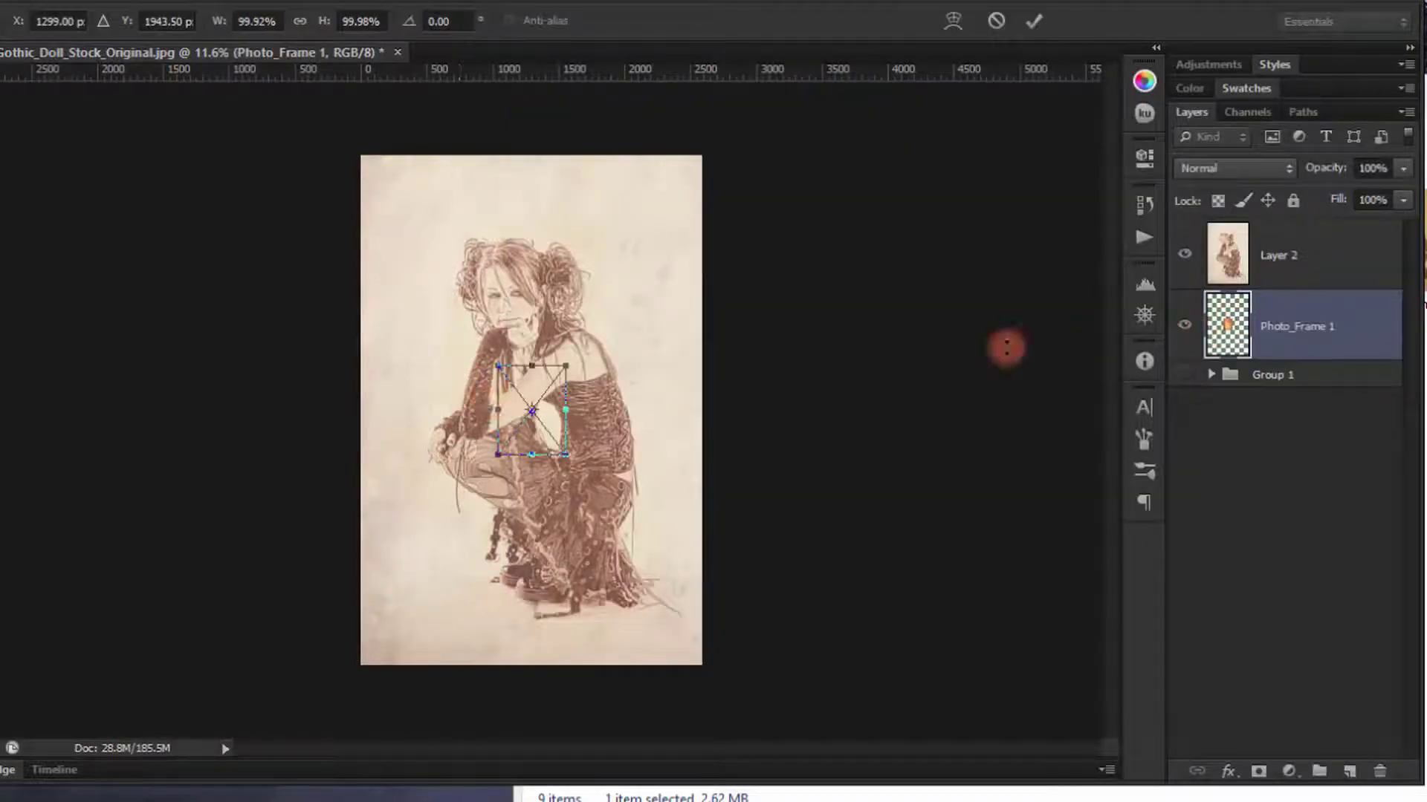
key("Return")
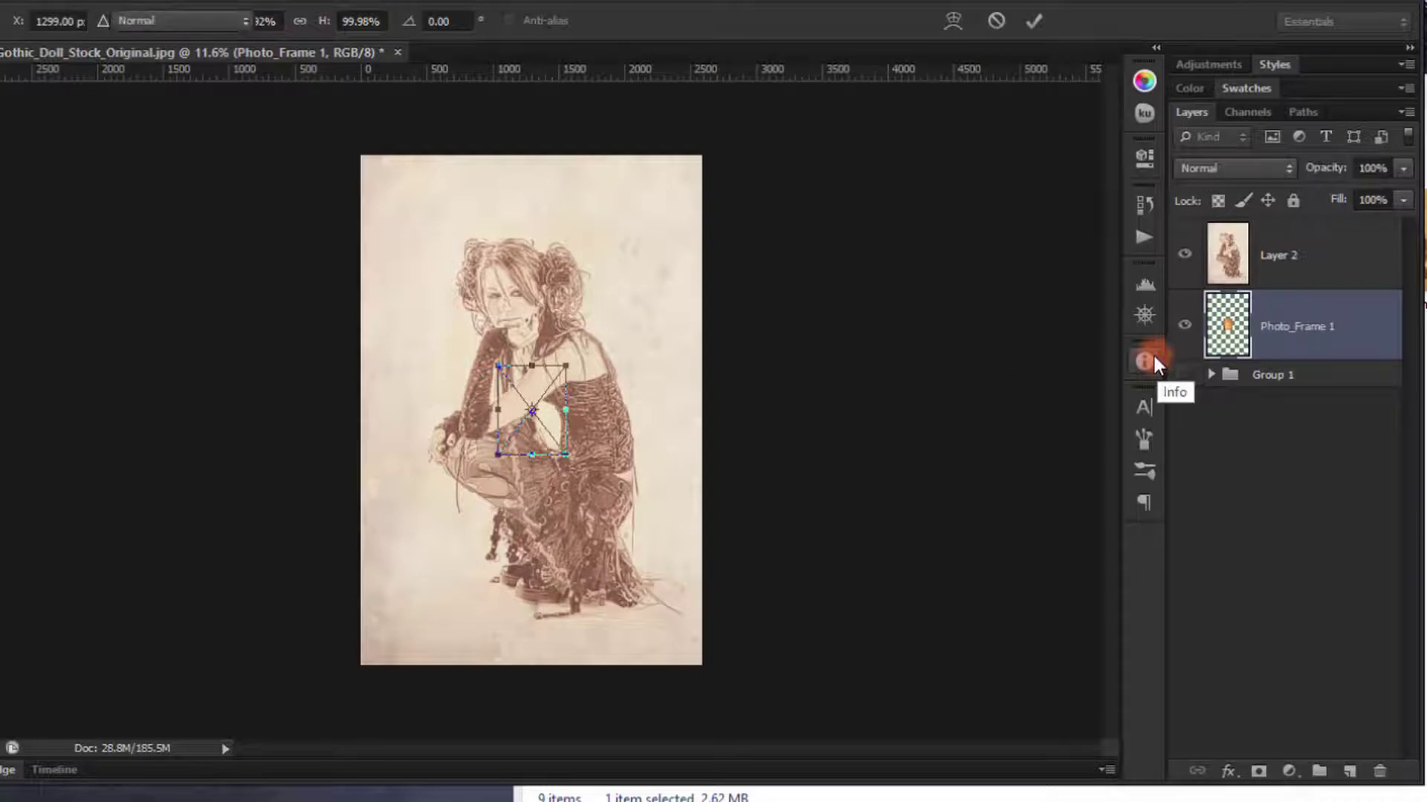
- Move the Photo_Frame 1 layer above Layer 2 and stretch the frame texture to cover the whole canvas
left_click(1268, 330)
left_click_drag(1269, 331, 1246, 223)
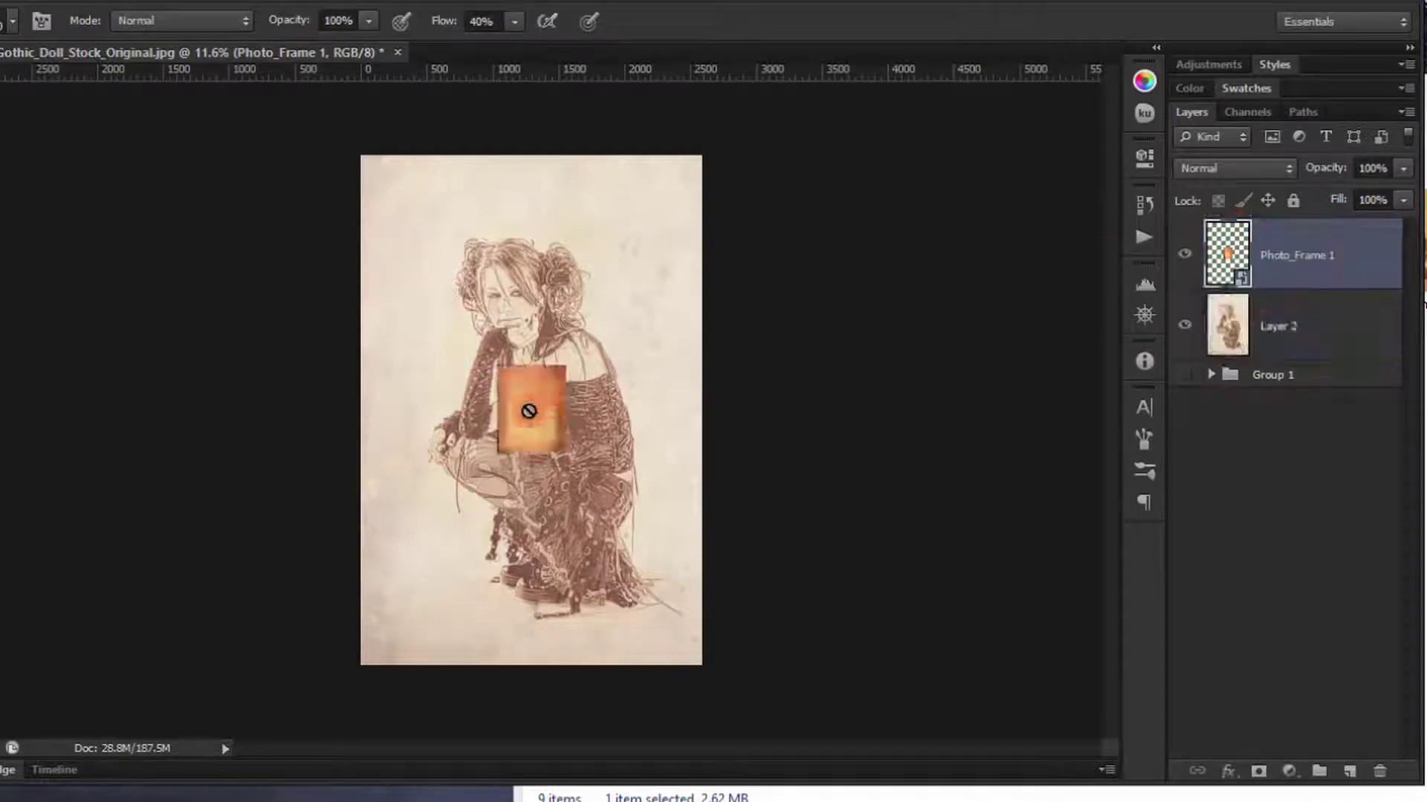
key("v")
left_click_drag(548, 388, 413, 207)
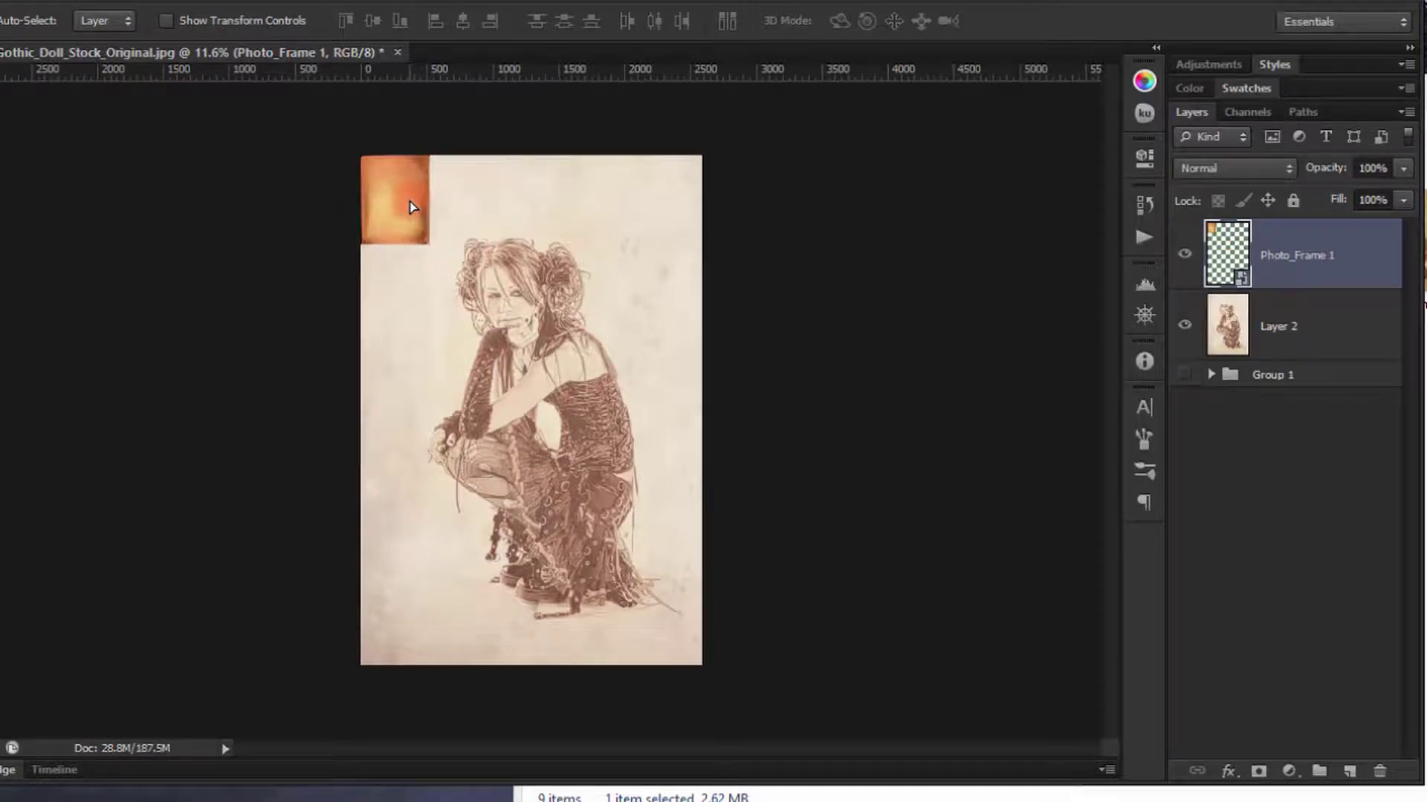
key("ctrl+t")
left_click_drag(434, 264, 698, 663)
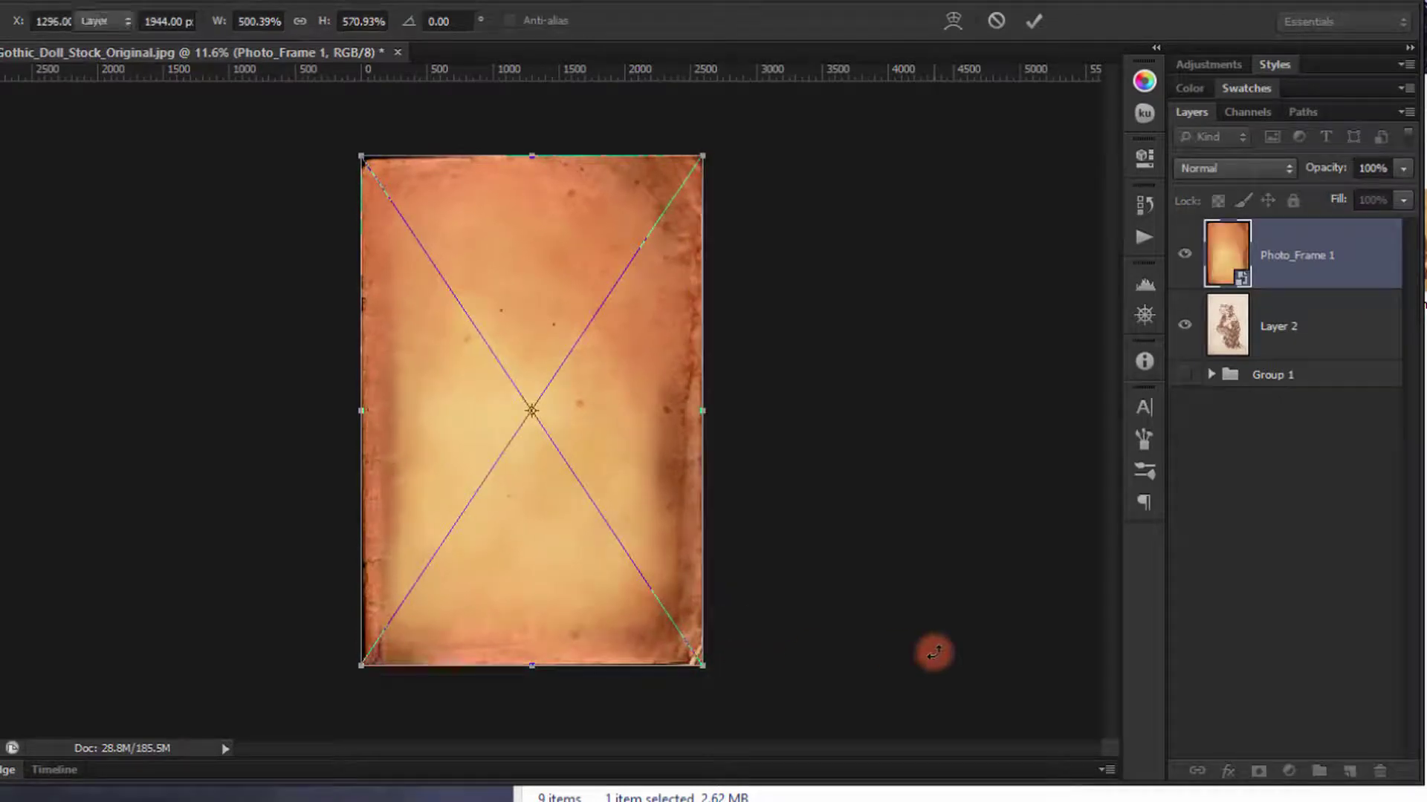
key("Return")
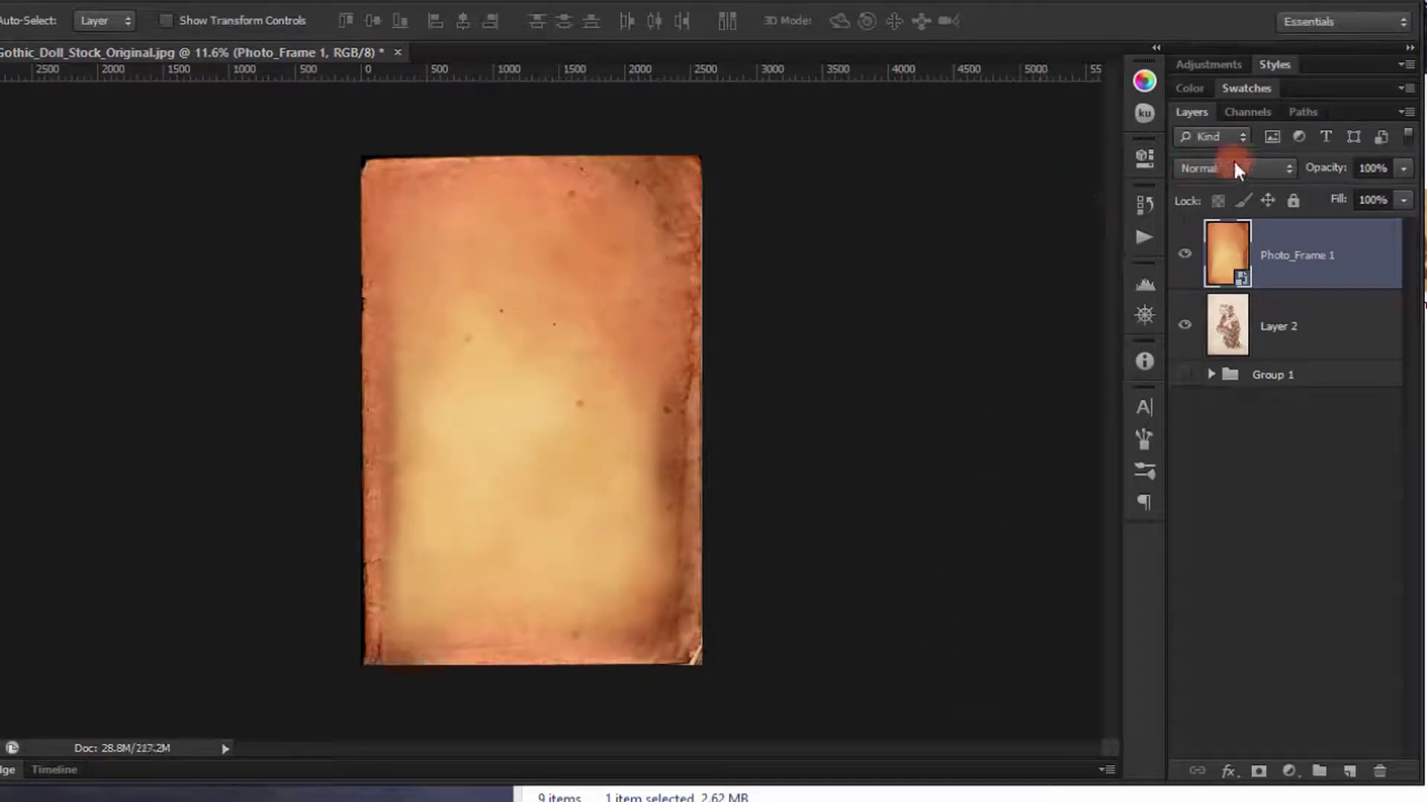
- Set the Photo_Frame 1 layer's blend mode to Color Burn
left_click(1241, 167)
left_click(1246, 279)
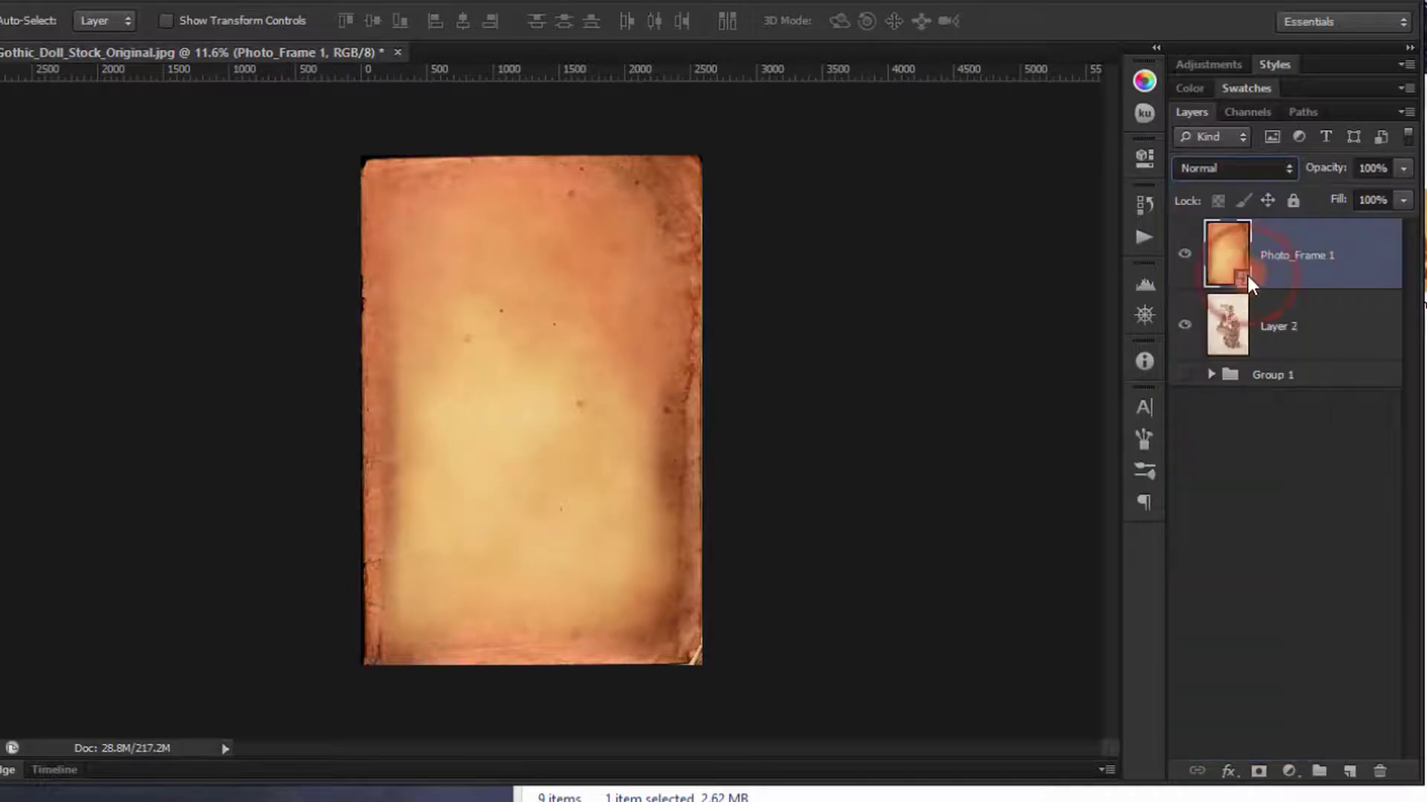
scroll(547, 351, "up", 2)
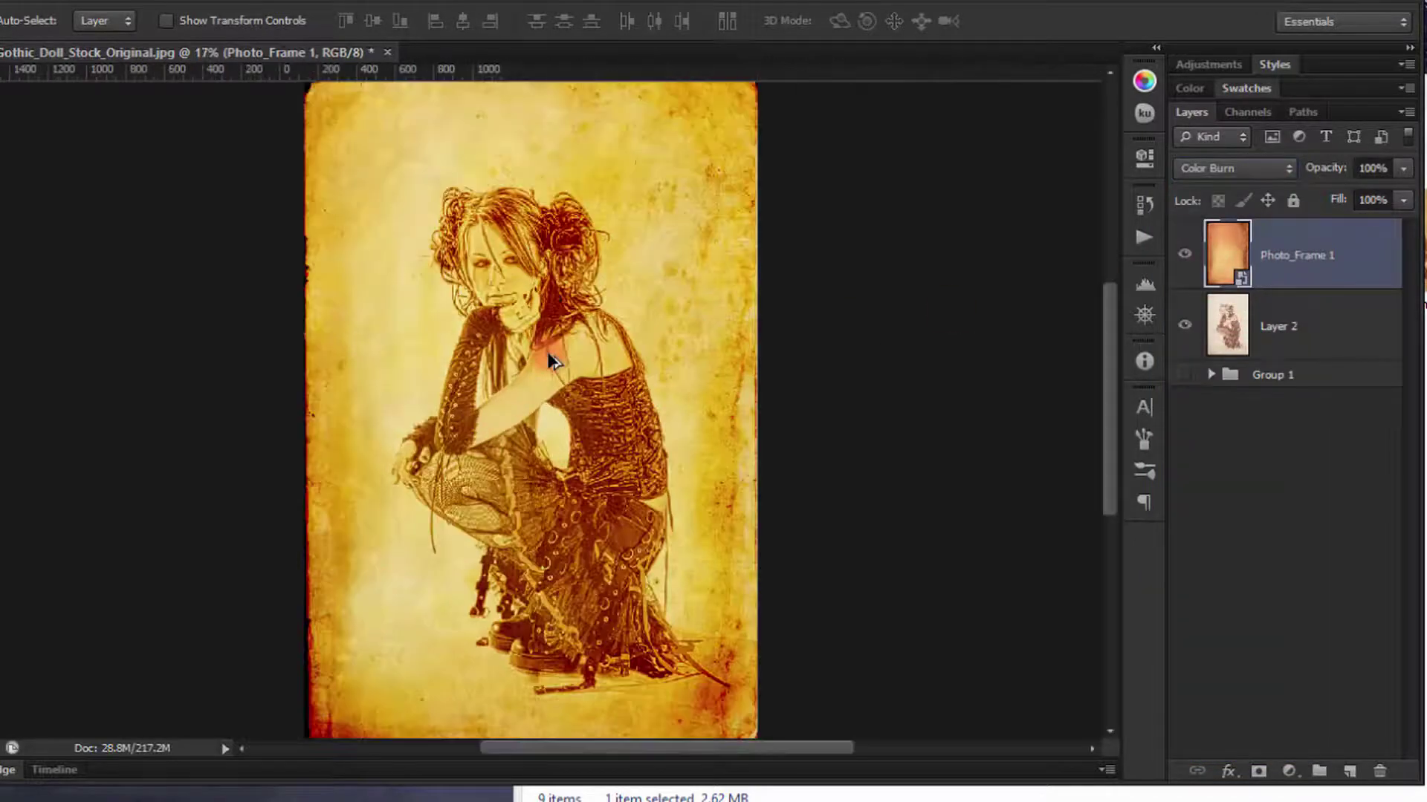
left_click_drag(547, 351, 579, 419)
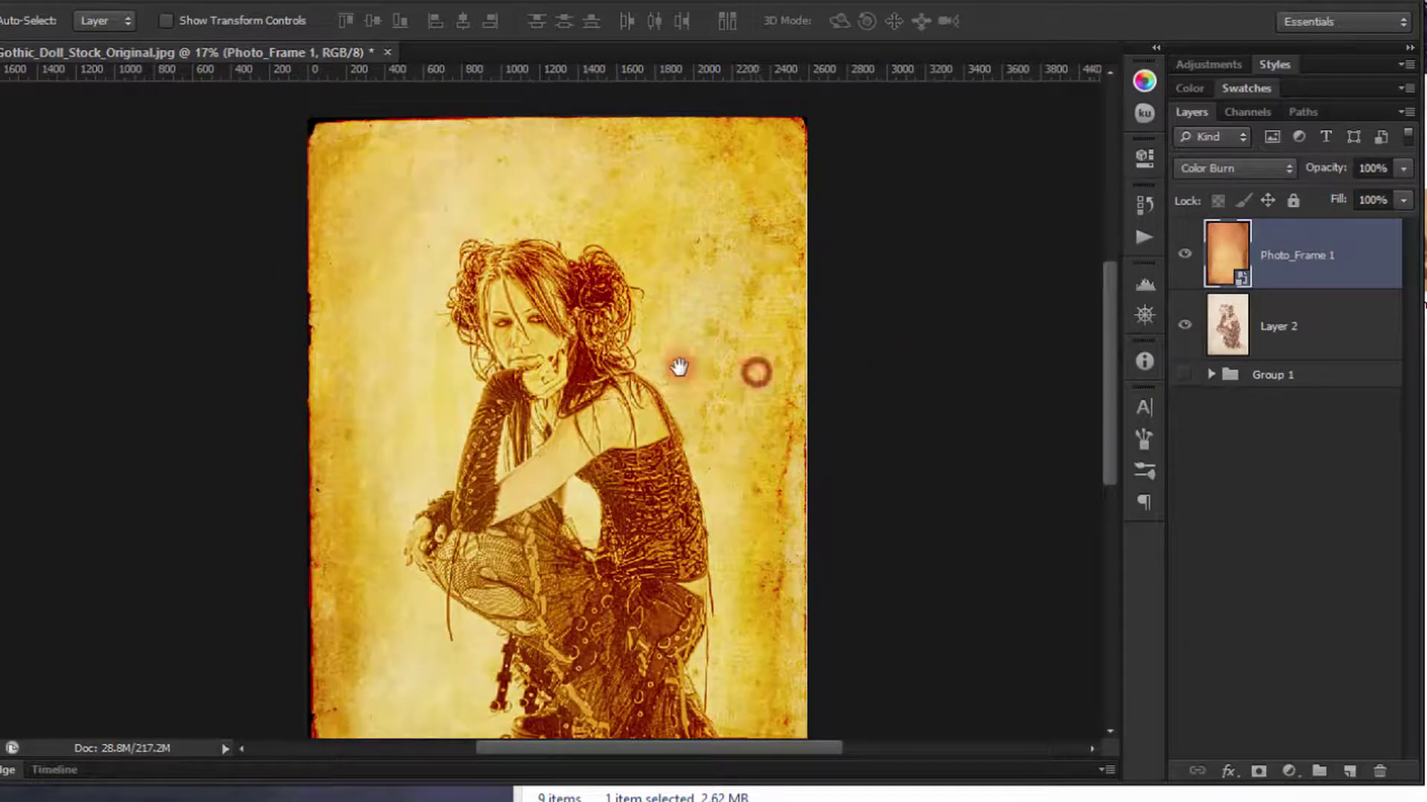
left_click_drag(758, 370, 580, 353)
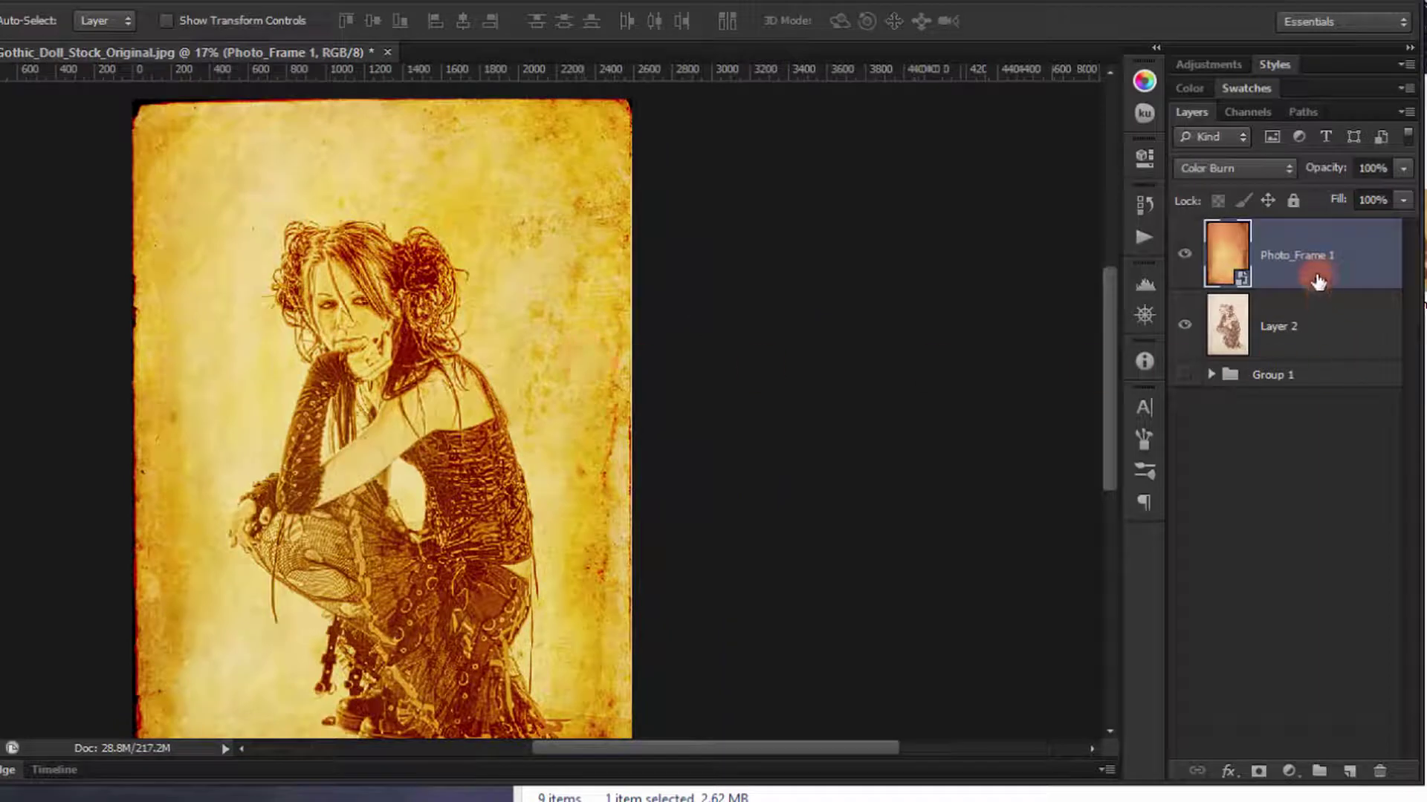
- Duplicate the Photo_Frame 1 layer and set the copy's opacity to 10%
key("ctrl+j")
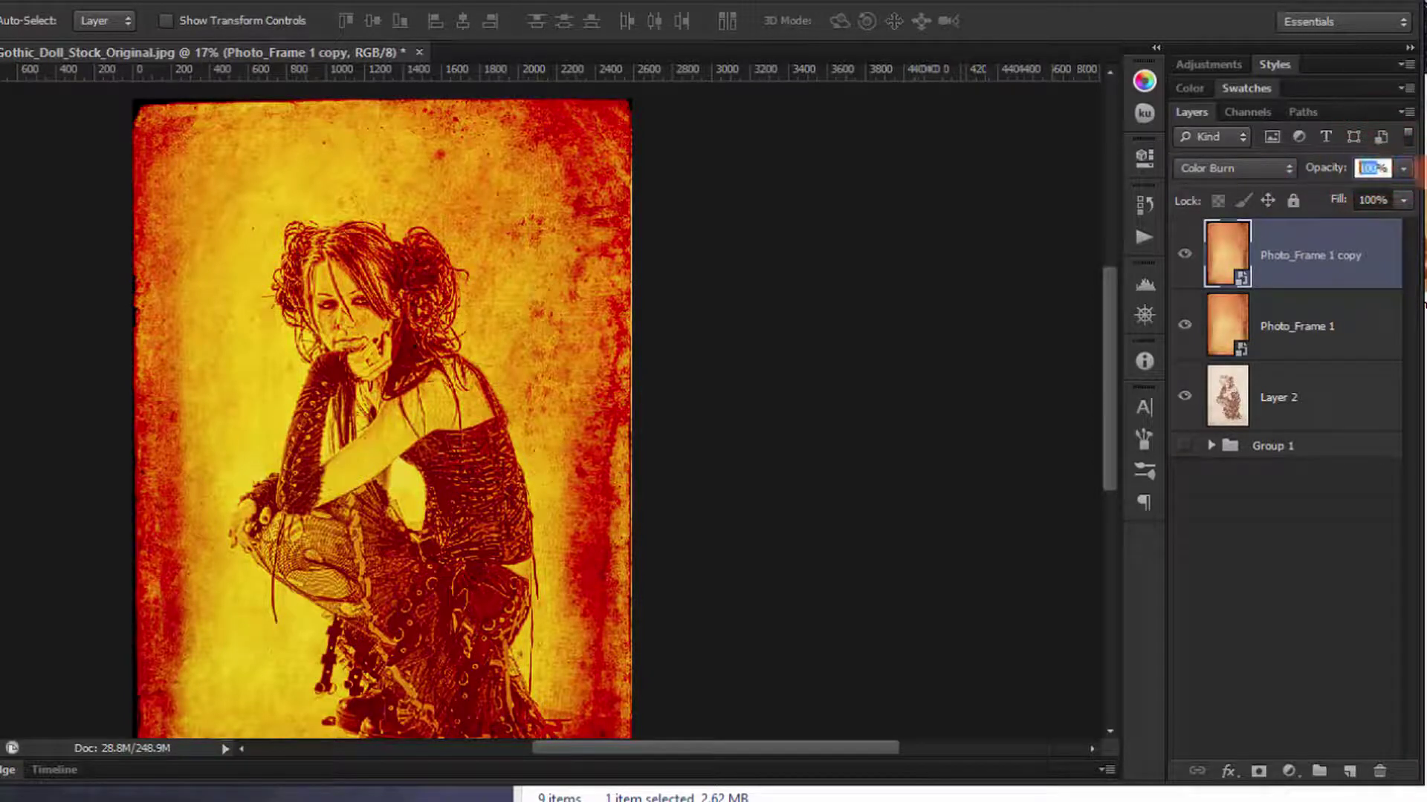
type("10")
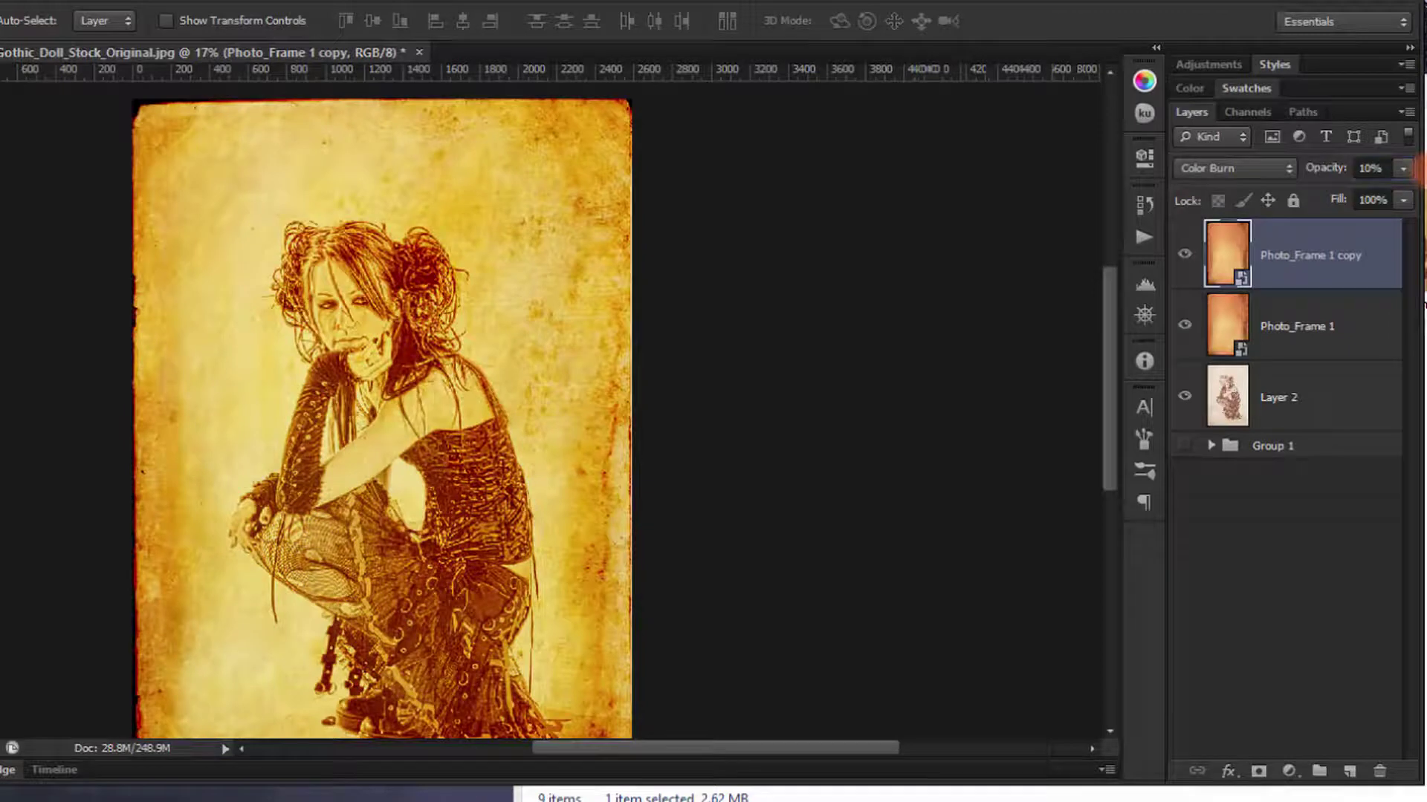
left_click_drag(483, 424, 487, 375)
scroll(462, 281, "up", 3)
scroll(485, 373, "down", 4)
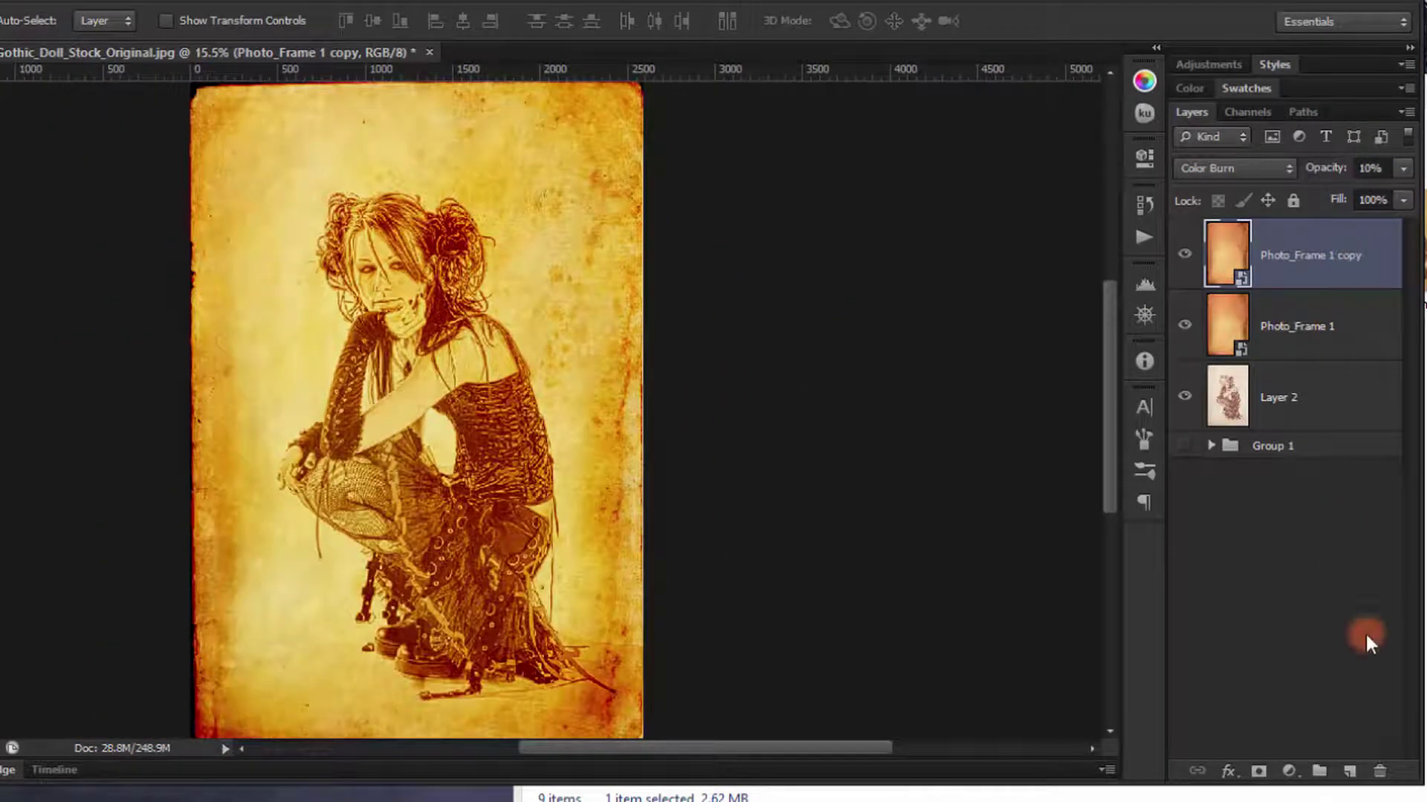
- Add a Hue/Saturation adjustment layer above the frame layers with Hue -7, Saturation -36 and Lightness +14
left_click(1291, 774)
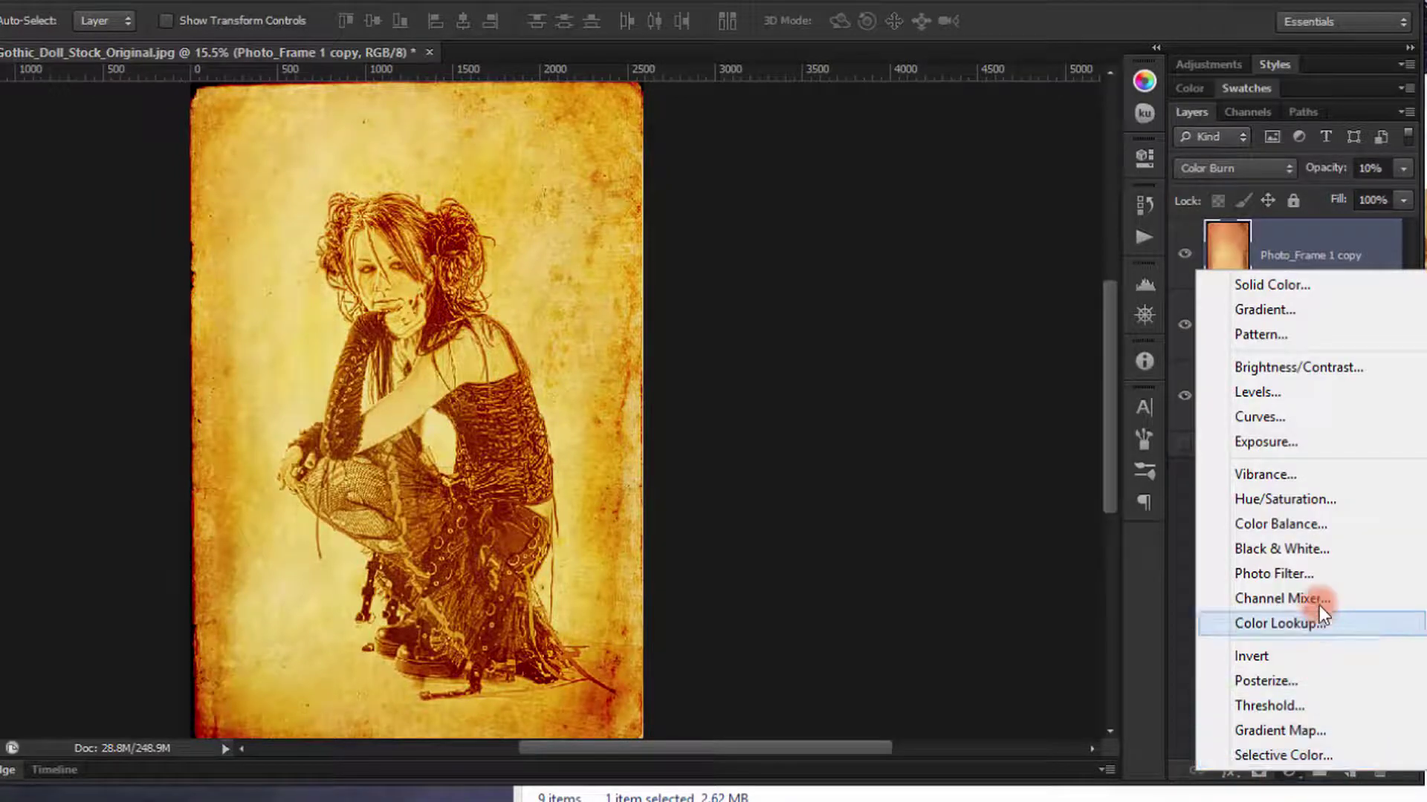
left_click(1315, 499)
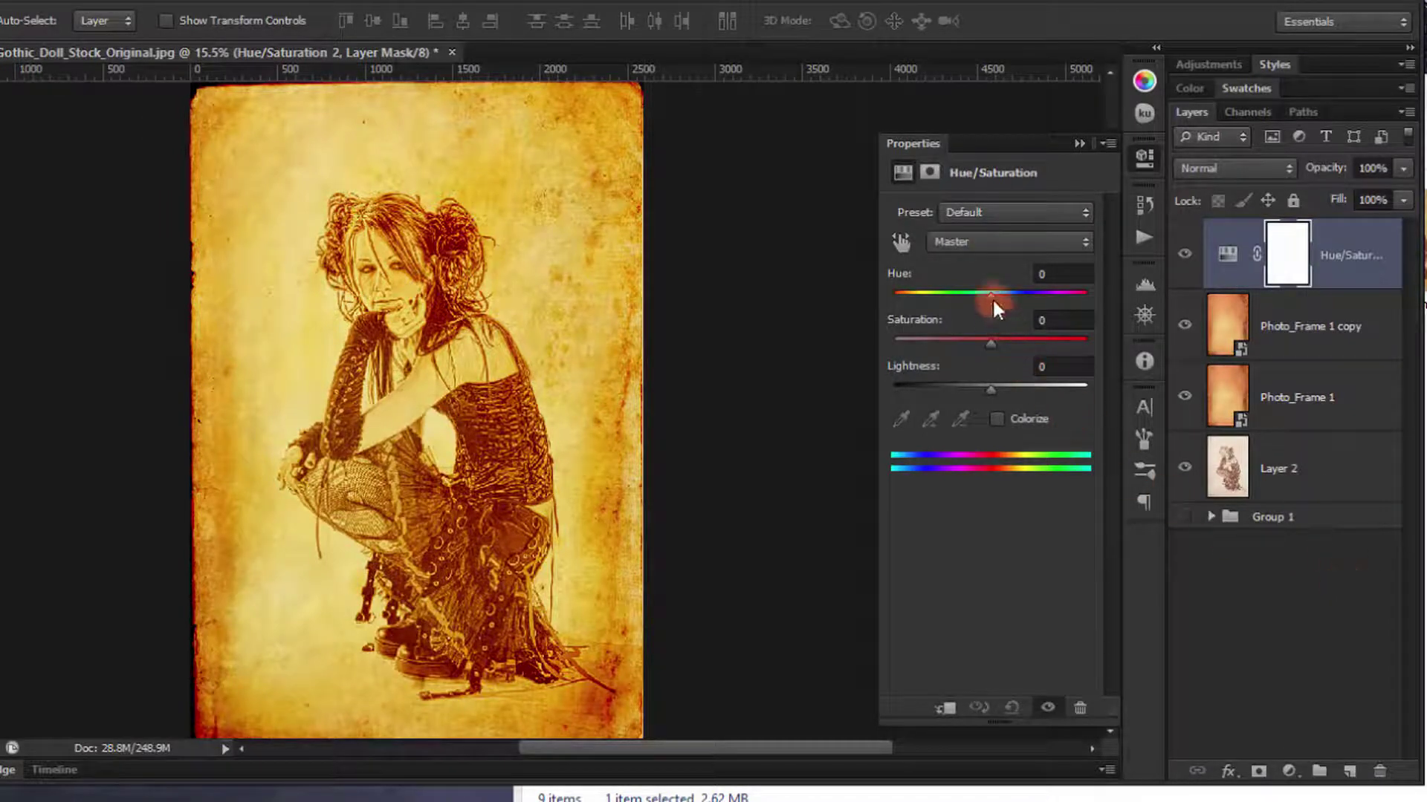
left_click_drag(992, 298, 985, 297)
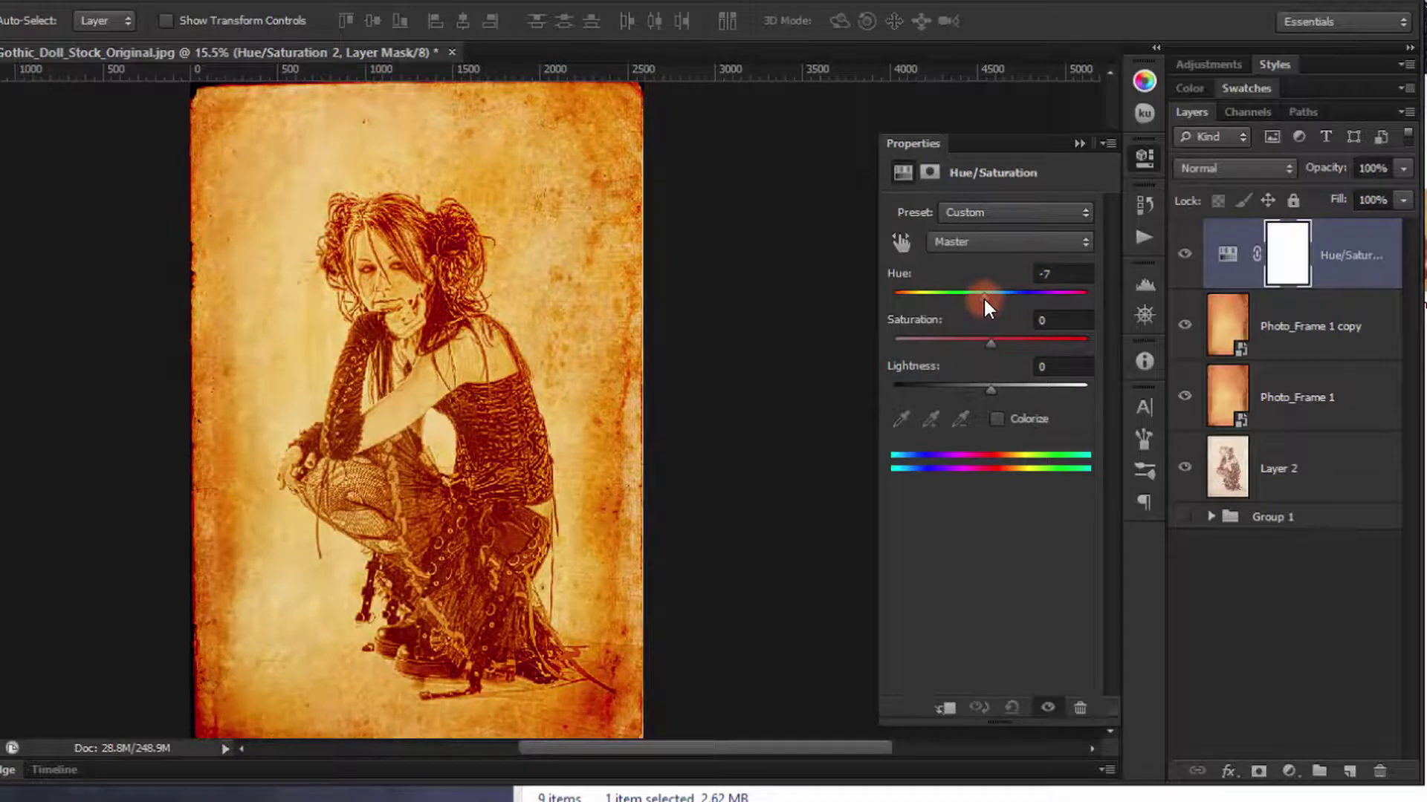
left_click_drag(987, 300, 956, 344)
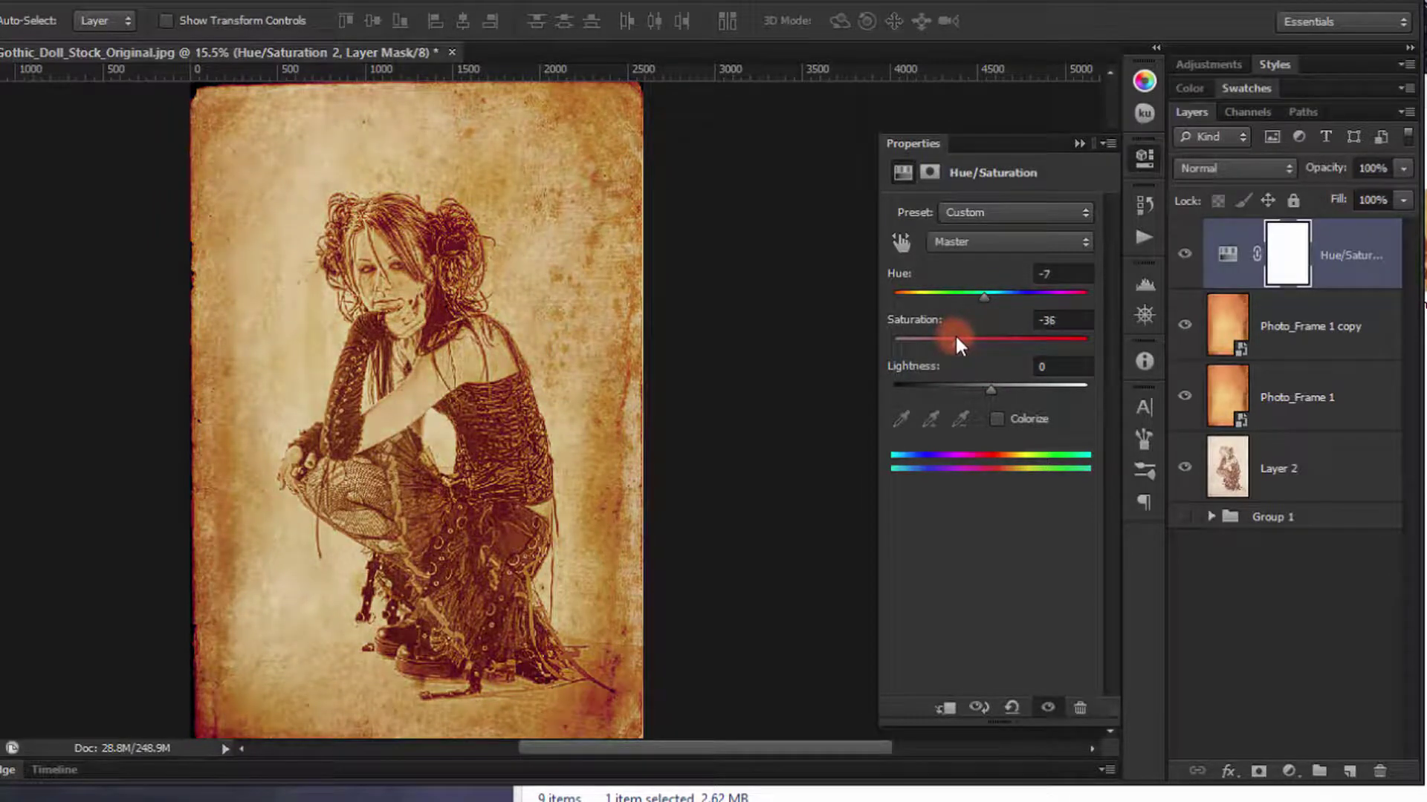
left_click_drag(992, 387, 1007, 398)
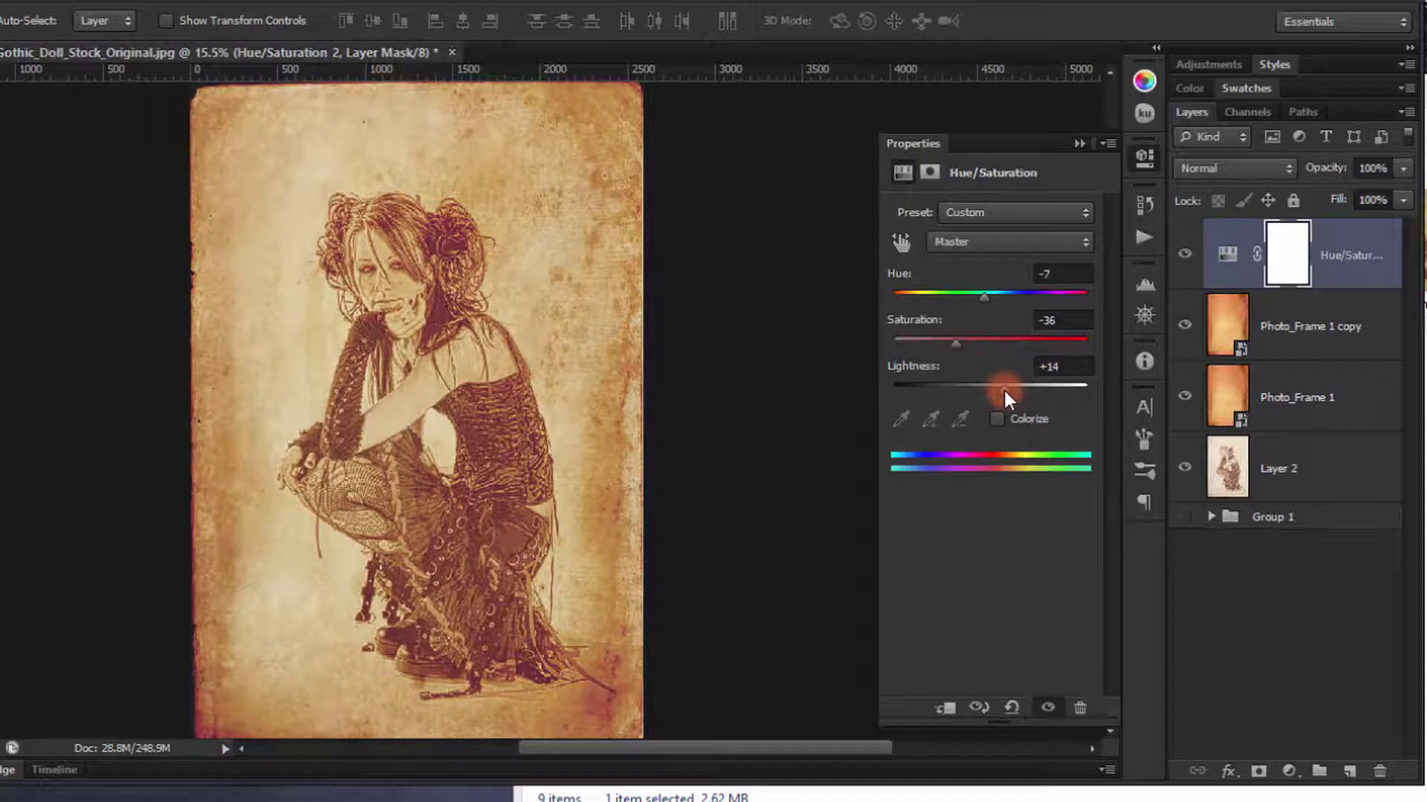
left_click(1079, 143)
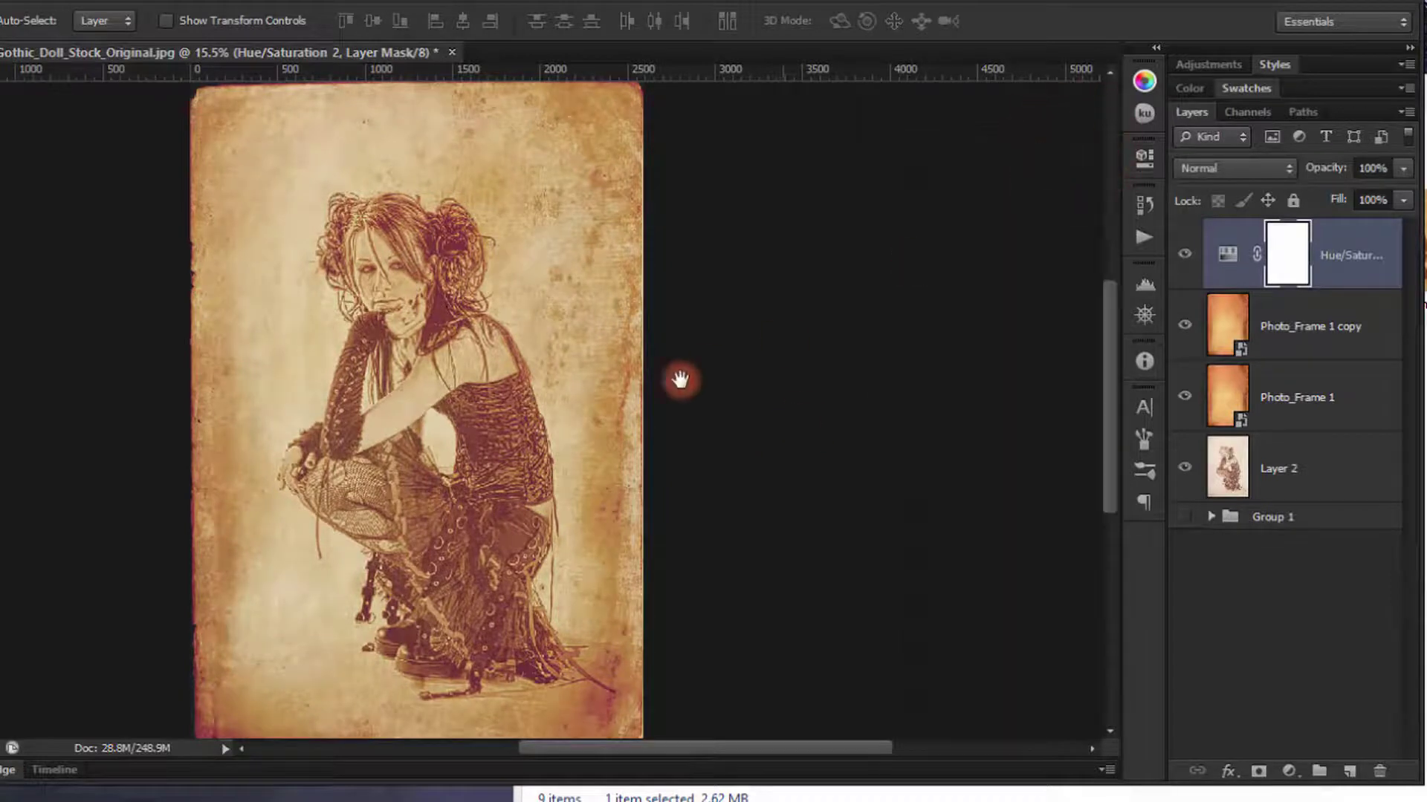
- Examine the toned picture up close and as a whole, checking the doll's face, the background texture and the frame edges
left_click_drag(534, 448, 693, 431)
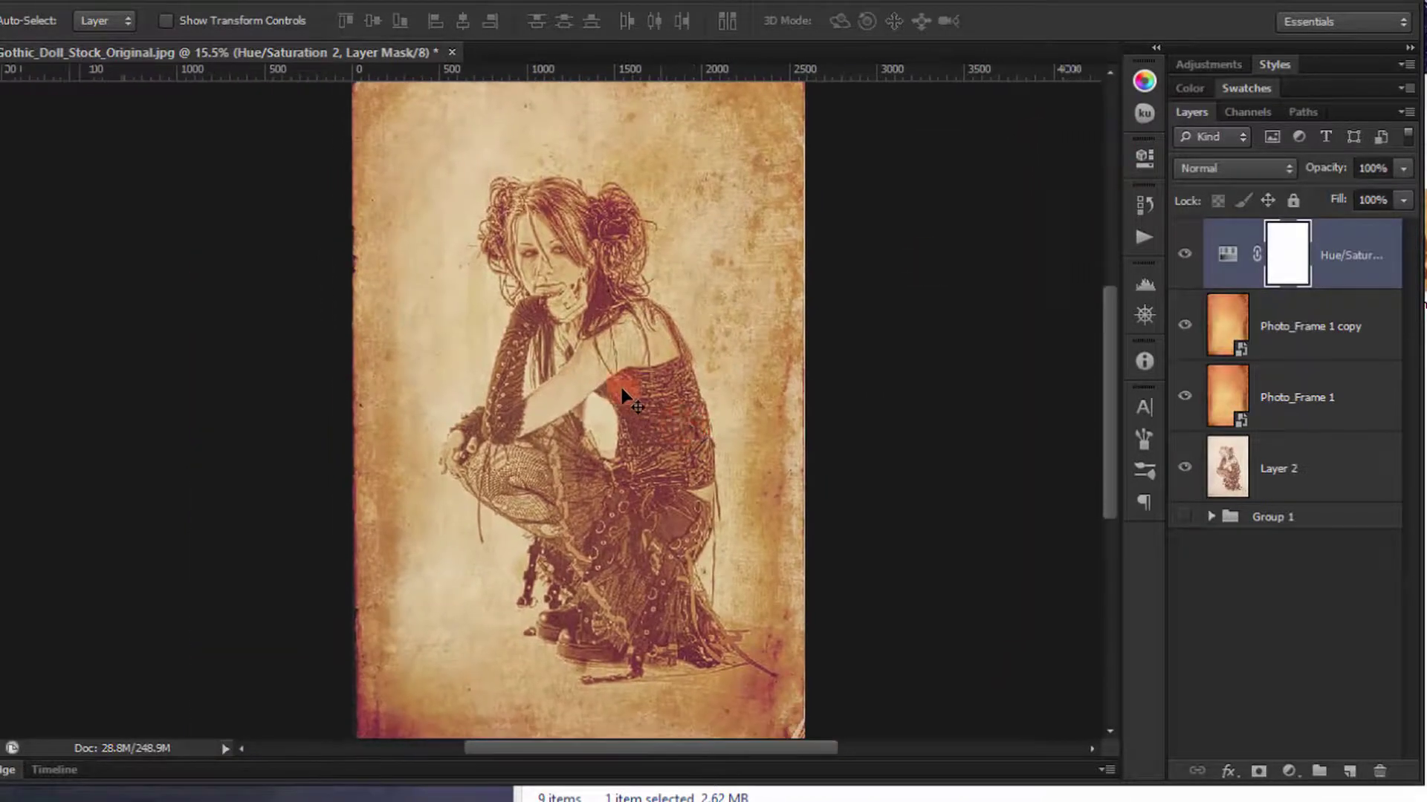
scroll(621, 388, "up", 8)
left_click_drag(608, 379, 661, 619)
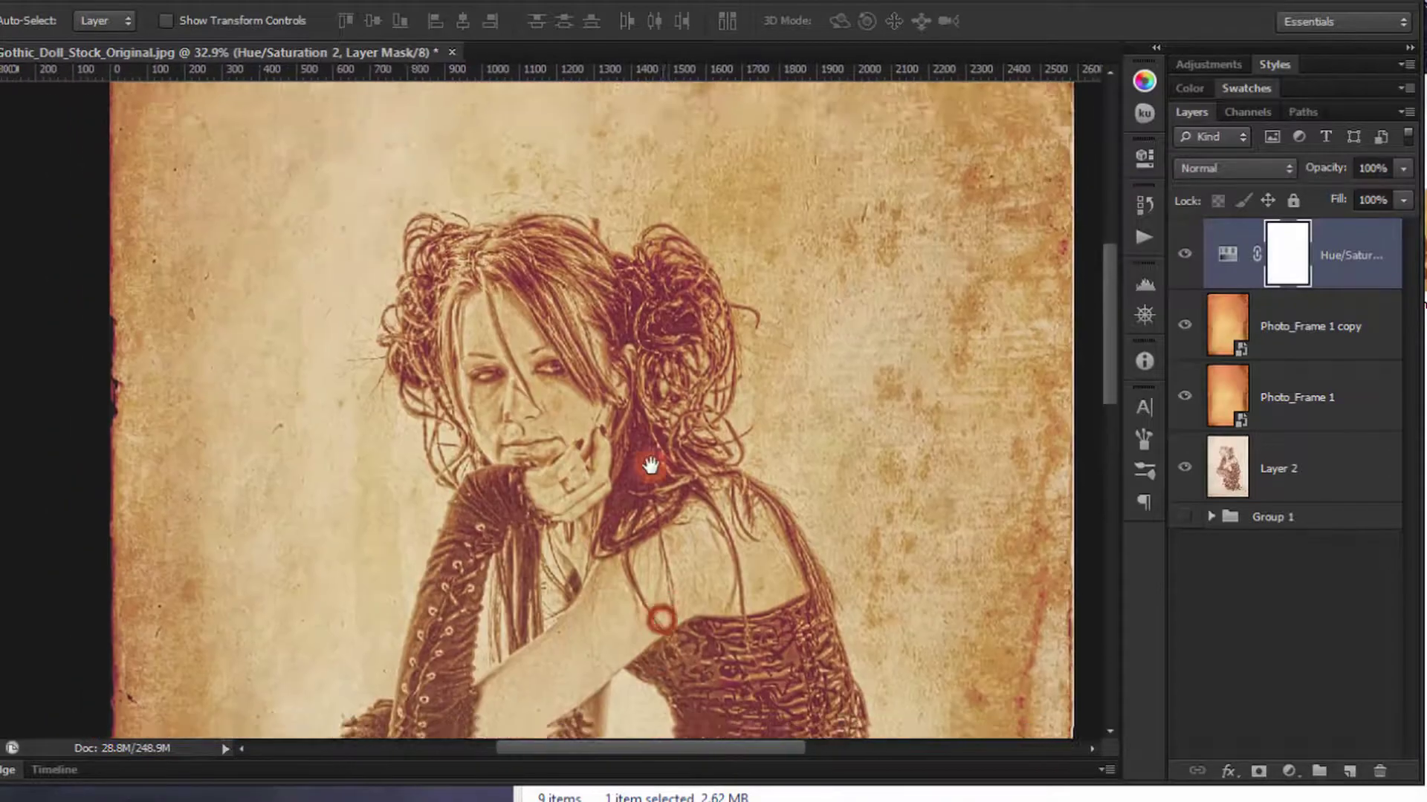
scroll(651, 466, "down", 5)
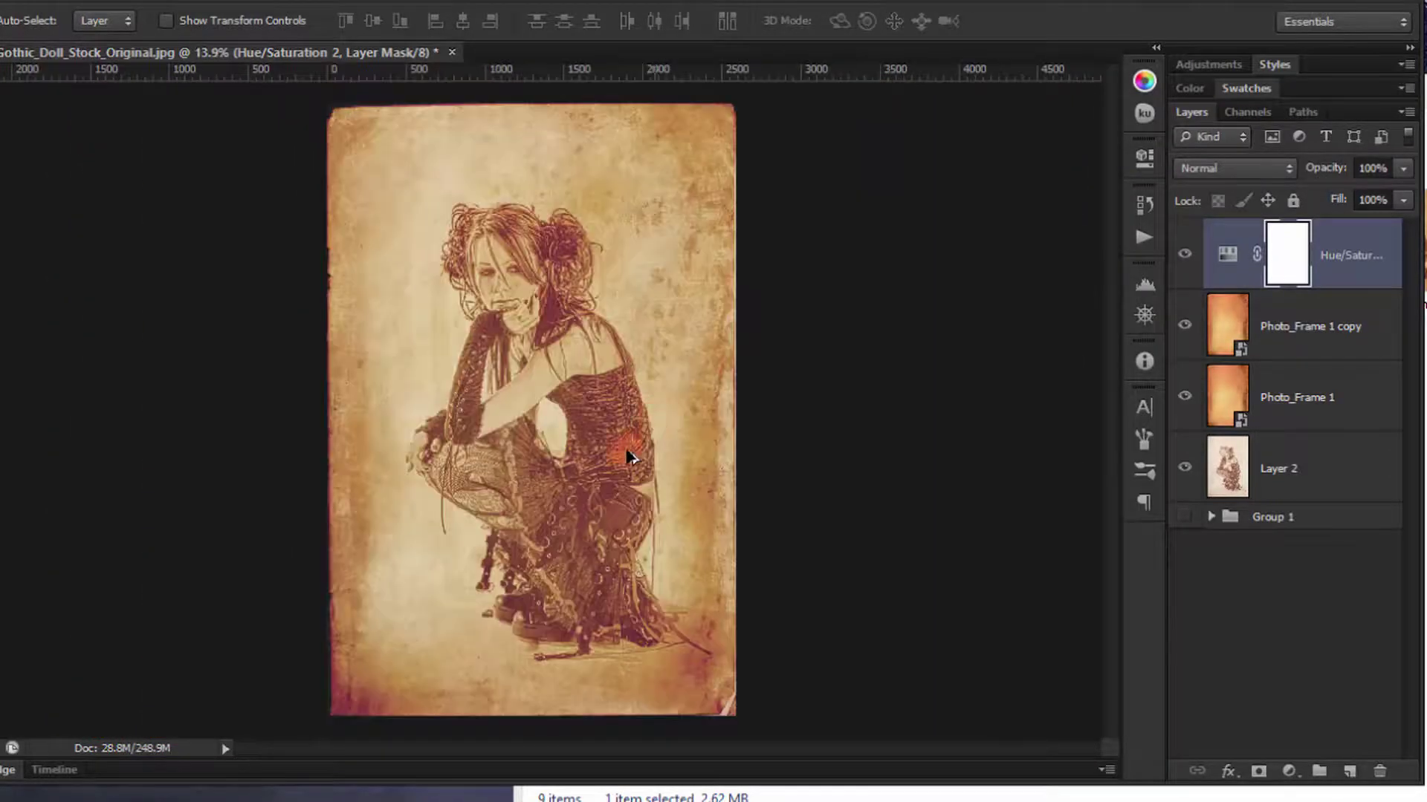
scroll(444, 618, "up", 5)
left_click_drag(608, 482, 543, 702)
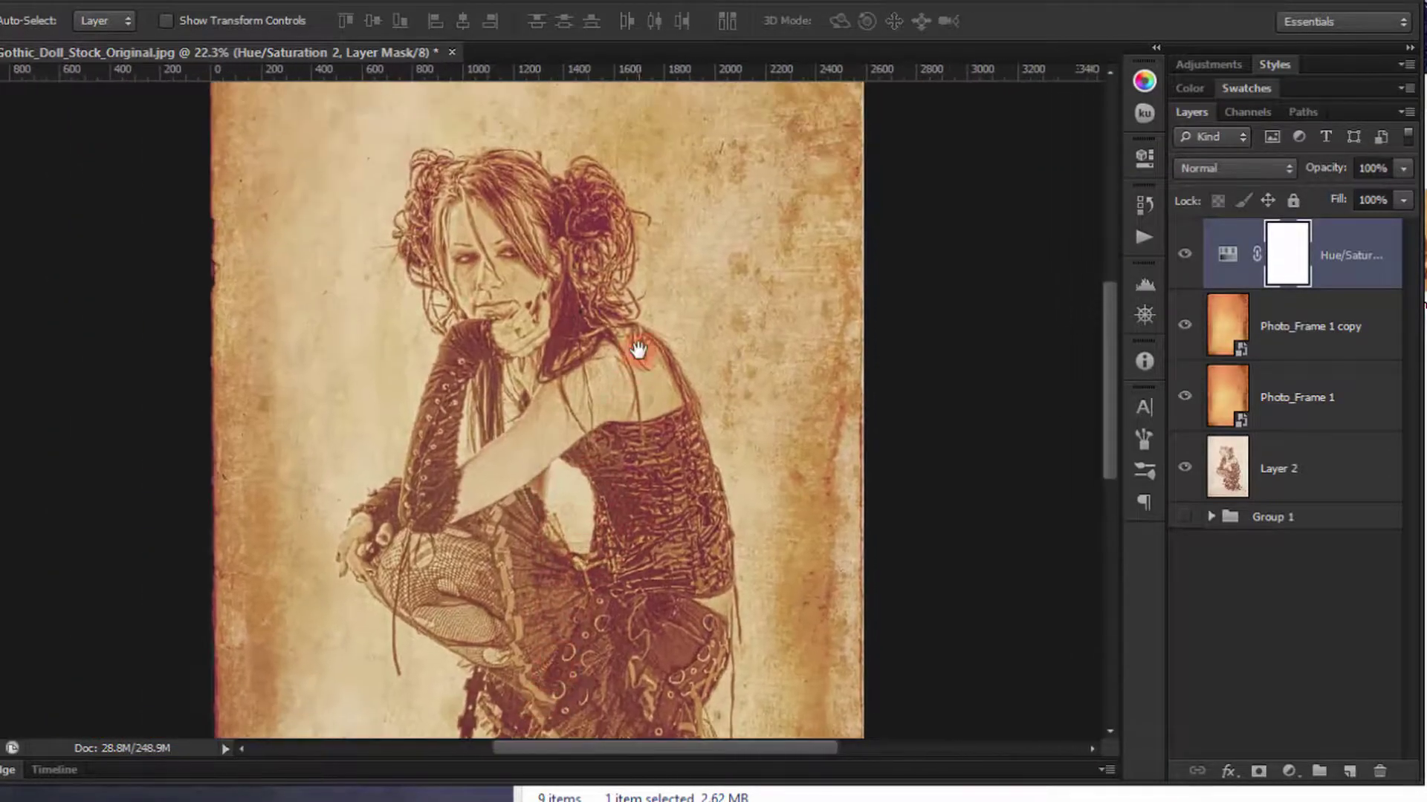
left_click_drag(637, 350, 614, 508)
scroll(550, 335, "down", 4)
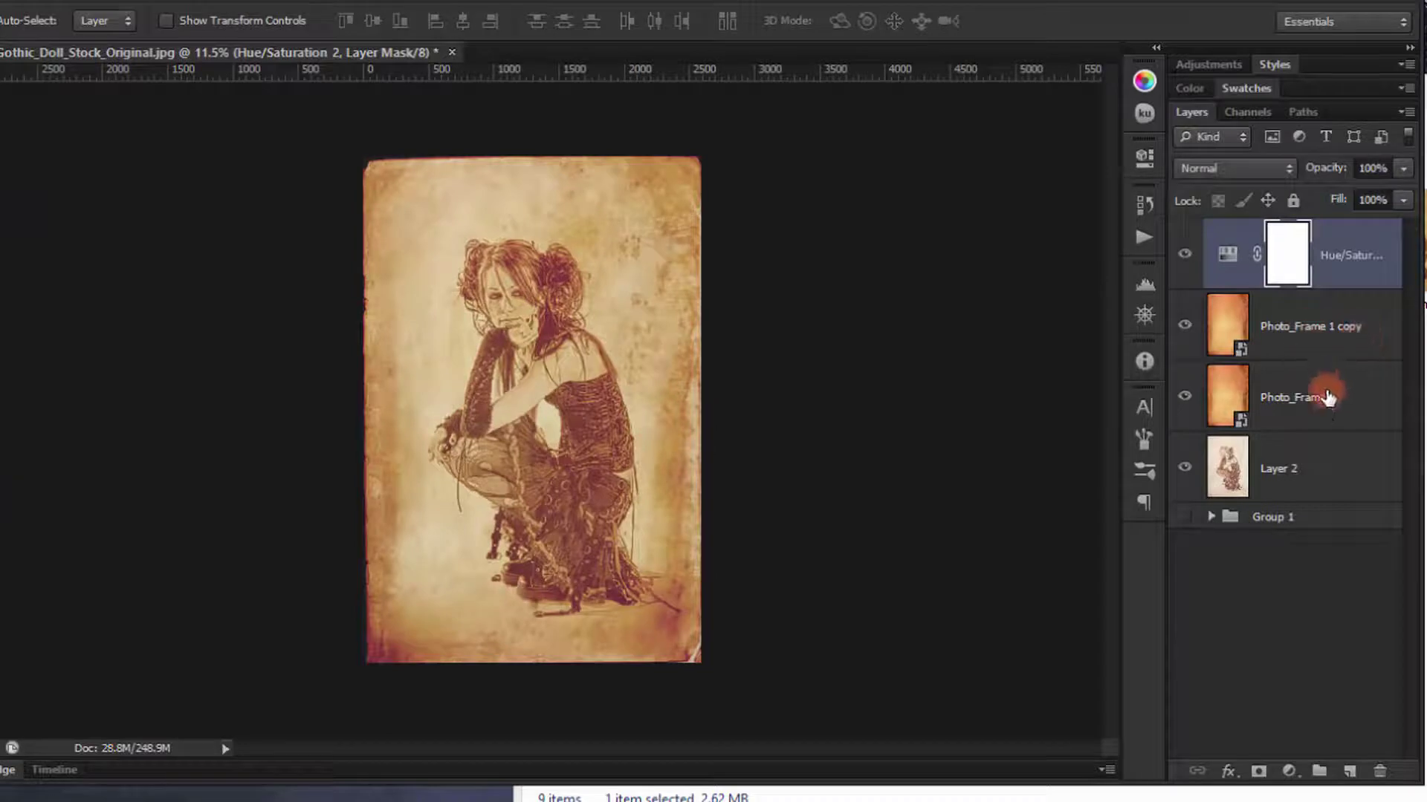
scroll(479, 406, "up", 4)
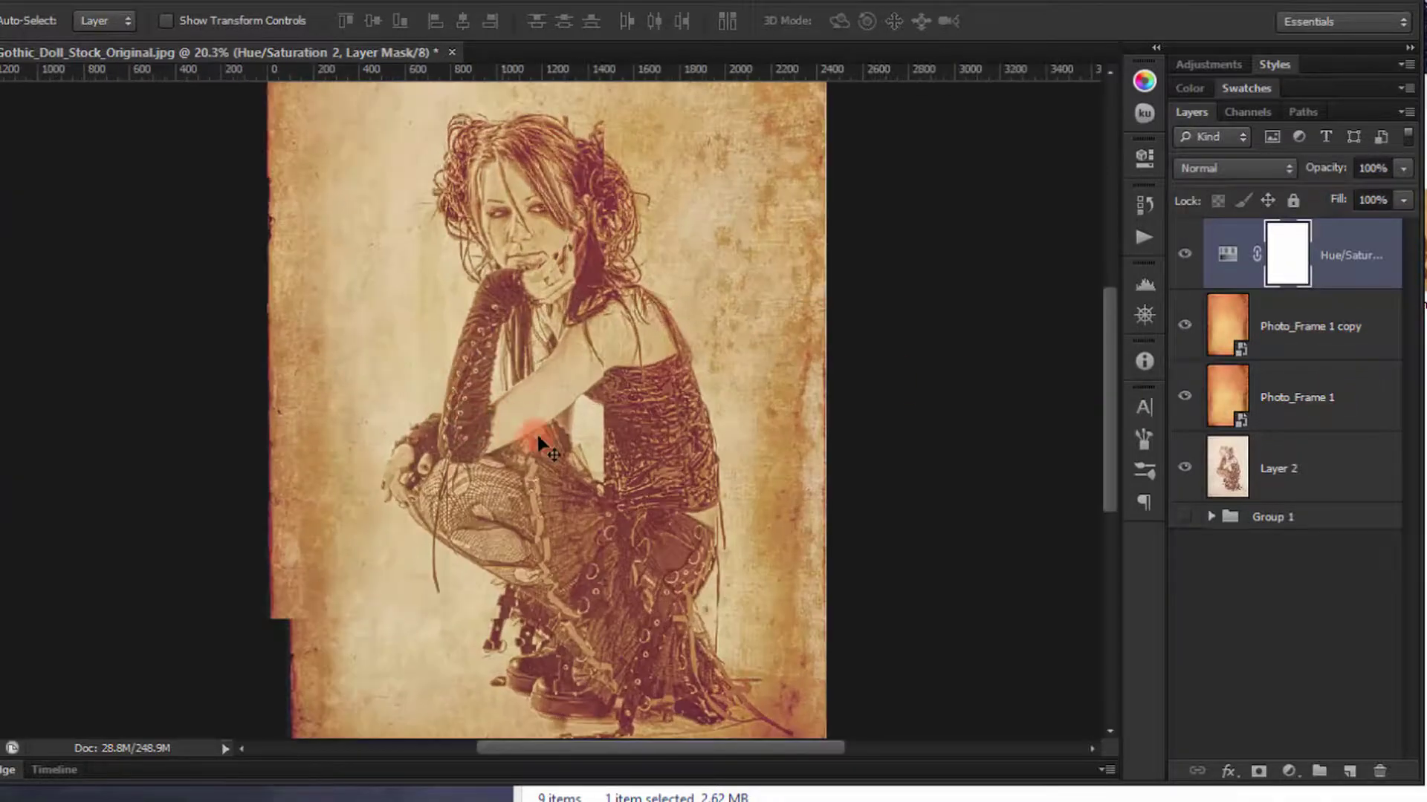
left_click_drag(557, 447, 525, 302)
scroll(565, 423, "down", 2)
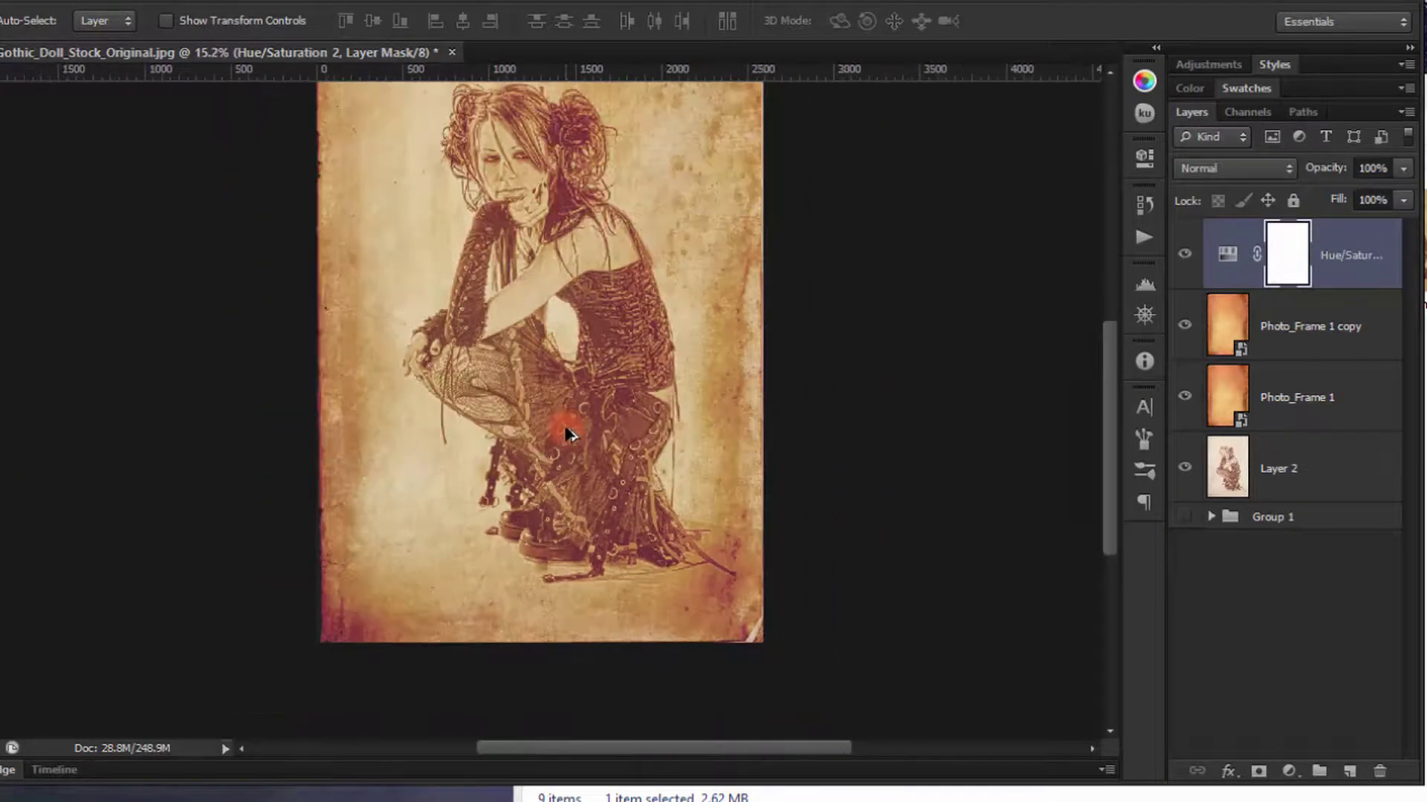
- Select only the top Hue/Saturation adjustment layer and hide it
left_click(1327, 405, "shift")
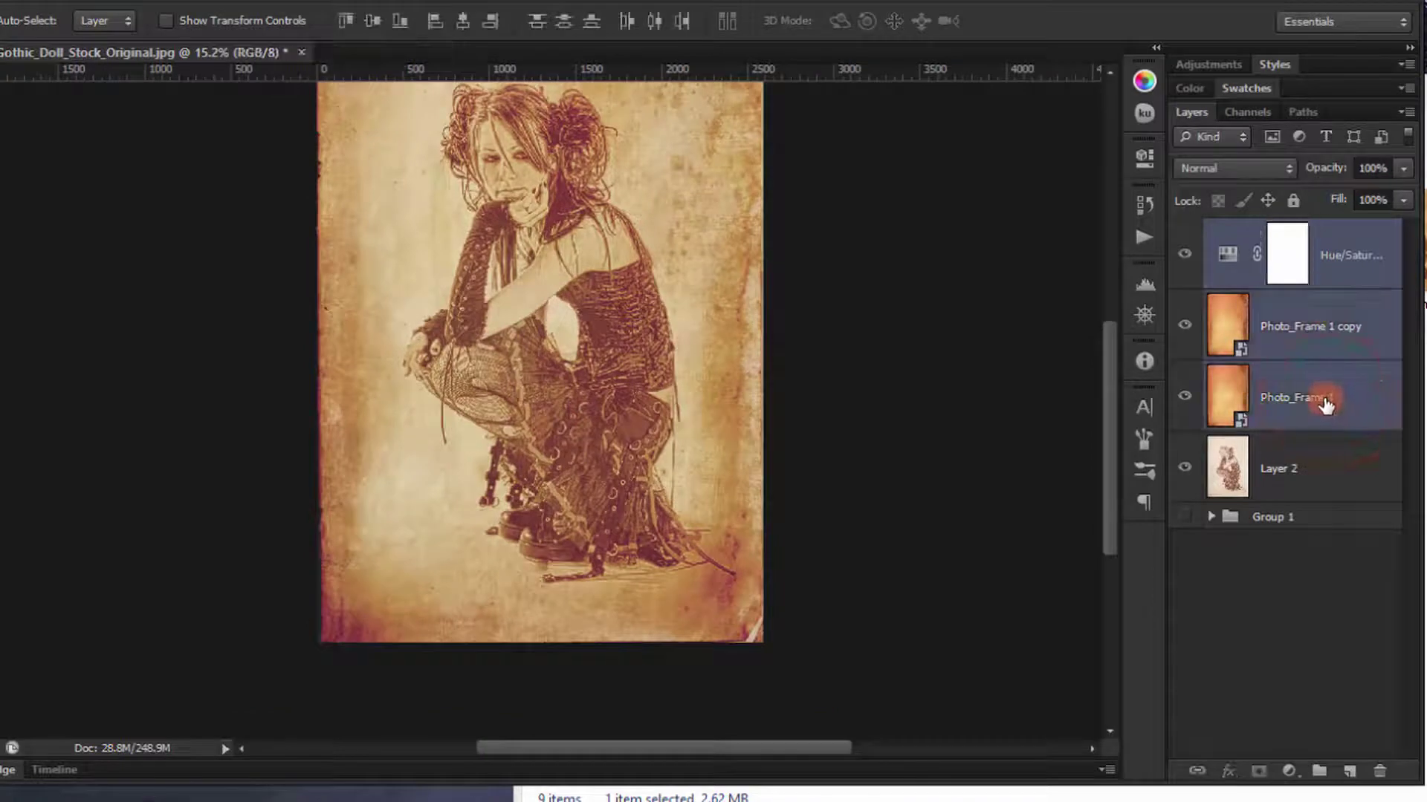
left_click(1317, 282)
left_click(1184, 256)
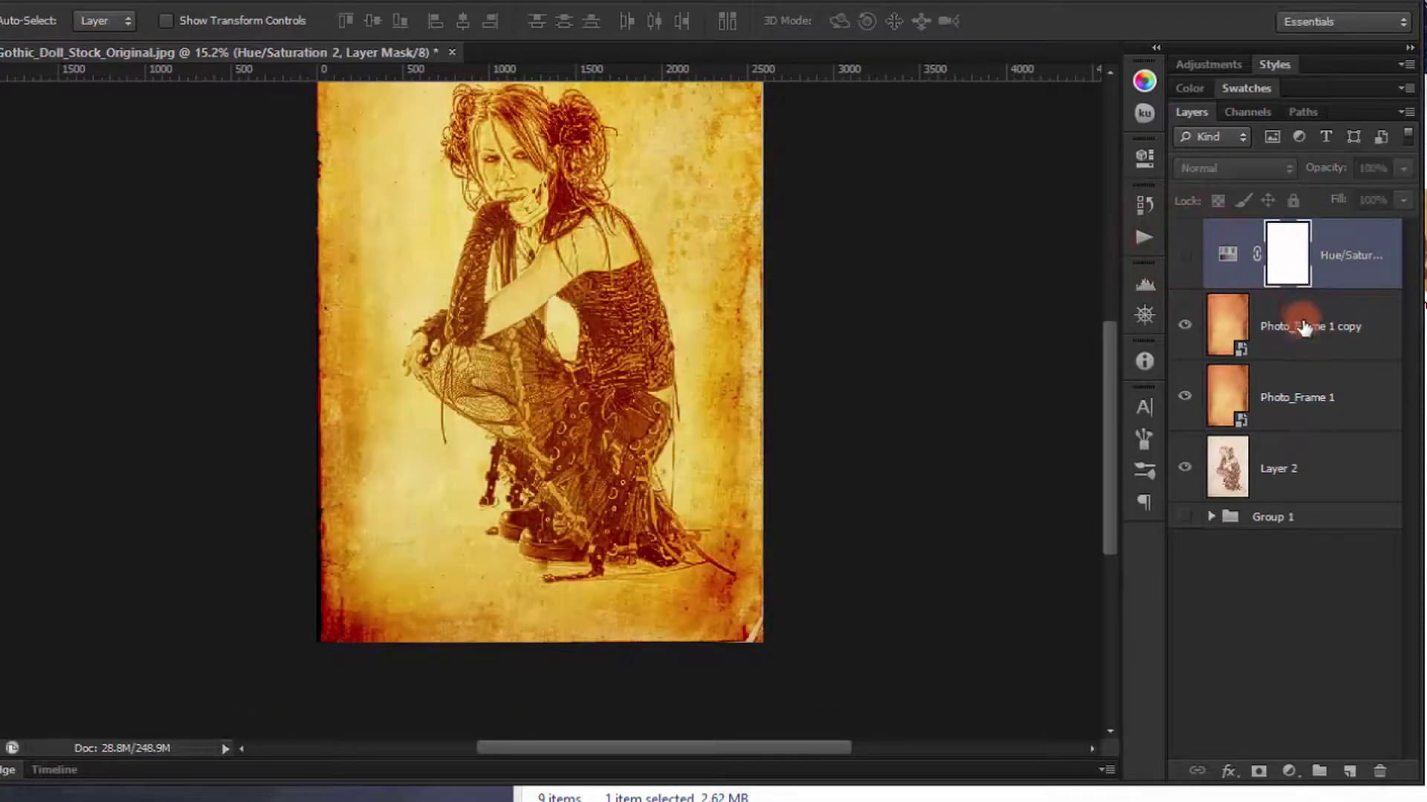
- Delete the Photo_Frame 1 copy and Photo_Frame 1 layers
left_click(1306, 327)
key("Delete")
key("Delete")
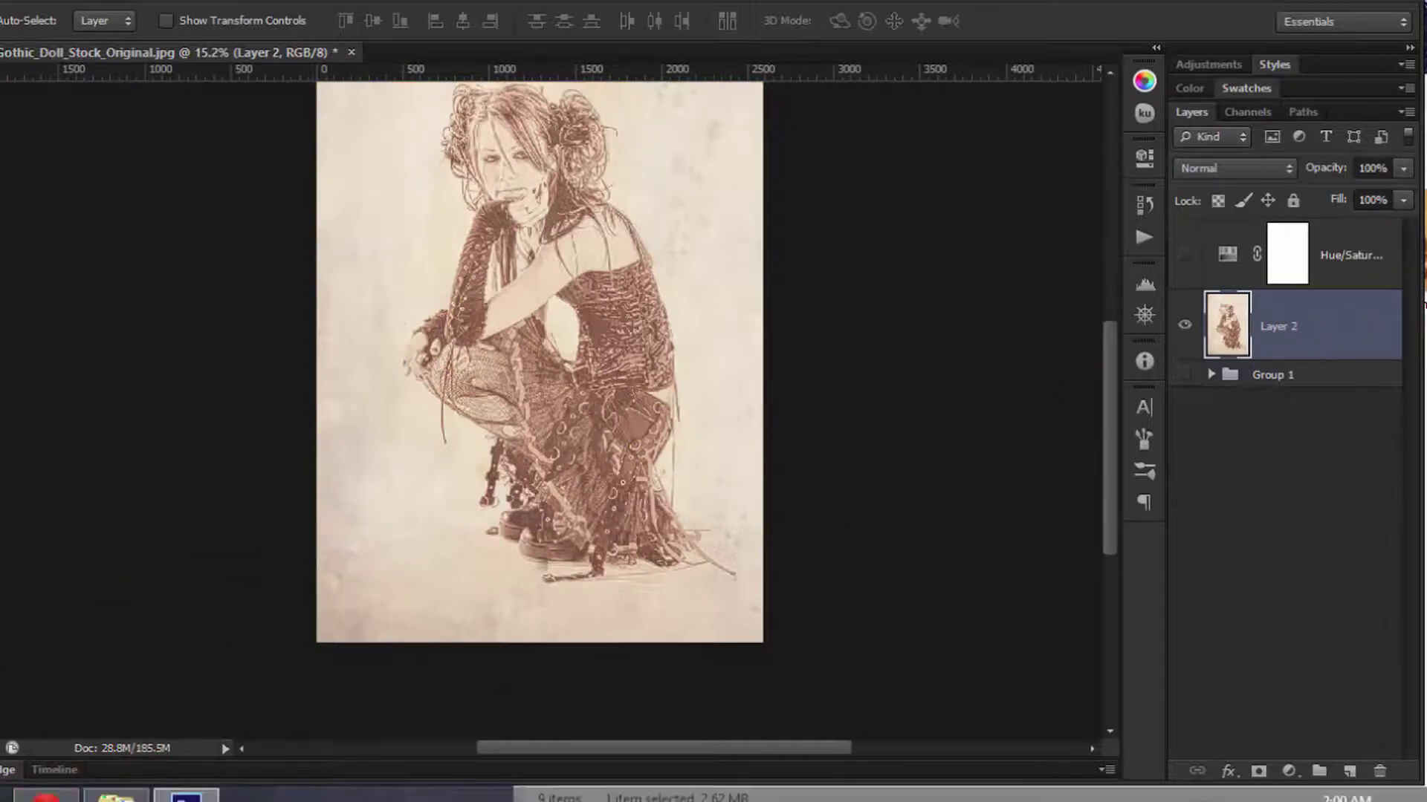
- Switch to the Vintage_Tut folder and place Photo_Frame 3.PNG into the doll document above Layer 2
left_click(115, 795)
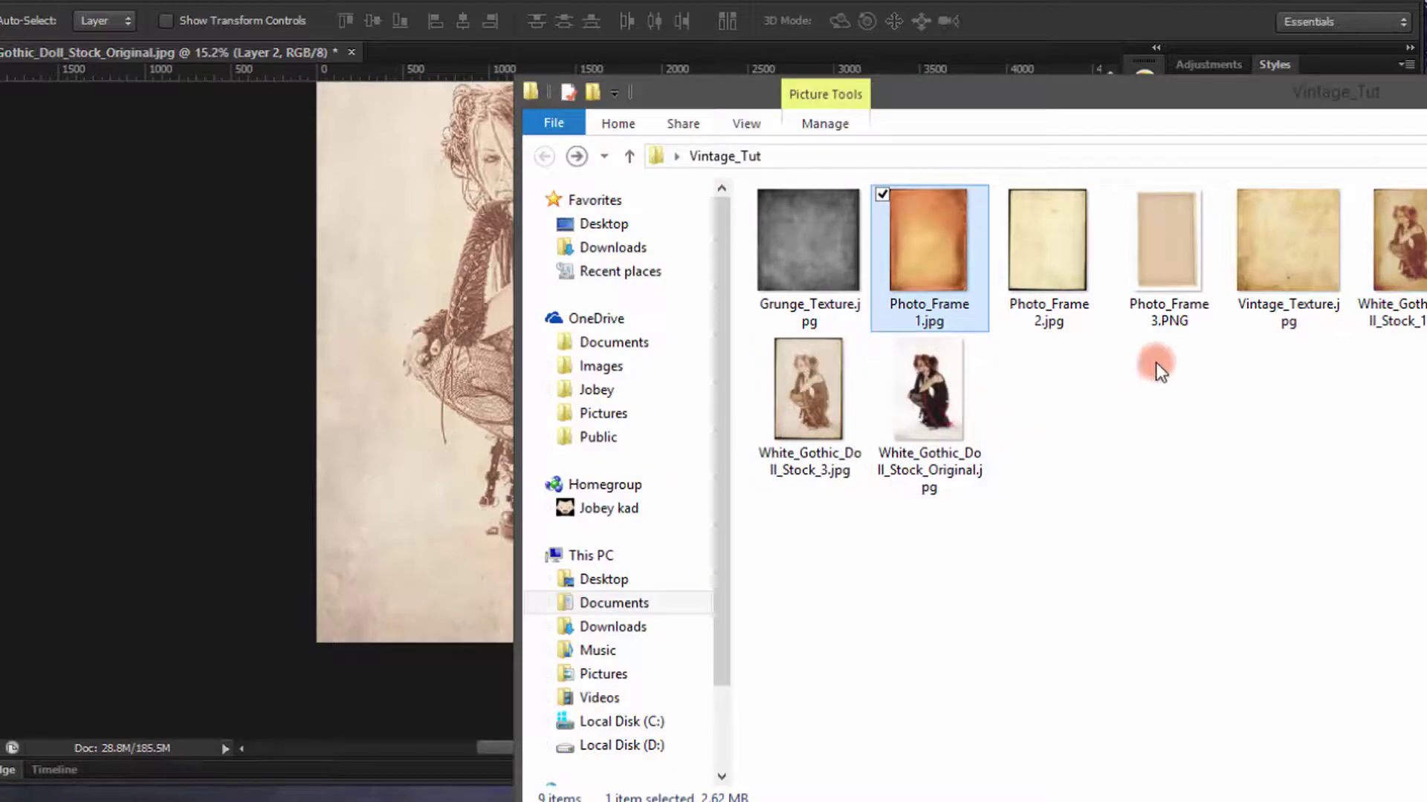
left_click(1061, 274)
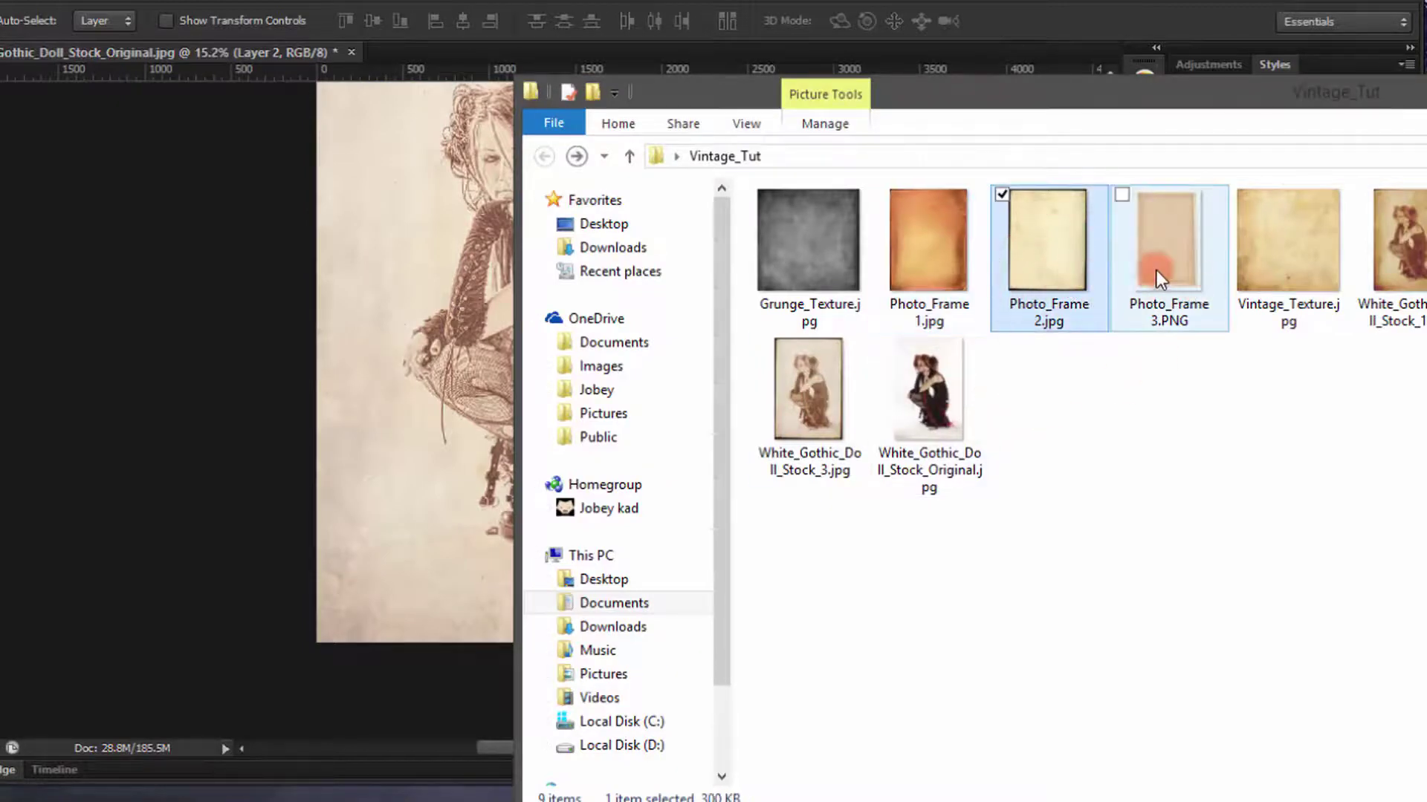
left_click_drag(1156, 271, 1185, 233)
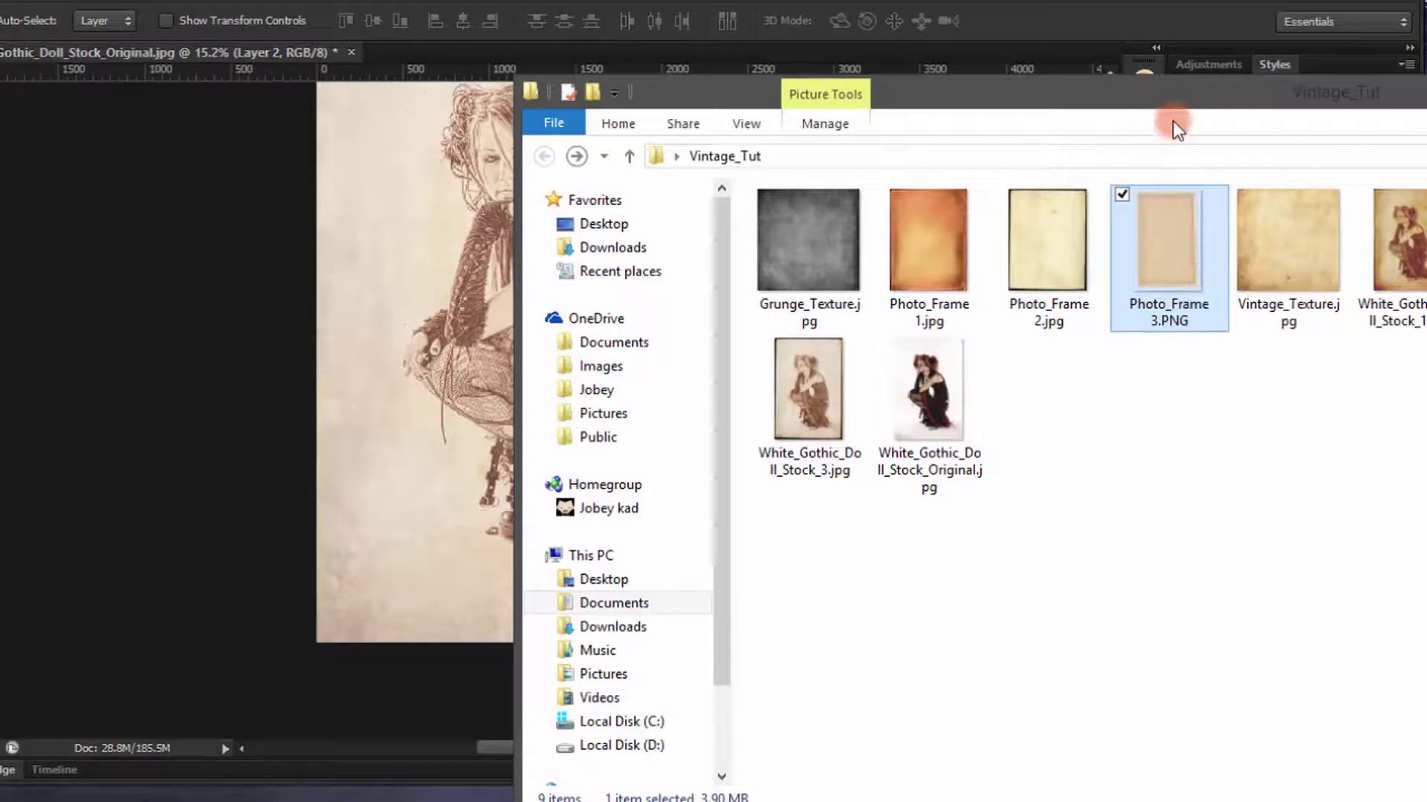
left_click_drag(1162, 91, 1343, 88)
left_click(1342, 222)
left_click_drag(1312, 252, 592, 298)
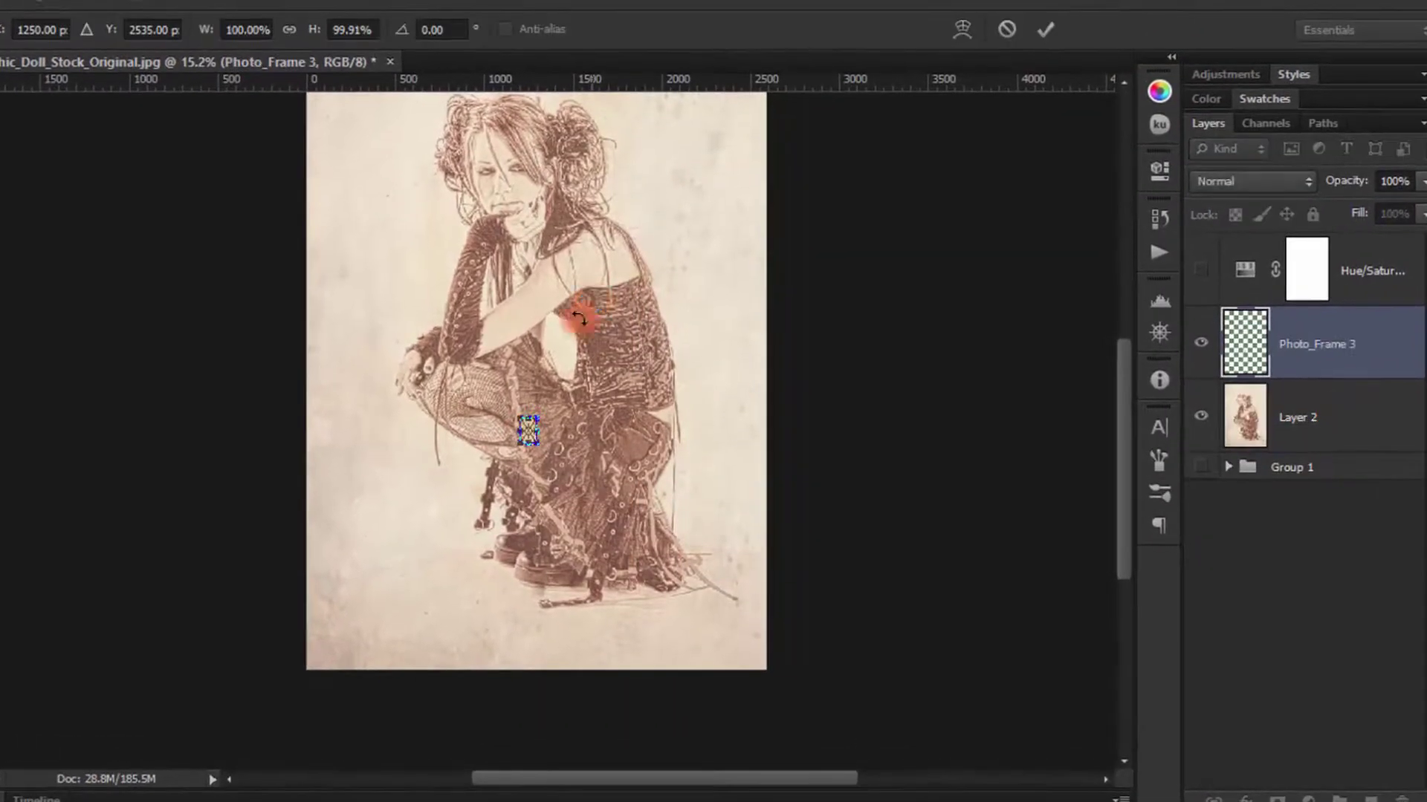
- Scale the placed frame up to about 1623% and move it into the upper-left corner of the canvas
left_click_drag(535, 444, 684, 611)
key("ctrl+minus")
left_click_drag(573, 512, 509, 330)
scroll(408, 256, "up", 3)
scroll(405, 239, "up", 4)
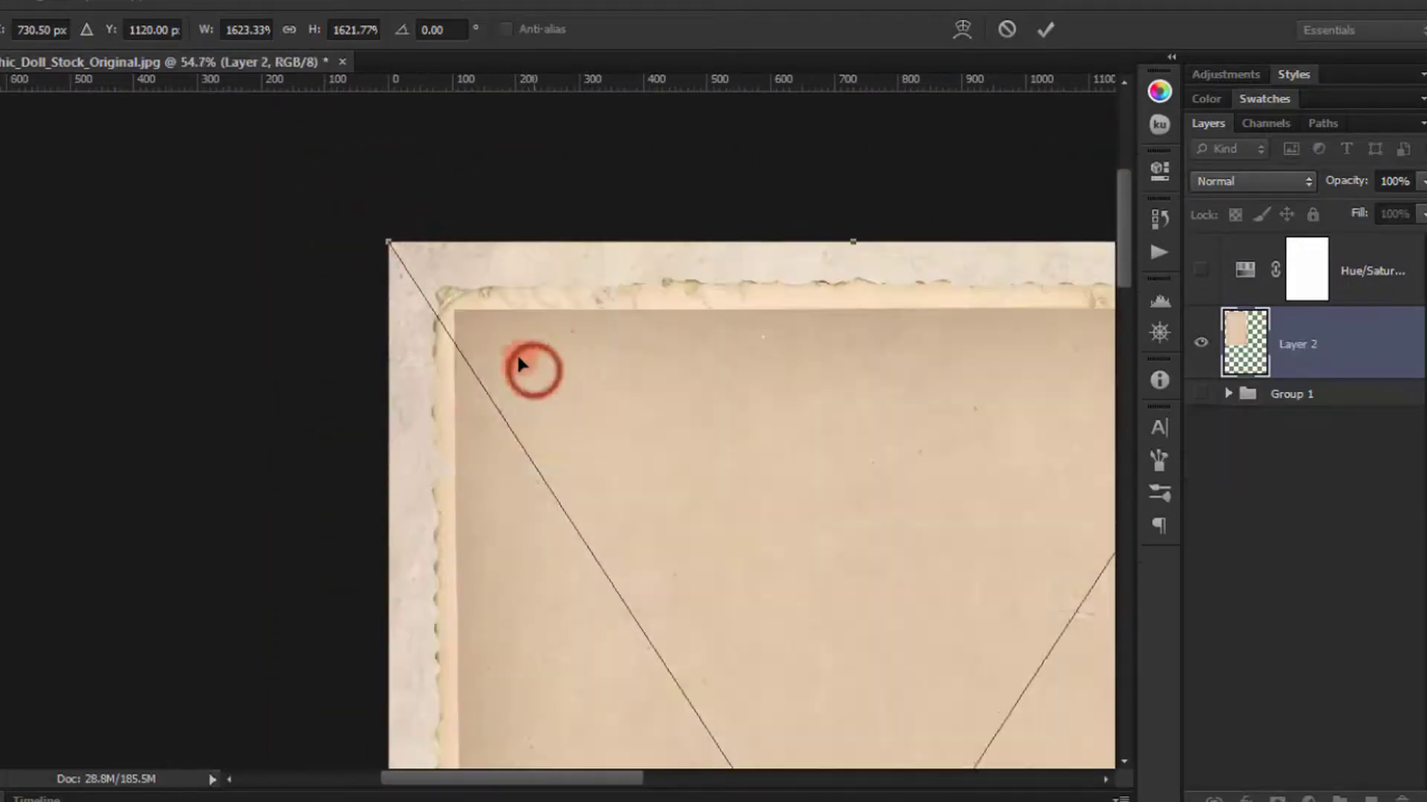
left_click_drag(520, 364, 503, 348)
scroll(501, 344, "down", 5)
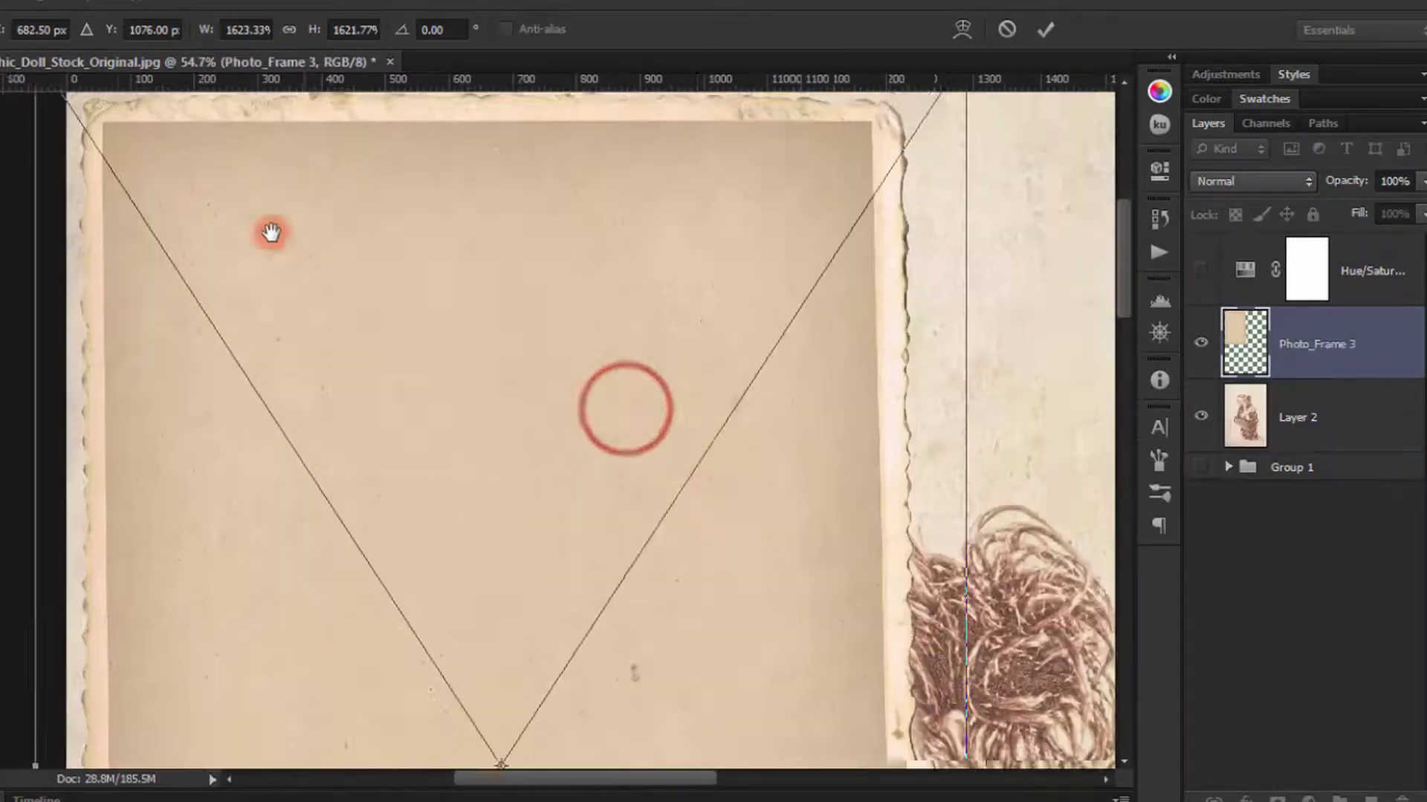
scroll(573, 405, "down", 3)
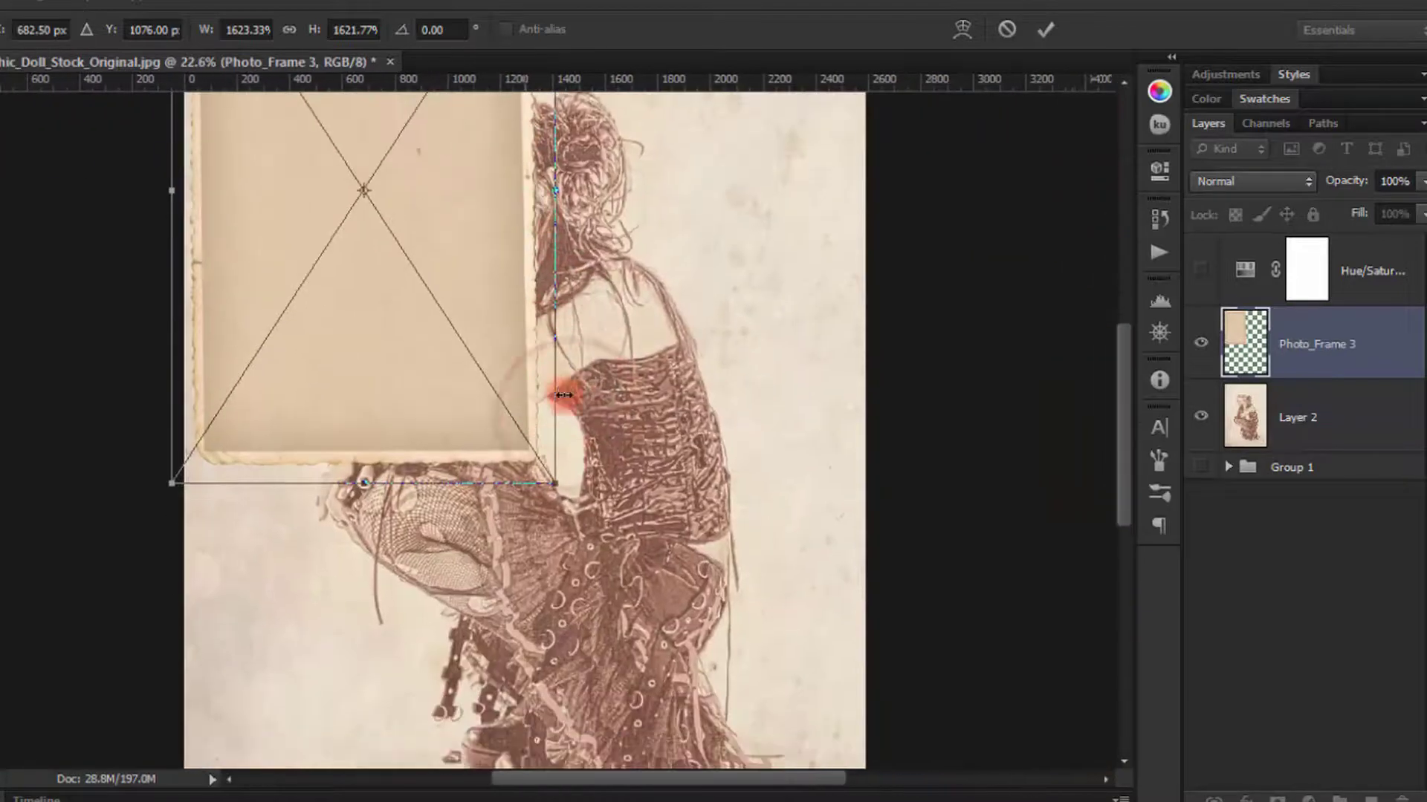
- Stretch the frame to about 3086% width and 2914% height so that its torn border follows the canvas edges
left_click_drag(547, 478, 693, 650)
left_click_drag(648, 591, 462, 316)
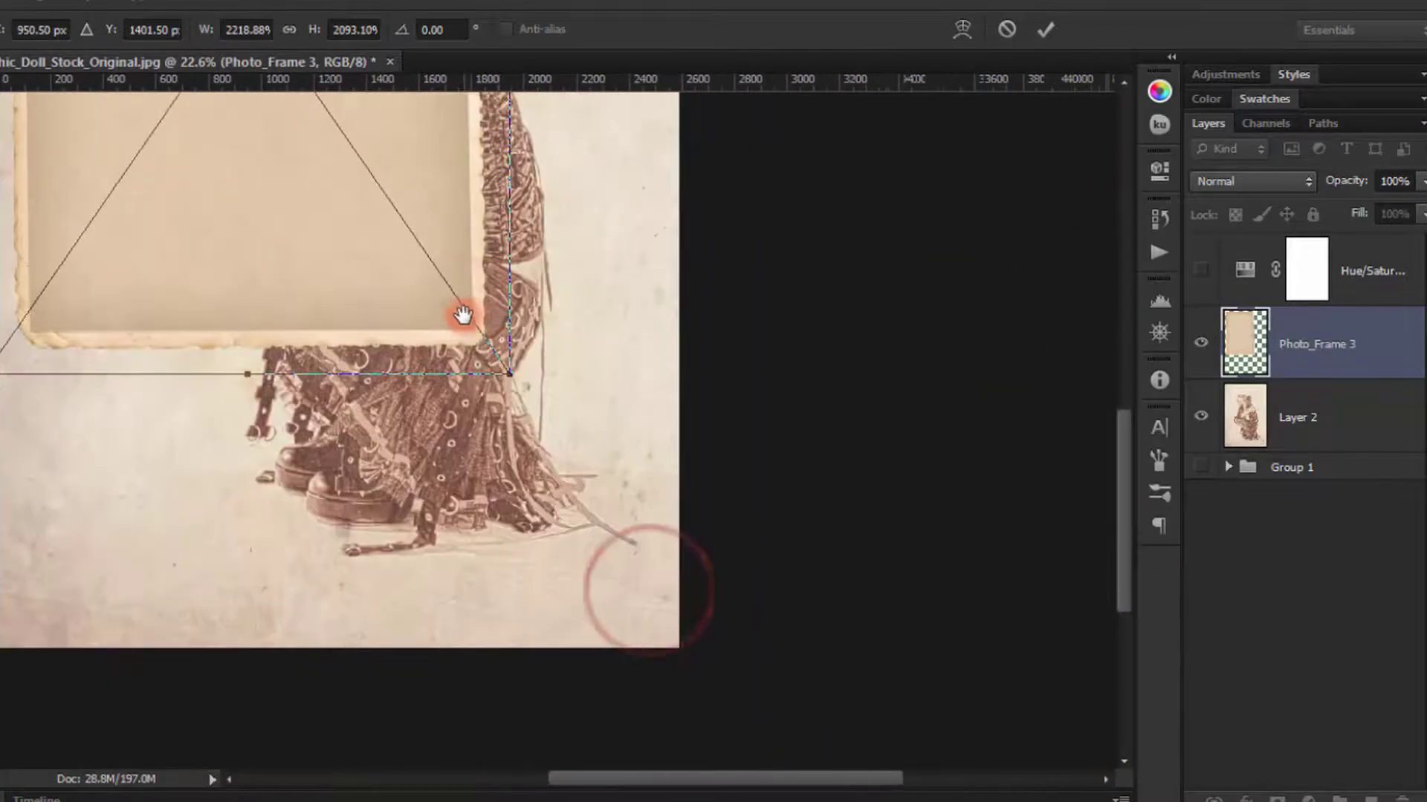
left_click_drag(511, 376, 701, 674)
left_click_drag(288, 492, 779, 423)
left_click_drag(476, 605, 461, 602)
left_click_drag(662, 456, 548, 487)
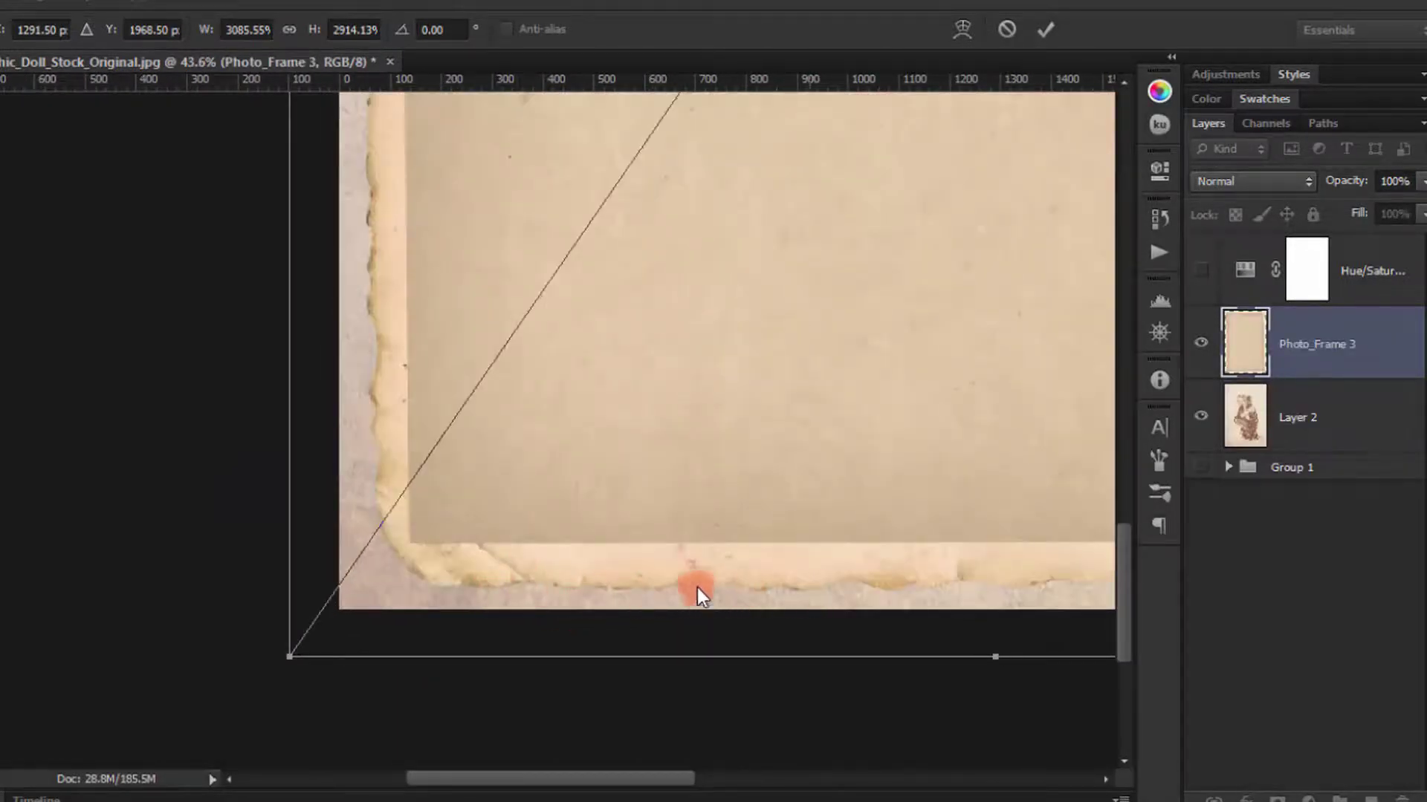
- Extend the frame's upper-right corner to about 3131% width and 2947% height and apply the transformation
left_click_drag(542, 202, 379, 321)
left_click_drag(613, 396, 645, 570)
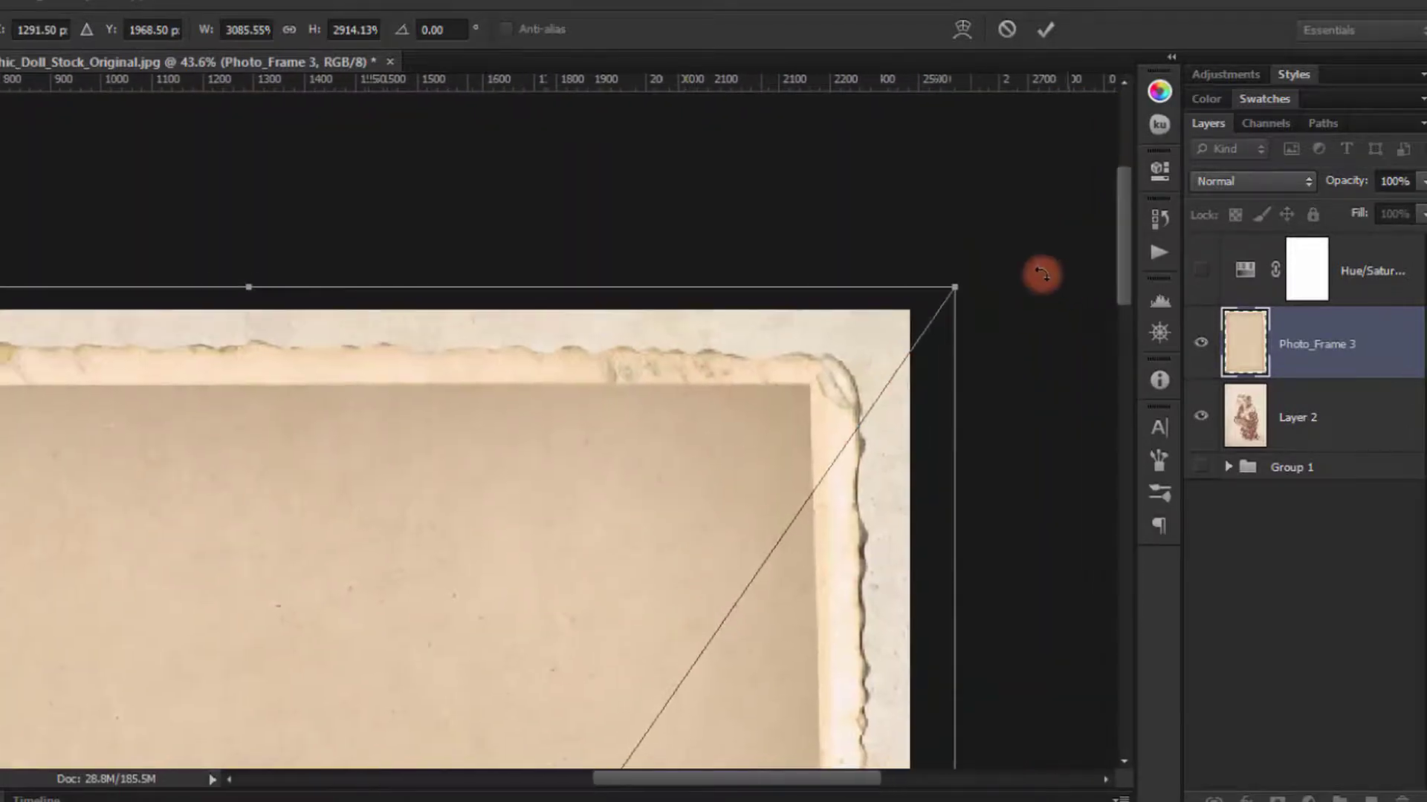
left_click_drag(956, 284, 976, 264)
left_click_drag(637, 470, 749, 327)
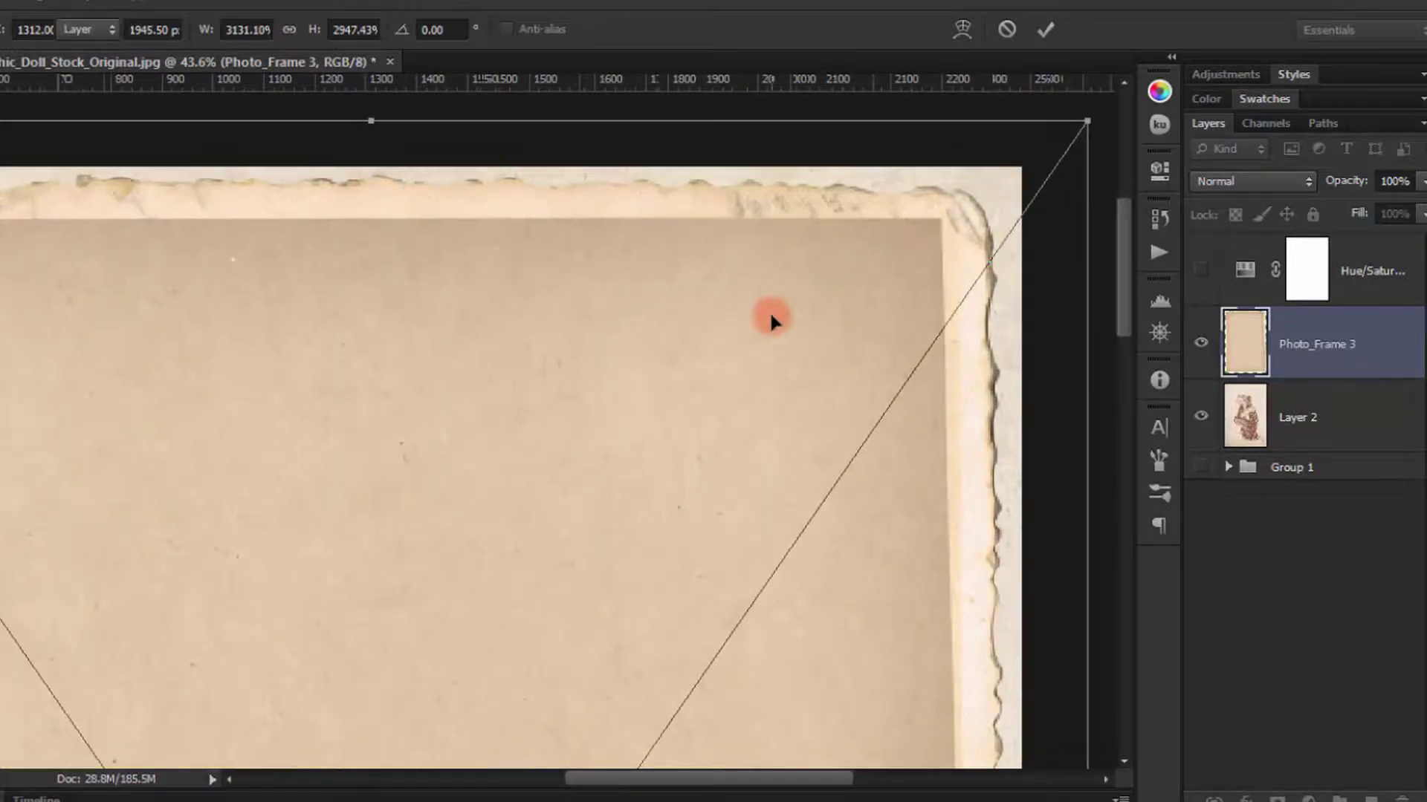
double_click(771, 318)
- Load the outline of Photo_Frame 3 as a selection and add it as a layer mask on Layer 2
scroll(762, 303, "down", 4)
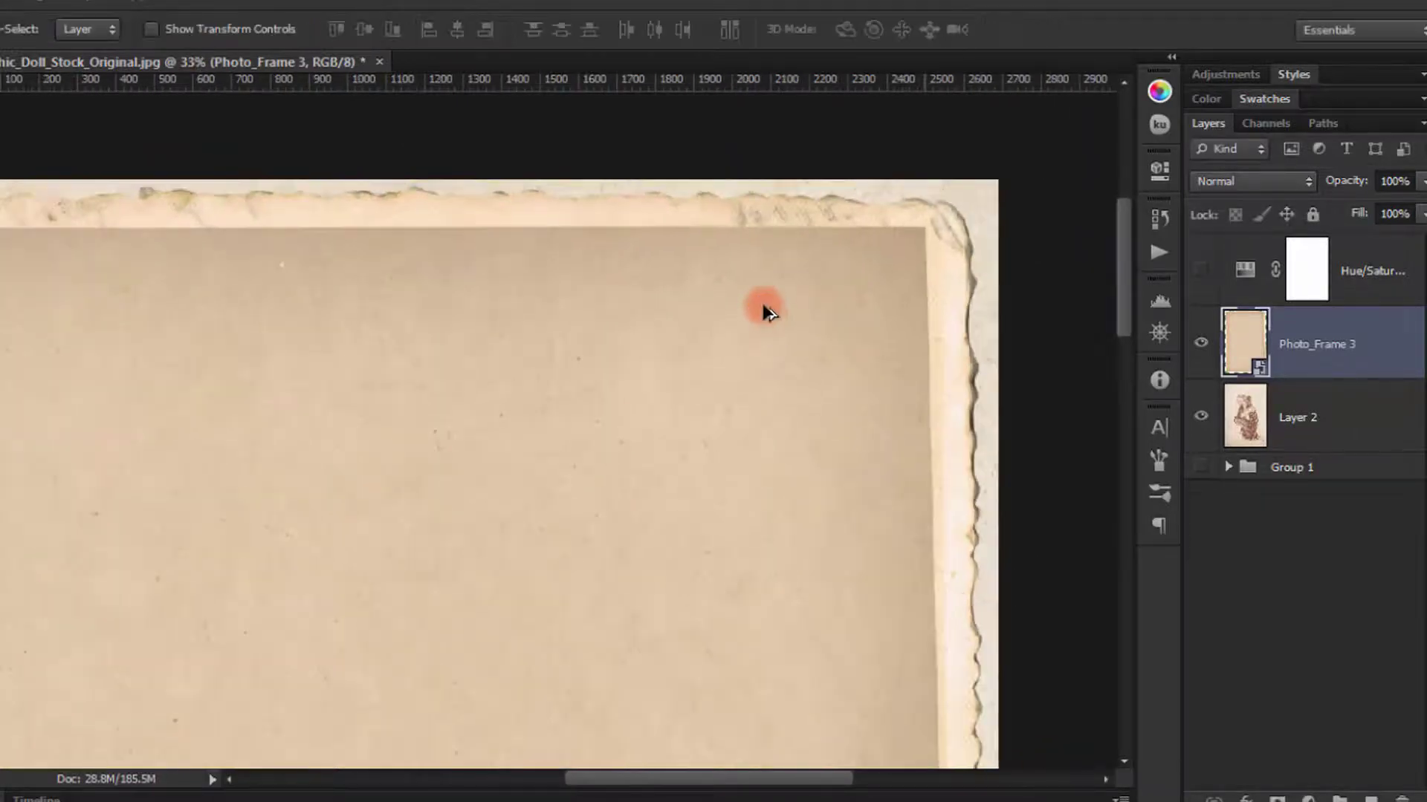
left_click(1286, 359)
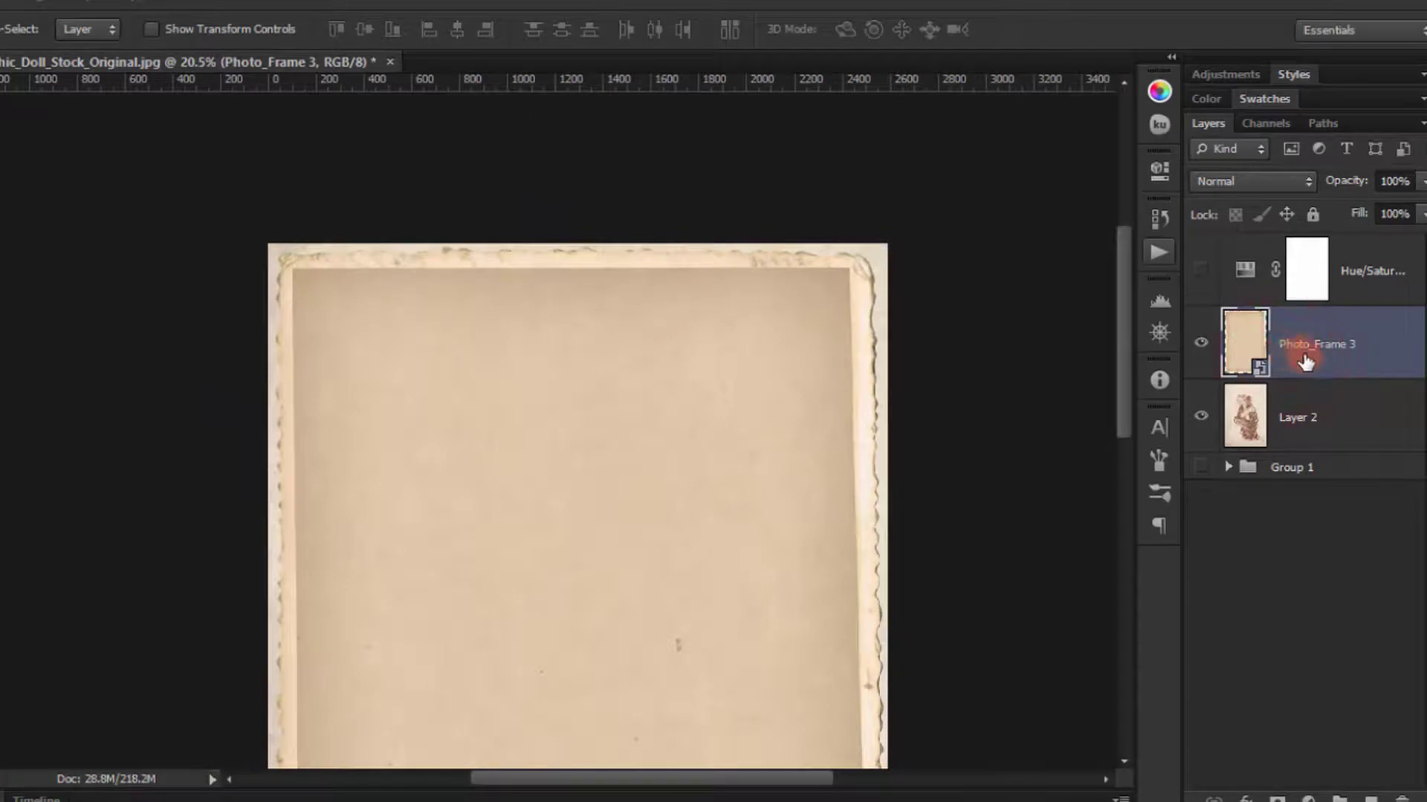
left_click(1246, 359)
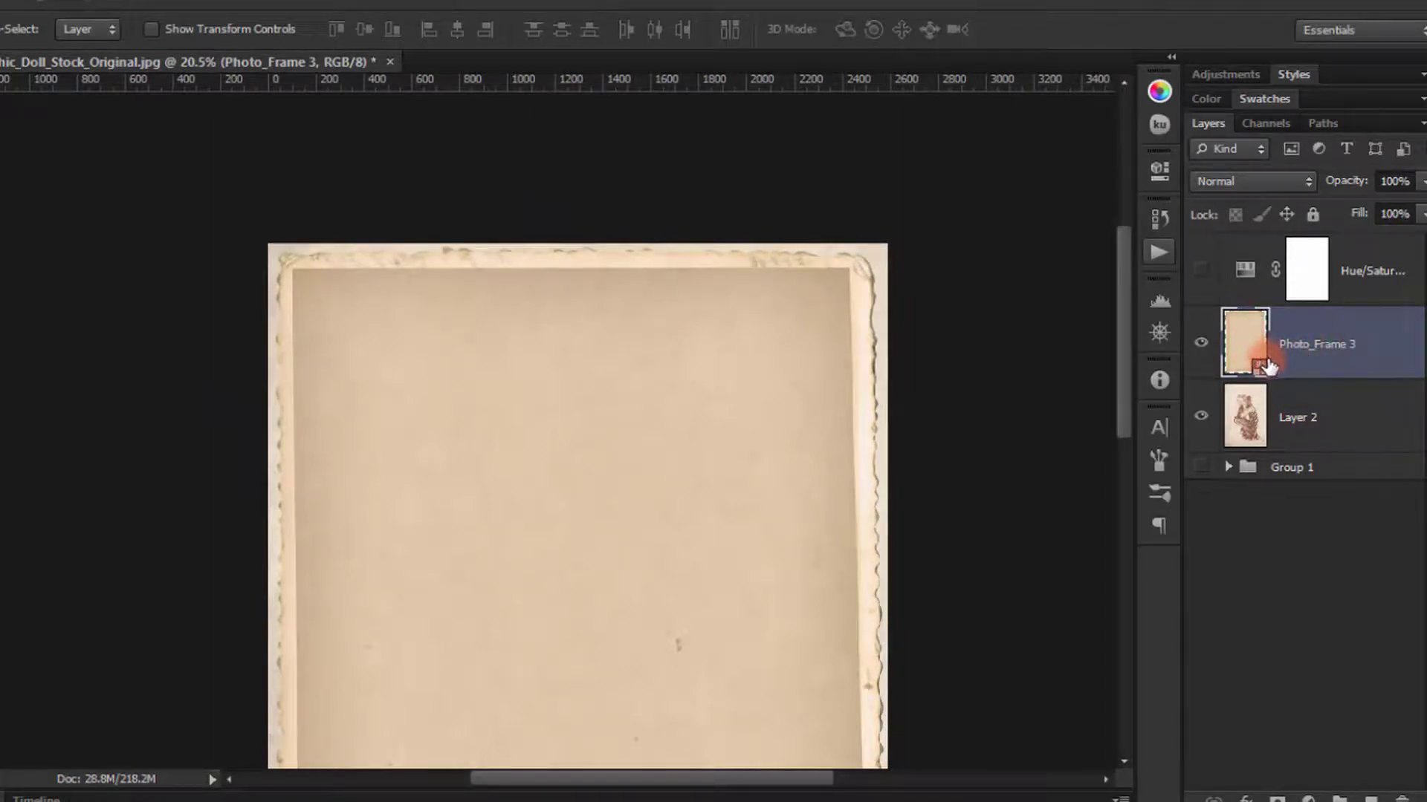
left_click(1250, 348, "ctrl")
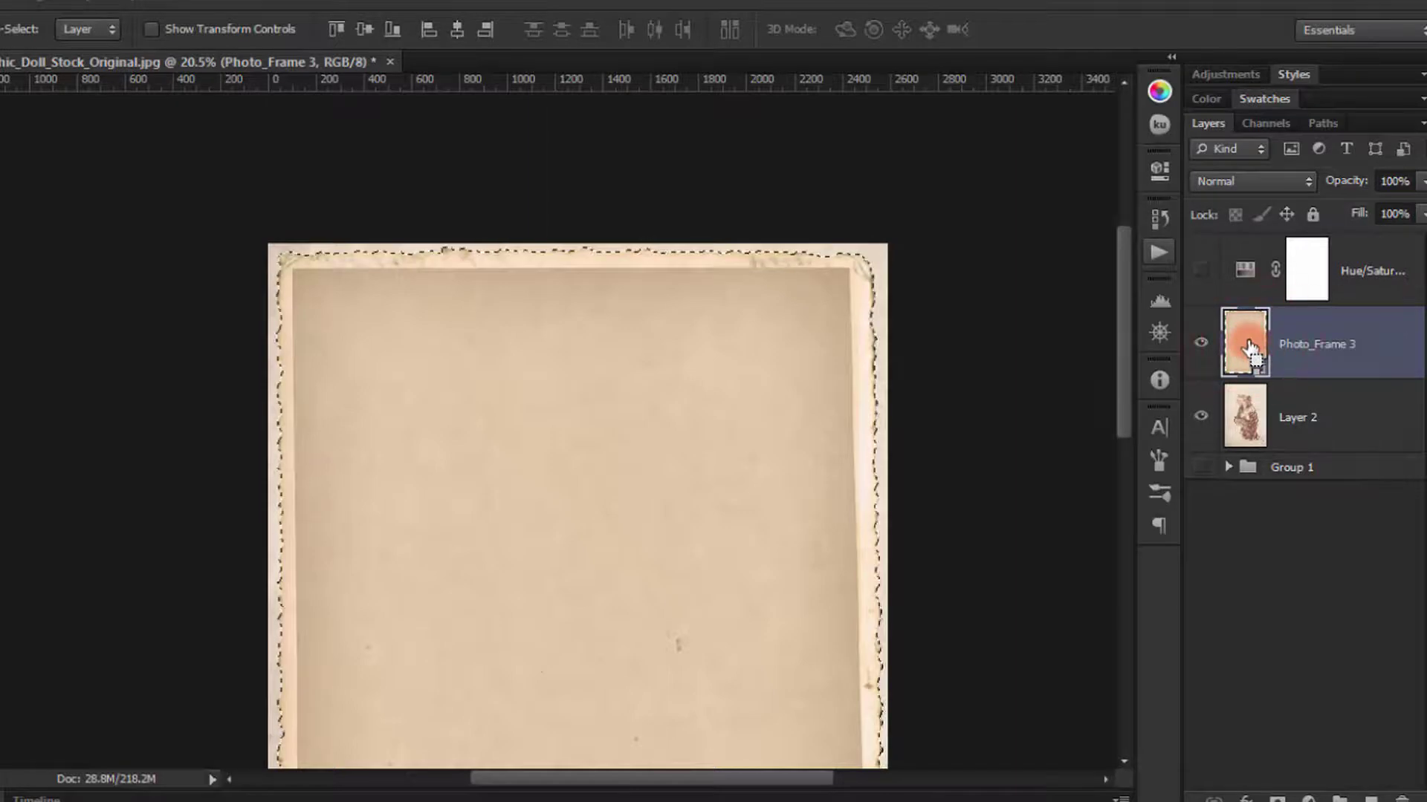
left_click(1306, 432)
left_click(1249, 417)
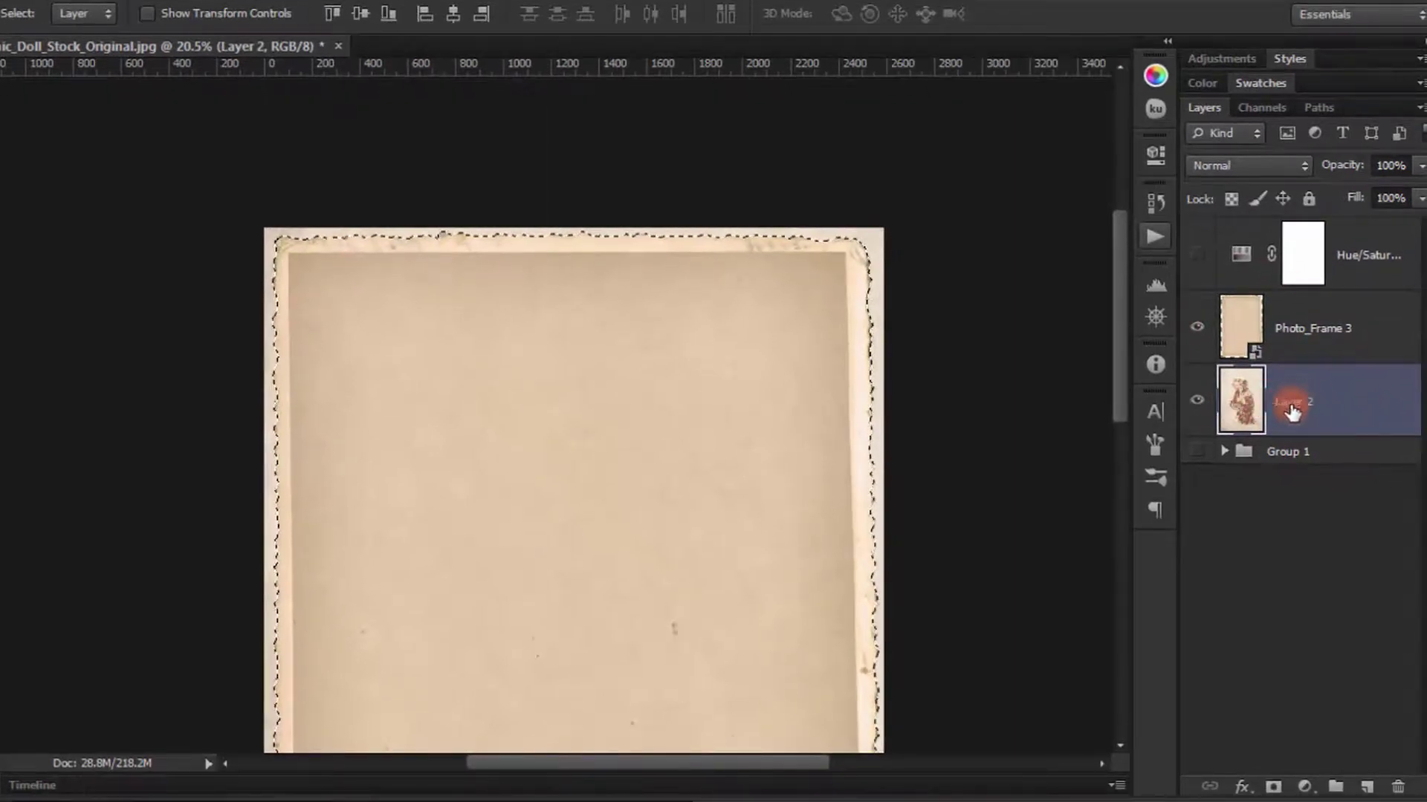
left_click(1273, 788)
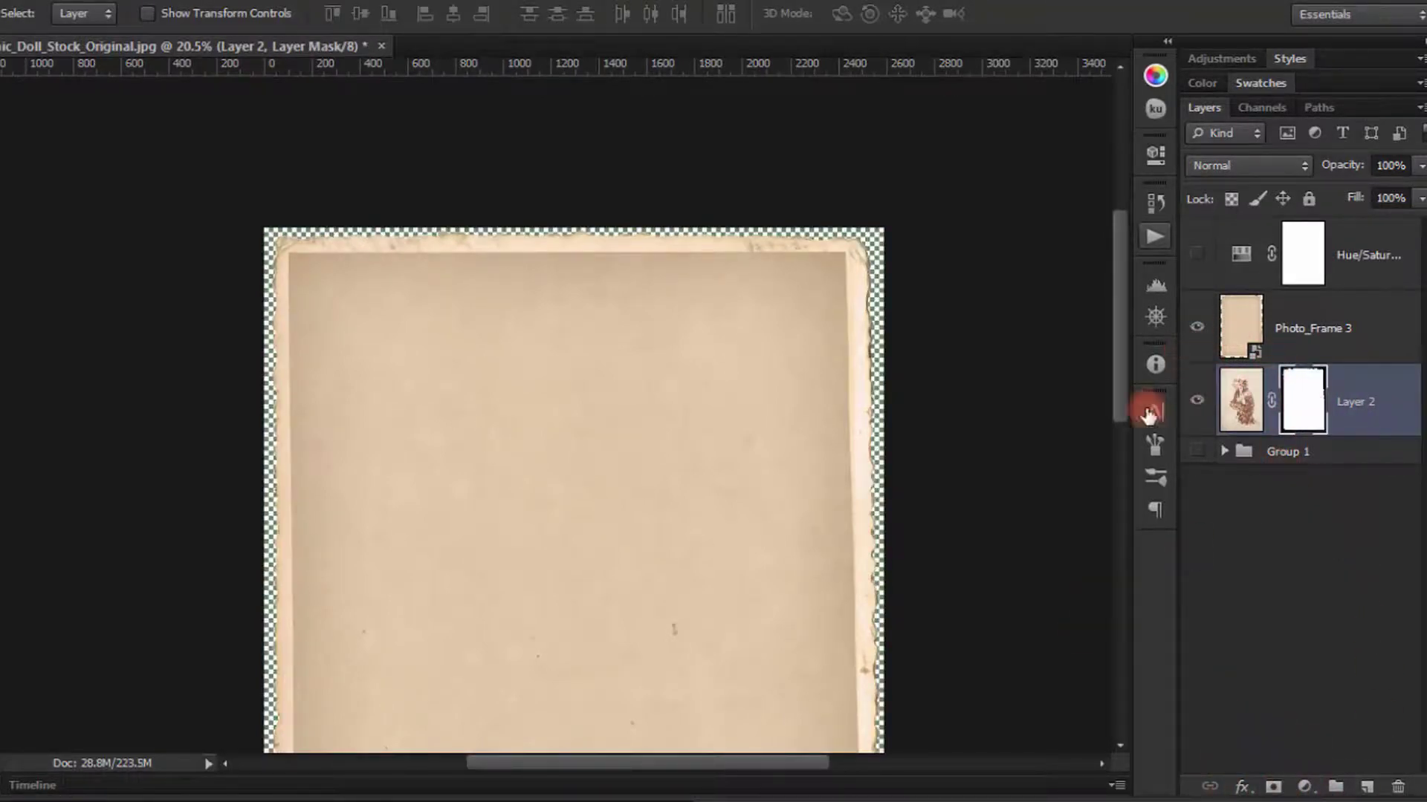
- Set the Photo_Frame 3 layer's blend mode to Color Burn
mouse_move(544, 458)
left_mouse_down()
mouse_move(590, 61)
mouse_move(554, 480)
left_mouse_up()
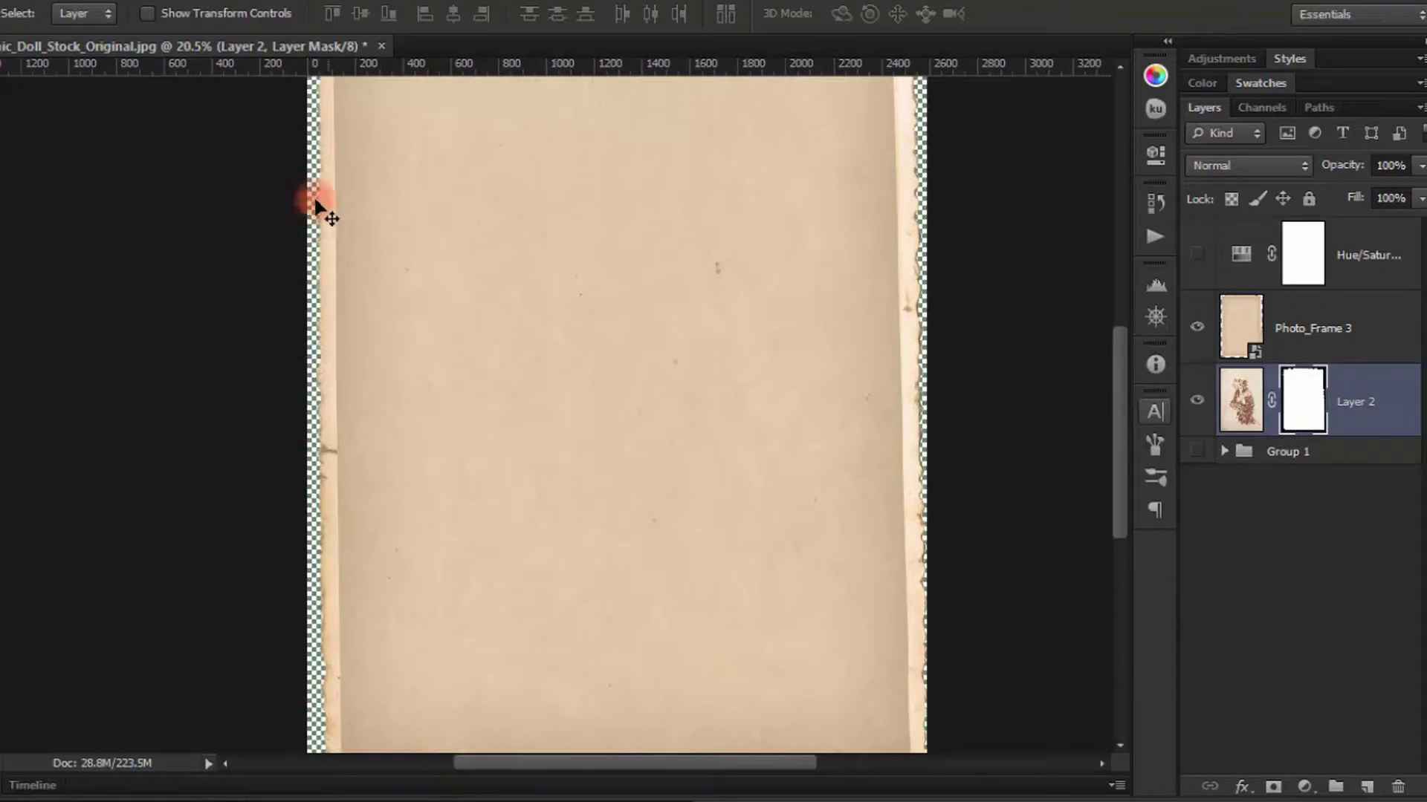
left_click(1293, 331)
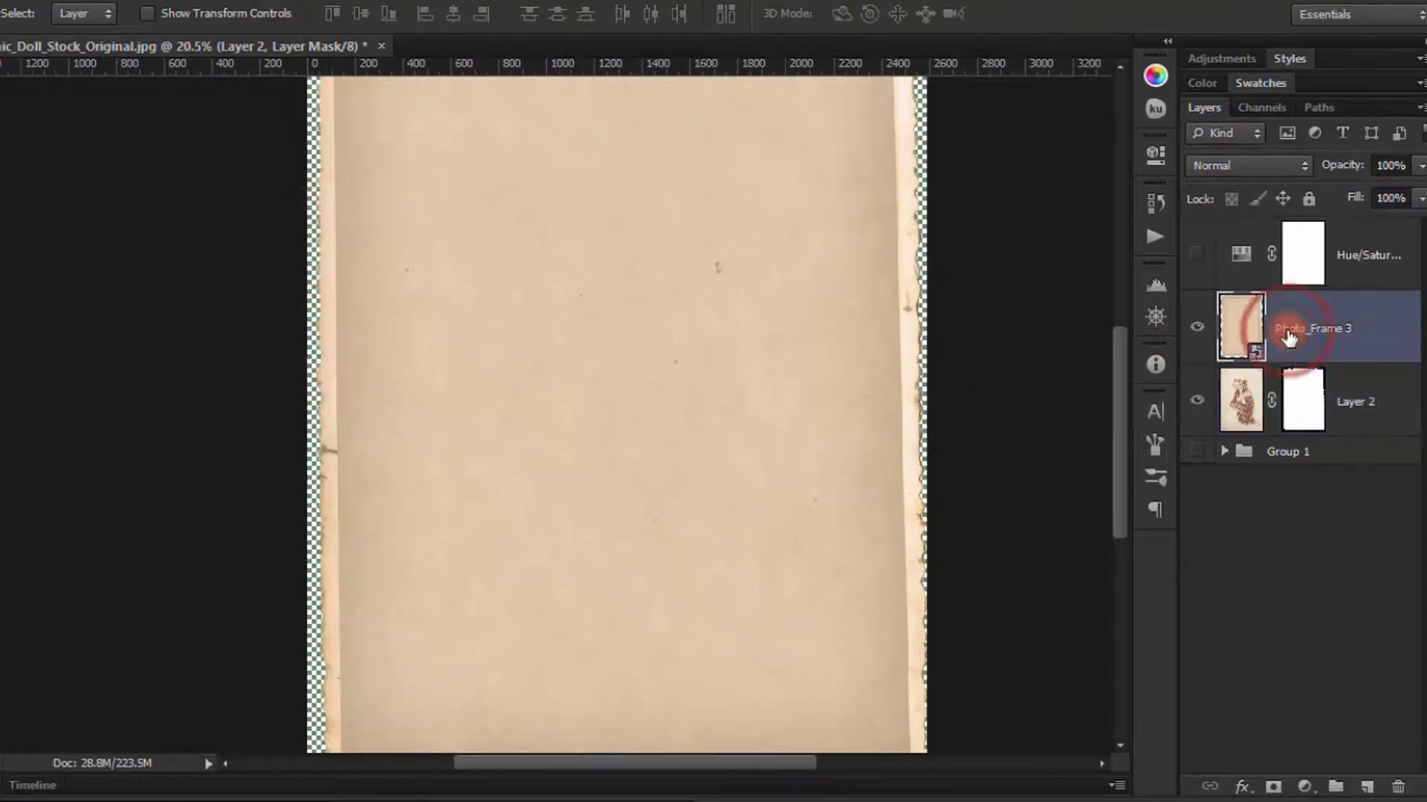
left_click(1240, 165)
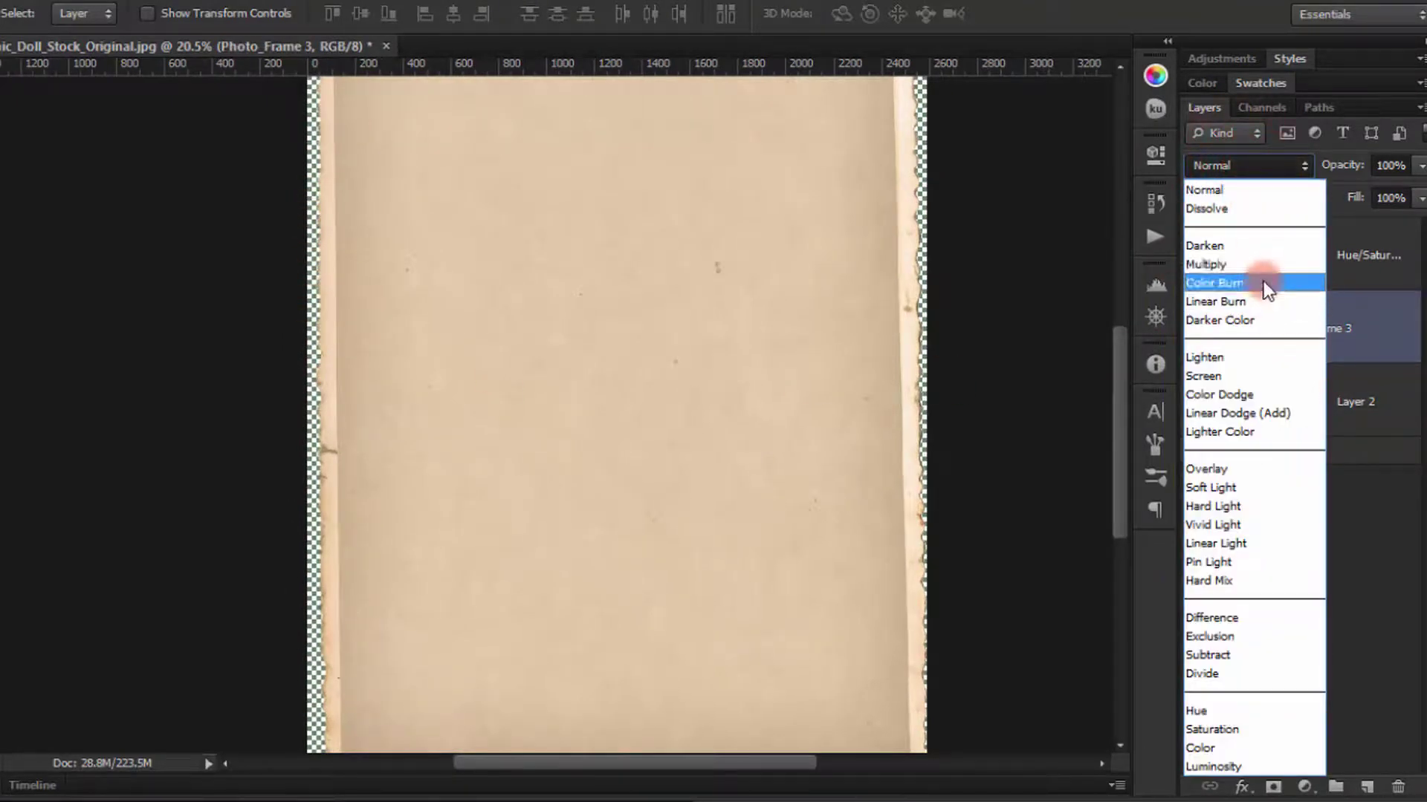
left_click(1239, 288)
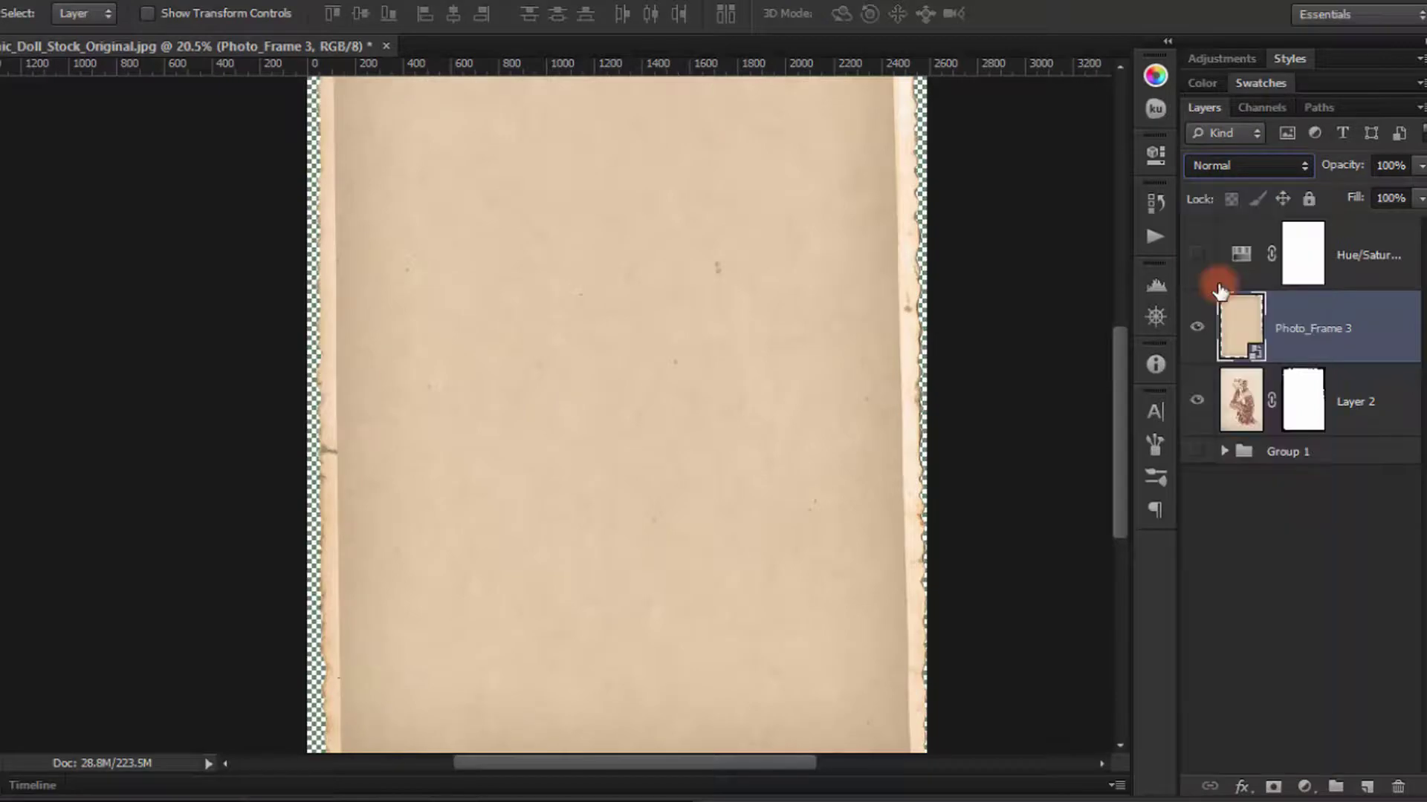
left_click_drag(793, 318, 750, 445)
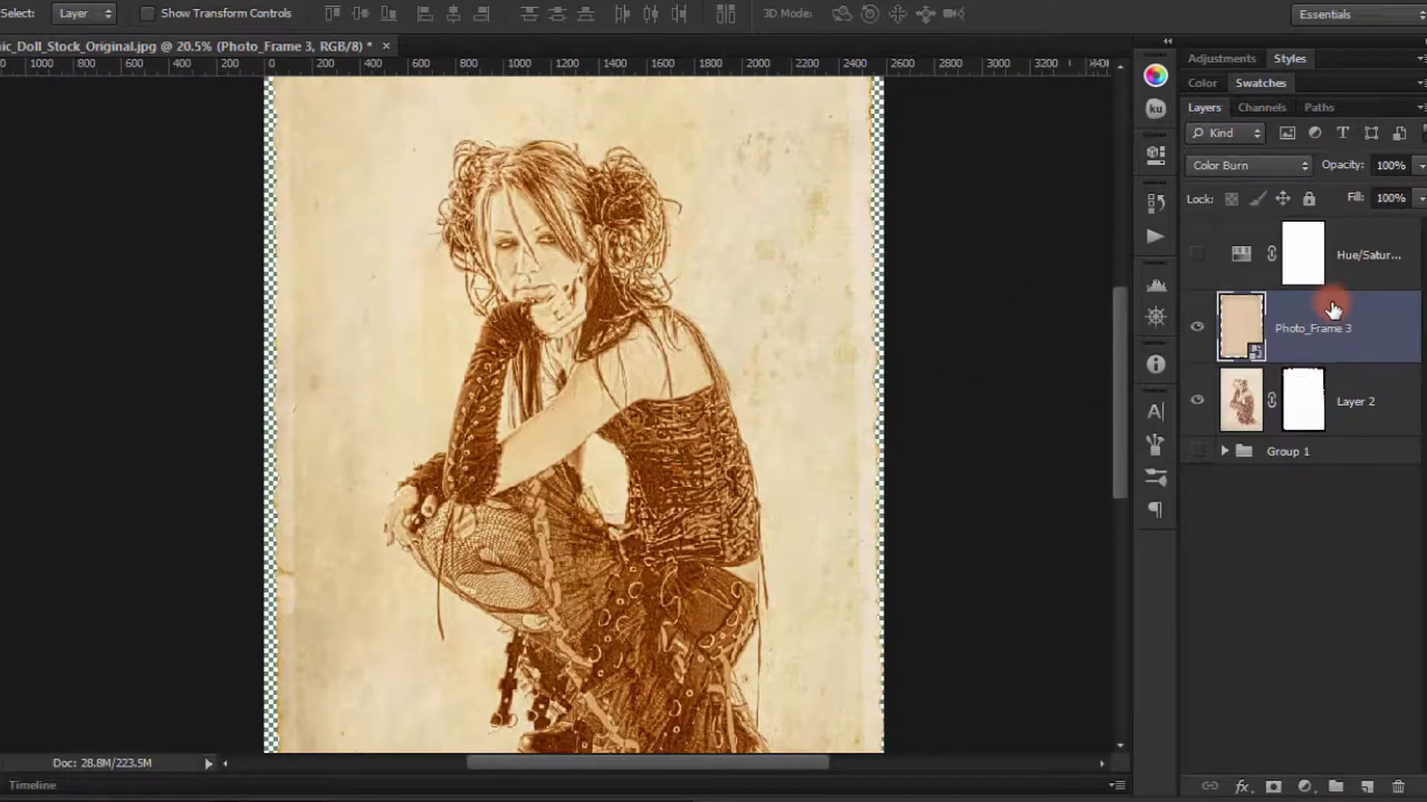
- Duplicate the Photo_Frame 3 layer and add a layer mask to the copy
key("ctrl+j")
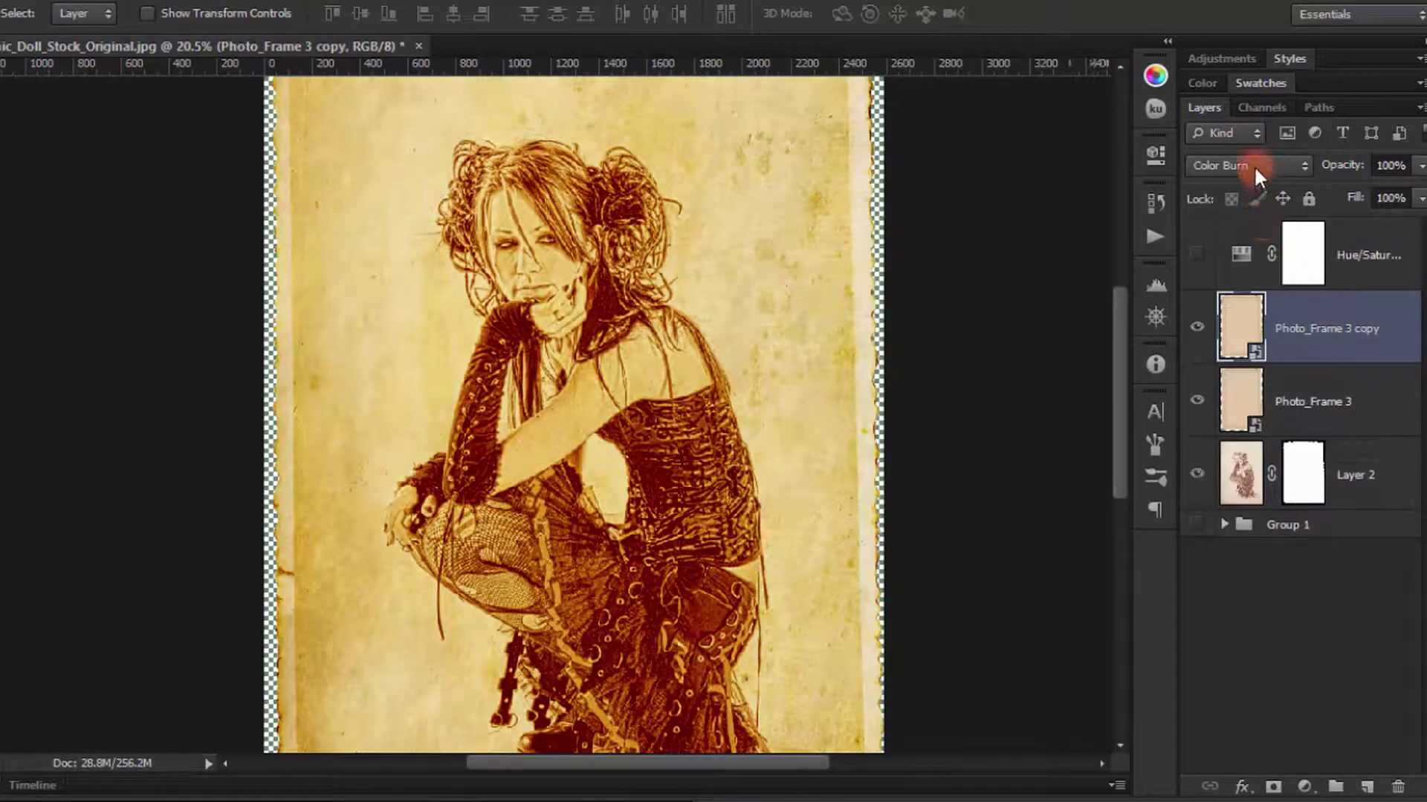
left_click_drag(1398, 171, 1380, 171)
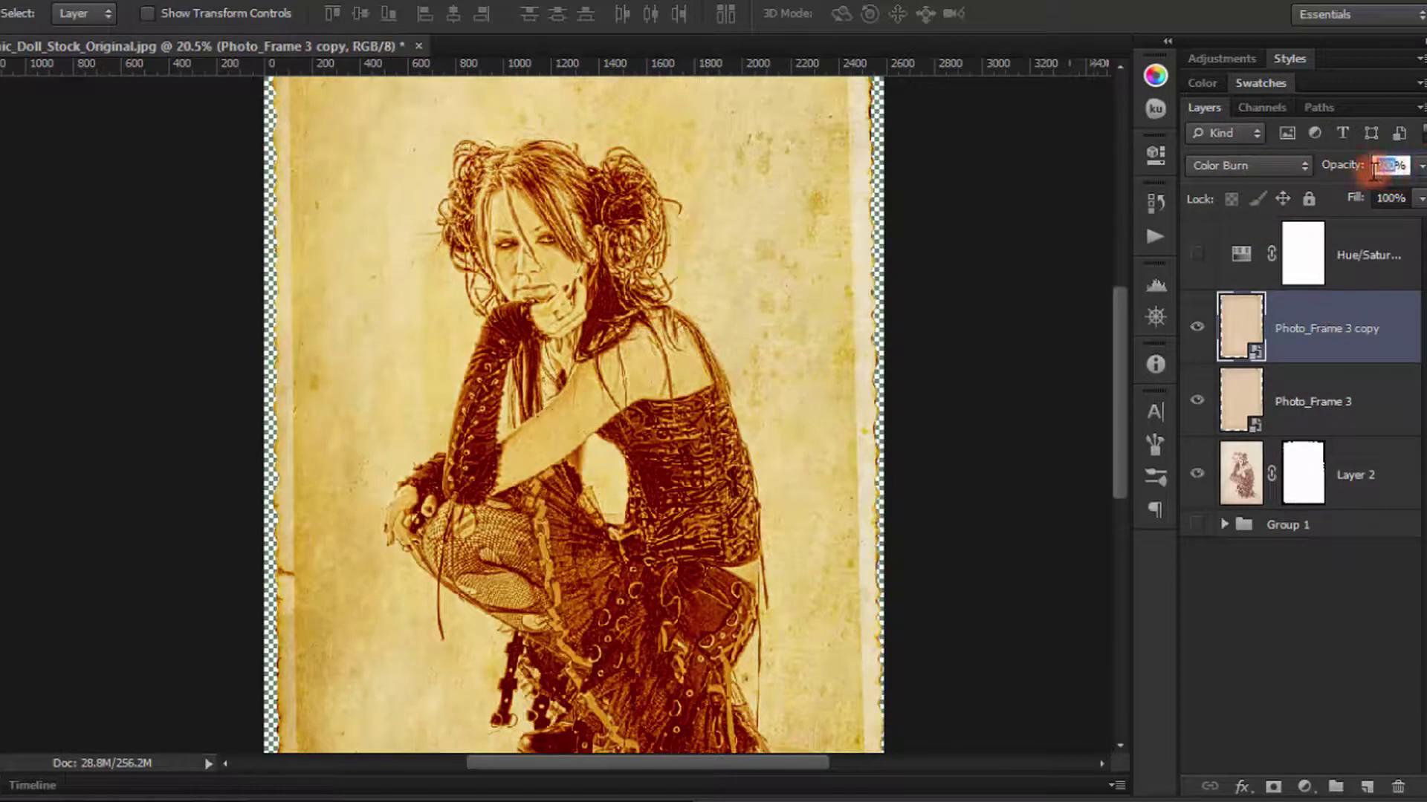
left_click_drag(485, 474, 548, 203)
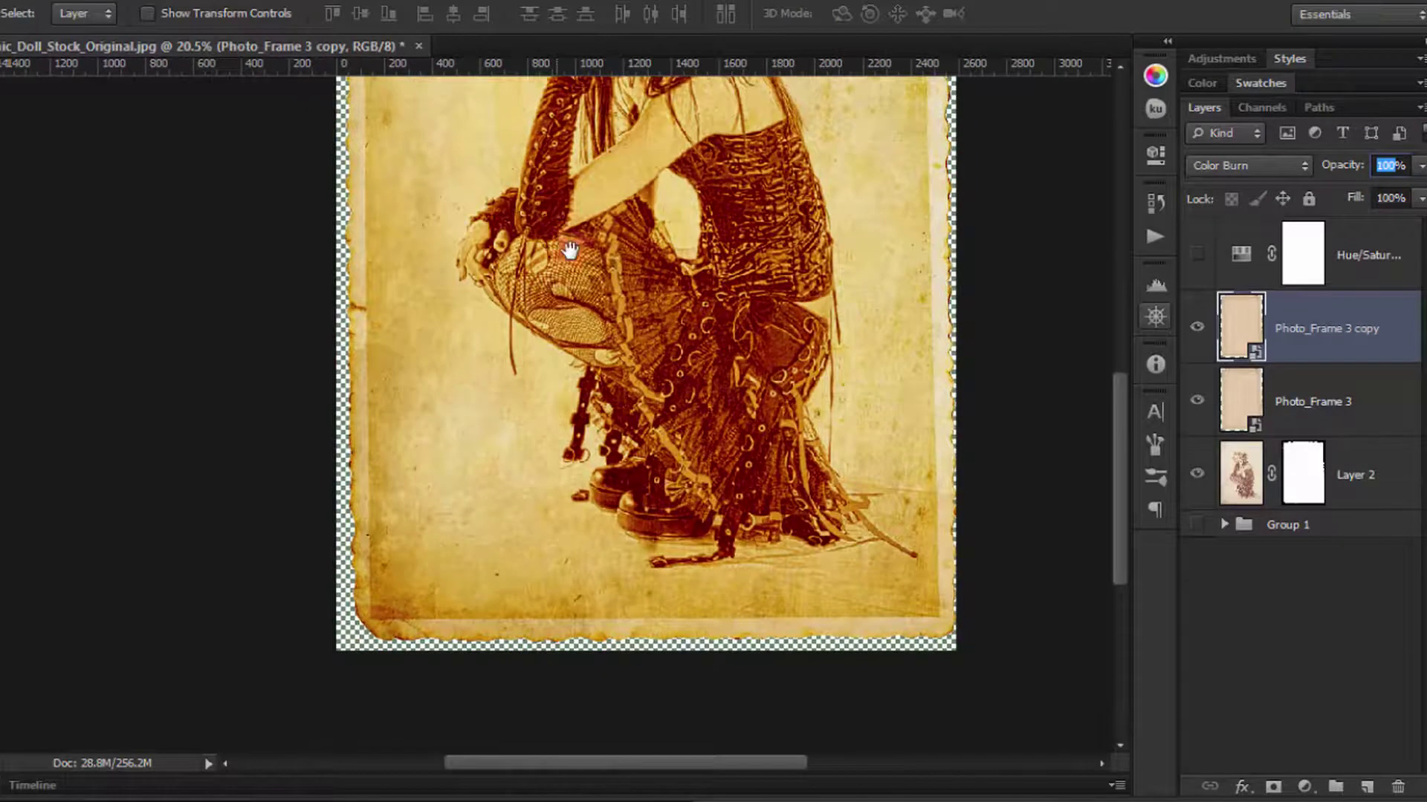
left_click_drag(649, 328, 783, 382)
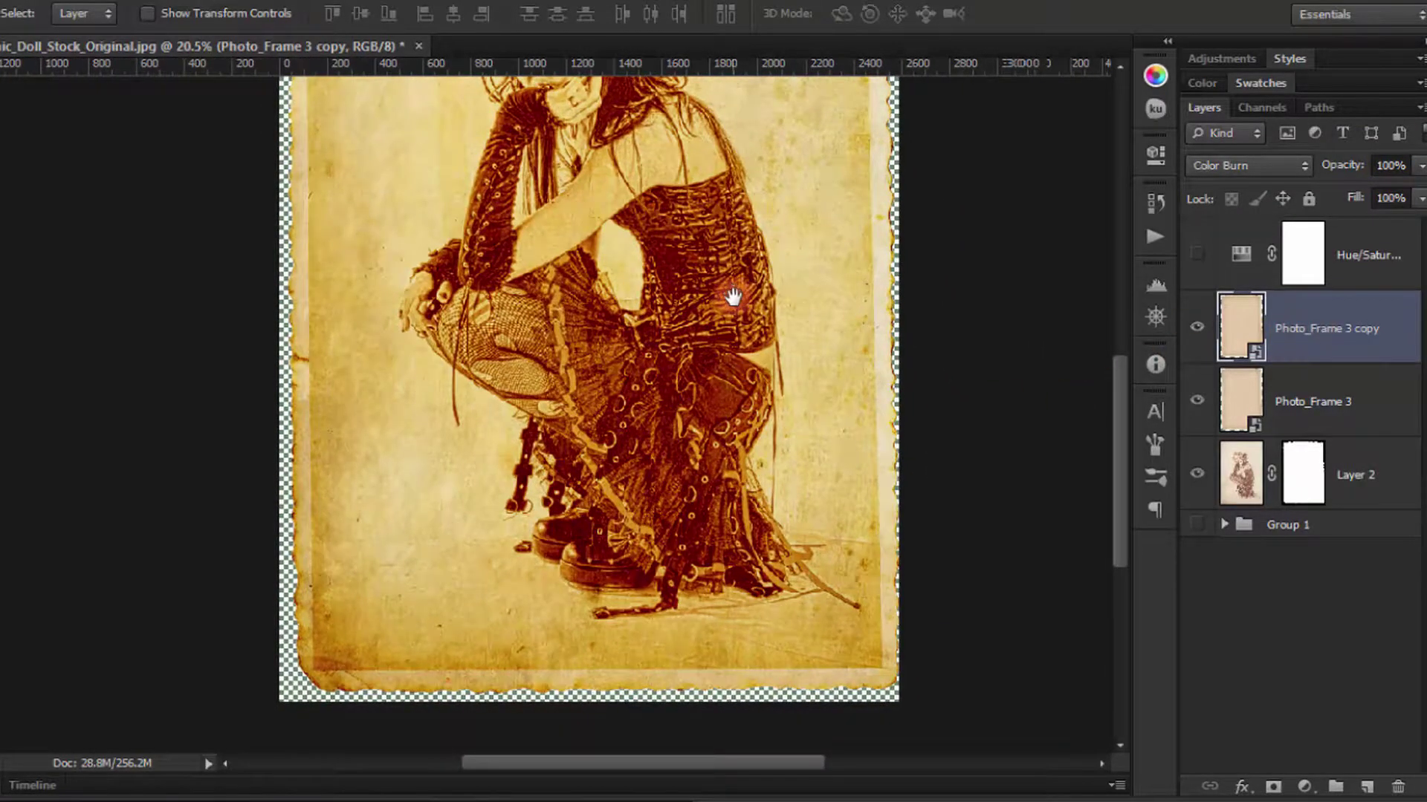
left_click_drag(729, 296, 676, 564)
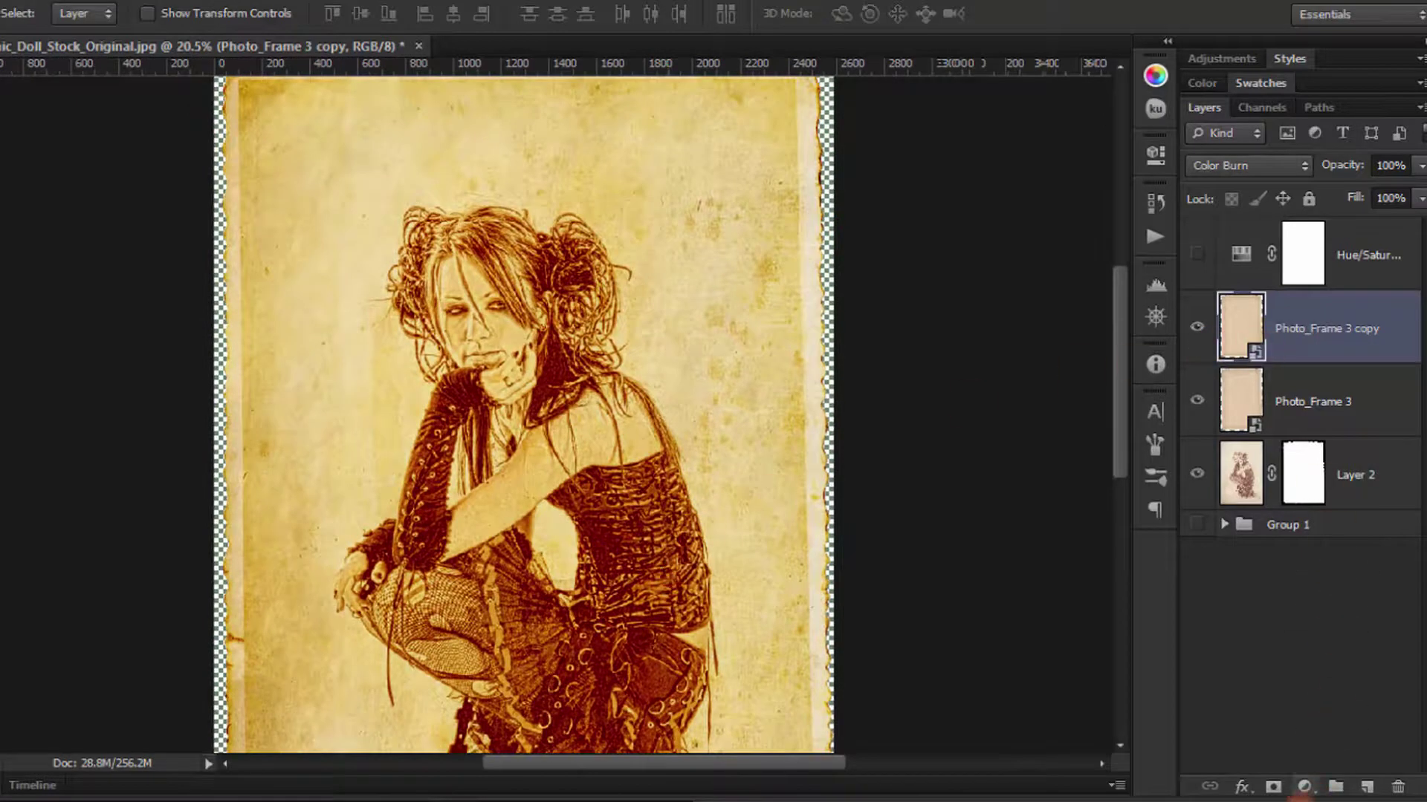
left_click(1273, 789)
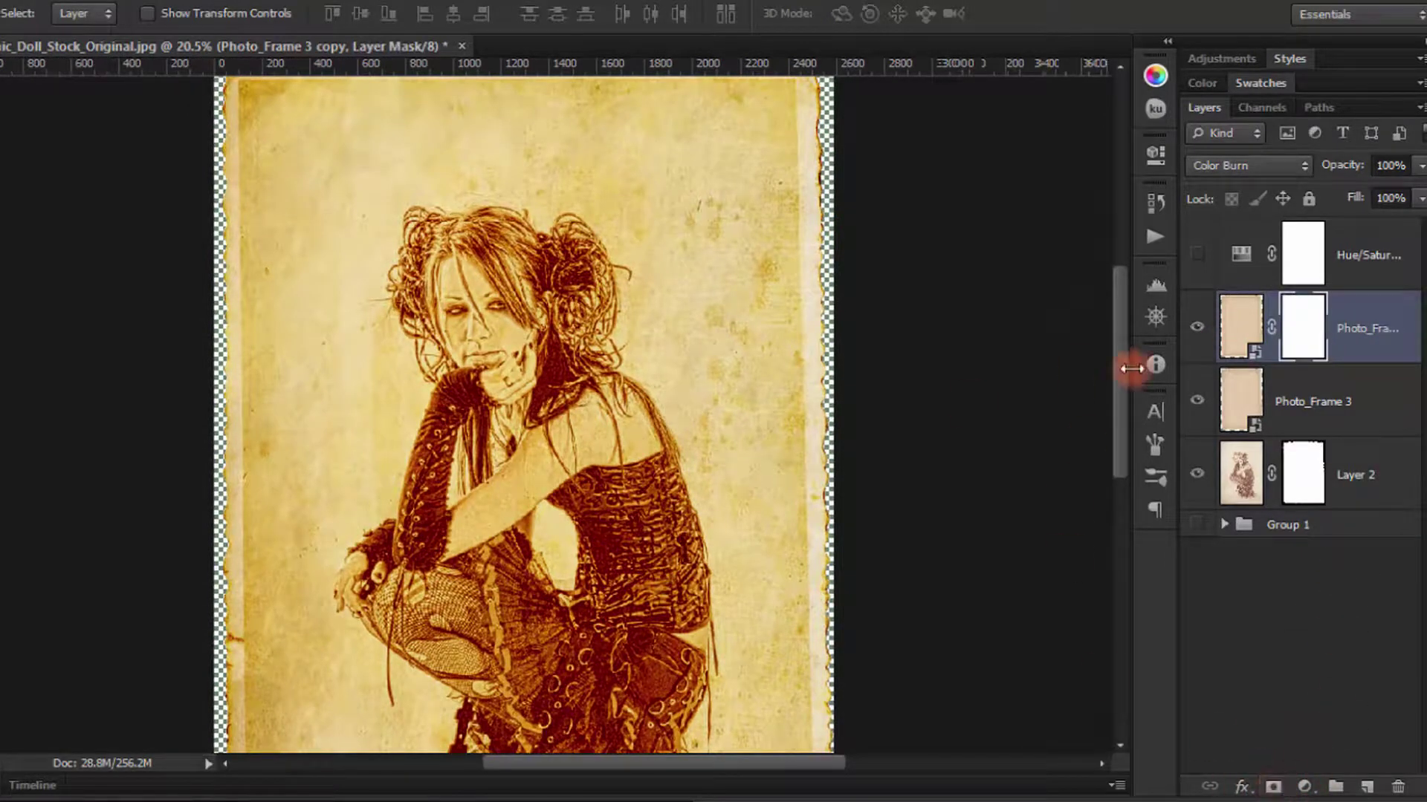
- Show the top Hue/Saturation layer and set up the Brush tool with 50% opacity and 12% flow
left_click(1197, 255)
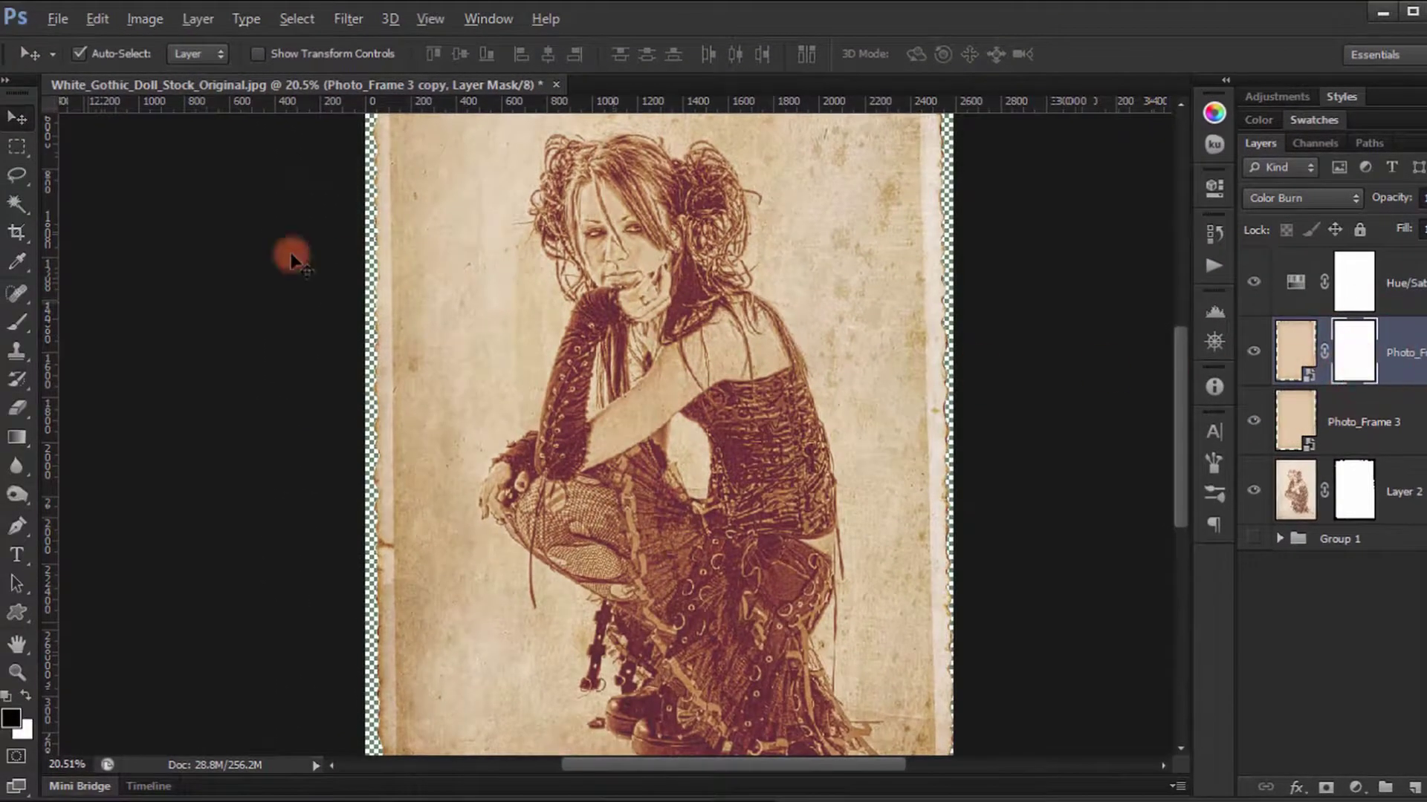
left_click(22, 318)
left_click_drag(780, 394, 683, 541)
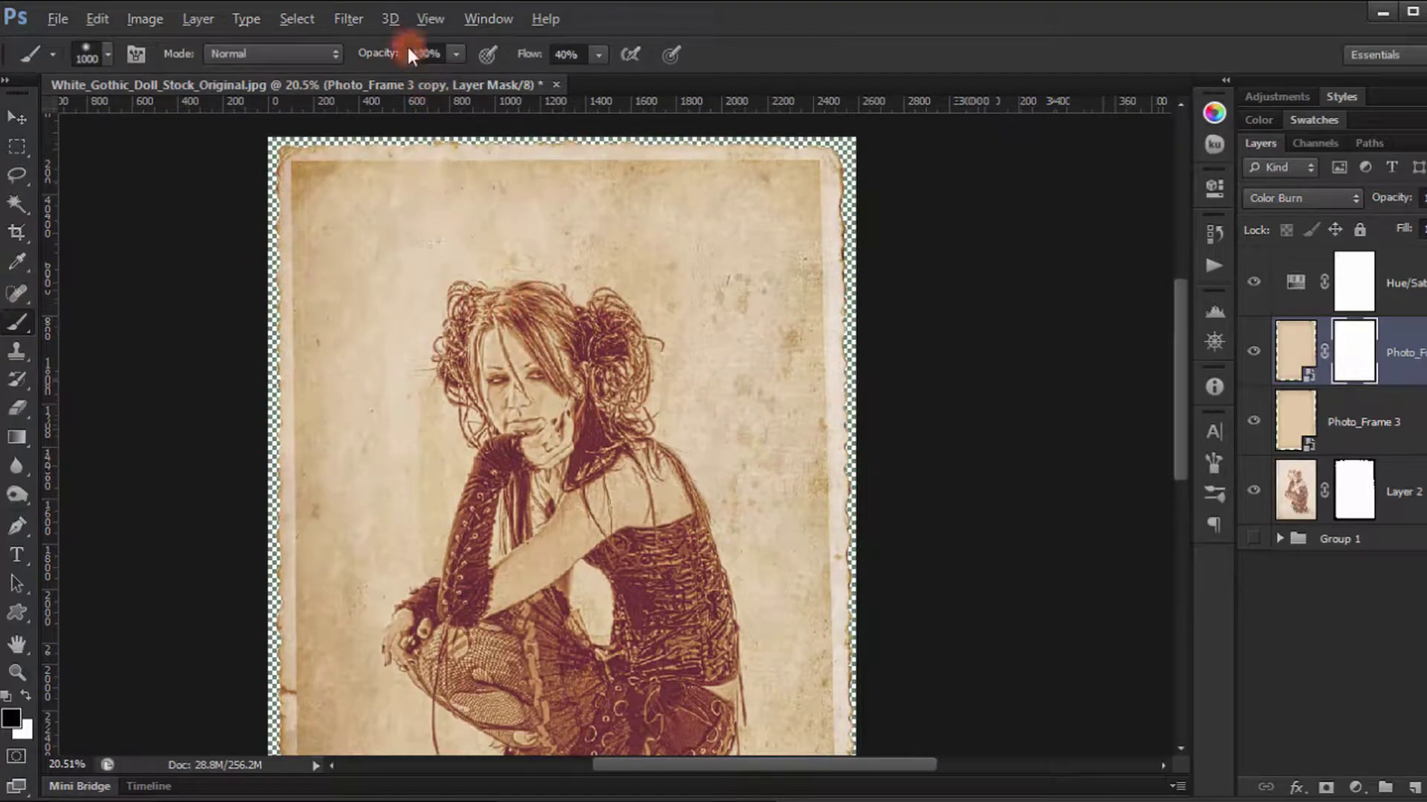
left_click_drag(408, 47, 353, 56)
left_click_drag(523, 63, 513, 88)
left_click(1318, 364)
- Paint black on the Photo_Frame 3 copy's mask over the doll's head, body, legs and skirt with the soft brush
mouse_move(464, 373)
left_mouse_down()
mouse_move(630, 240)
mouse_move(634, 389)
left_mouse_up()
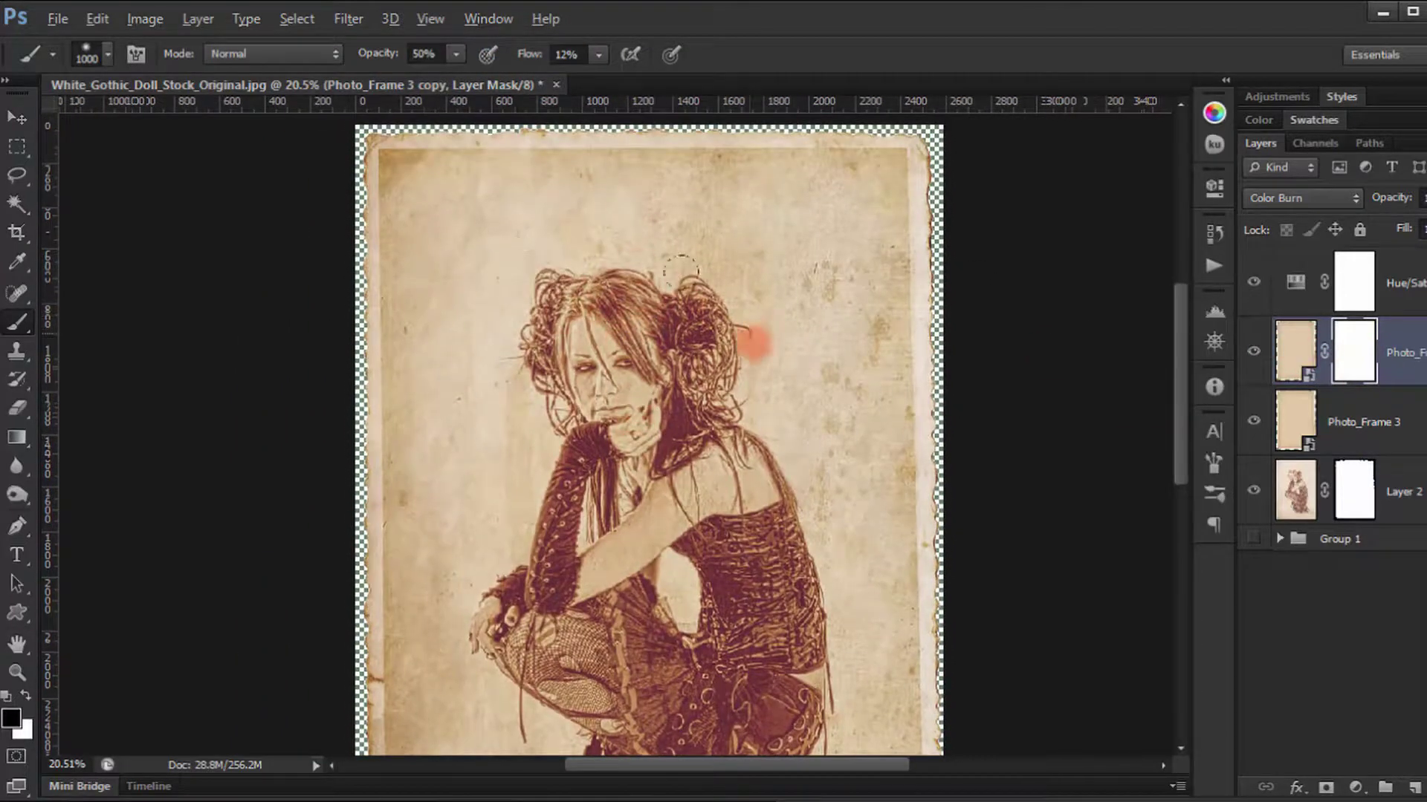
mouse_move(720, 405)
left_mouse_down()
mouse_move(682, 413)
mouse_move(679, 454)
mouse_move(652, 438)
mouse_move(691, 468)
mouse_move(711, 377)
left_mouse_up()
mouse_move(640, 340)
left_mouse_down()
mouse_move(596, 244)
mouse_move(541, 445)
mouse_move(567, 452)
mouse_move(516, 414)
mouse_move(491, 303)
left_mouse_up()
left_click(489, 386)
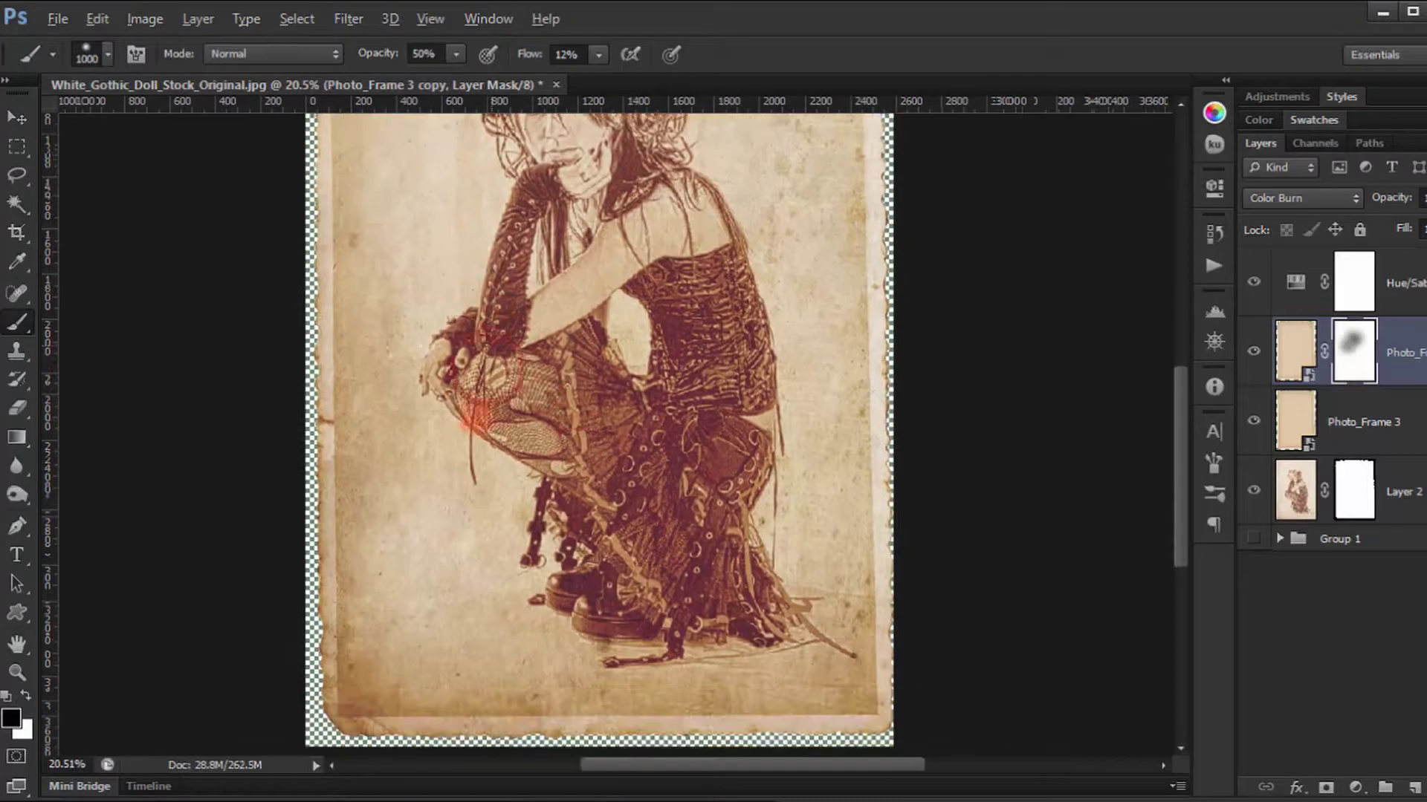
left_click(451, 483)
left_click(440, 545)
left_click(749, 626)
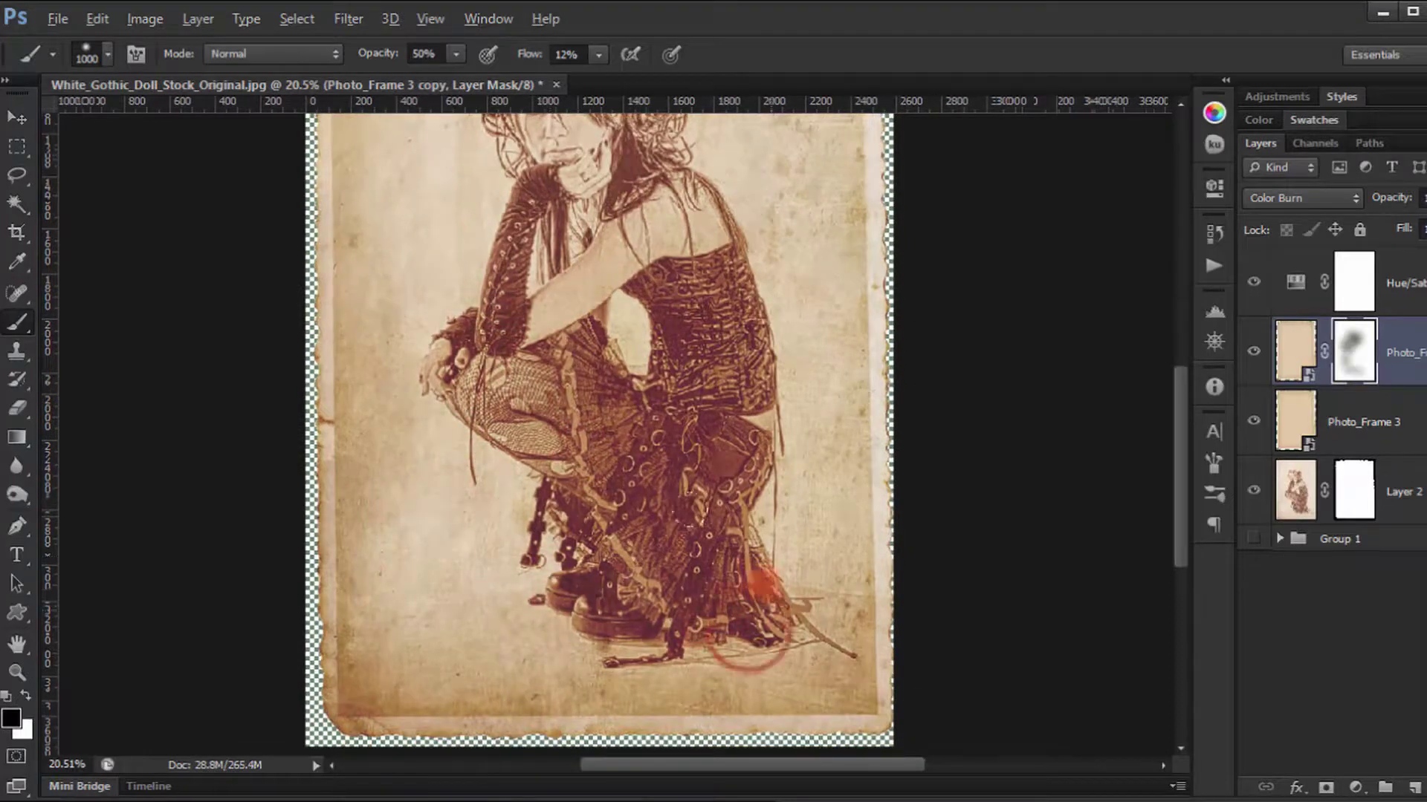
left_click(737, 532)
left_click_drag(734, 453, 737, 598)
left_click(729, 459)
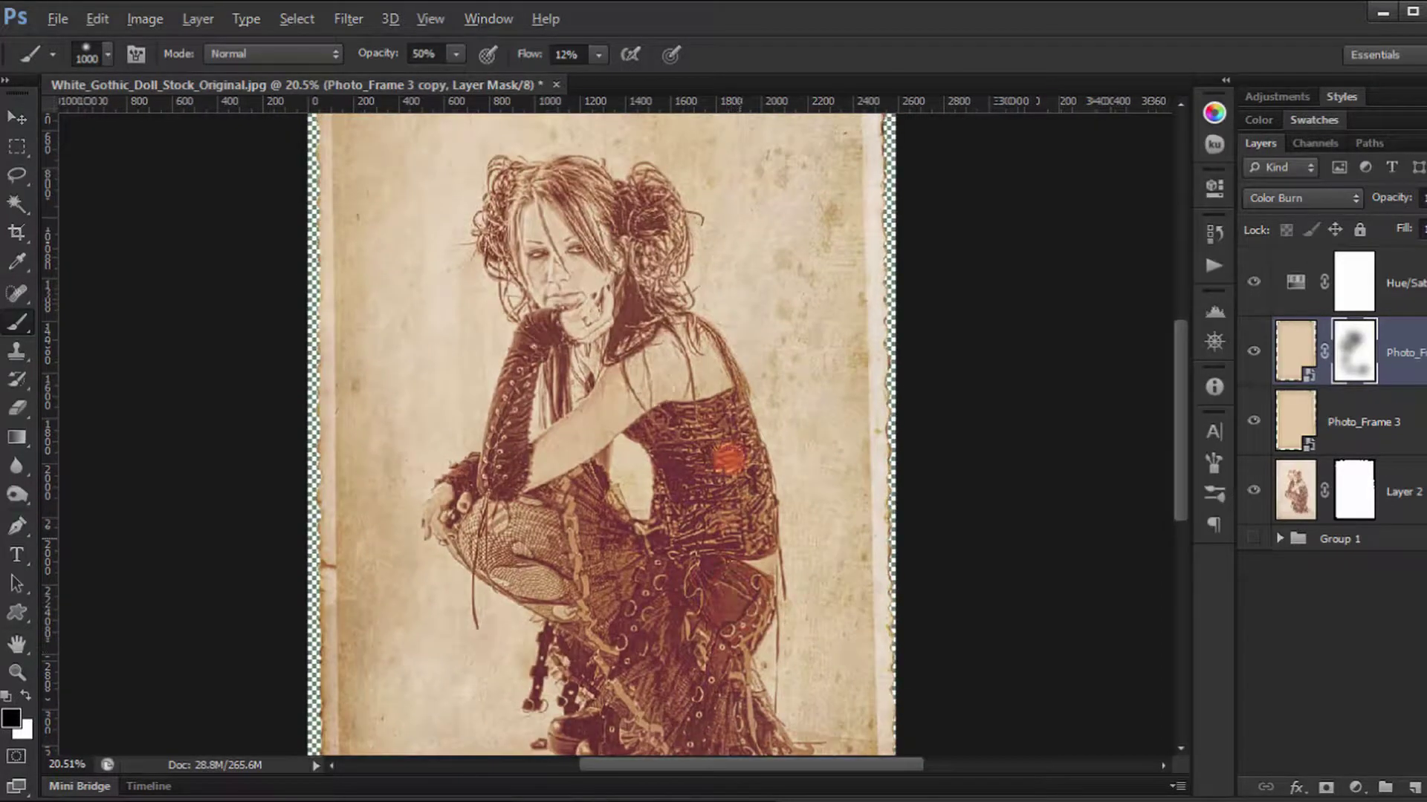
- Paint black with the soft brush on the Photo_Frame 3 copy's mask over the doll's corset, shoulder, face and hair
left_click_drag(705, 394, 730, 507)
left_click(704, 392)
left_click(680, 321)
left_click(648, 281)
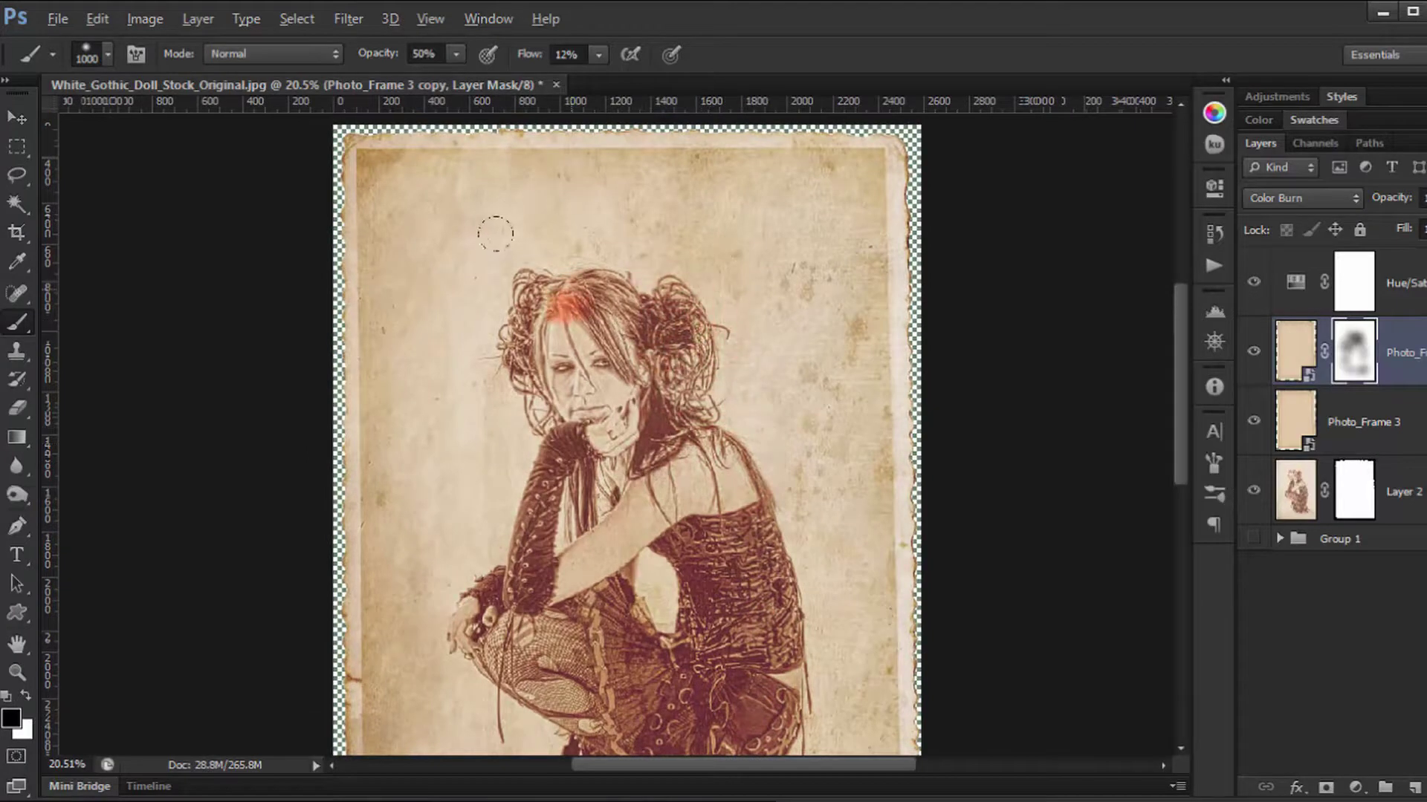
left_click(556, 324)
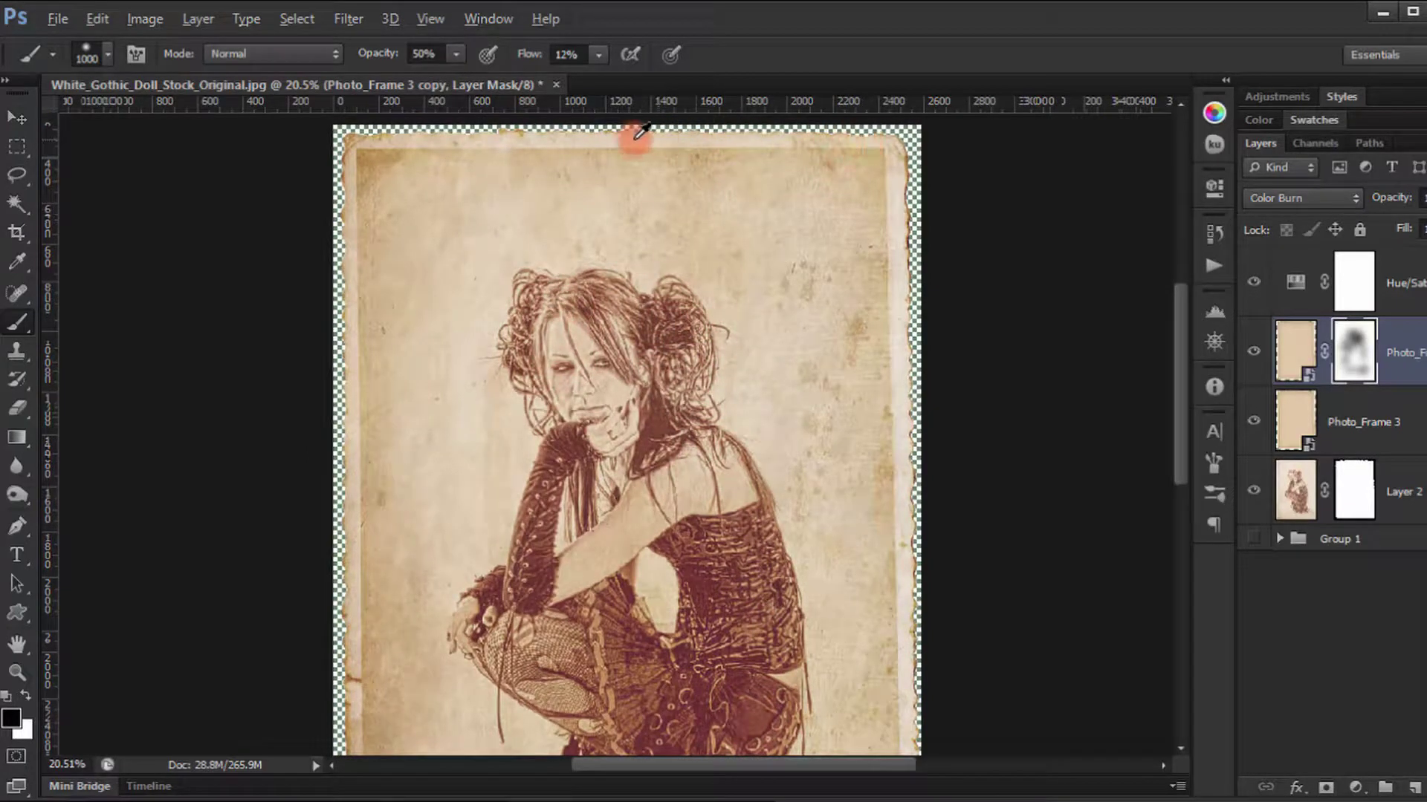
left_click_drag(509, 301, 653, 347)
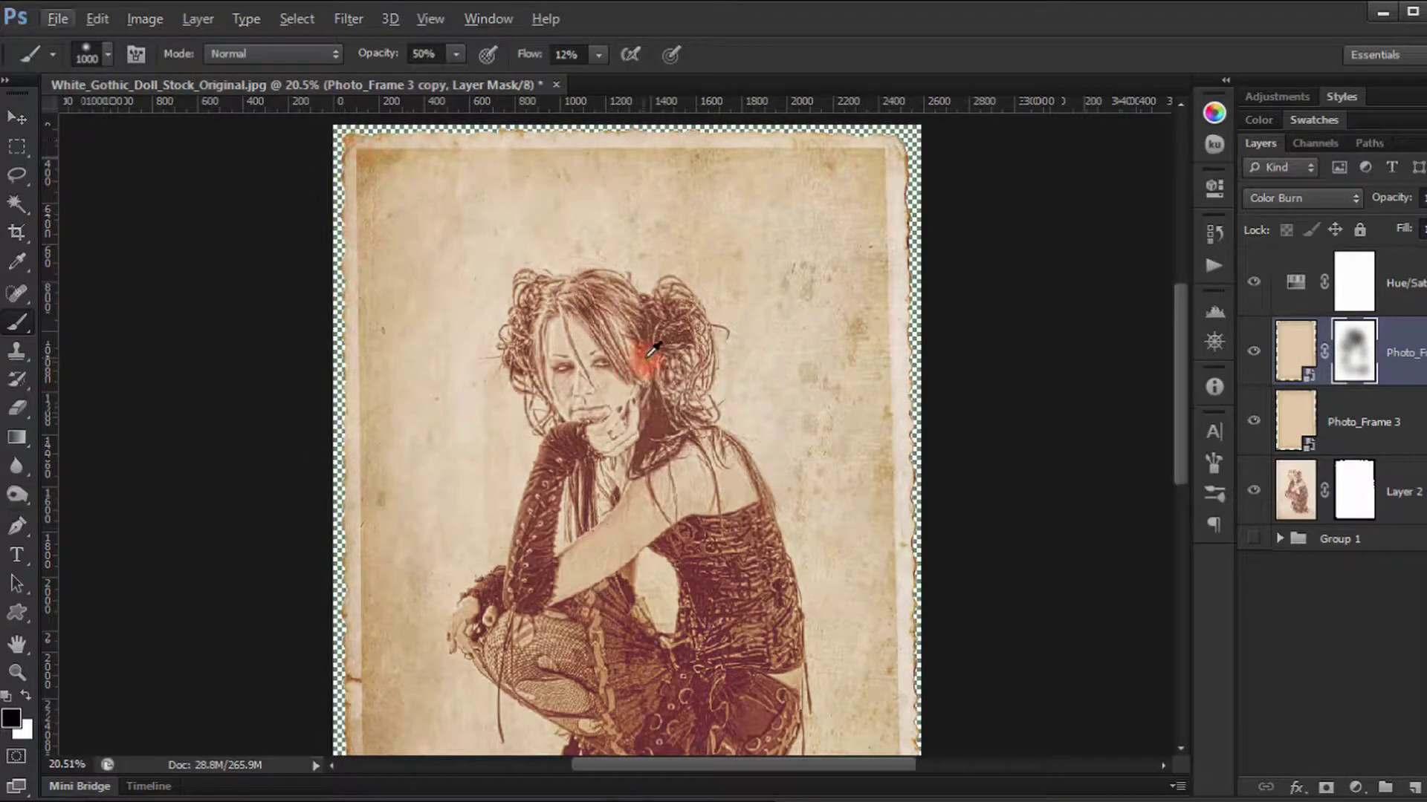
- Deepen the black on the Photo_Frame 3 copy's mask over the whole figure and check the result across the picture
scroll(653, 348, "down", 5)
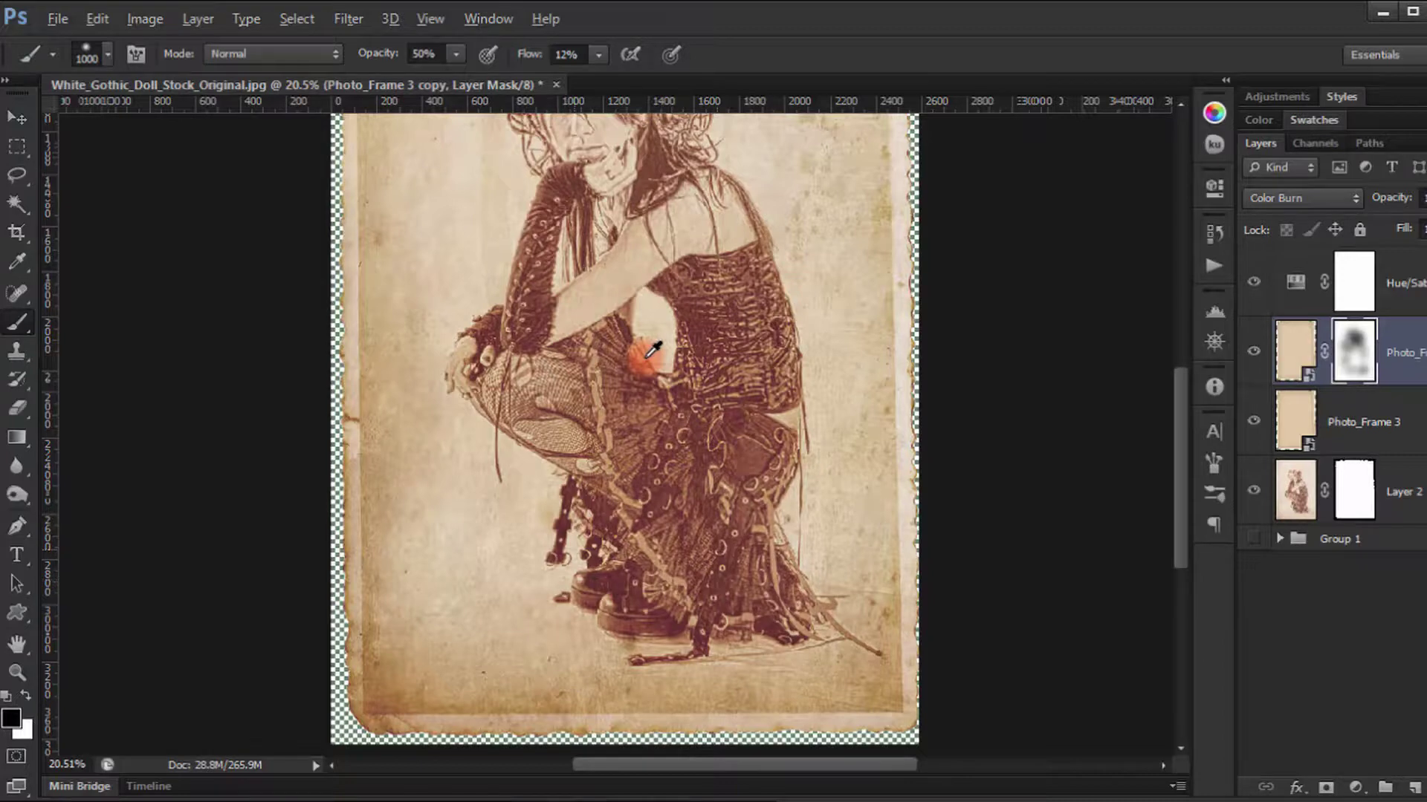
scroll(653, 348, "up", 2)
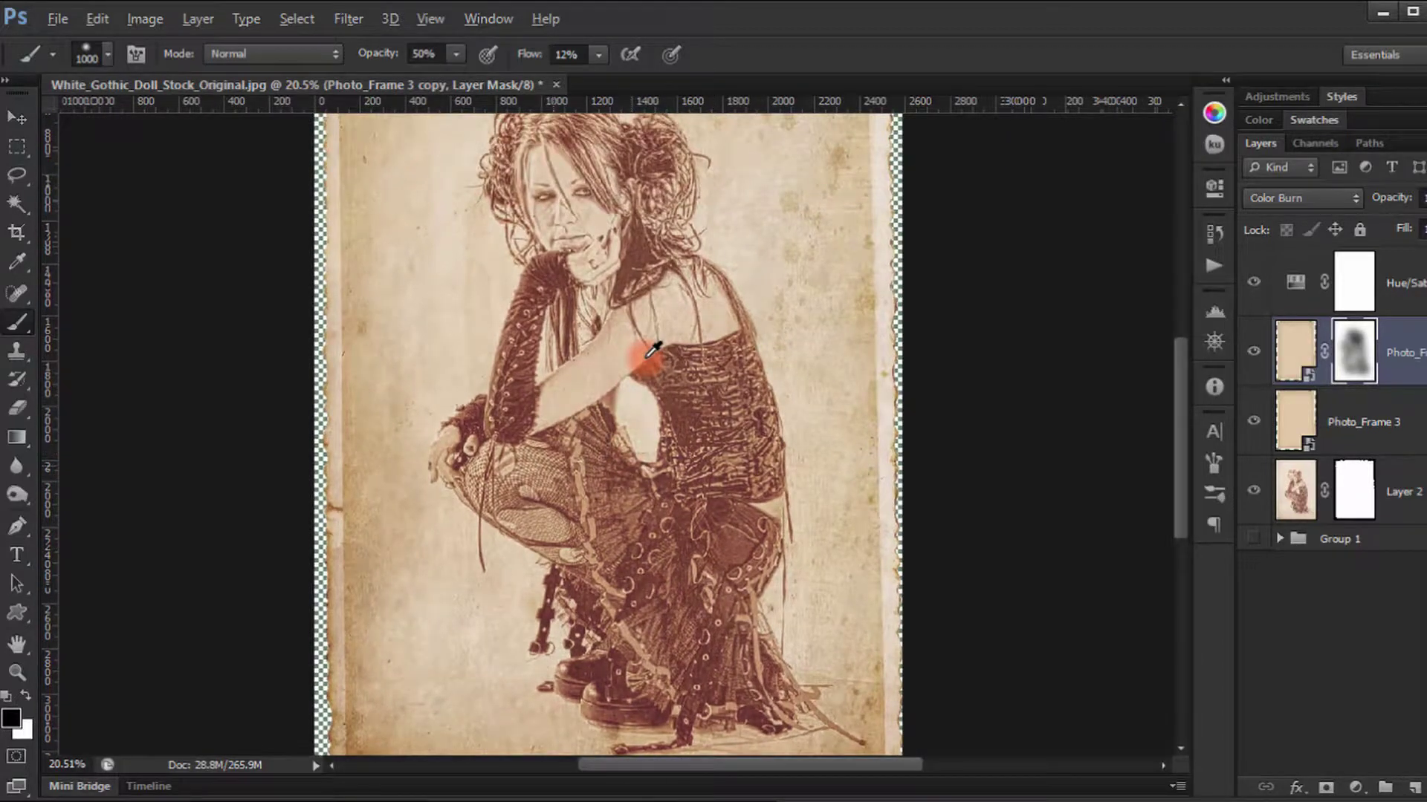
scroll(653, 348, "right", 3)
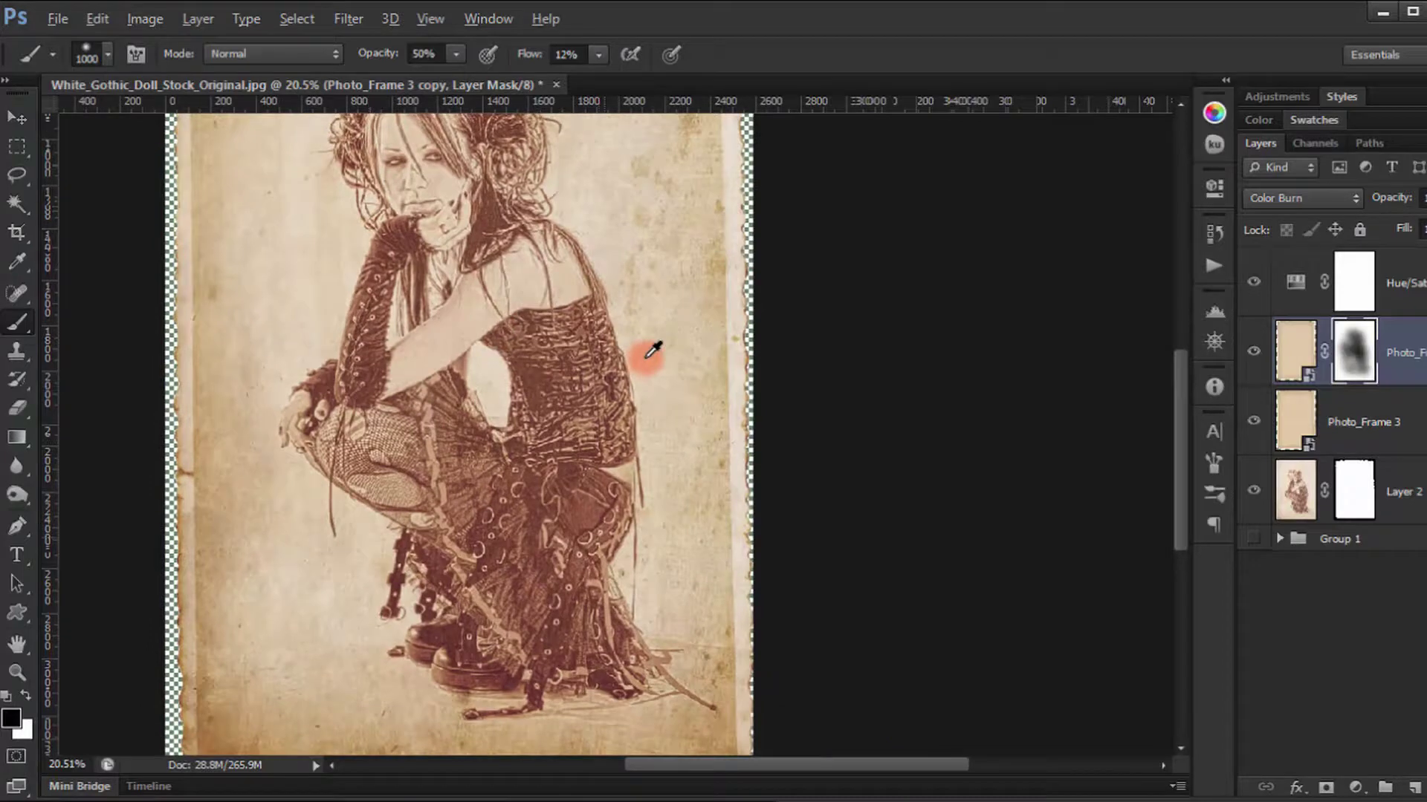
scroll(653, 348, "down", 4)
scroll(653, 348, "up", 8)
scroll(653, 348, "left", 2)
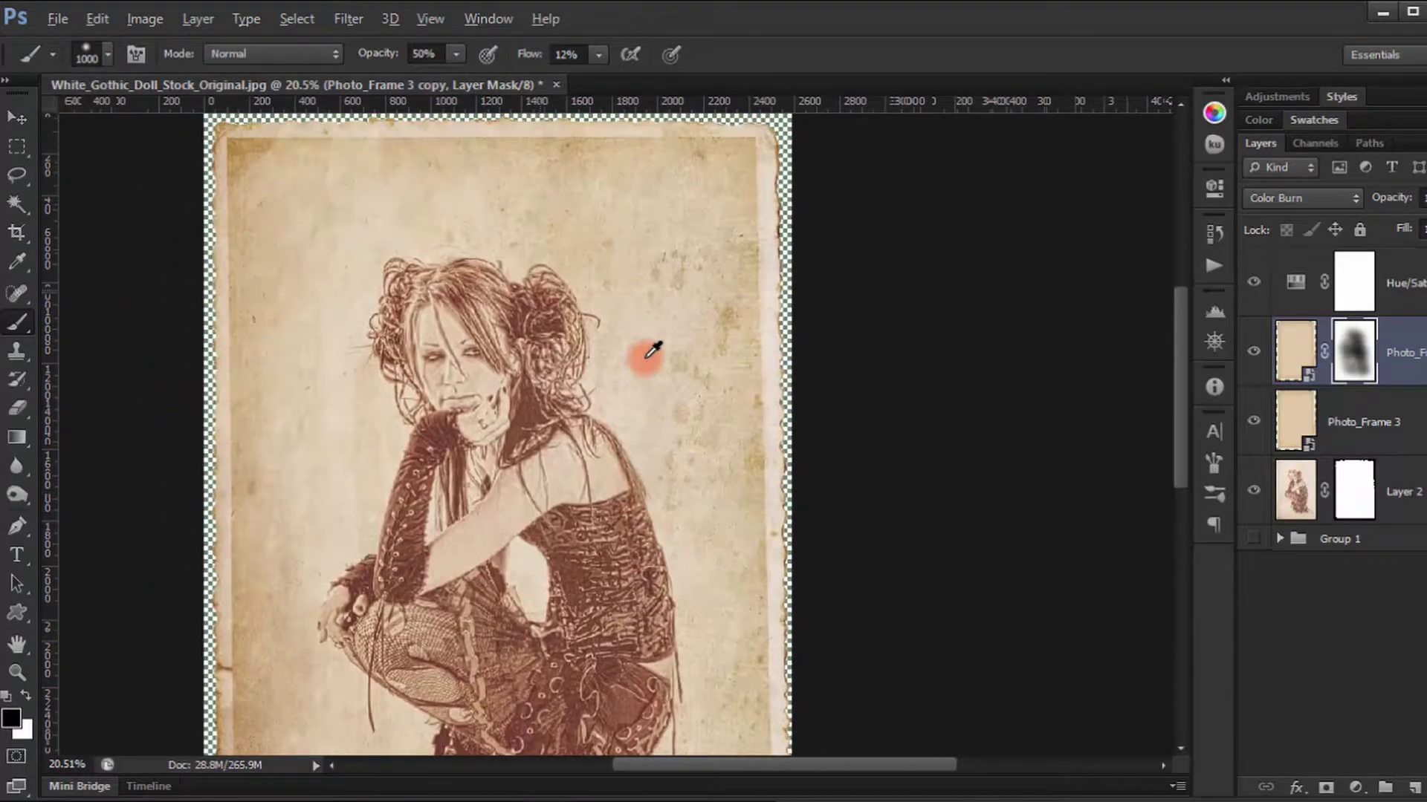
scroll(653, 348, "down", 3)
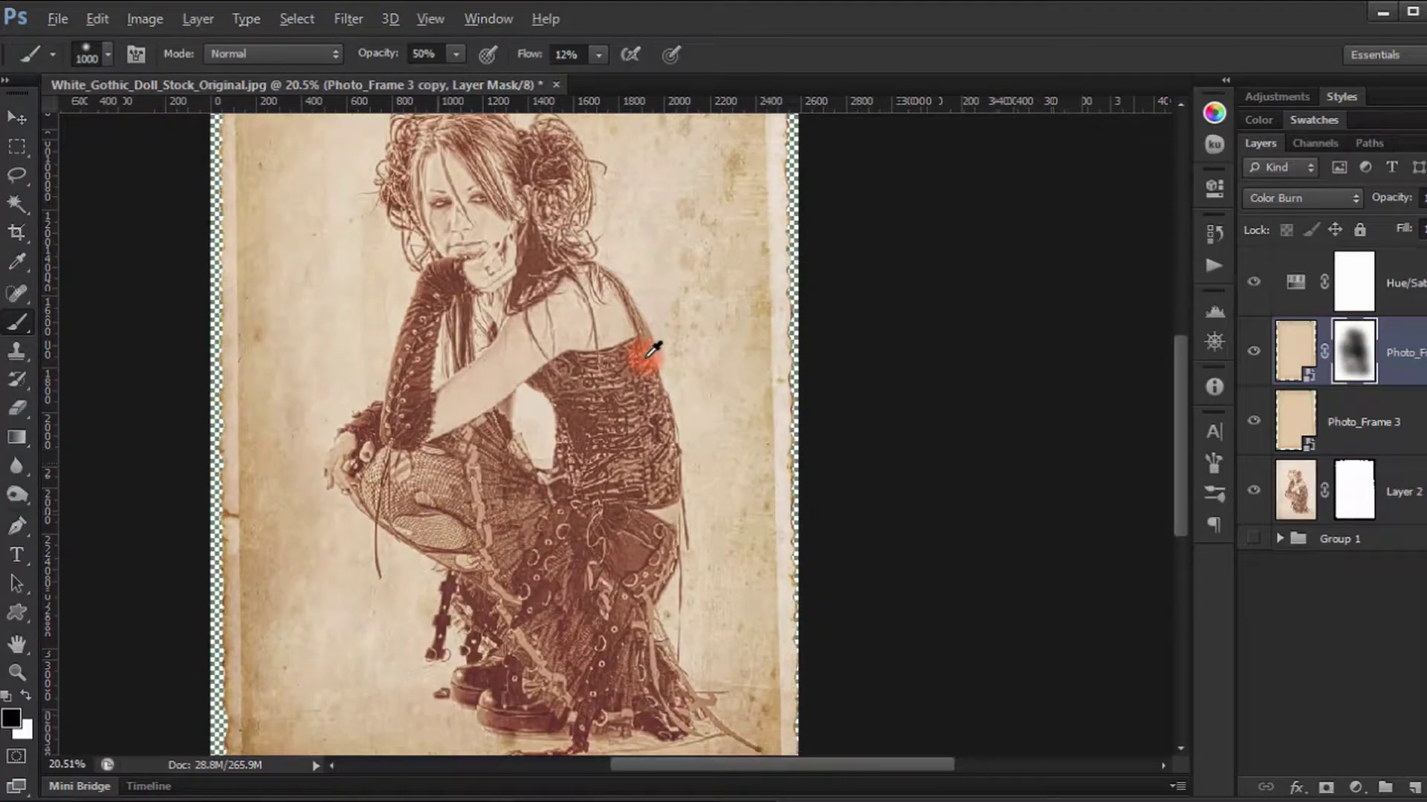
scroll(654, 347, "down", 3)
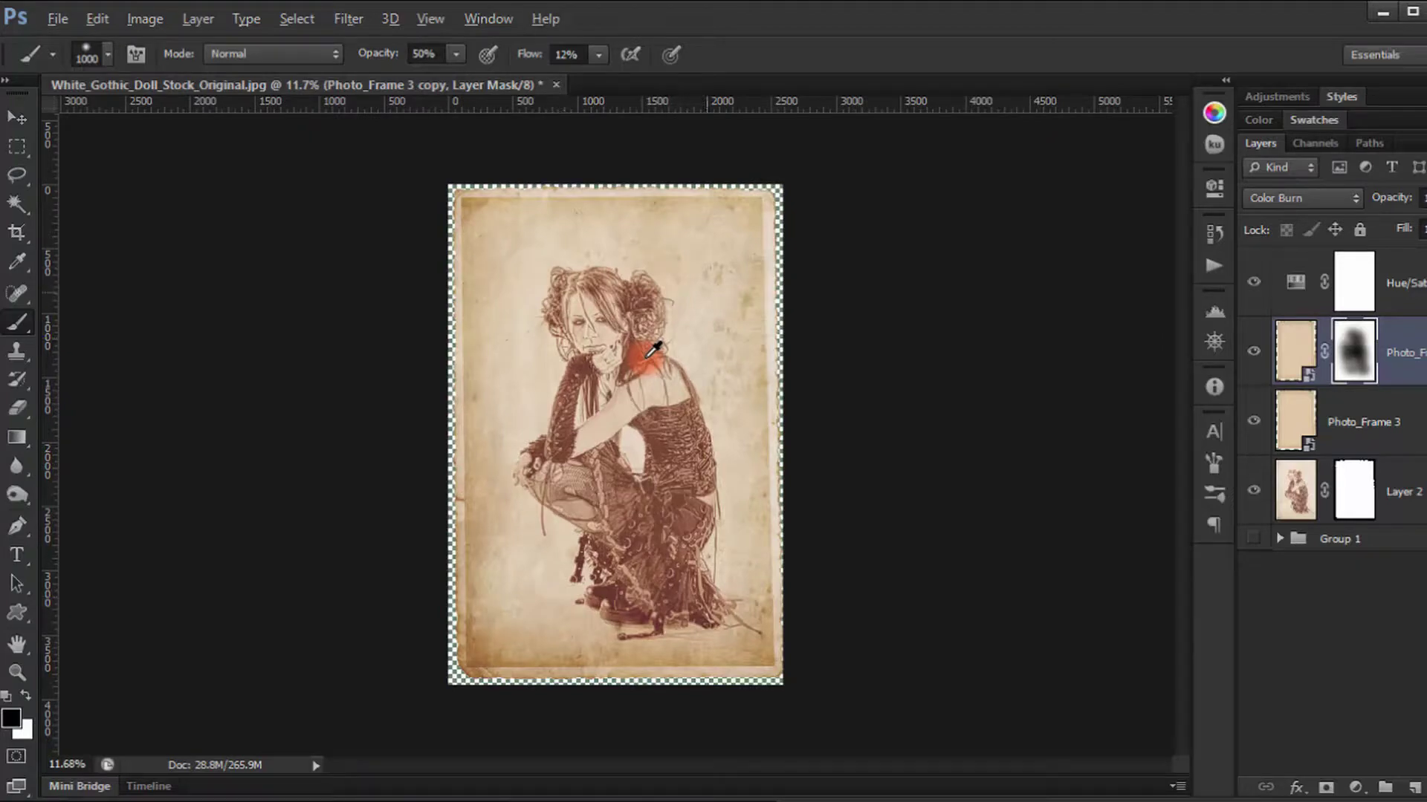
scroll(647, 354, "up", 2)
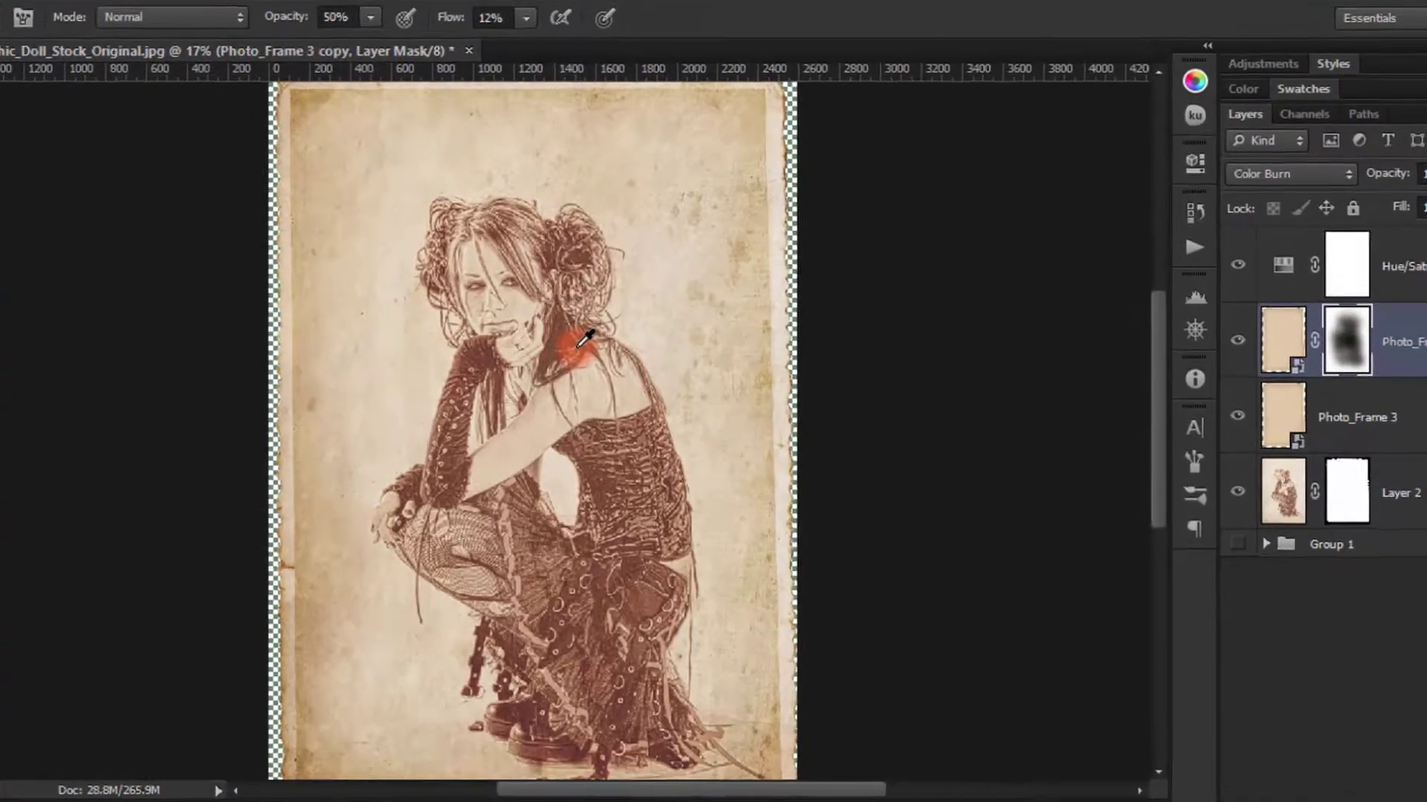
- Reduce the density of the Photo_Frame 3 copy's layer mask to 80%
left_click(1194, 162)
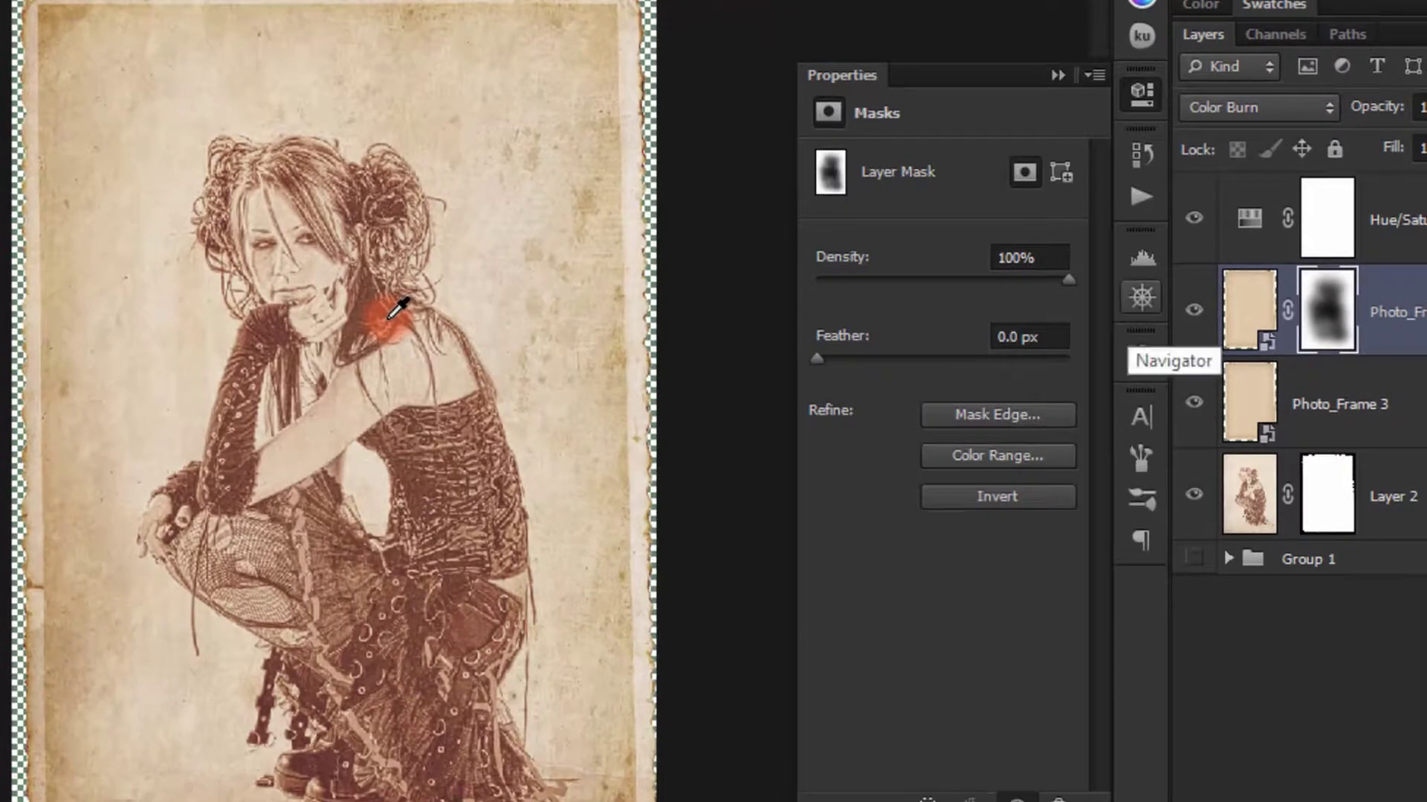
left_click_drag(1069, 280, 1027, 279)
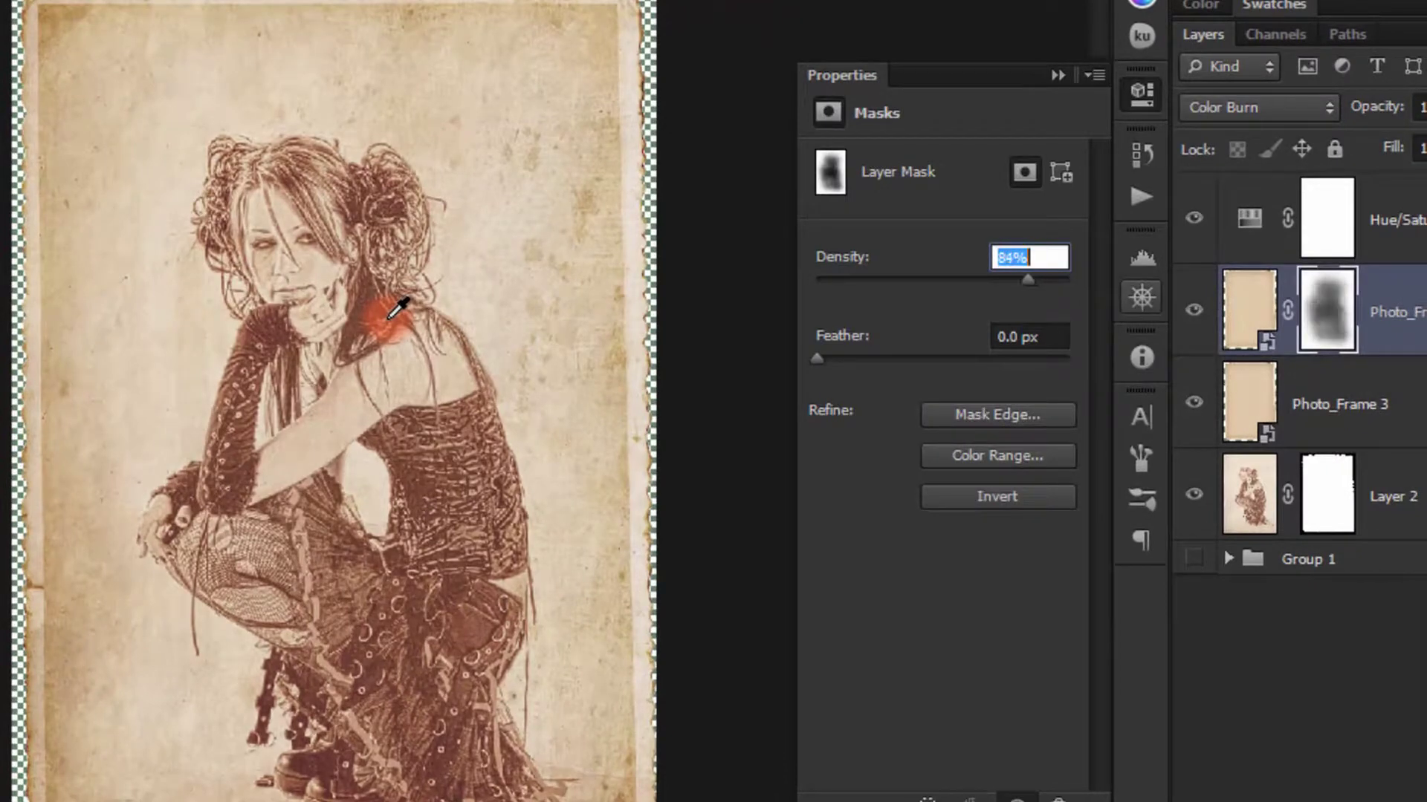
key("Down")
key("Down")
key("Down")
key("Down")
key("Return")
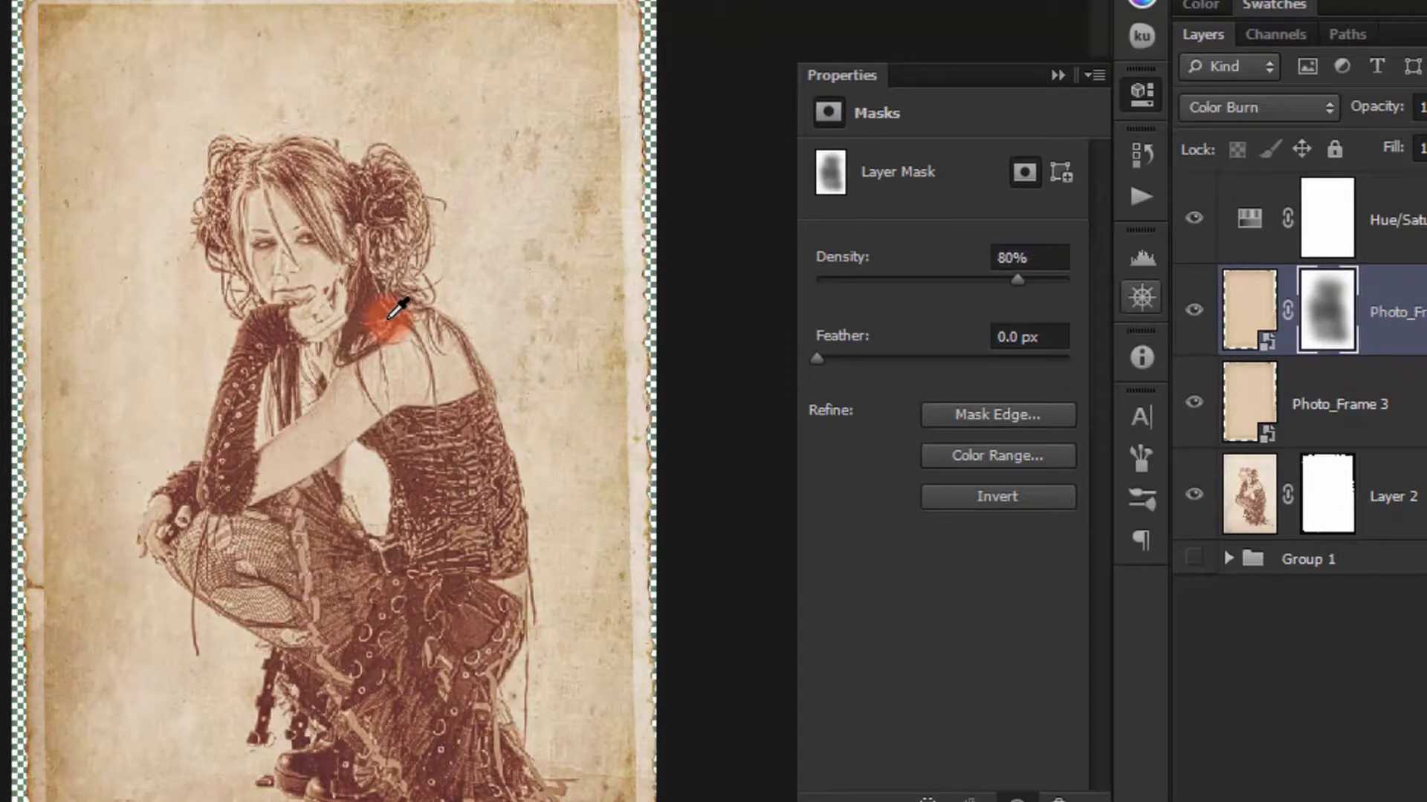
- Set the feather of the Photo_Frame 3 copy's layer mask to 3 px and close the mask properties
key("Tab")
key("Up")
key("Up")
key("Up")
key("Up")
key("Up")
key("Up")
key("Up")
key("Up")
key("Up")
key("Up")
key("Up")
key("Up")
key("Up")
key("Up")
key("Up")
key("Up")
key("Up")
key("Up")
key("Up")
key("Up")
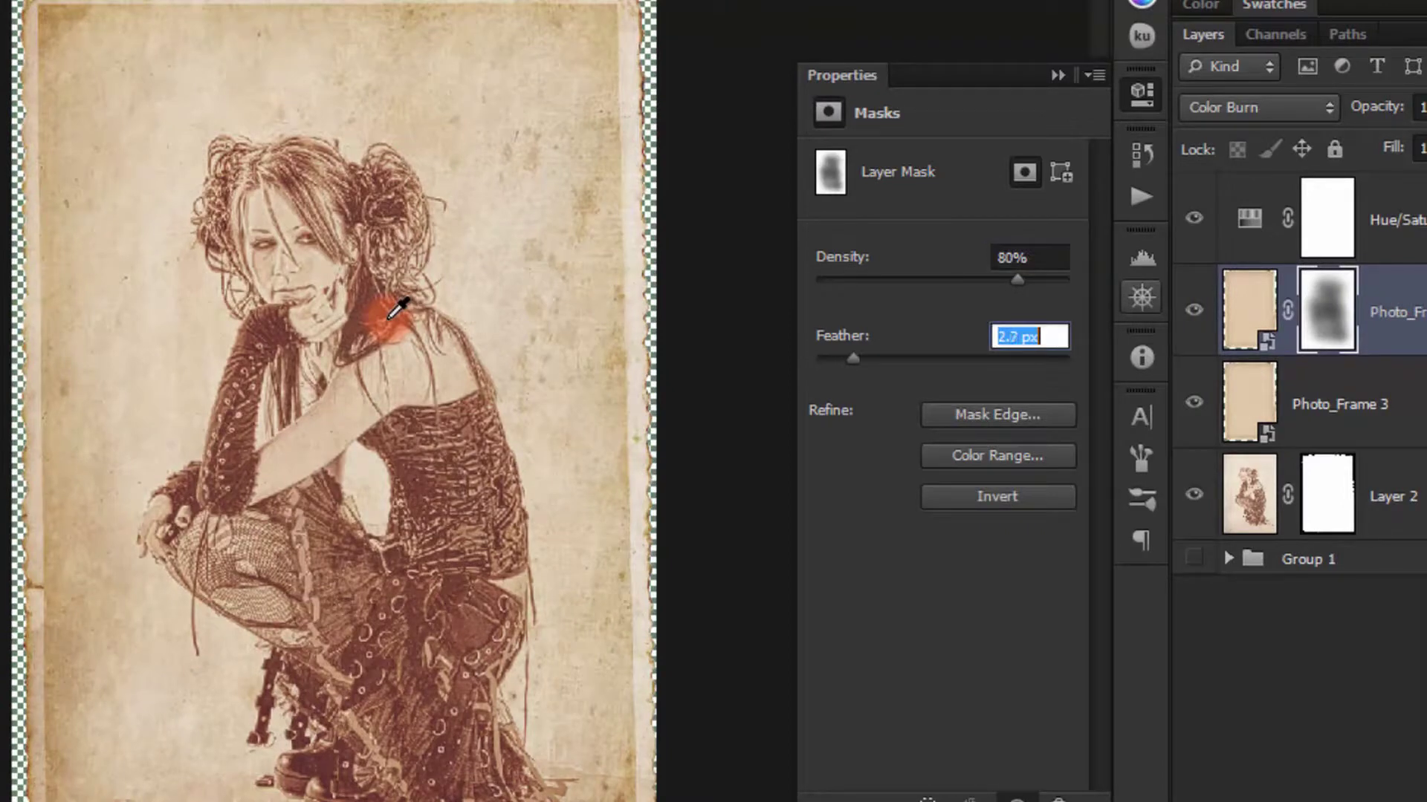
key("Up")
key("Up")
key("Up")
key("Up")
key("Up")
key("Up")
key("Down")
key("Down")
key("Down")
type("3")
key("Return")
left_click(1057, 75)
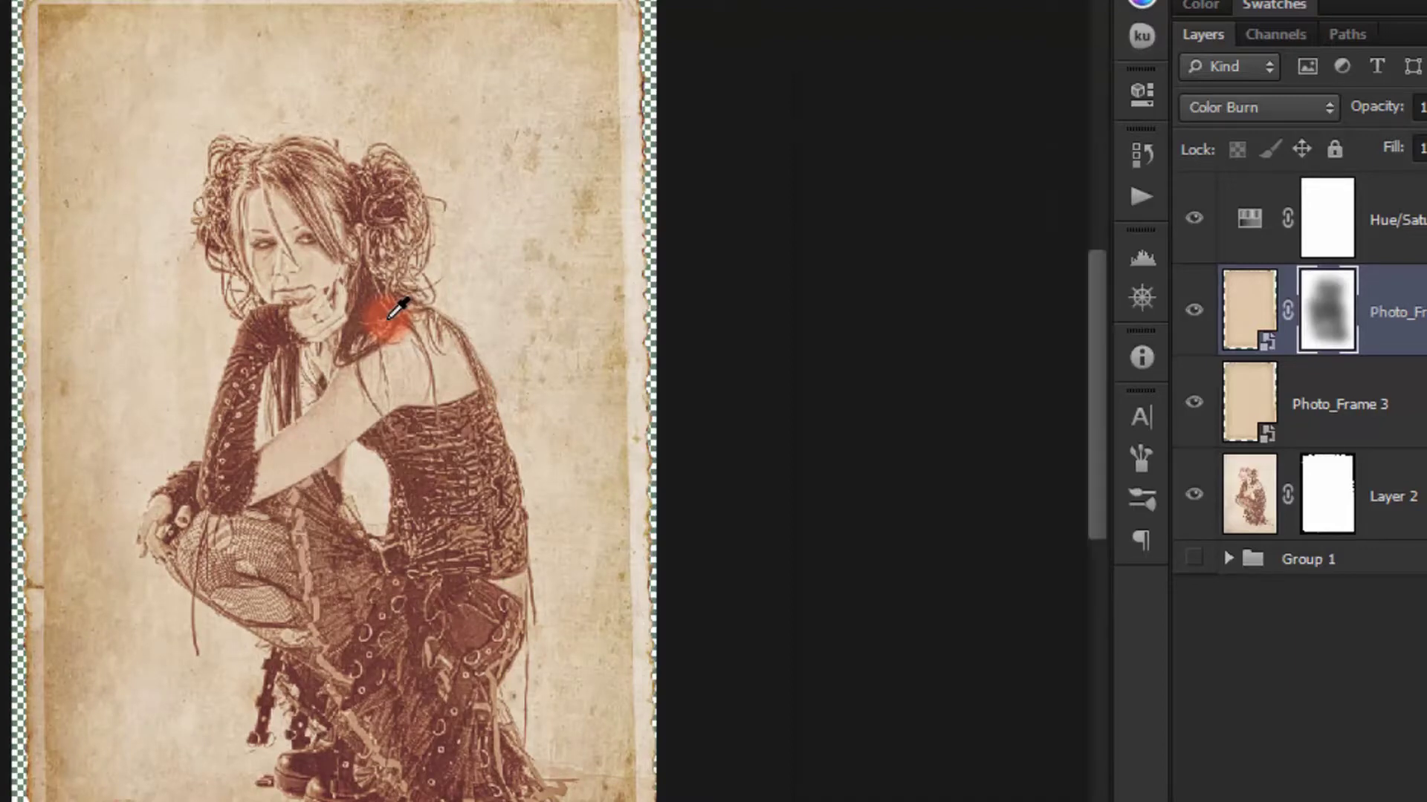
- Examine the finished vintage picture at different magnifications and display it in full-screen mode
scroll(394, 312, "down", 1)
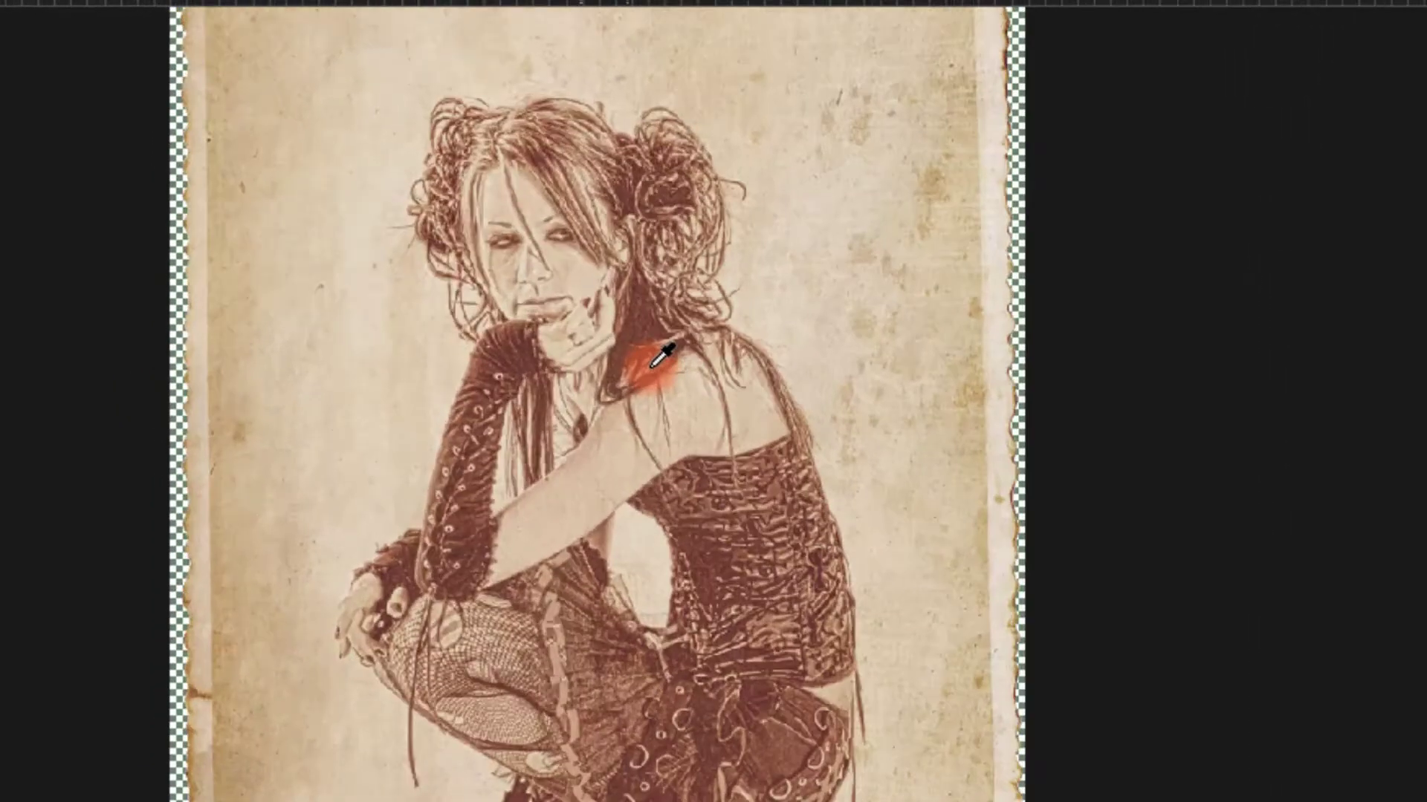
key("ctrl+minus")
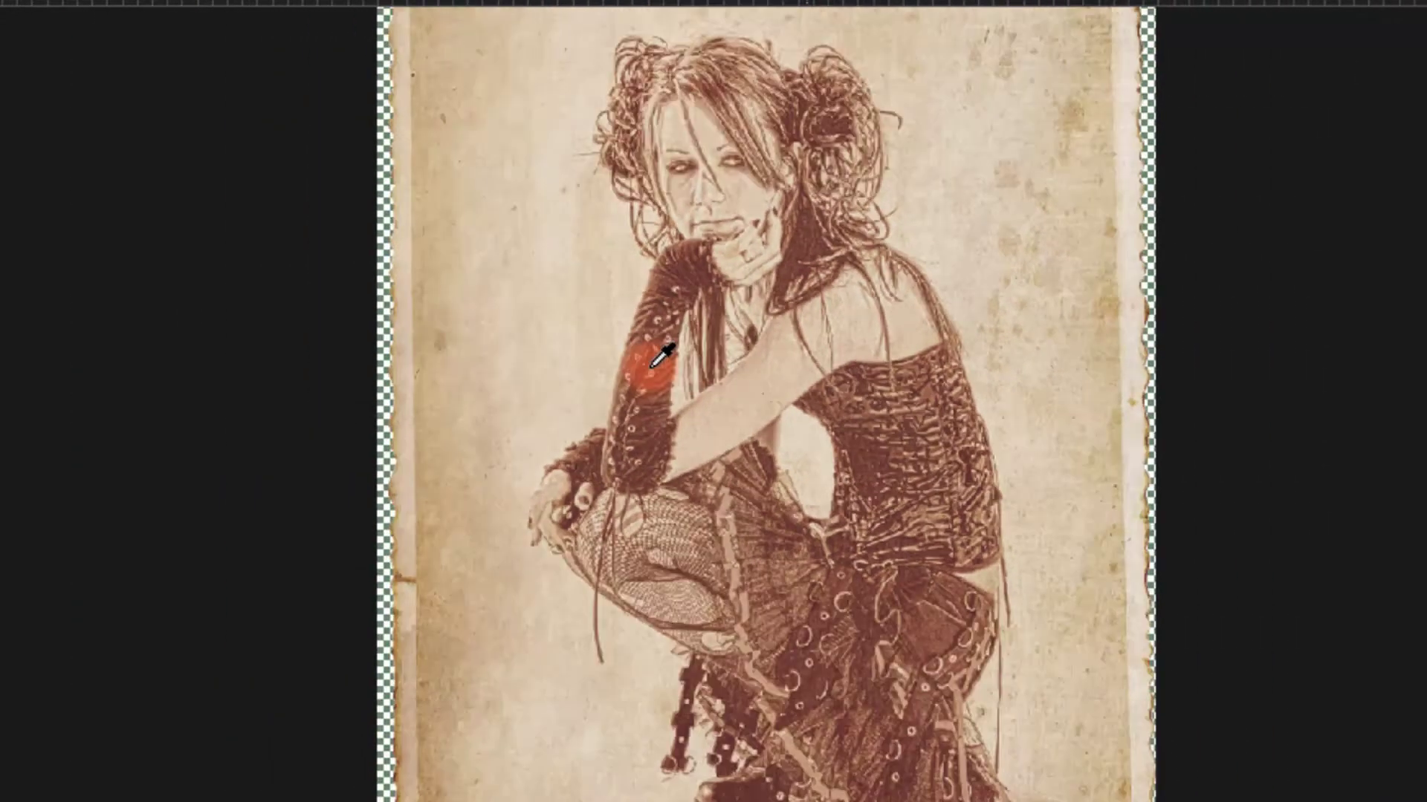
scroll(660, 356, "down", 1)
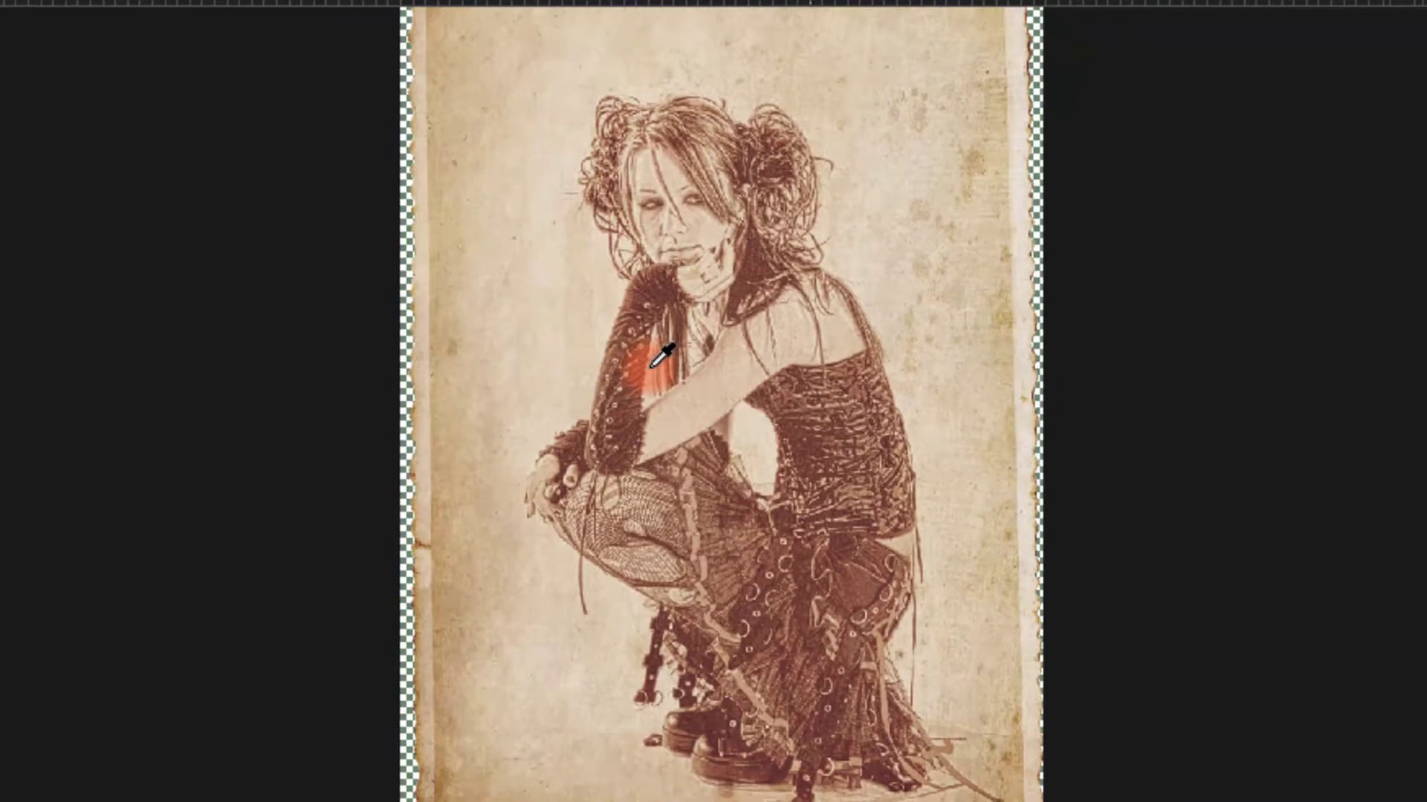
scroll(659, 357, "down", 3)
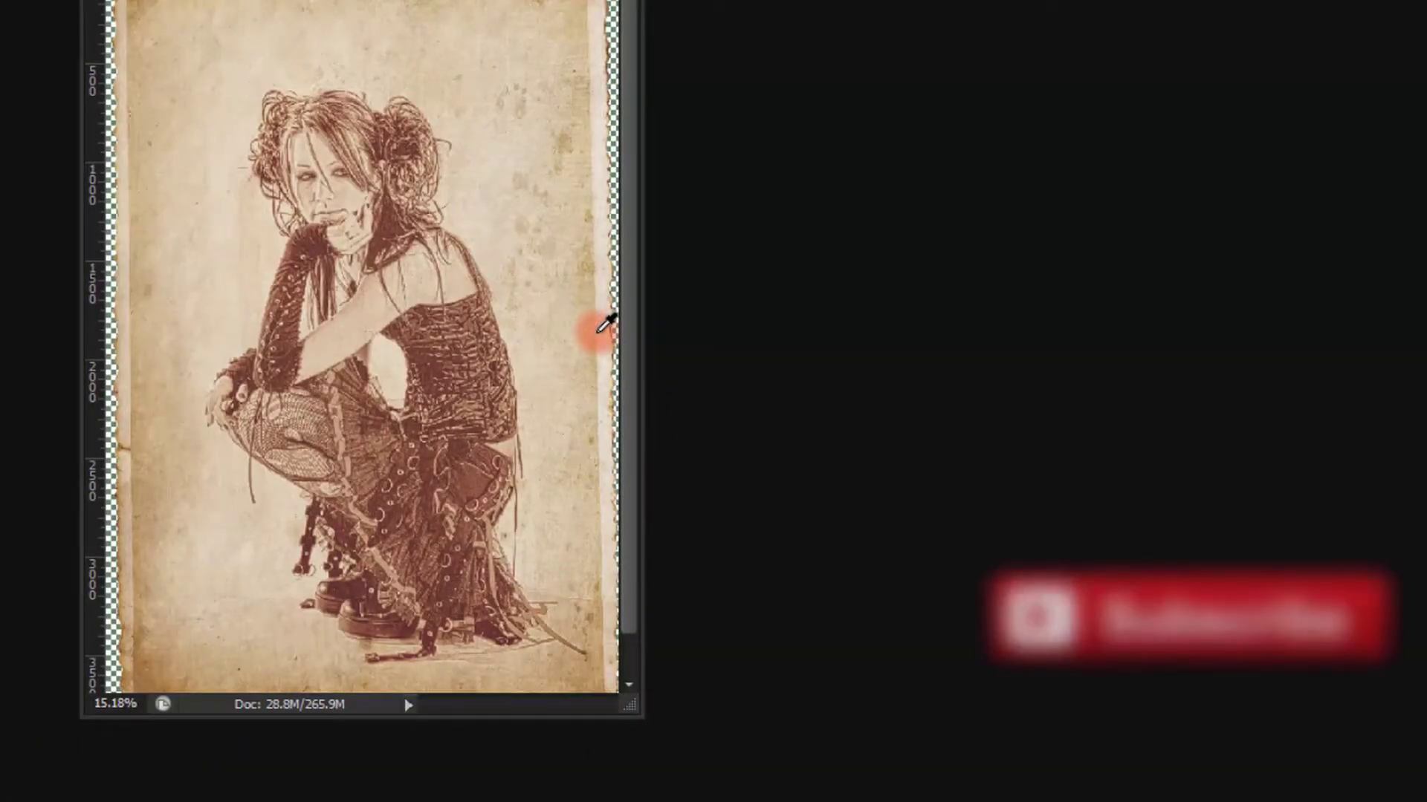
key("f")
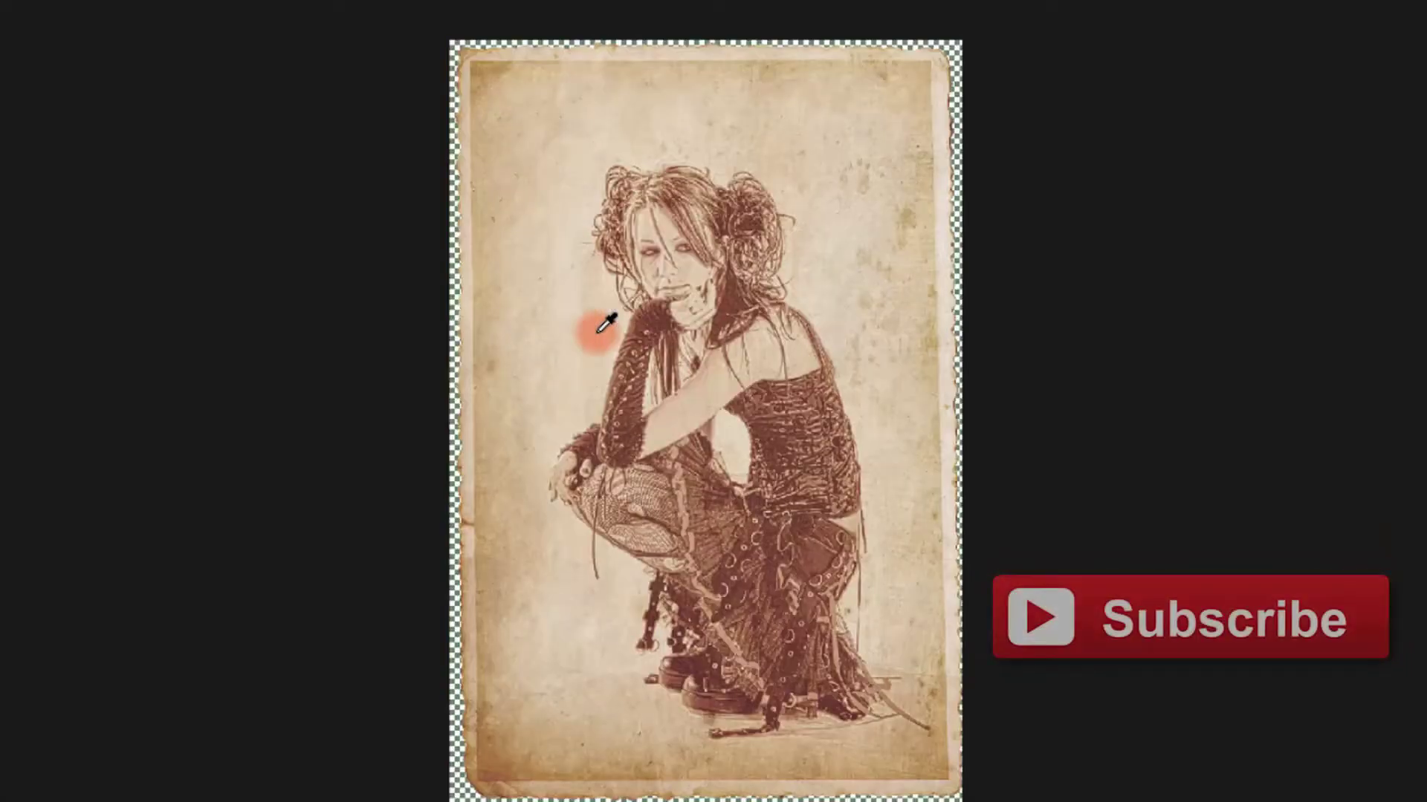